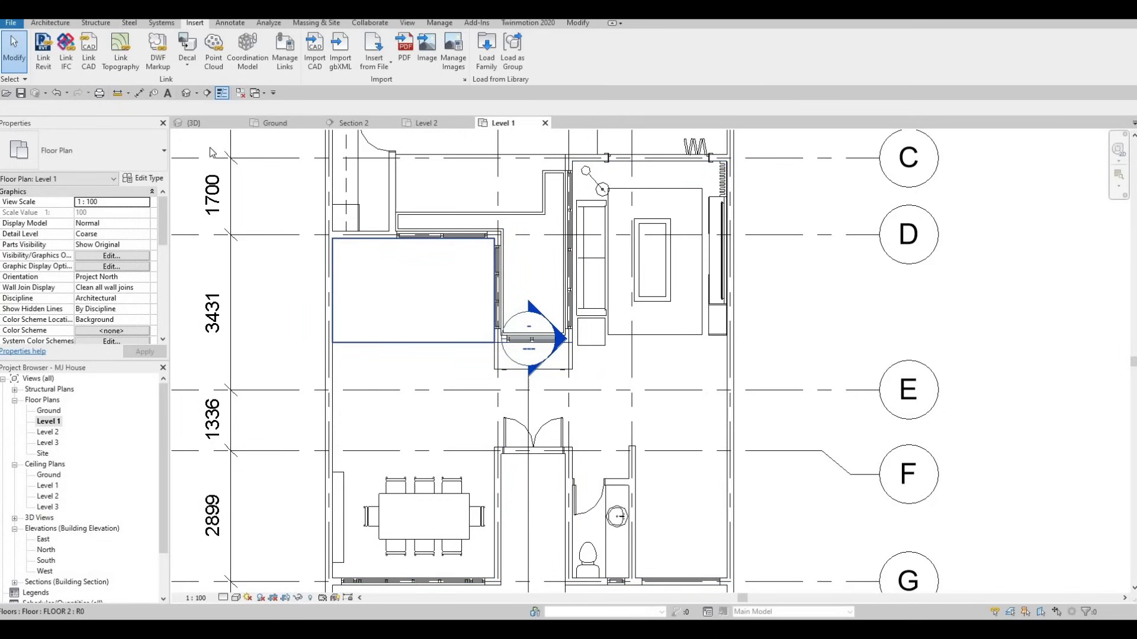
Create an in-place Generic Models component and accept the default name Generic Models 7
left_click(52, 23)
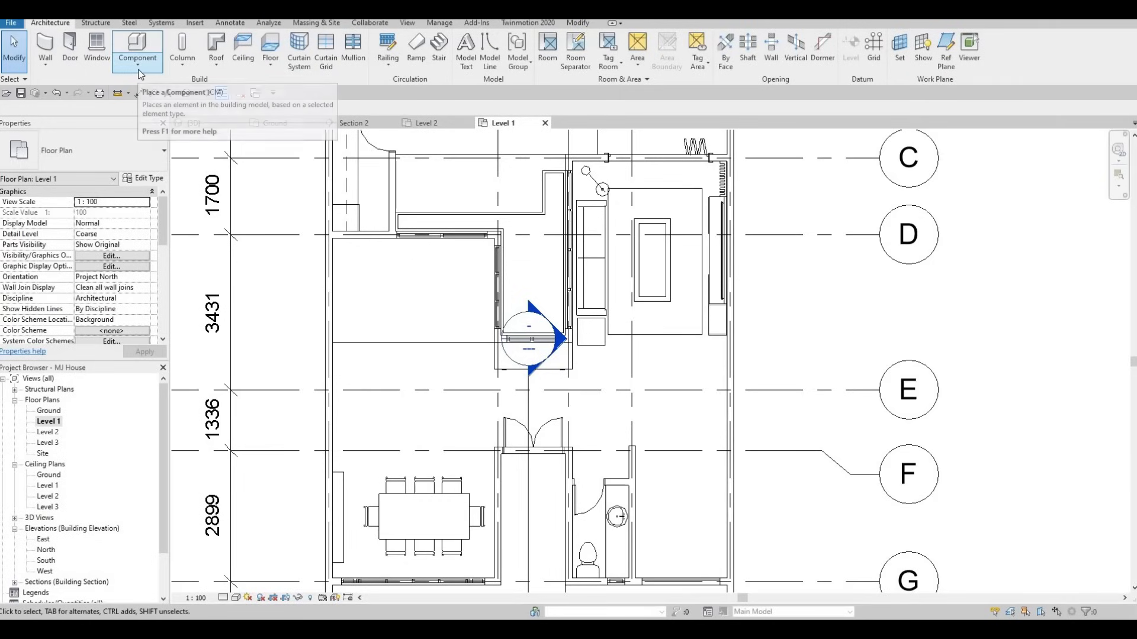
left_click(138, 66)
left_click(151, 113)
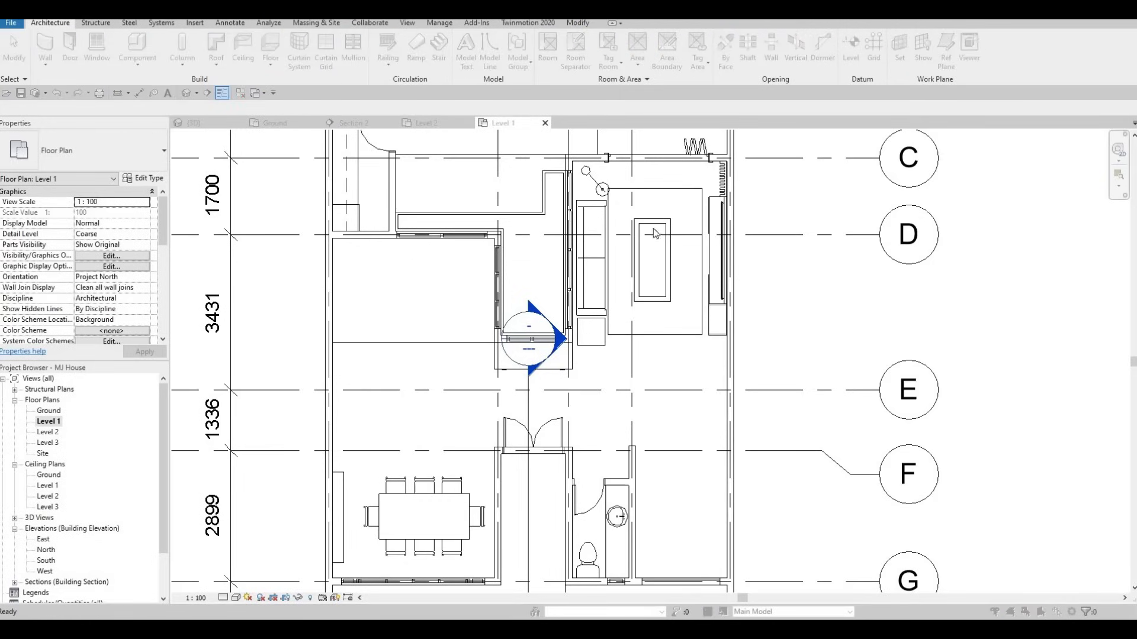
scroll(561, 290, "down", 3)
left_click(513, 313)
left_click(573, 445)
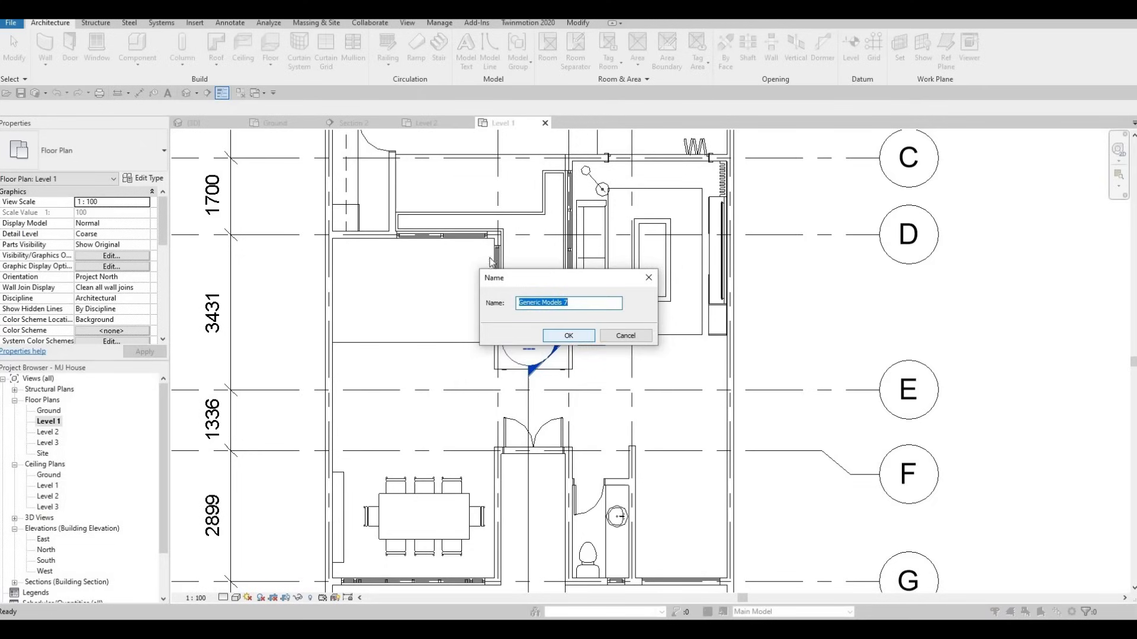
left_click(569, 336)
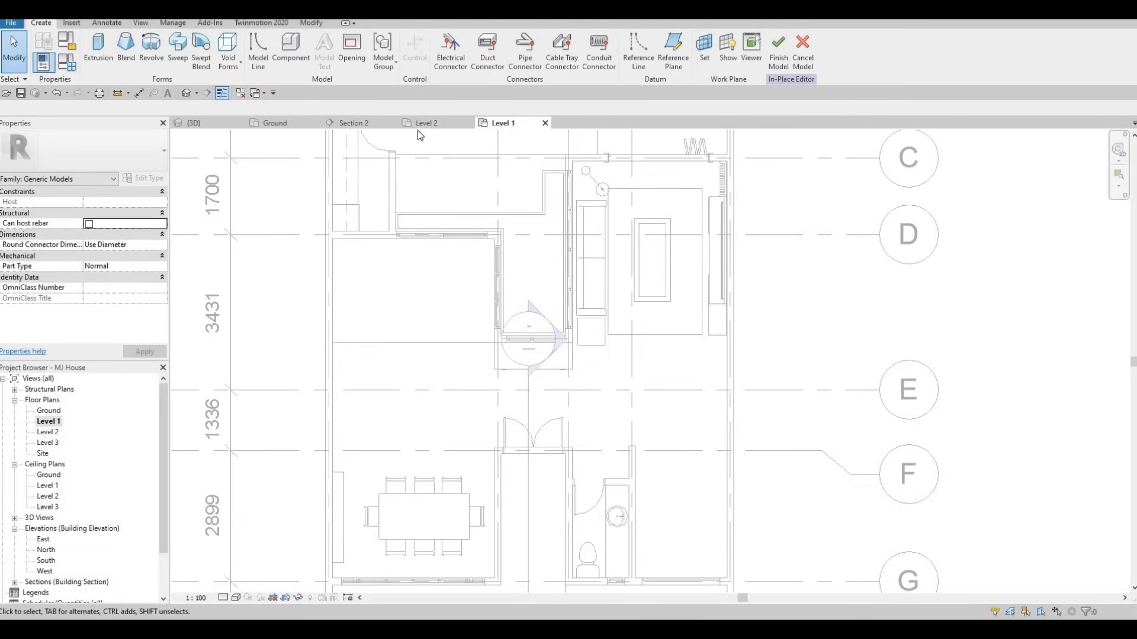
Start an extrusion and sketch a small rectangle along the top wall at the corner
left_click(100, 55)
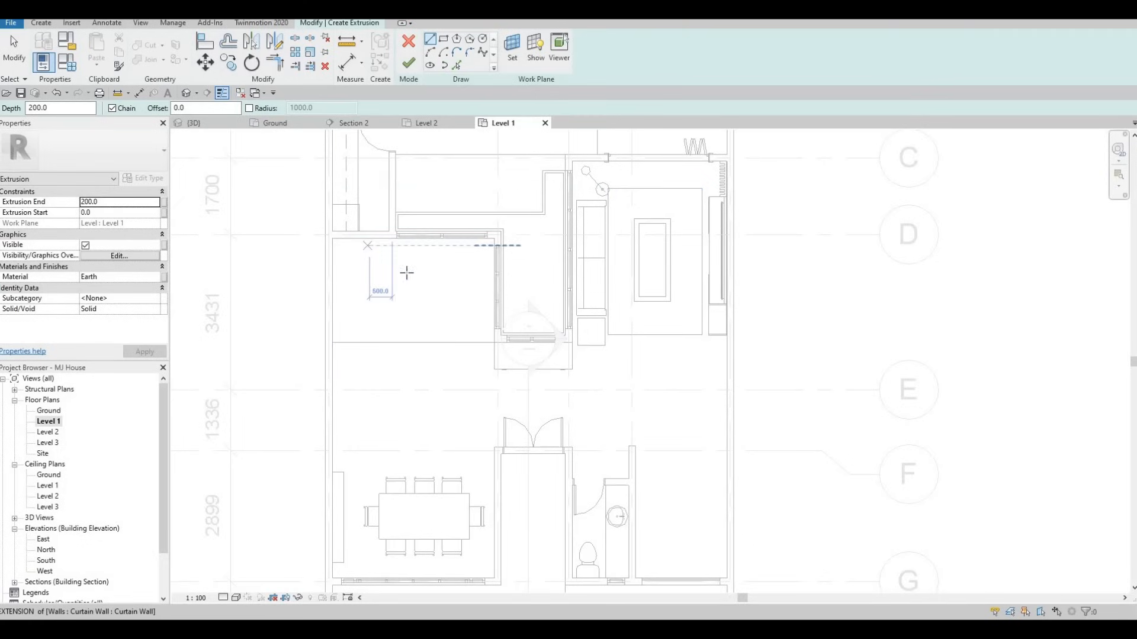
left_click(443, 39)
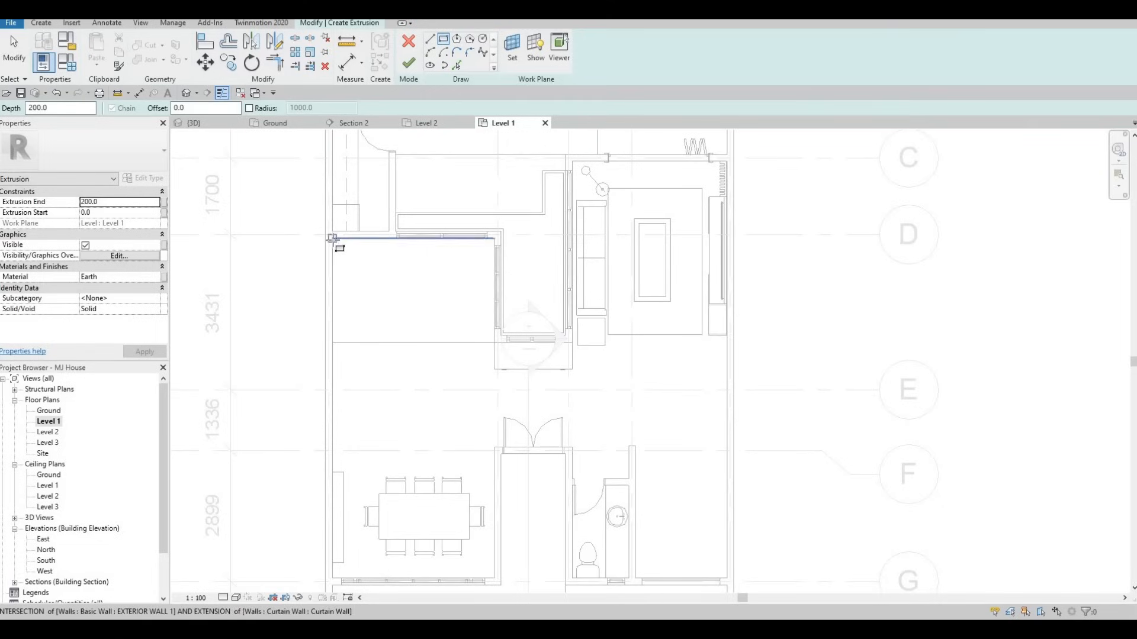
scroll(333, 244, "up", 2)
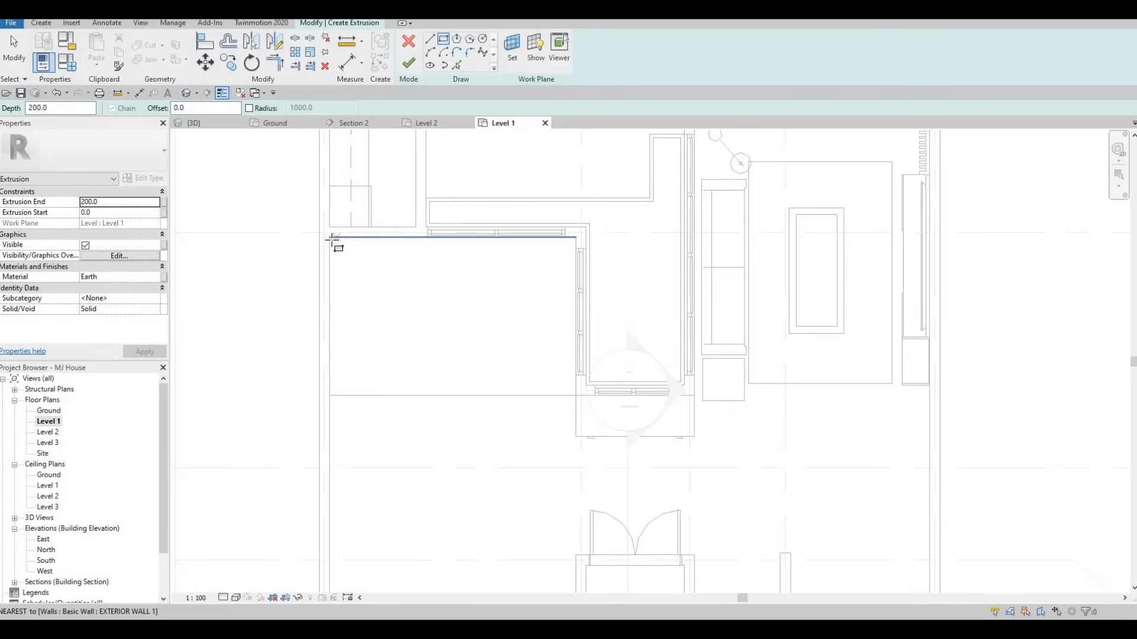
left_click(426, 237)
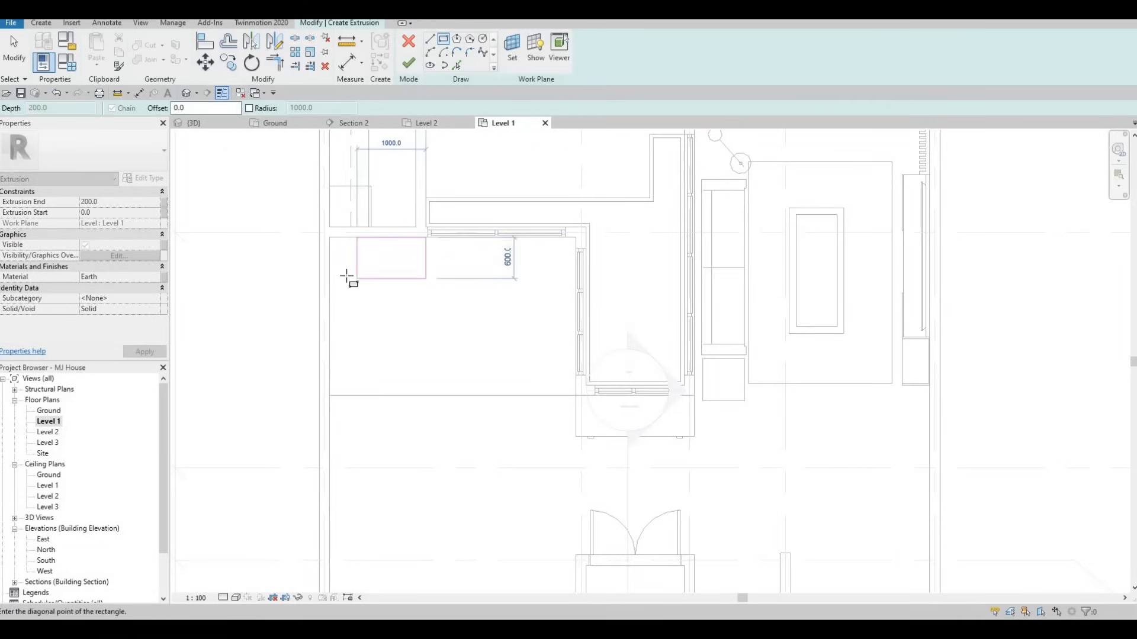
left_click(343, 278)
Sketch a 2600 × 900 rectangle below it, starting at the wall line
middle_click_drag(329, 400, 338, 341)
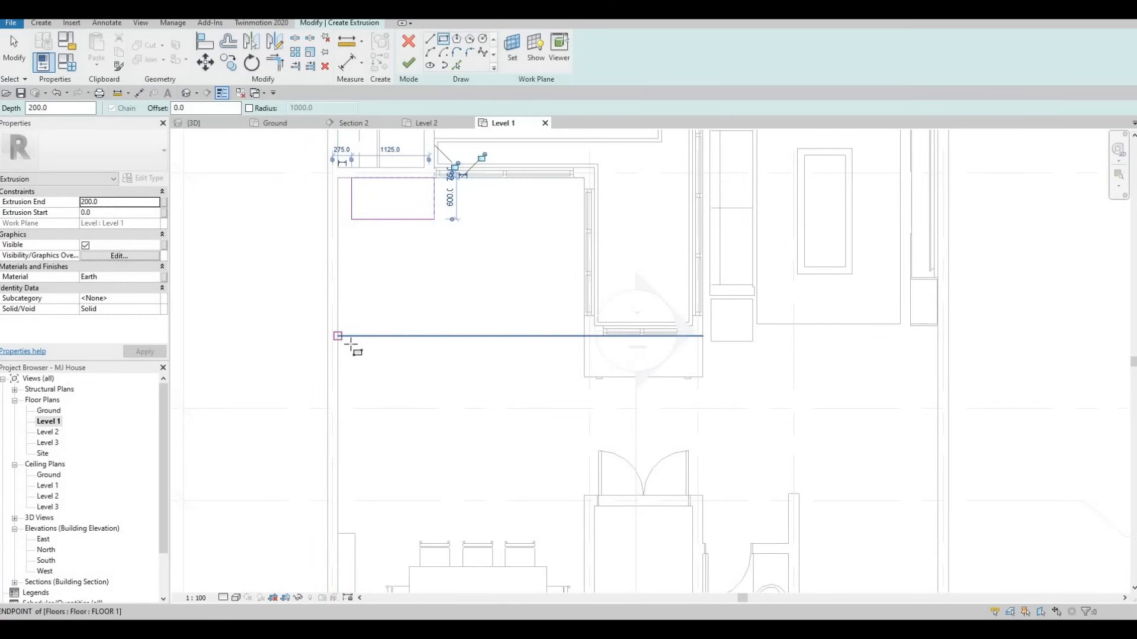
left_click(339, 338)
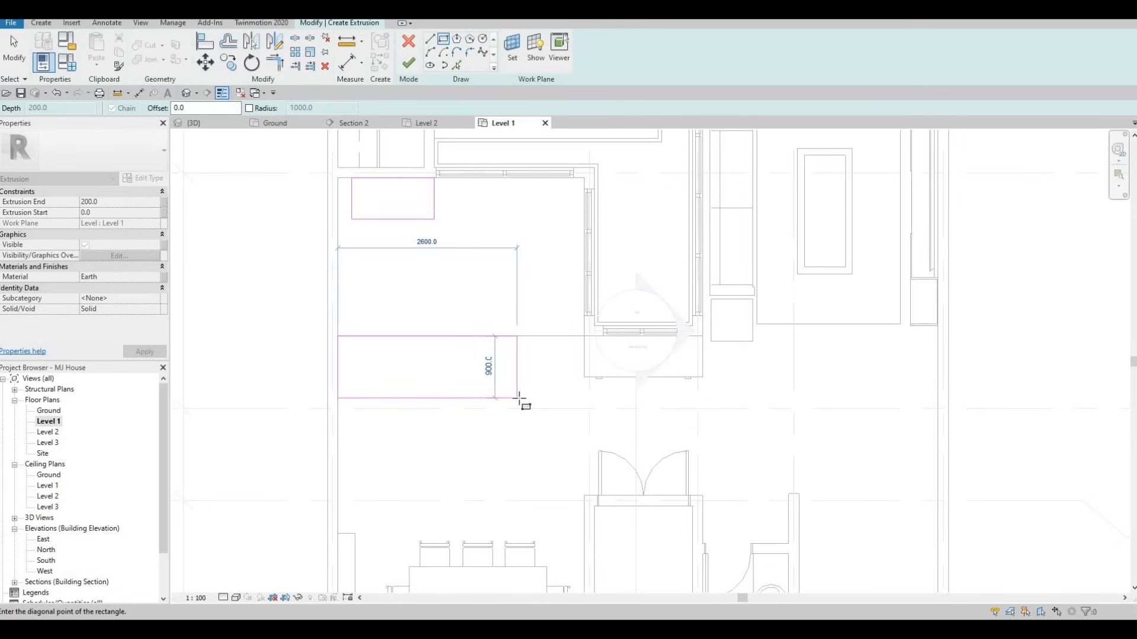
left_click(517, 398)
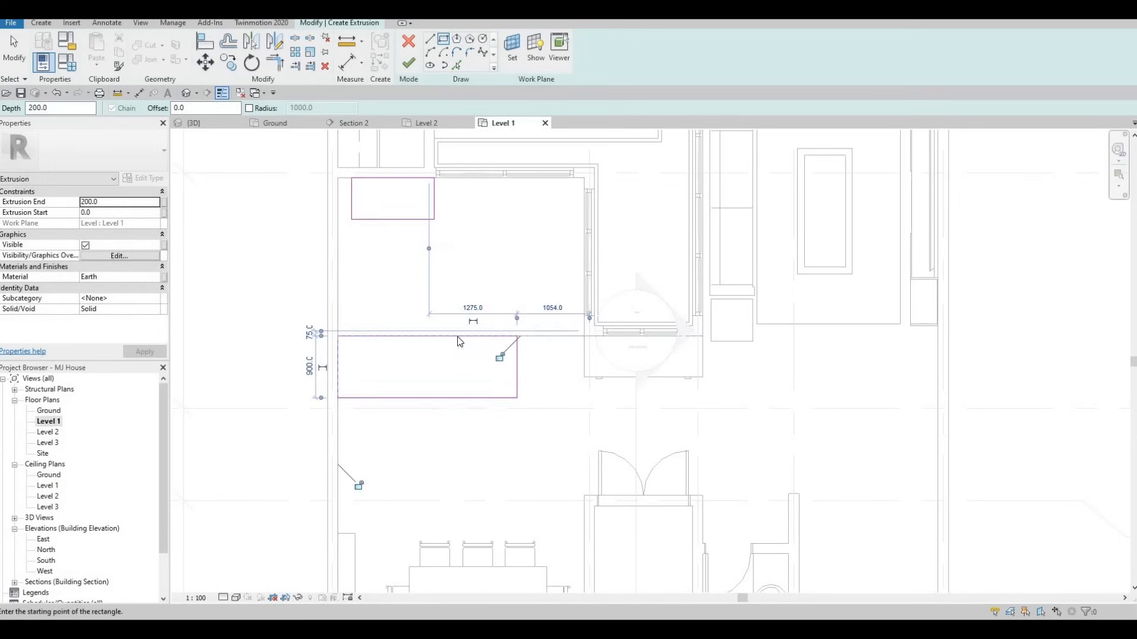
key("Escape")
middle_click_drag(465, 382, 457, 351)
key("Escape")
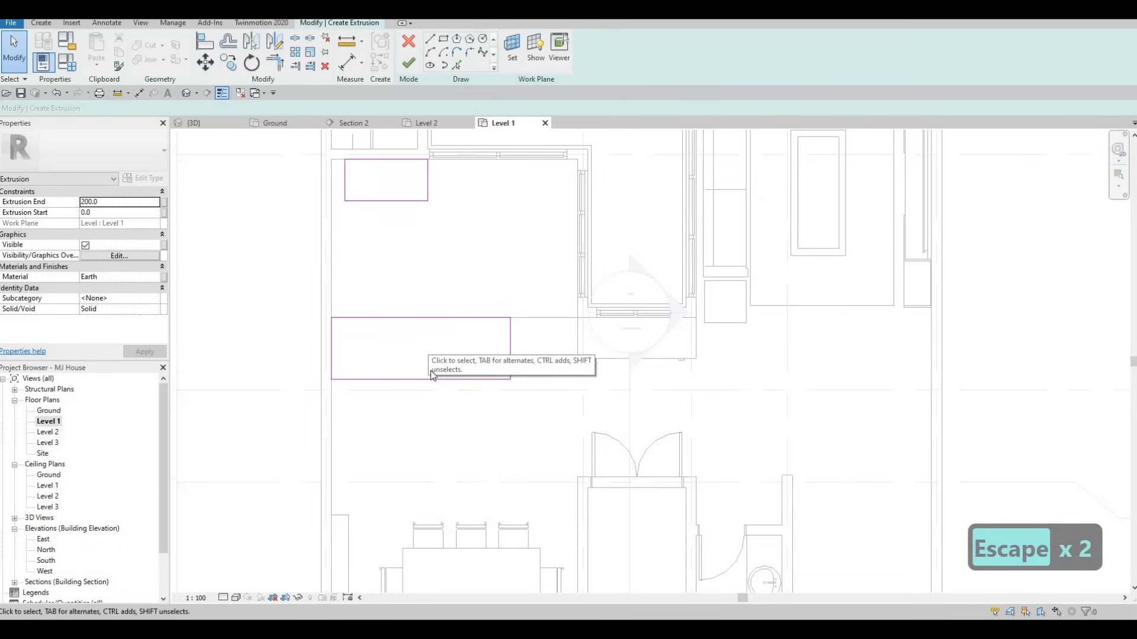
Nudge the large rectangle's bottom line down two steps to deepen the counter
middle_click_drag(422, 376, 422, 361)
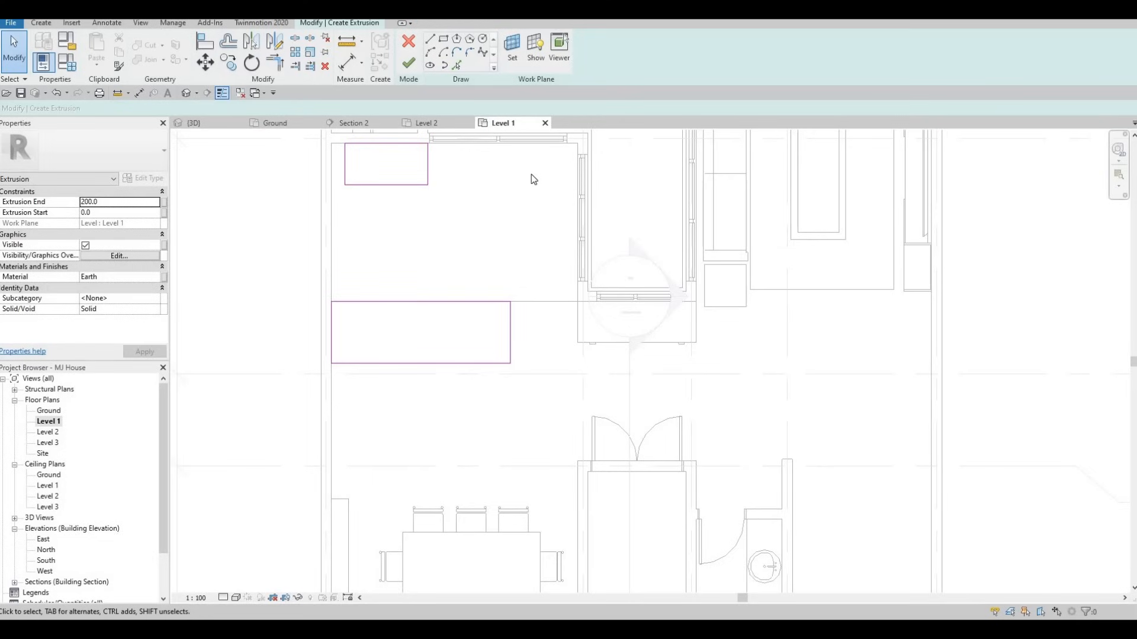
middle_click_drag(518, 203, 522, 249)
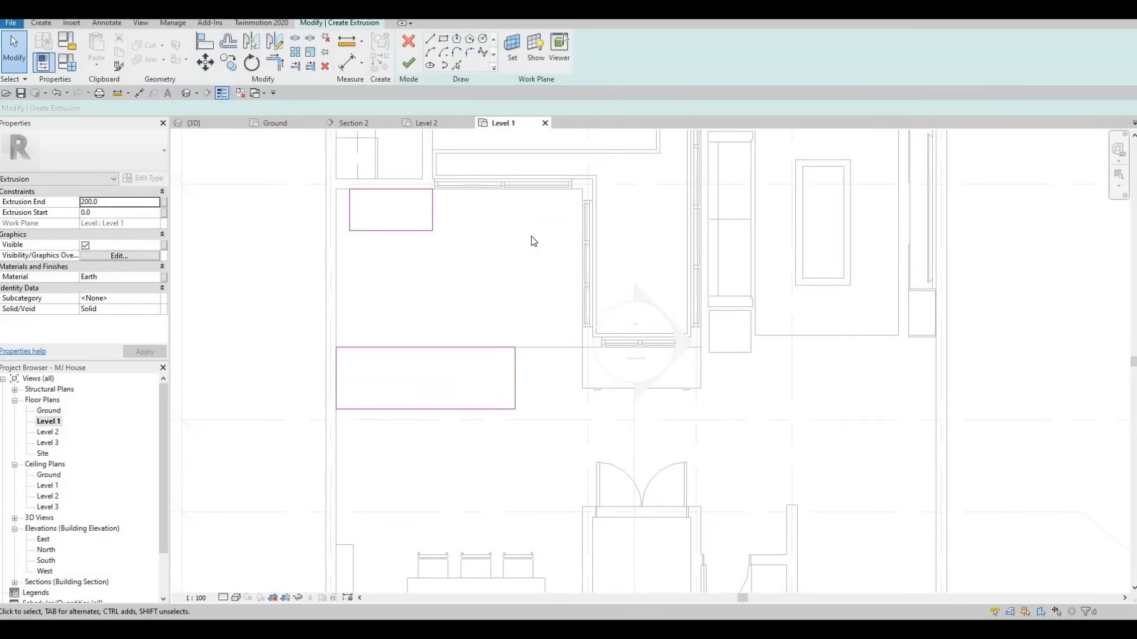
middle_click_drag(528, 234, 530, 226)
middle_click_drag(392, 290, 395, 277)
middle_click_drag(434, 359, 437, 356)
key("Escape")
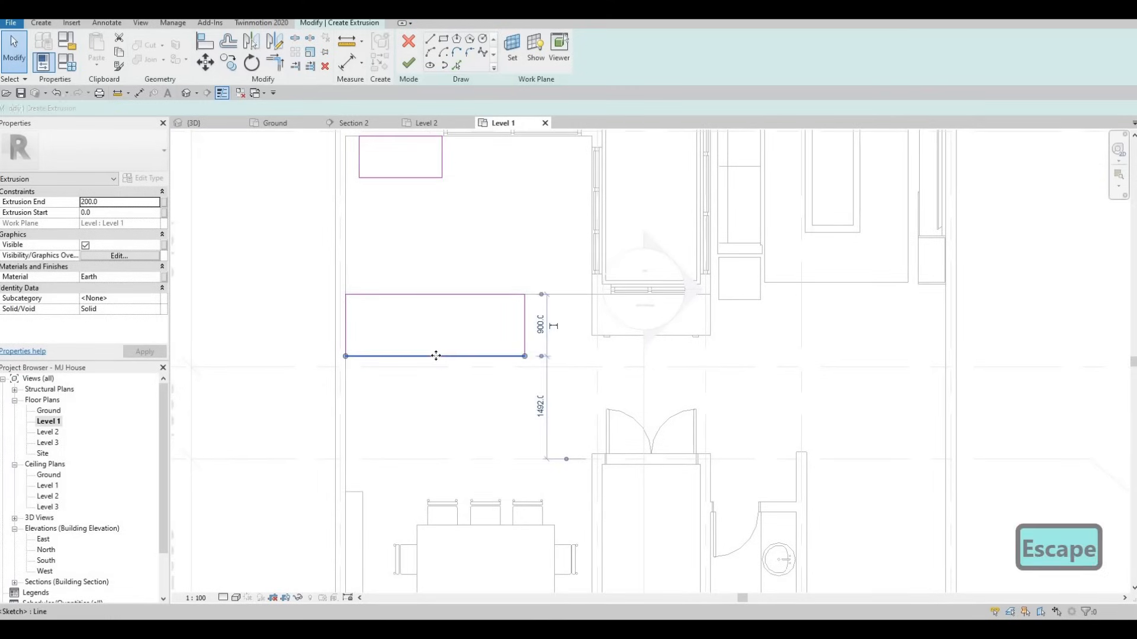
left_click(436, 358)
key("Down")
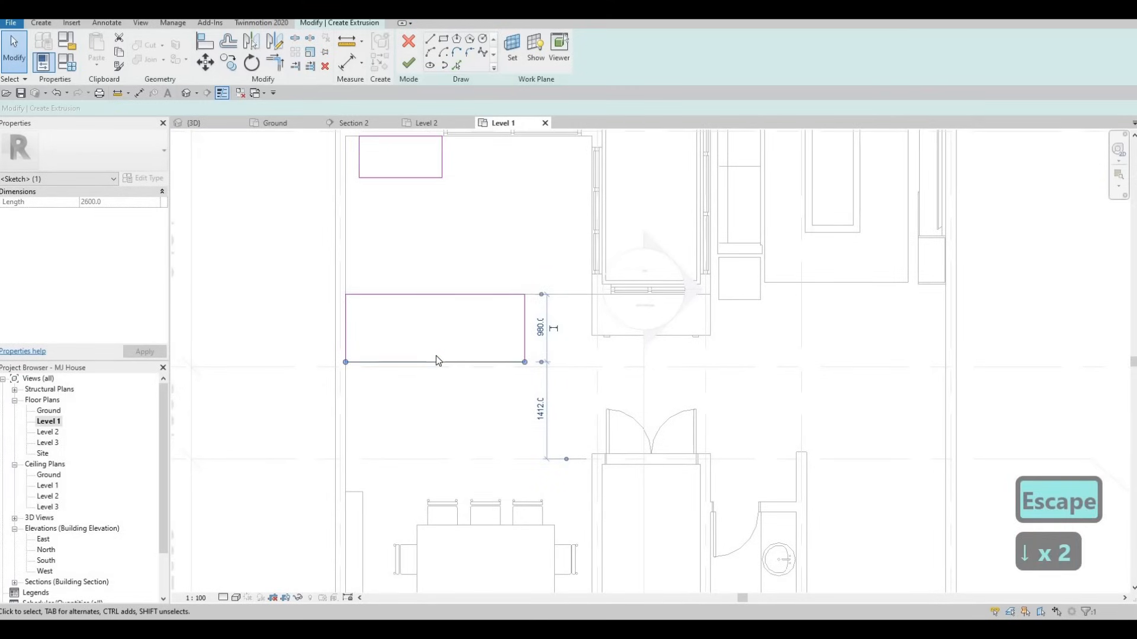
key("Down")
key("Escape")
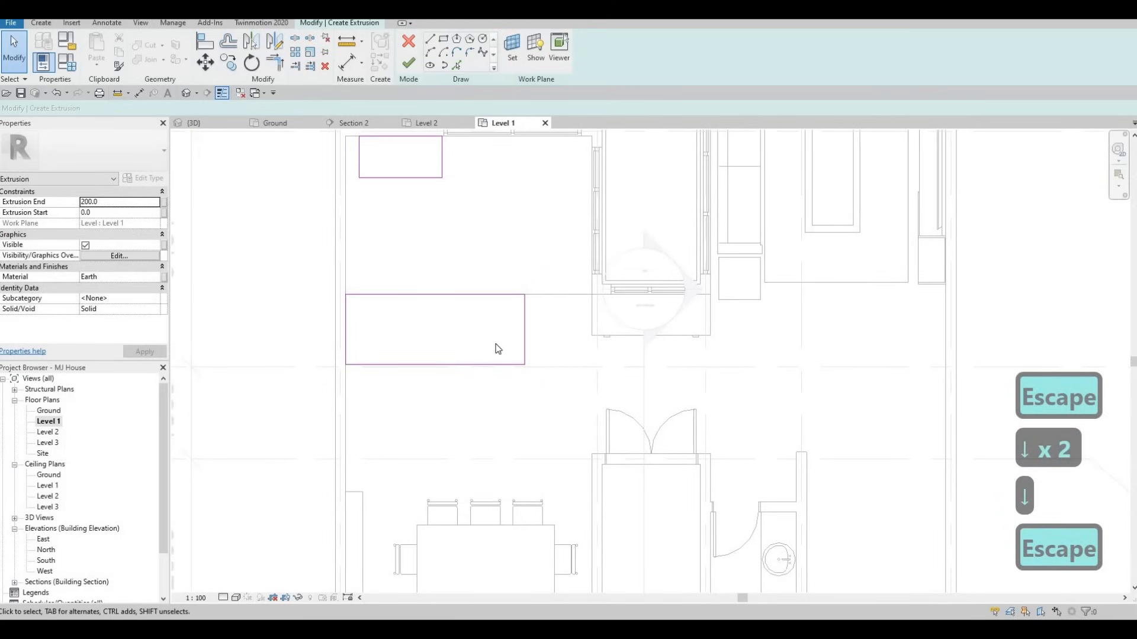
Tab-select the whole outline of the large rectangle
key("Escape")
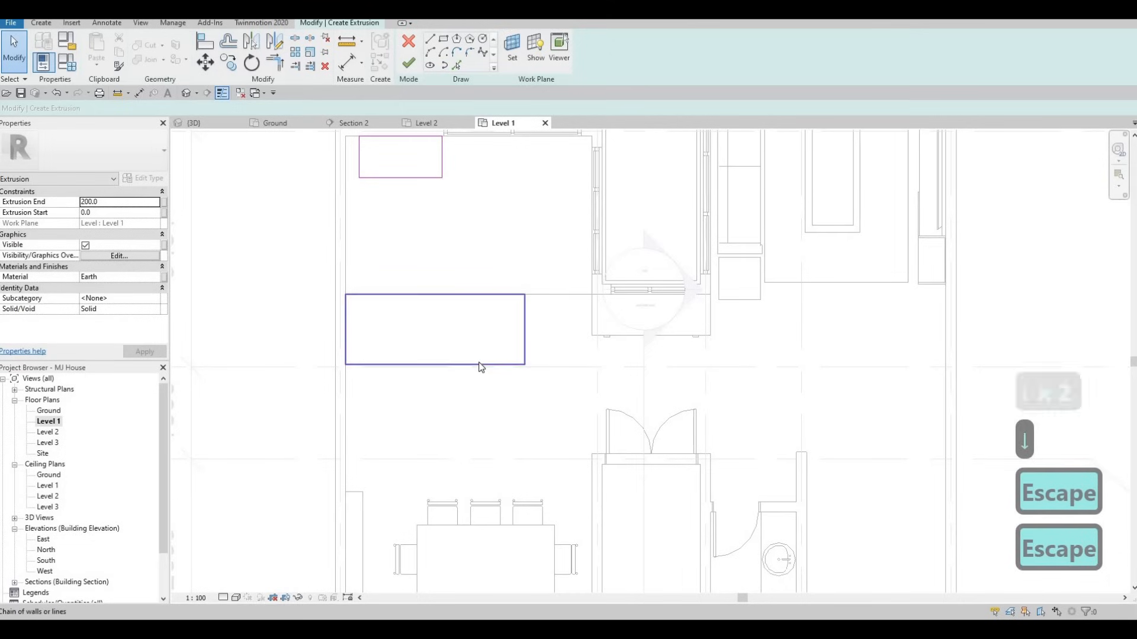
key("Tab")
left_click(481, 364)
left_click(481, 325)
key("Escape")
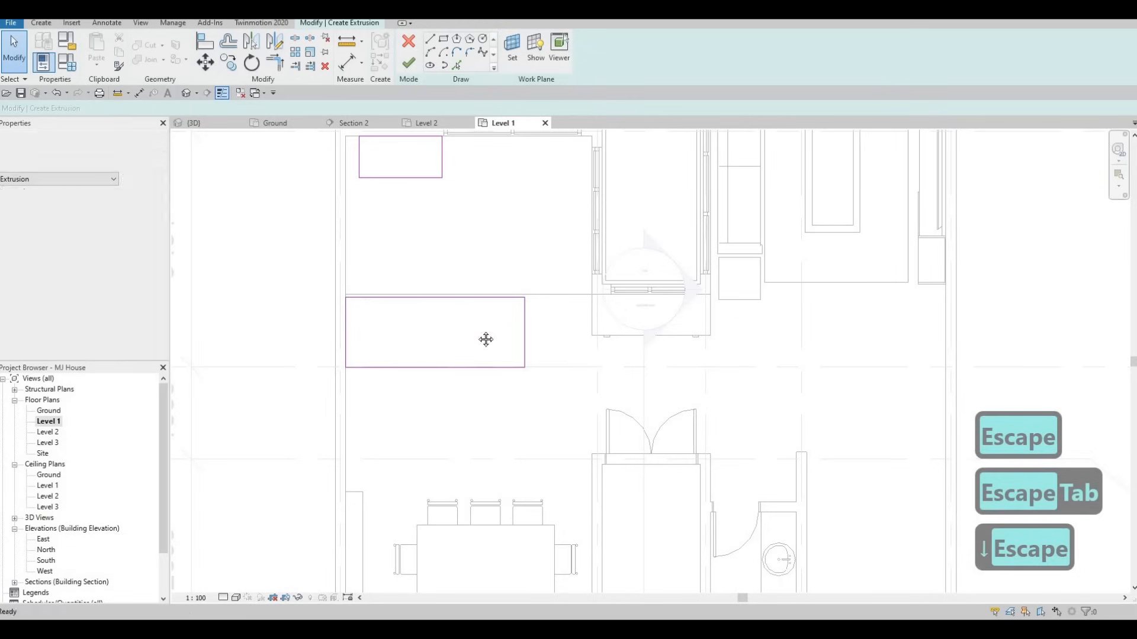
key("Escape")
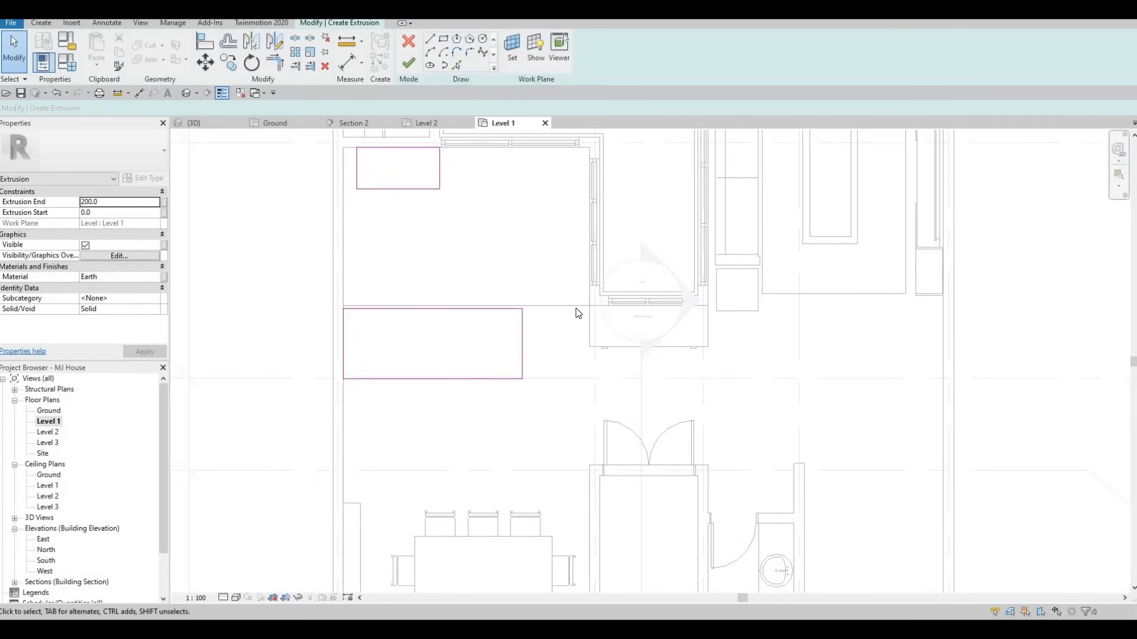
key("Escape")
key("Escape")
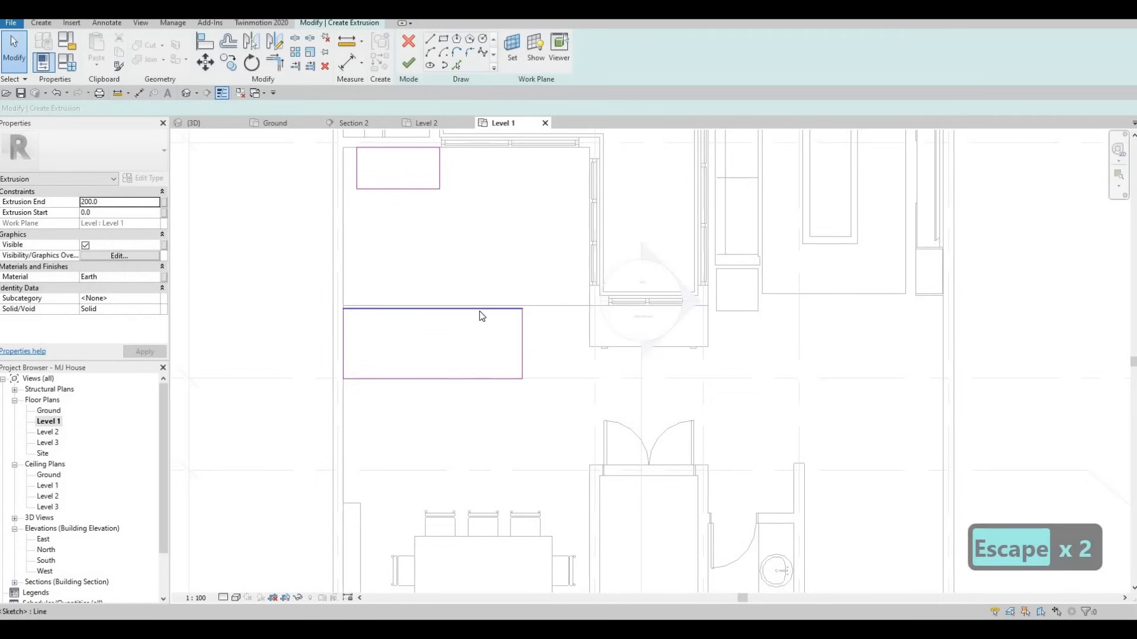
key("Tab")
left_click(473, 321)
Move (MV) the rectangle so its top edge sits on the horizontal plan line
key("m")
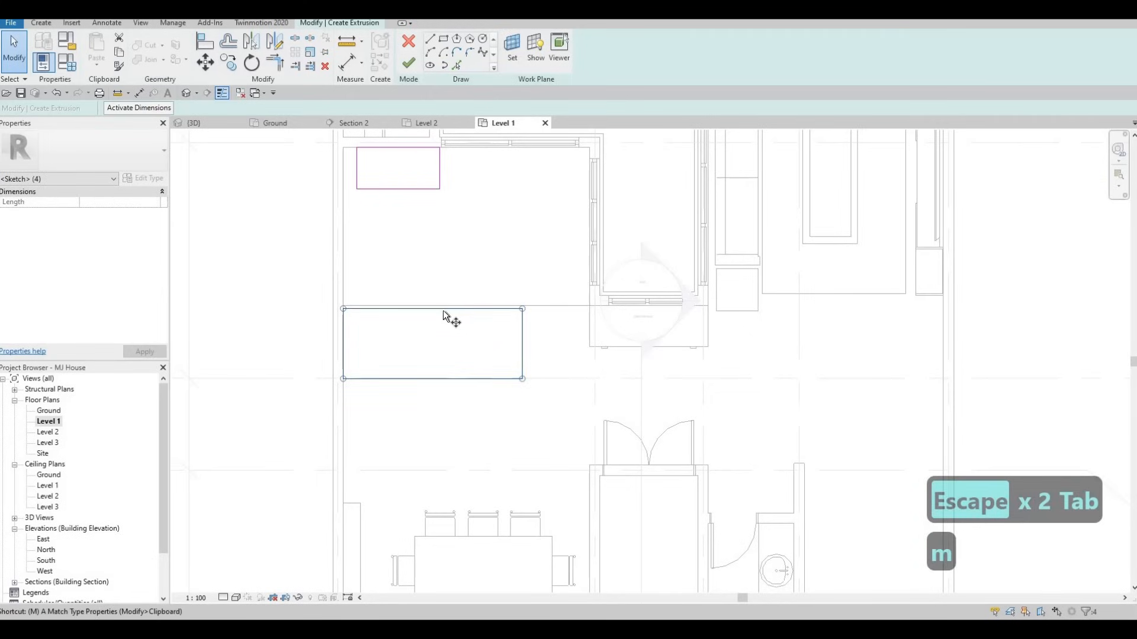
key("v")
scroll(446, 307, "up", 2)
left_click(442, 309)
left_click(442, 306)
scroll(442, 306, "up", 1)
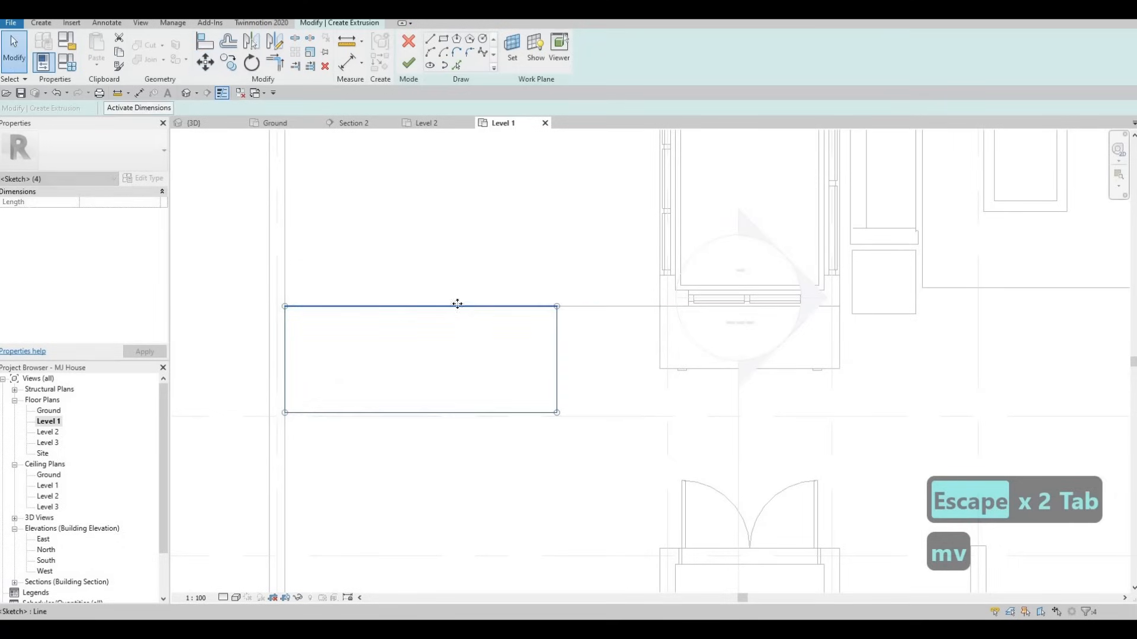
key("Escape")
scroll(439, 337, "down", 4)
middle_click_drag(518, 328, 587, 337)
mouse_move(472, 346)
middle_mouse_down()
mouse_move(452, 335)
mouse_move(551, 357)
mouse_move(447, 325)
middle_mouse_up()
Sketch a narrow rectangle along the left wall and delete its overlapping bottom line
left_click(443, 38)
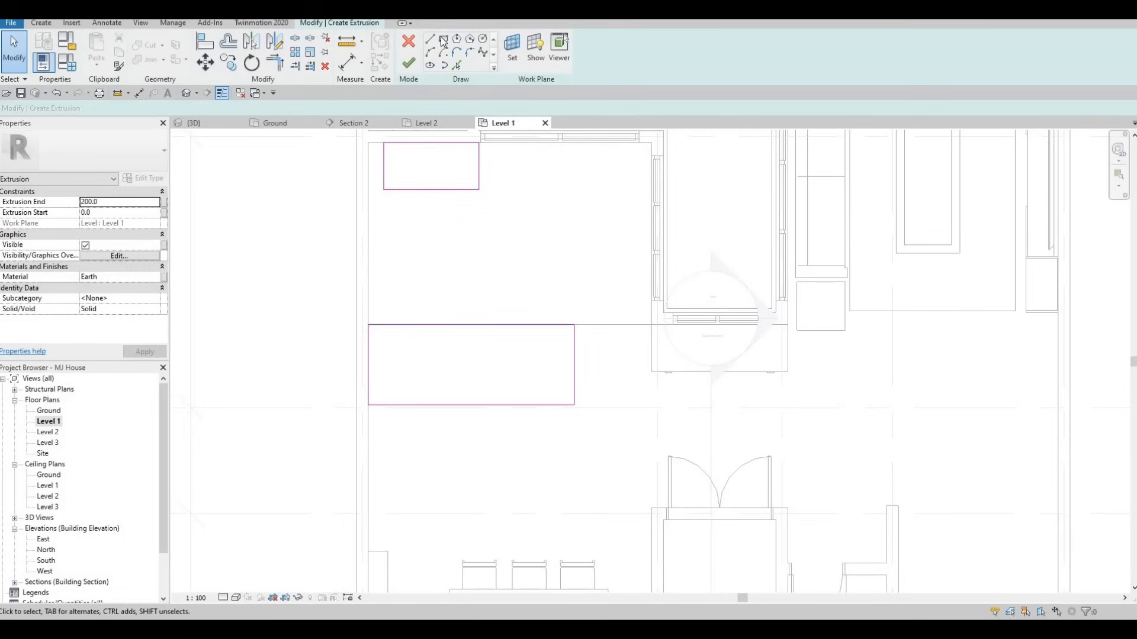
left_click(366, 327)
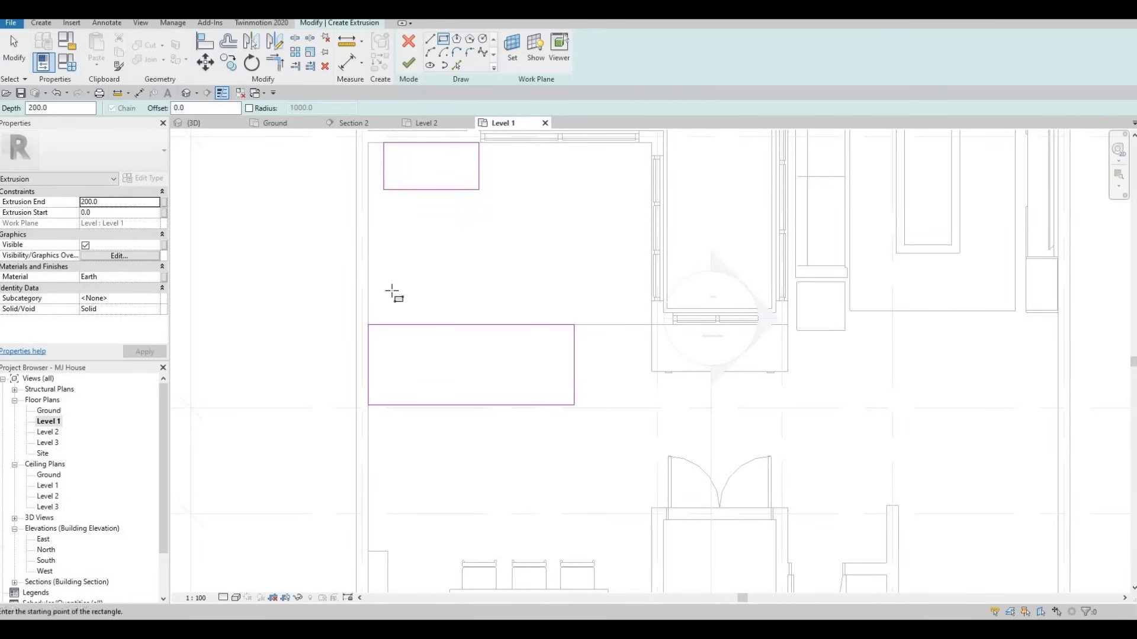
left_click(411, 228)
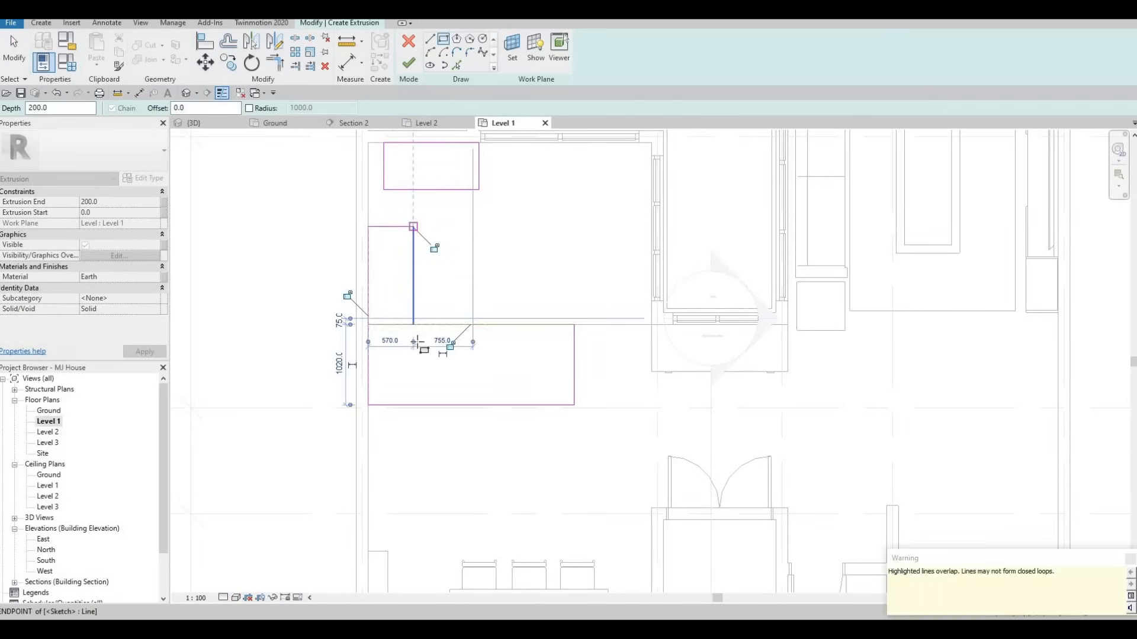
middle_click_drag(436, 247, 437, 354)
key("Escape")
key("Escape")
key("Escape")
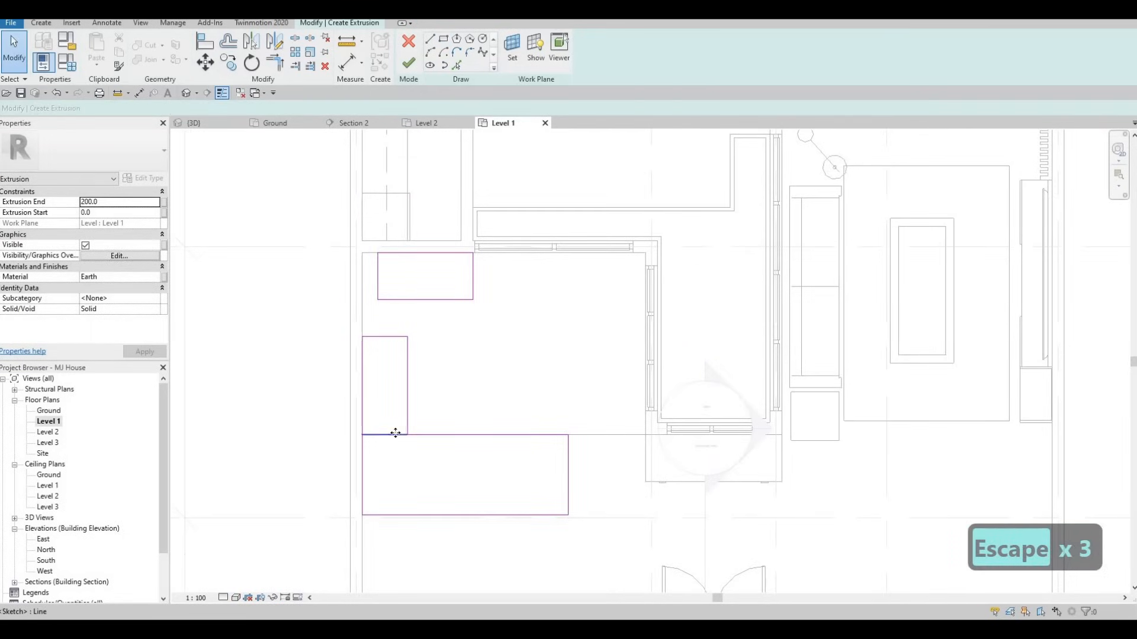
left_click(391, 435)
key("Delete")
key("Escape")
middle_click_drag(430, 354, 432, 400)
key("Escape")
key("Escape")
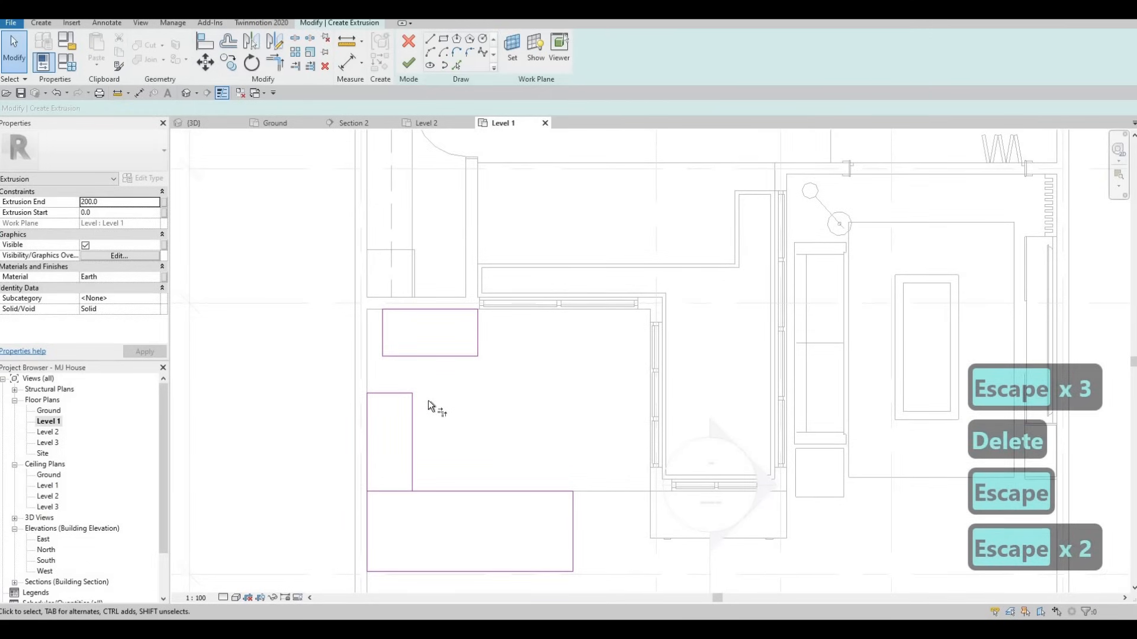
Join the sketch lines into corners with Trim/Extend (TR) and delete the leftover short lines
key("t")
key("r")
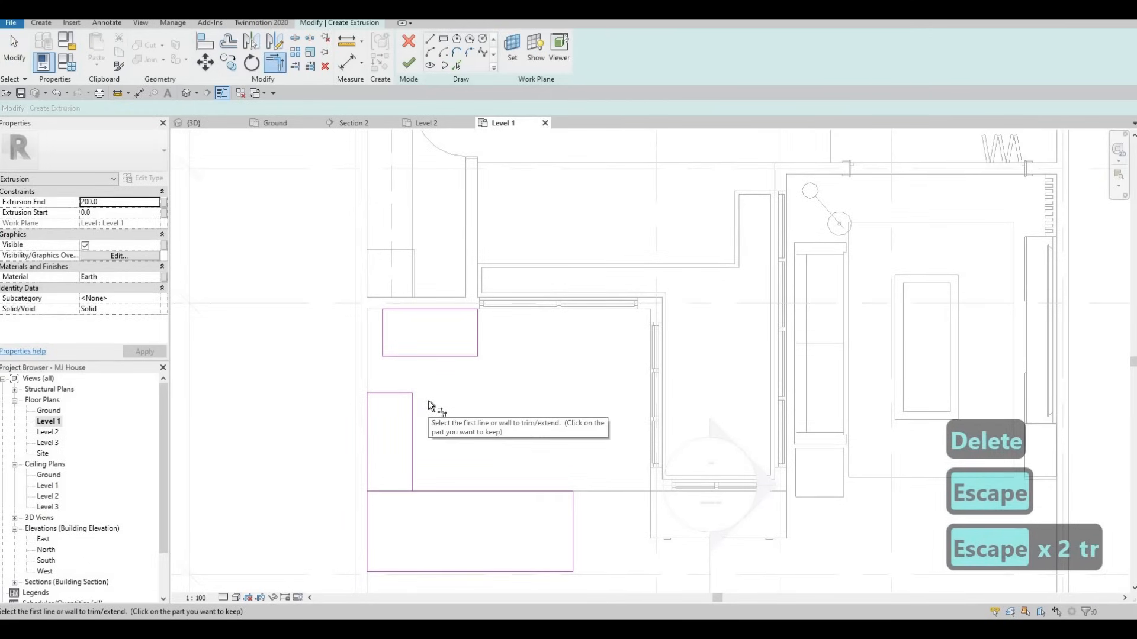
left_click(413, 410)
left_click(420, 357)
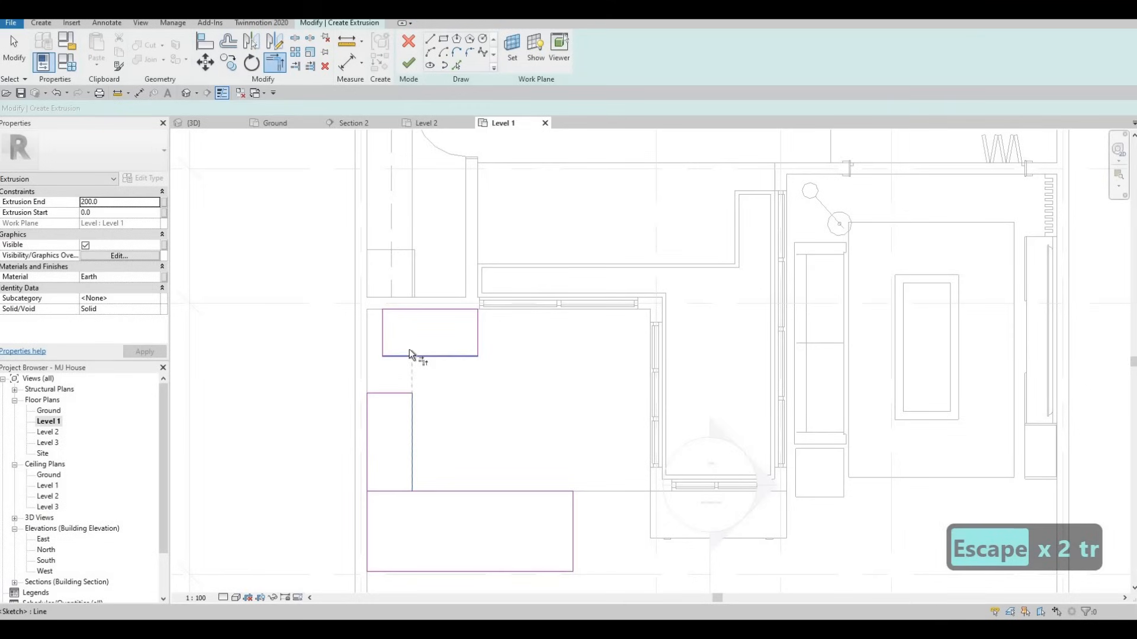
left_click(366, 417)
left_click(385, 309)
key("Escape")
key("Escape")
left_click(382, 344)
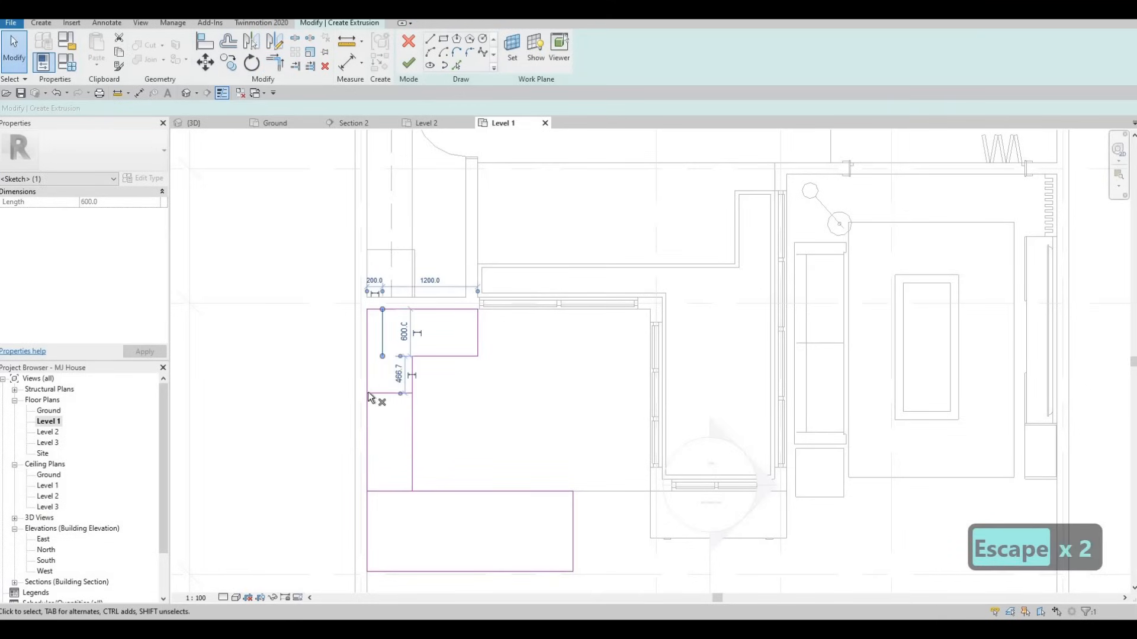
key("Delete")
key("Delete")
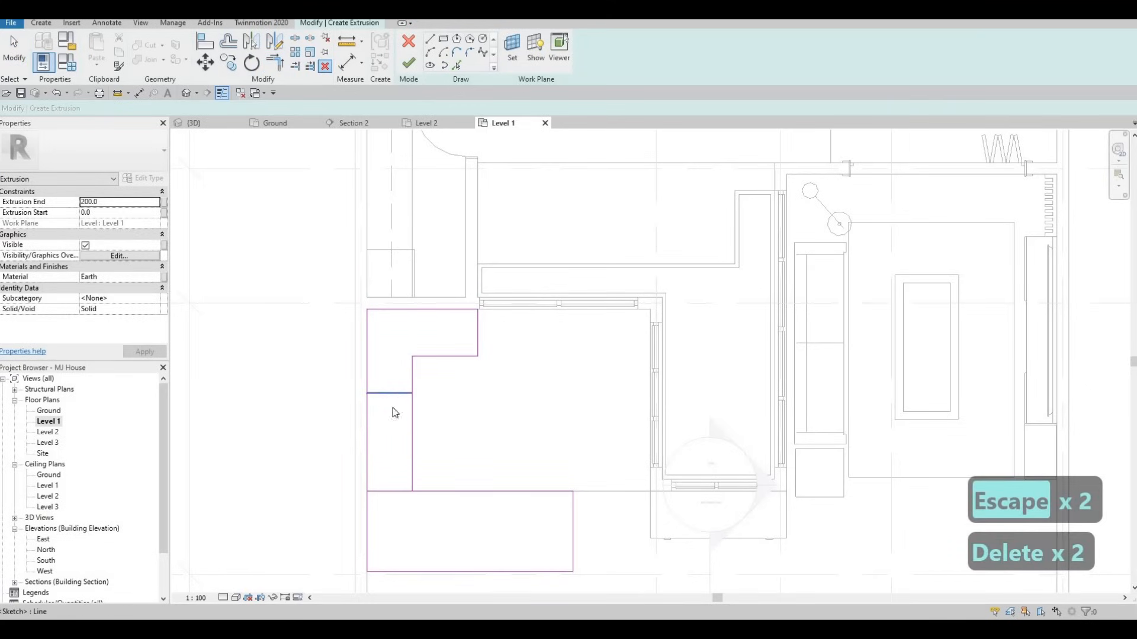
key("Delete")
key("Escape")
Set the inner vertical edge 650 from the left outer edge
left_click(412, 377)
left_click(394, 504)
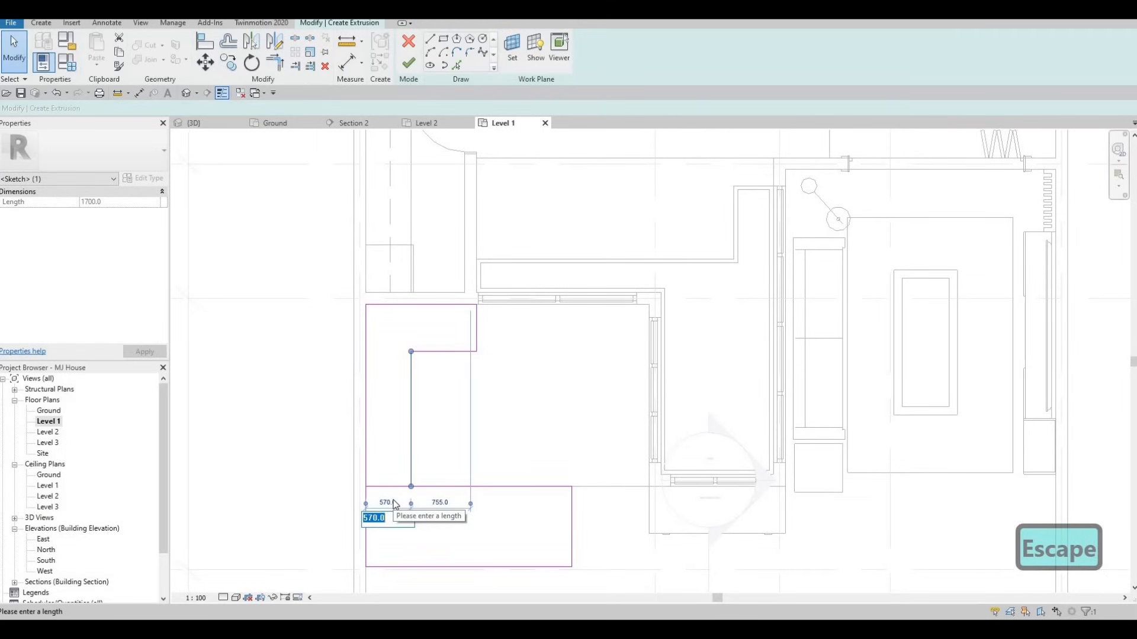
type("650")
key("Return")
key("Escape")
key("Escape")
Set the inner horizontal edge 650 from the top outer edge
left_click(459, 351)
left_click(391, 328)
type("650")
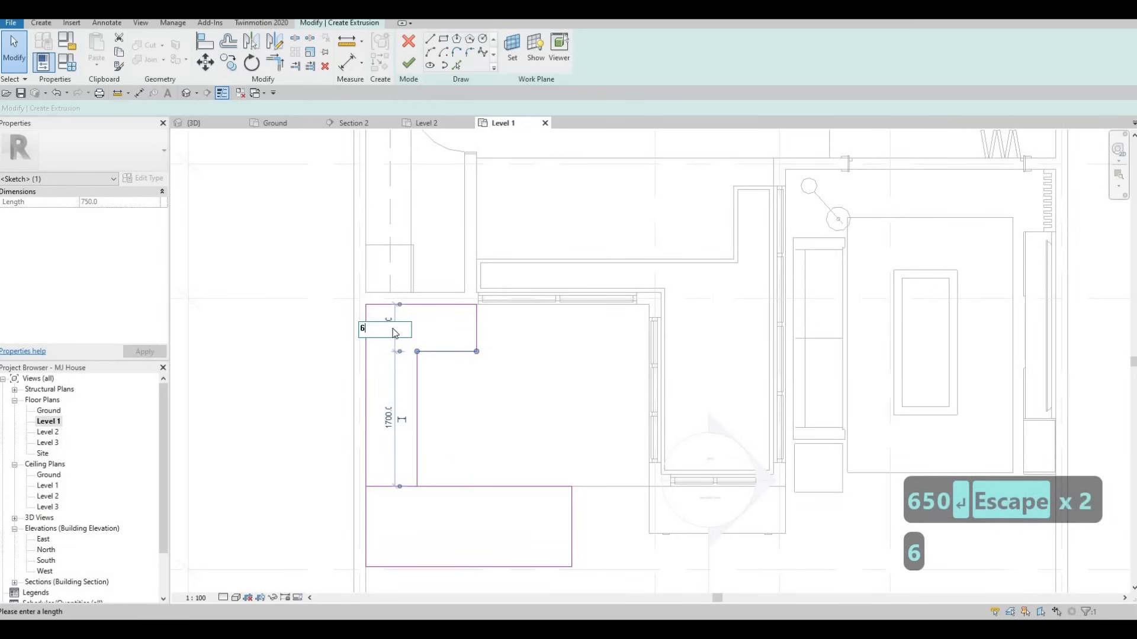
key("Return")
key("Escape")
key("Escape")
middle_click_drag(451, 354, 435, 312)
scroll(439, 349, "down", 1)
scroll(417, 428, "up", 2)
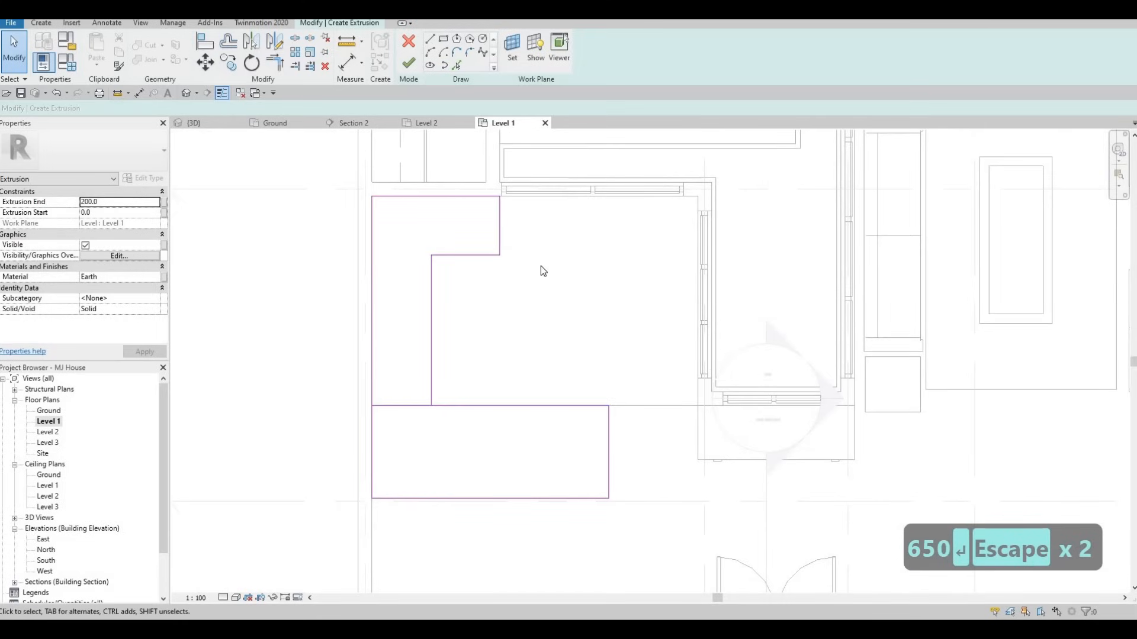
Drag the notch's vertical sketch line to the left
middle_click_drag(538, 258, 537, 358)
scroll(535, 317, "down", 1)
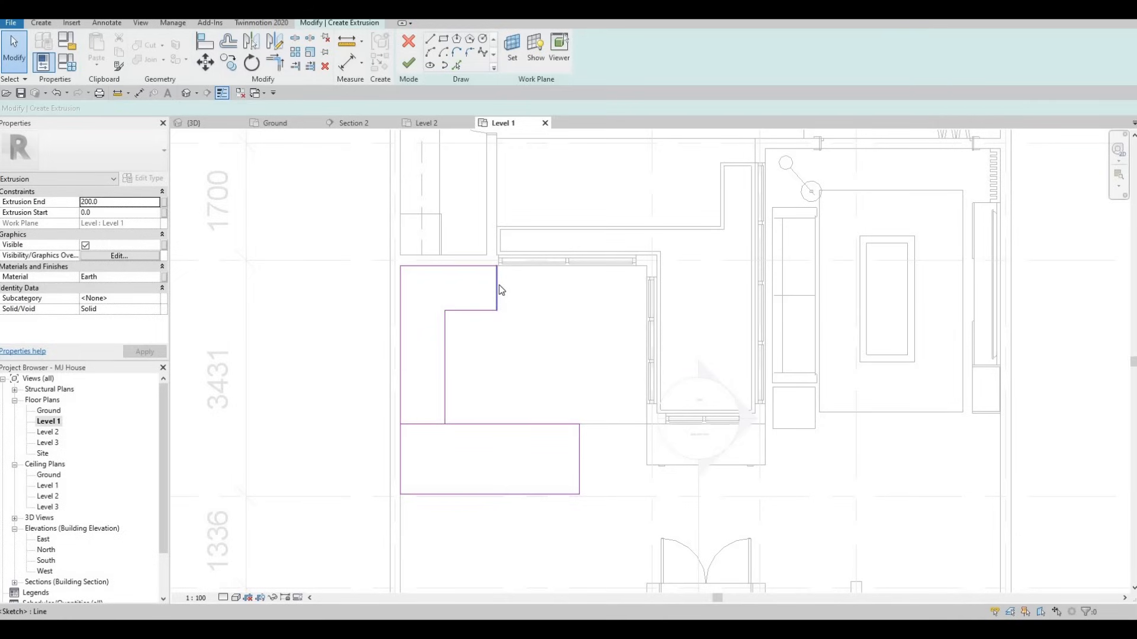
left_click_drag(498, 283, 455, 284)
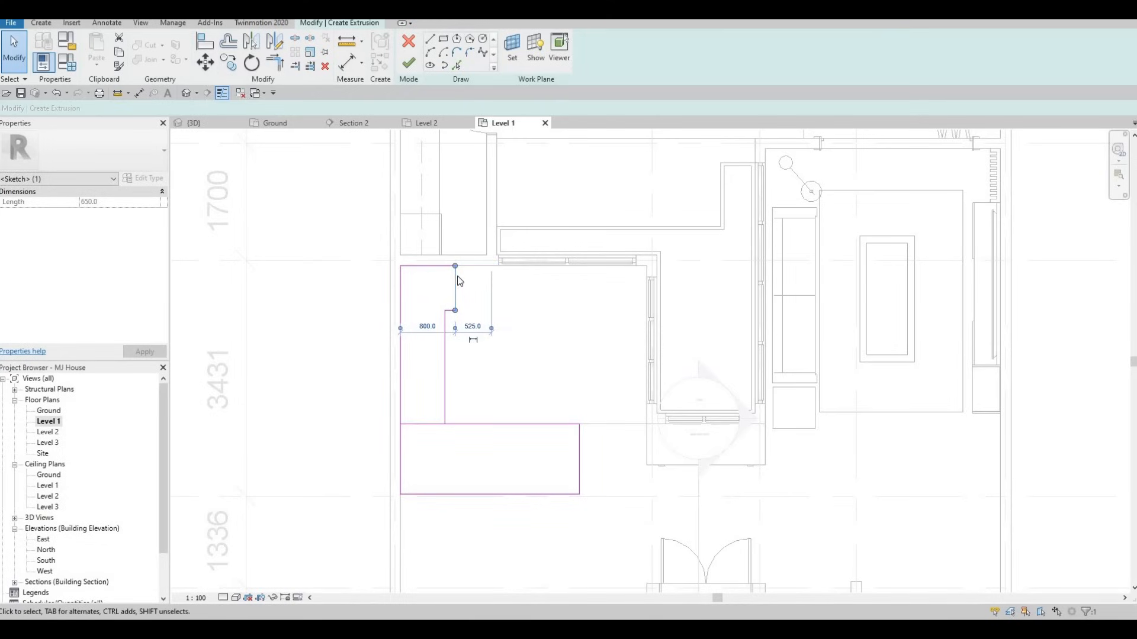
scroll(454, 279, "up", 2)
scroll(456, 283, "up", 3)
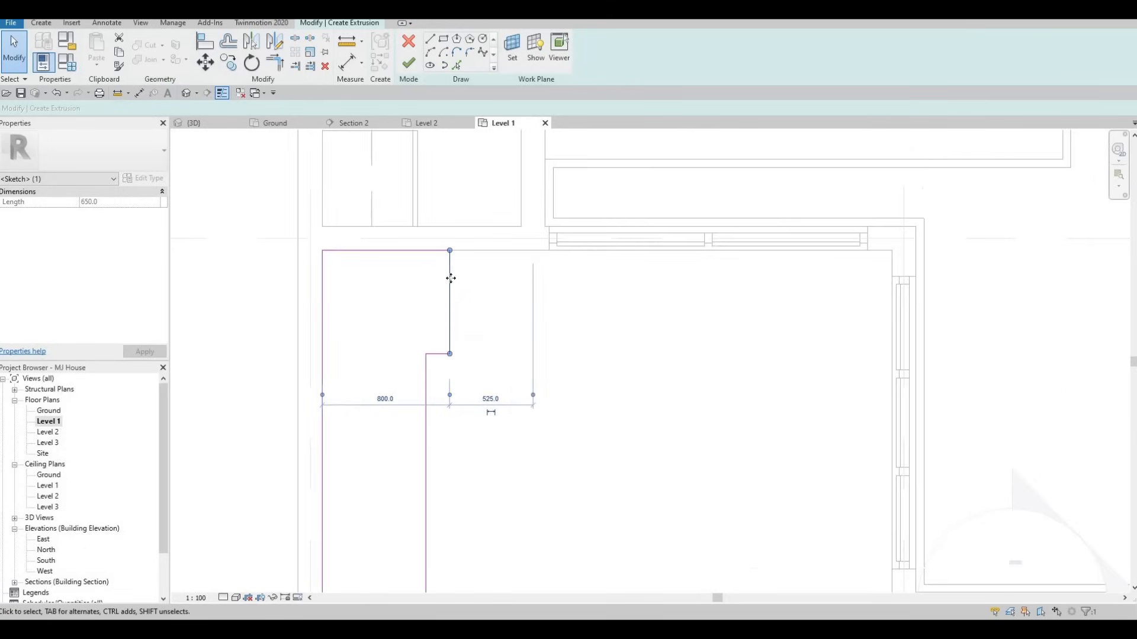
key("Escape")
scroll(500, 272, "down", 2)
scroll(506, 379, "down", 1)
scroll(510, 379, "down", 1)
key("Escape")
key("Escape")
Join the notch's horizontal and vertical lines into a corner with TR
key("t")
key("r")
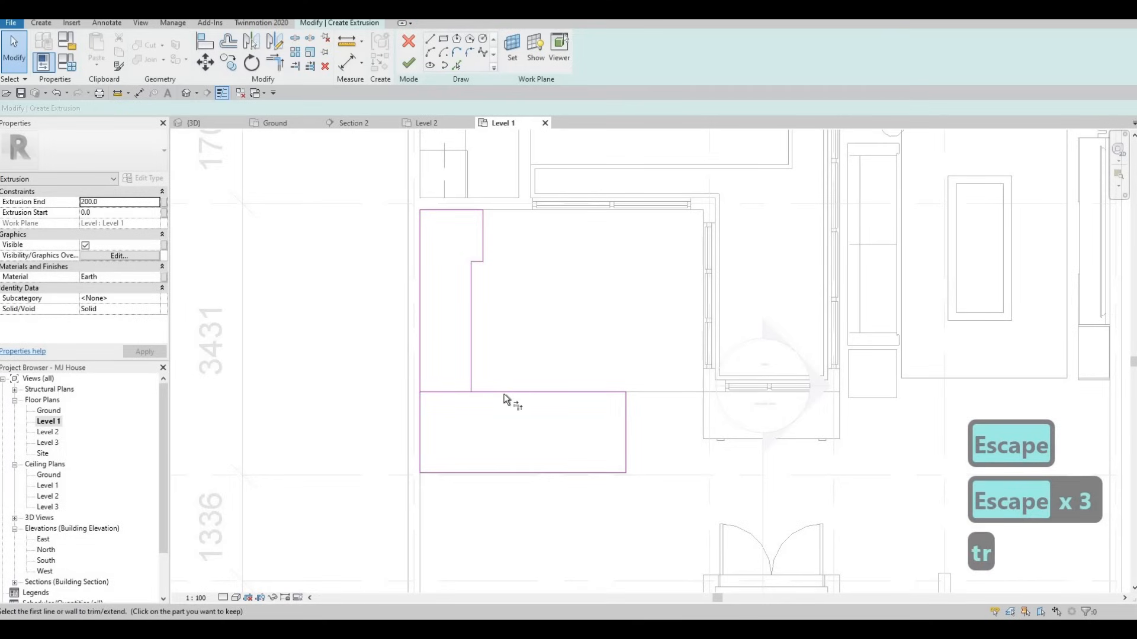
left_click(474, 382)
left_click(471, 361)
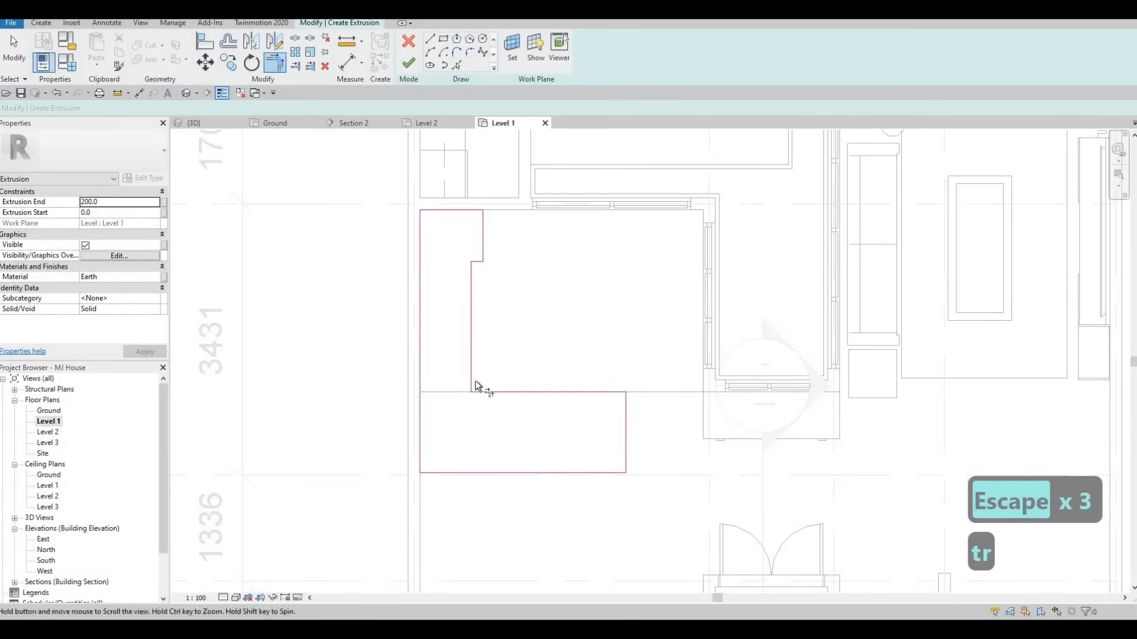
scroll(489, 363, "down", 1)
scroll(500, 361, "down", 1)
key("Escape")
mouse_move(530, 341)
middle_mouse_down()
mouse_move(528, 361)
mouse_move(528, 343)
middle_mouse_up()
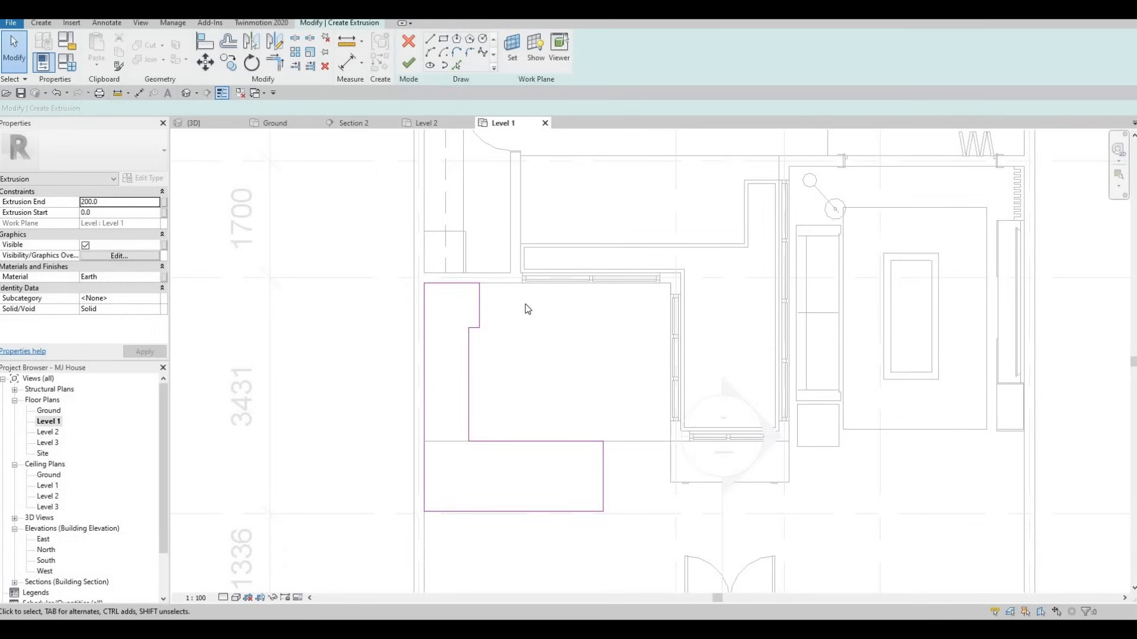
Move the notch's vertical line left toward the inner edge
scroll(483, 306, "up", 2)
left_click(480, 303)
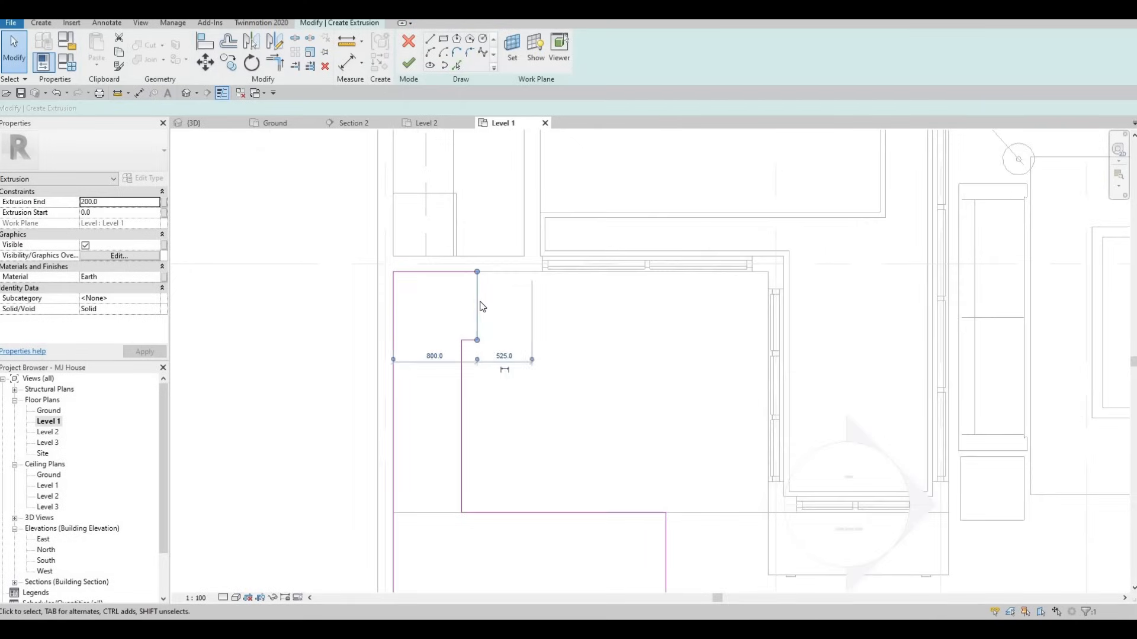
scroll(480, 302, "up", 1)
left_click(465, 302)
left_click(473, 295)
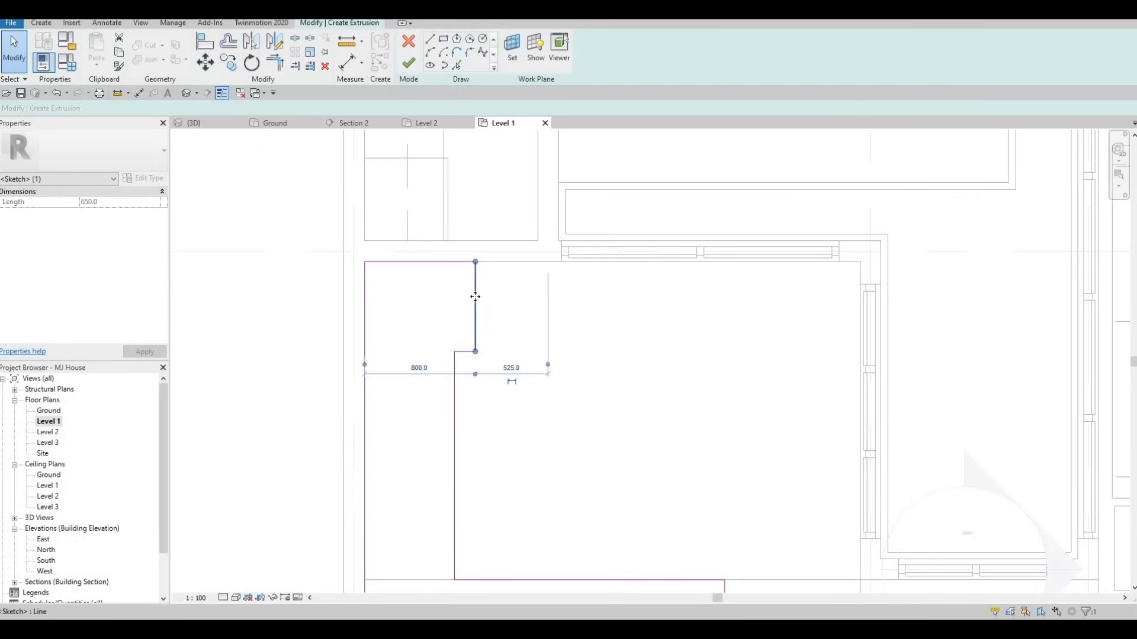
left_click_drag(462, 295, 464, 296)
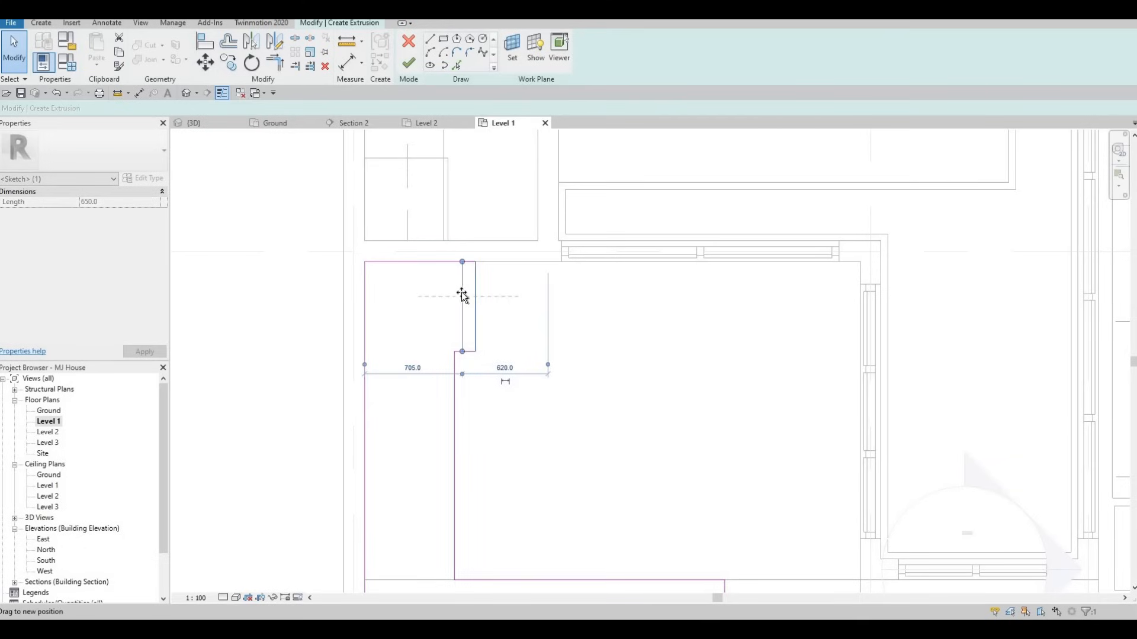
left_click_drag(462, 349, 460, 355)
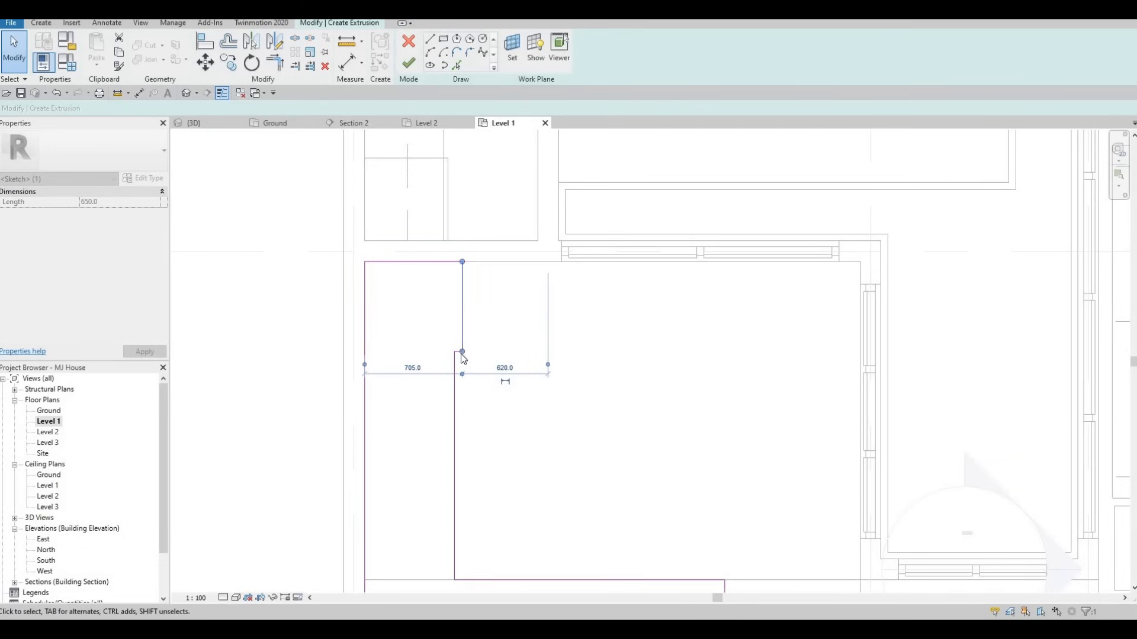
key("Escape")
key("Escape")
Delete the short notch segment, extend the inner line to the top edge, and remove the leftover line
left_click(459, 353)
key("Delete")
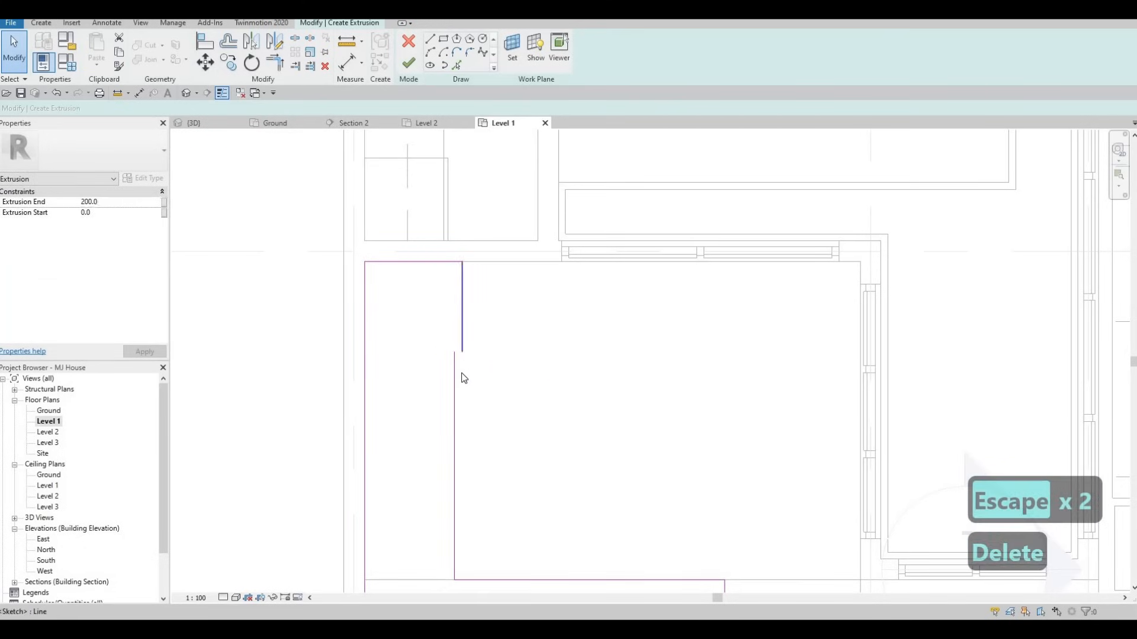
key("t")
key("r")
left_click(439, 262)
left_click(457, 283)
key("Escape")
key("Escape")
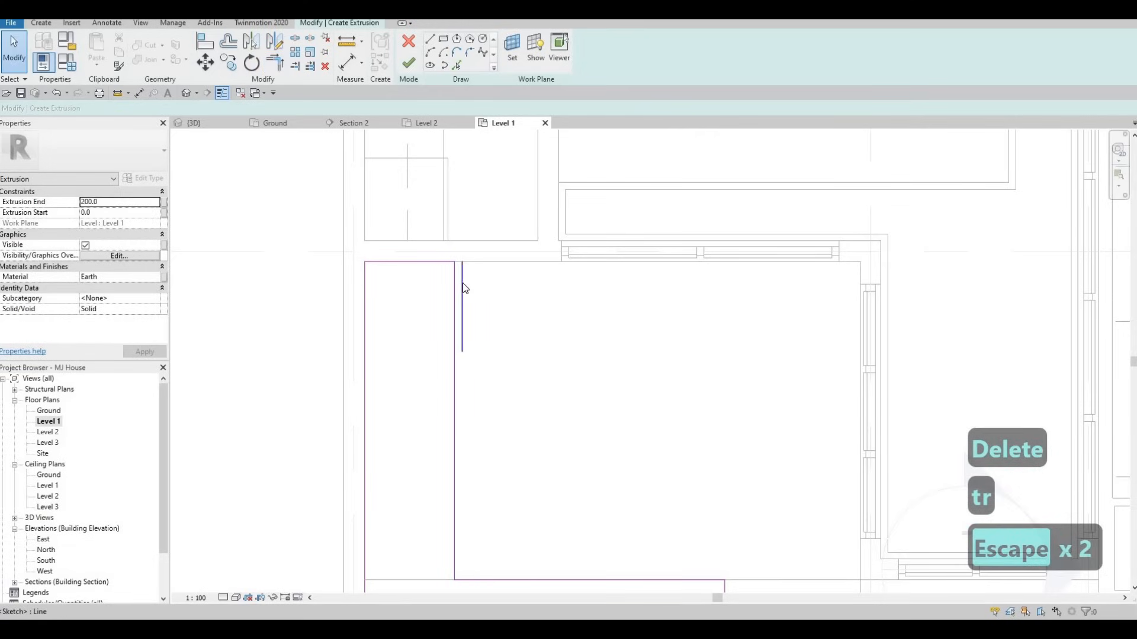
left_click(462, 287)
key("Delete")
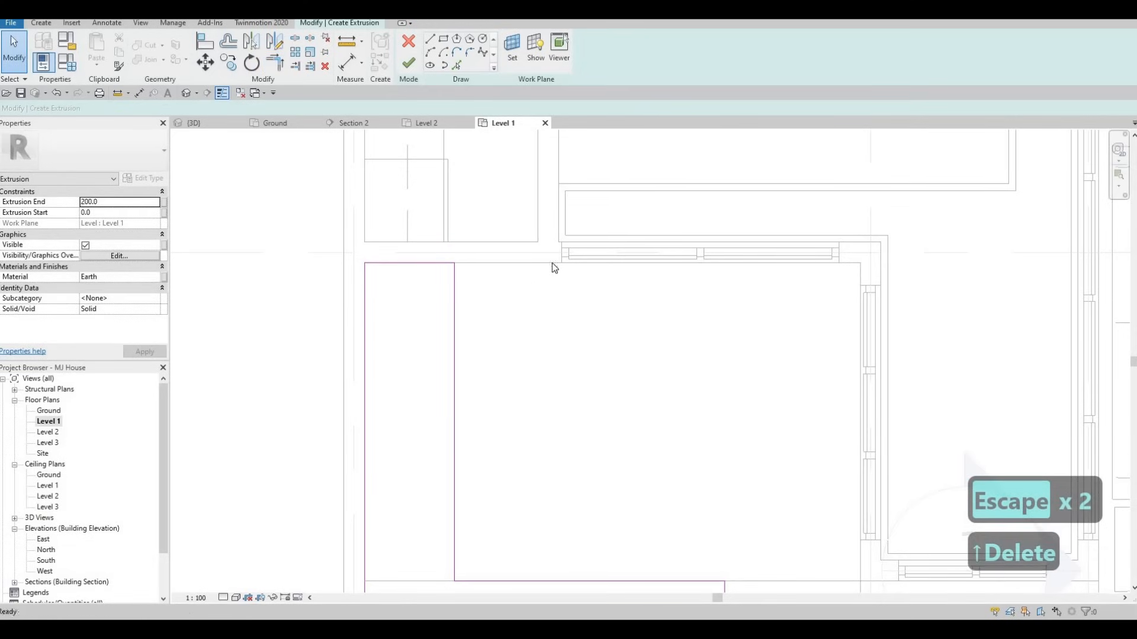
scroll(553, 302, "down", 3)
middle_click_drag(574, 329, 565, 402)
scroll(566, 402, "down", 1)
middle_click_drag(566, 353, 575, 340)
scroll(575, 344, "up", 2)
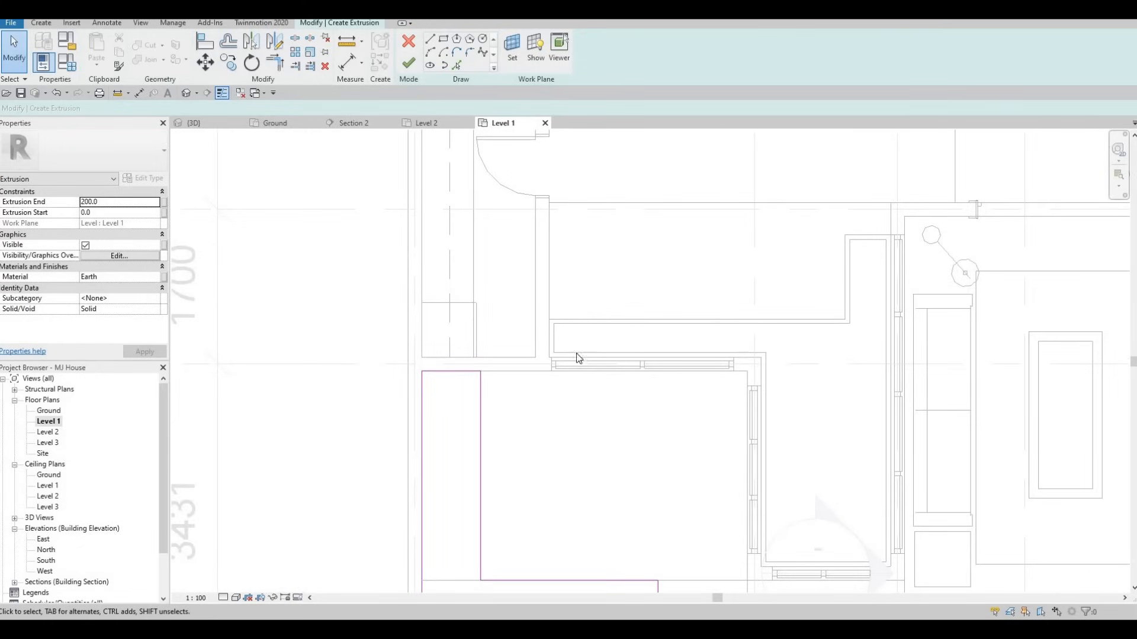
scroll(568, 349, "down", 3)
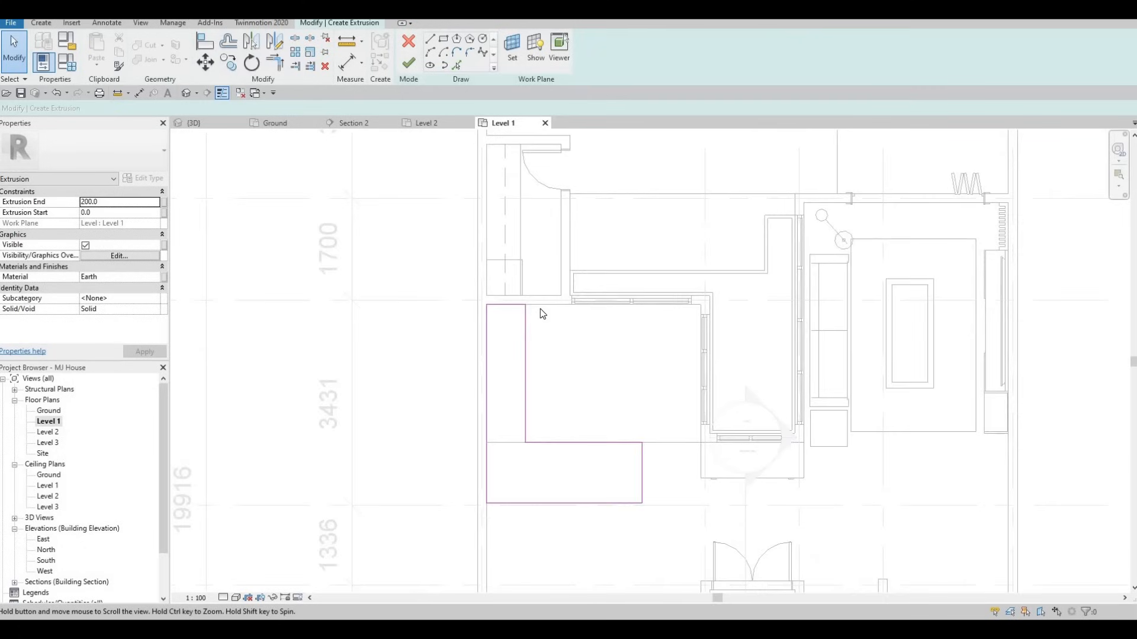
scroll(541, 315, "up", 1)
middle_click_drag(541, 315, 548, 344)
scroll(545, 319, "up", 1)
scroll(540, 296, "up", 2)
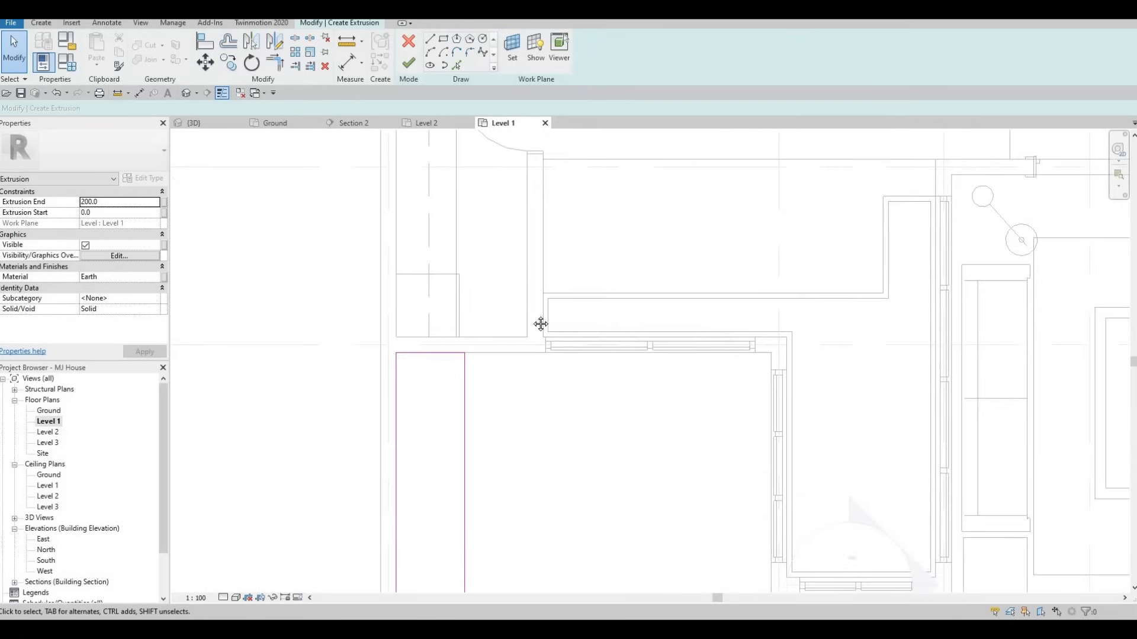
scroll(533, 284, "down", 2)
middle_click_drag(632, 354, 634, 345)
middle_click_drag(542, 314, 556, 280)
key("Escape")
mouse_move(493, 436)
middle_mouse_down()
mouse_move(512, 392)
mouse_move(477, 355)
middle_mouse_up()
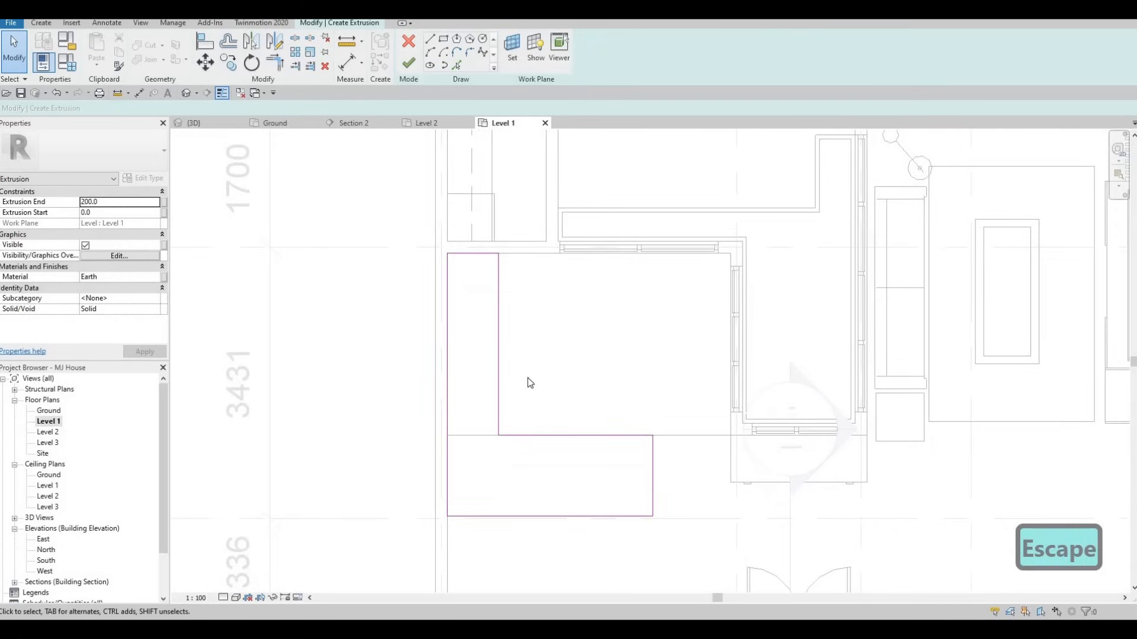
scroll(503, 322, "down", 1)
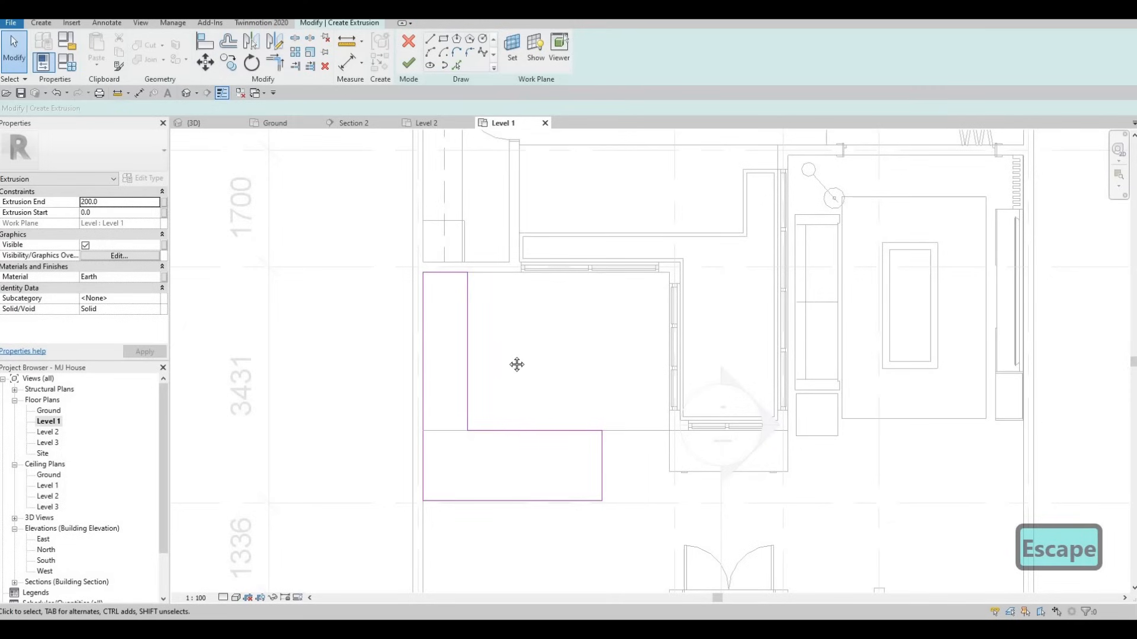
middle_click_drag(425, 287, 413, 252)
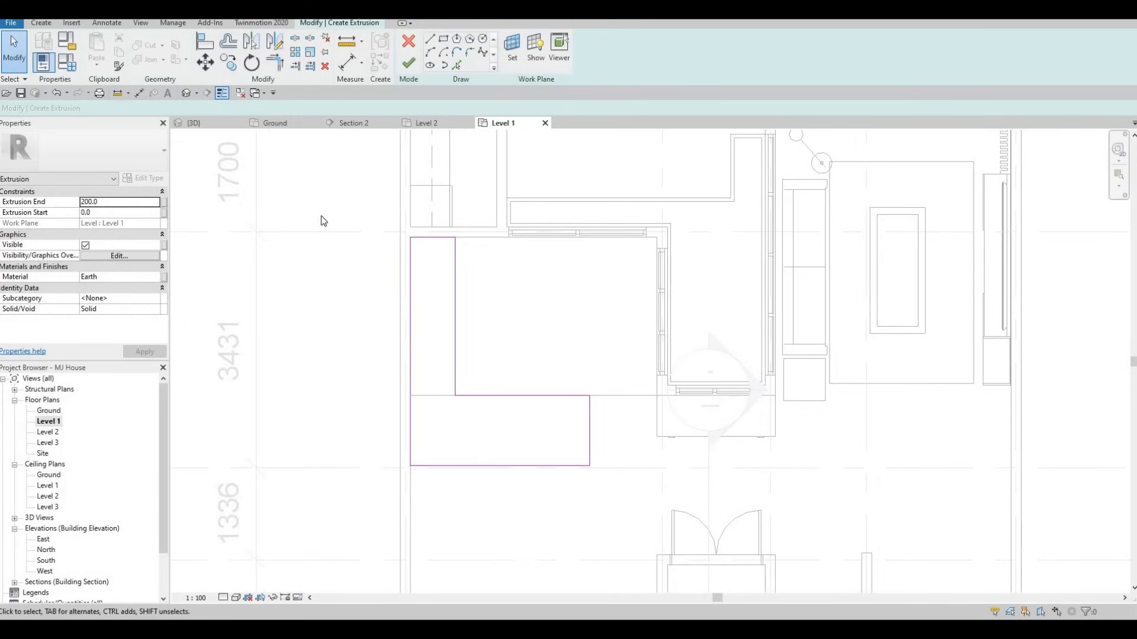
Change the Extrusion End to 900, then to 875, and apply
left_click(106, 203)
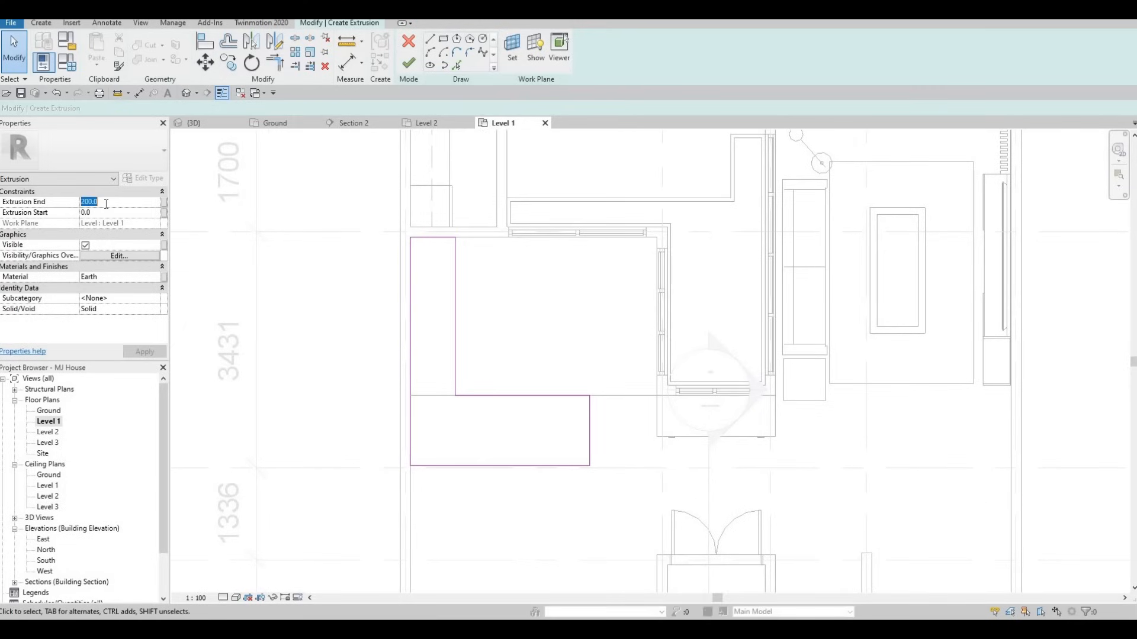
type("900")
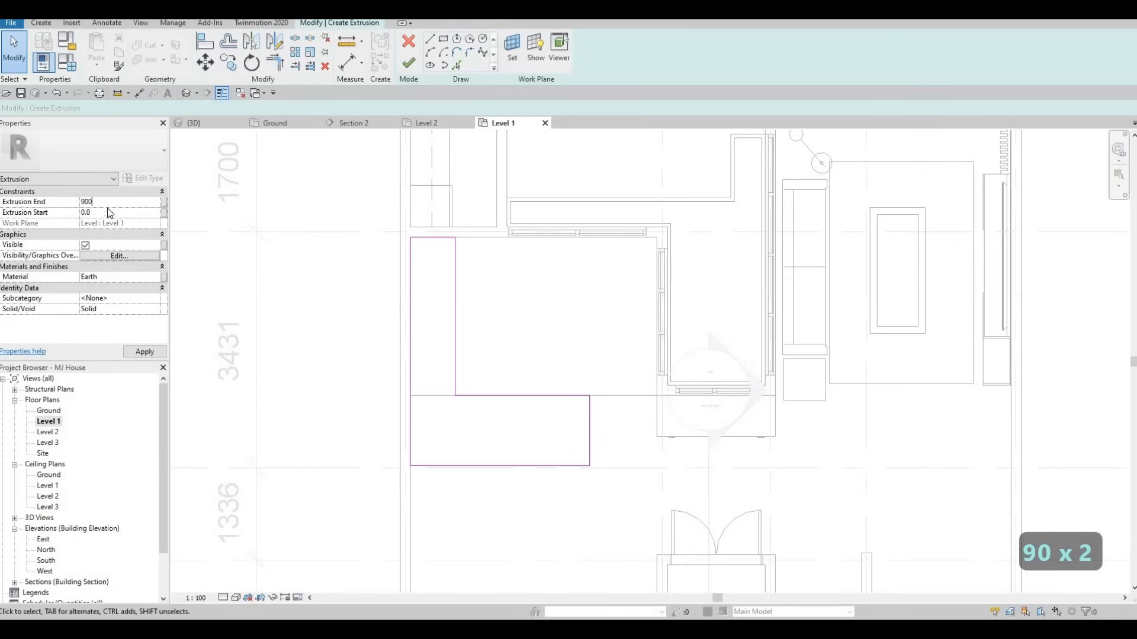
key("Return")
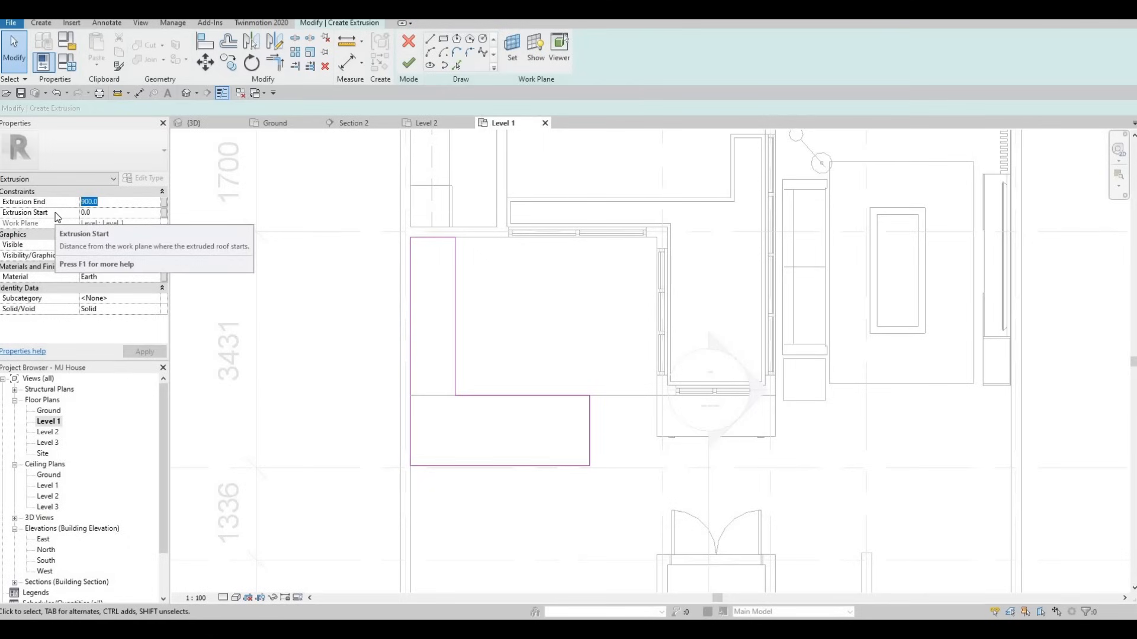
type("875")
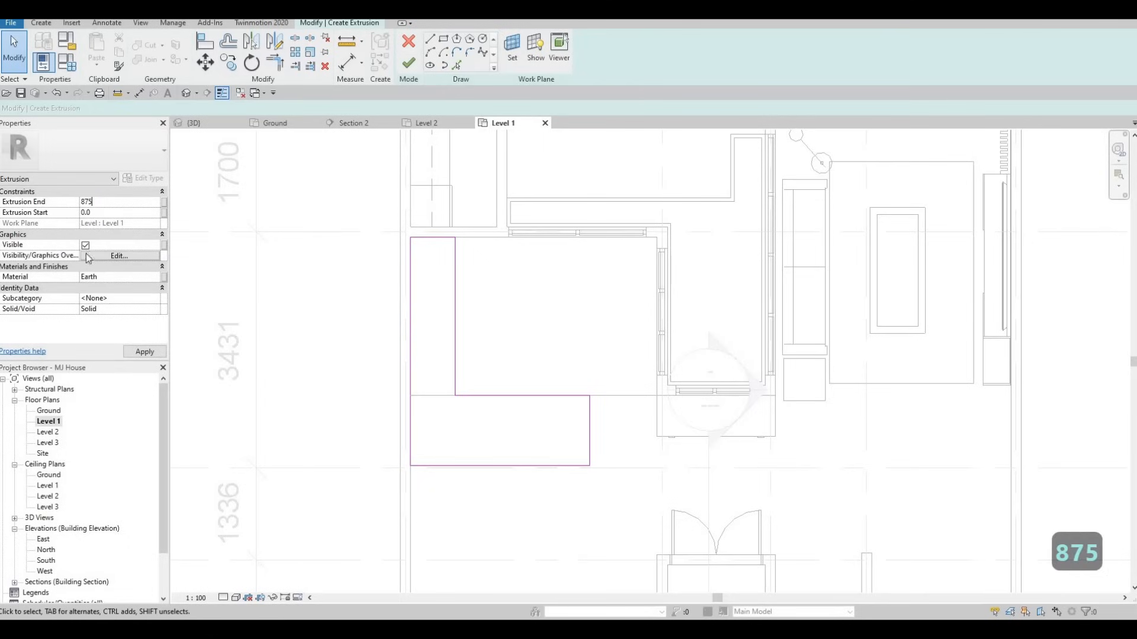
left_click(145, 353)
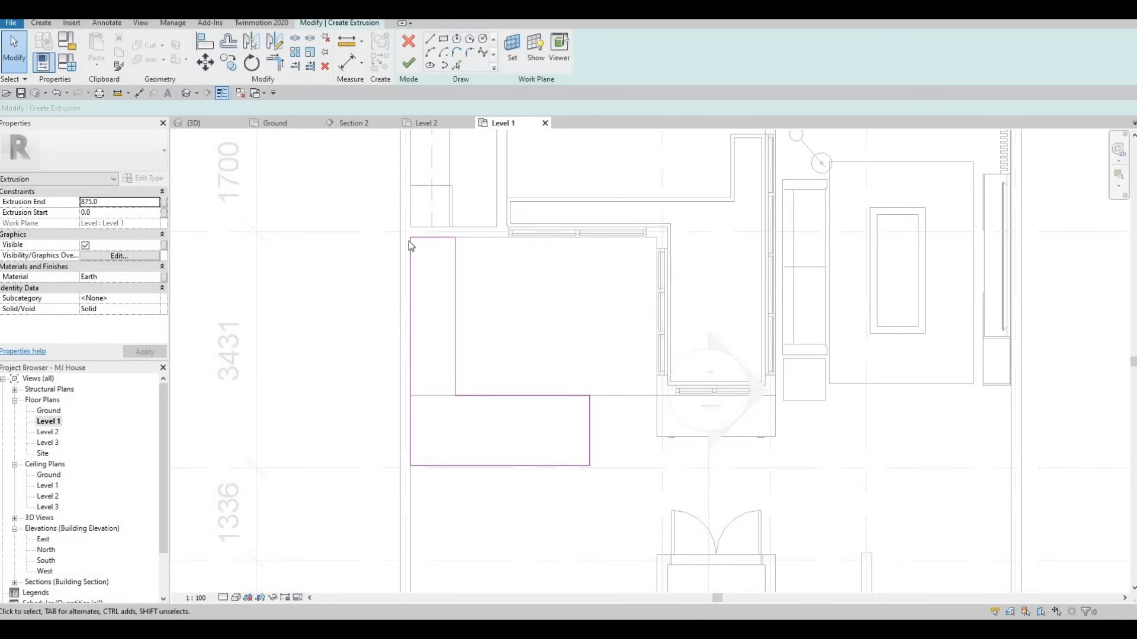
Assign Glulam 24c from the AEC Materials Wood library to the counter extrusion, replacing Earth
left_click(158, 277)
left_click(161, 277)
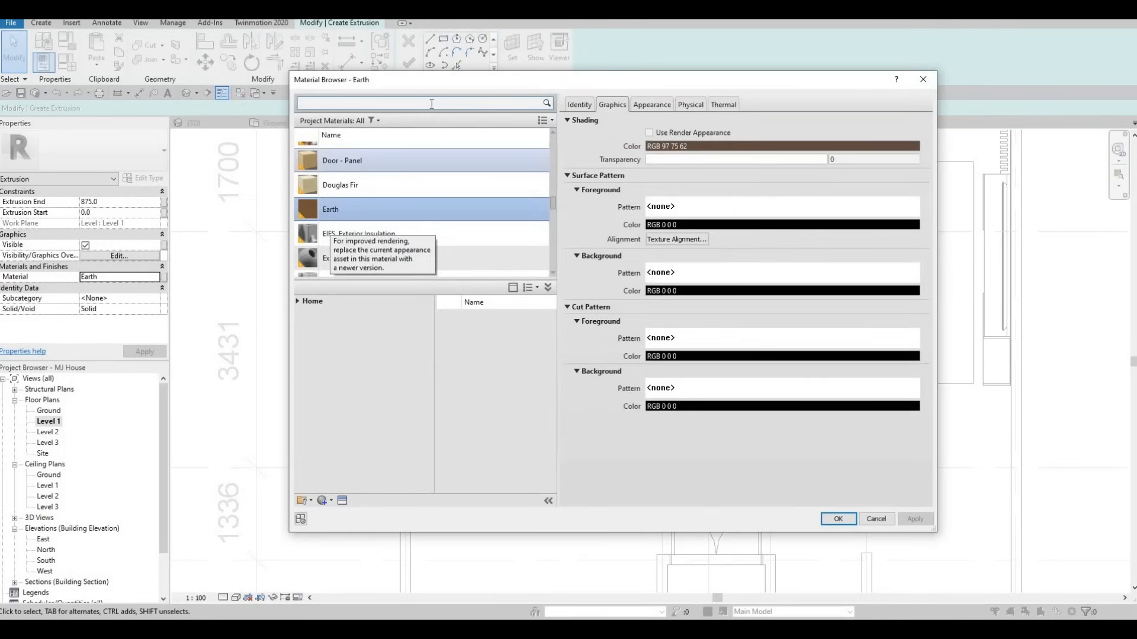
left_click(297, 302)
left_click(304, 323)
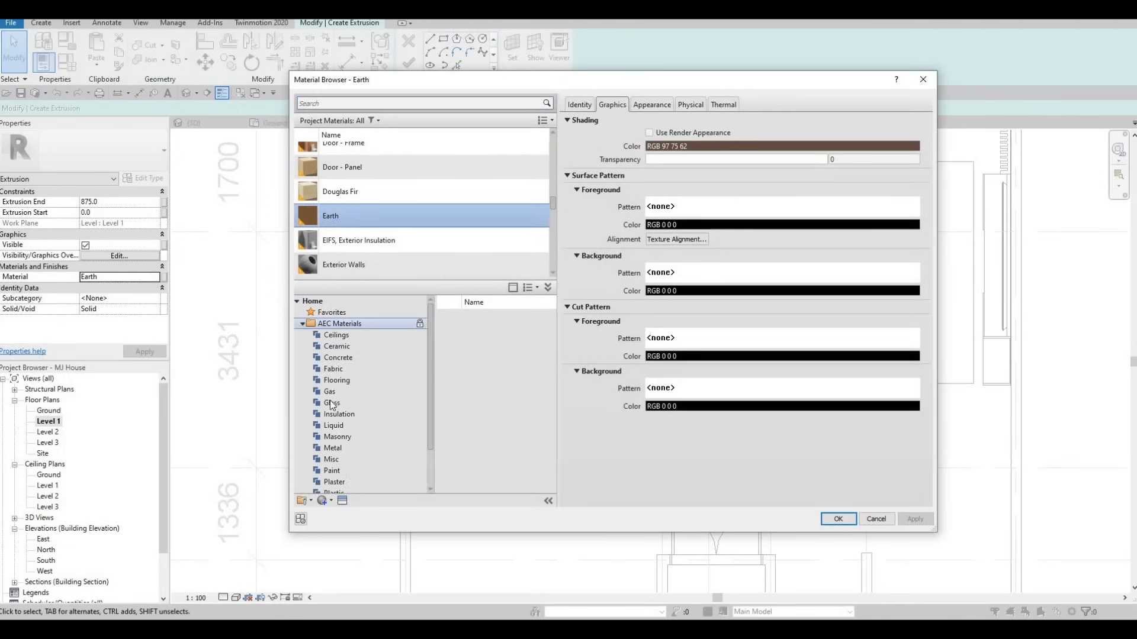
scroll(330, 464, "down", 2)
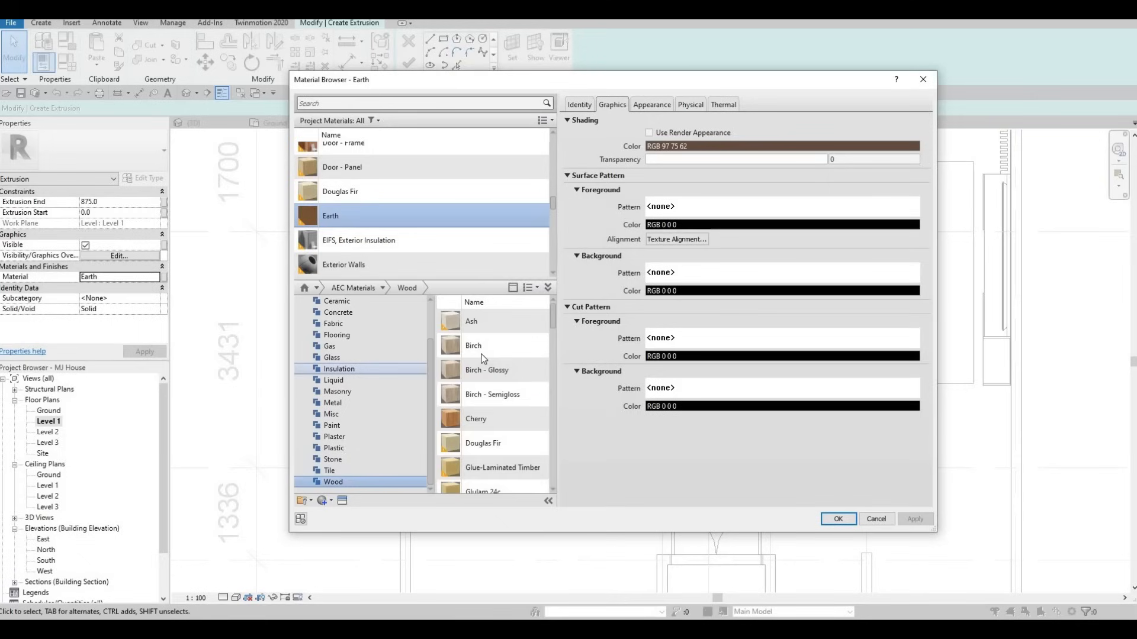
scroll(491, 383, "down", 1)
scroll(491, 392, "up", 1)
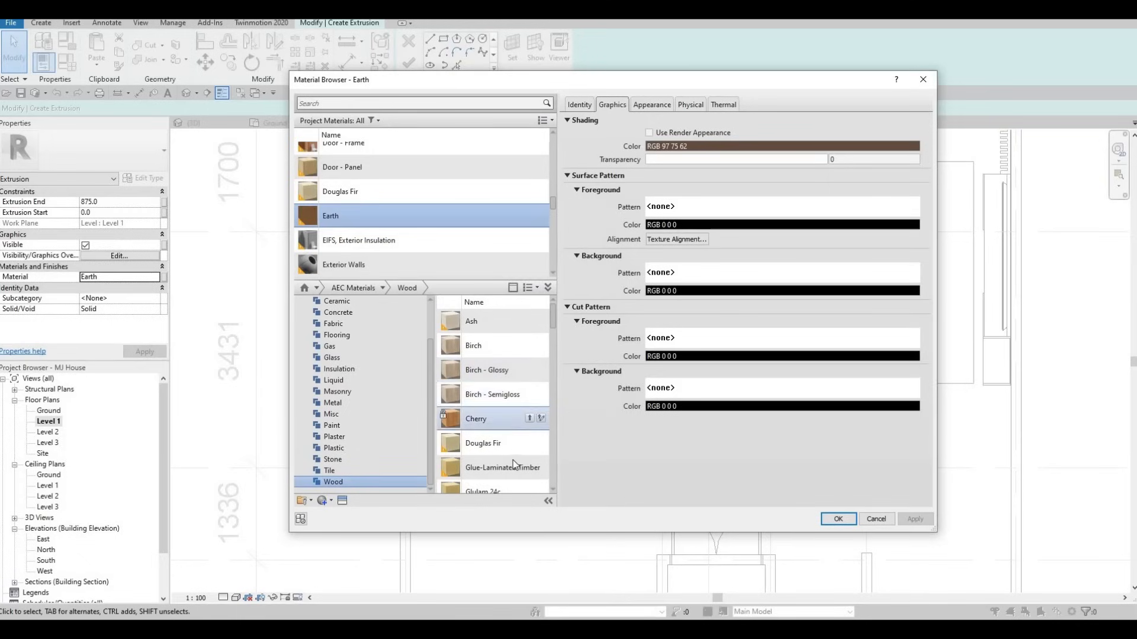
scroll(518, 455, "down", 2)
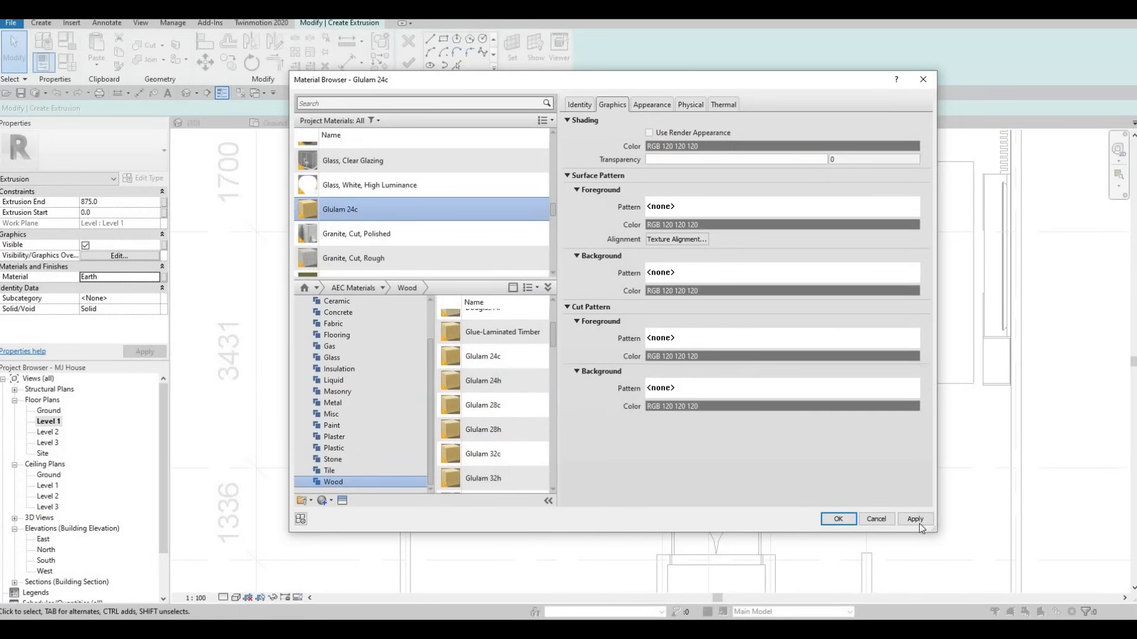
scroll(407, 270, "down", 1)
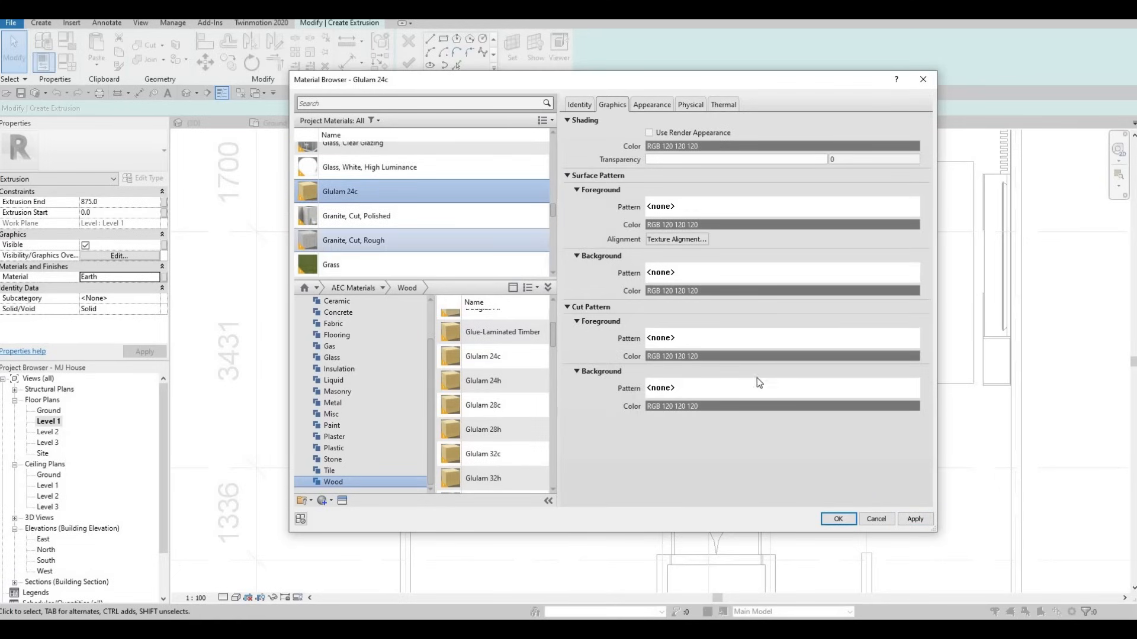
scroll(492, 358, "up", 1)
left_click(913, 519)
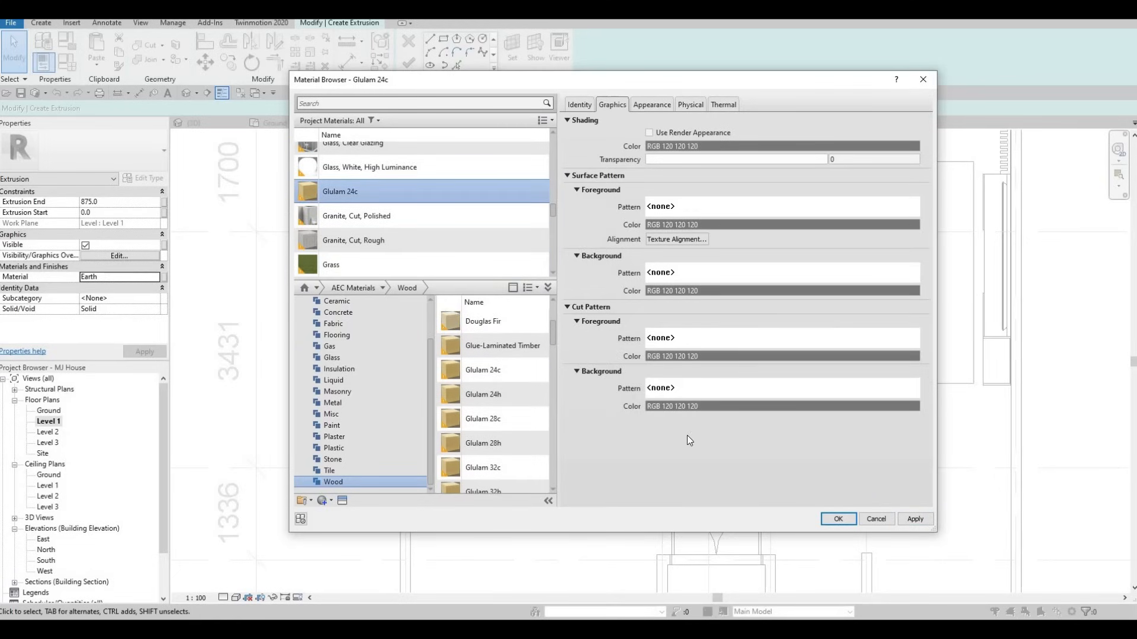
left_click(836, 519)
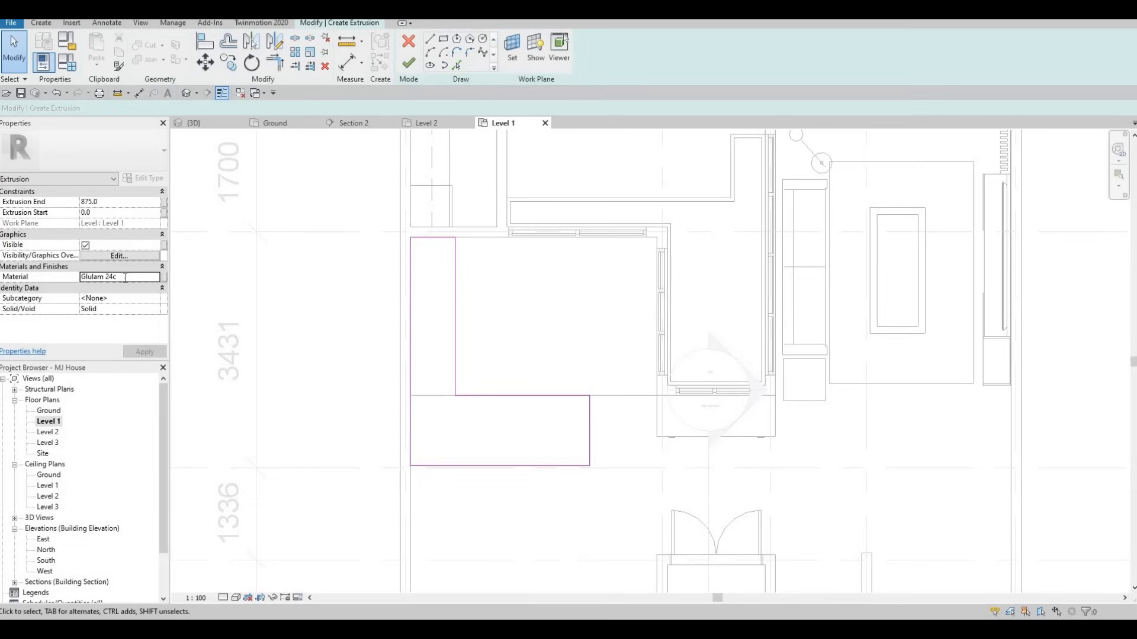
Copy the Glulam 24c material name and finish the L-shaped counter extrusion
left_click(123, 279)
key("ctrl+c")
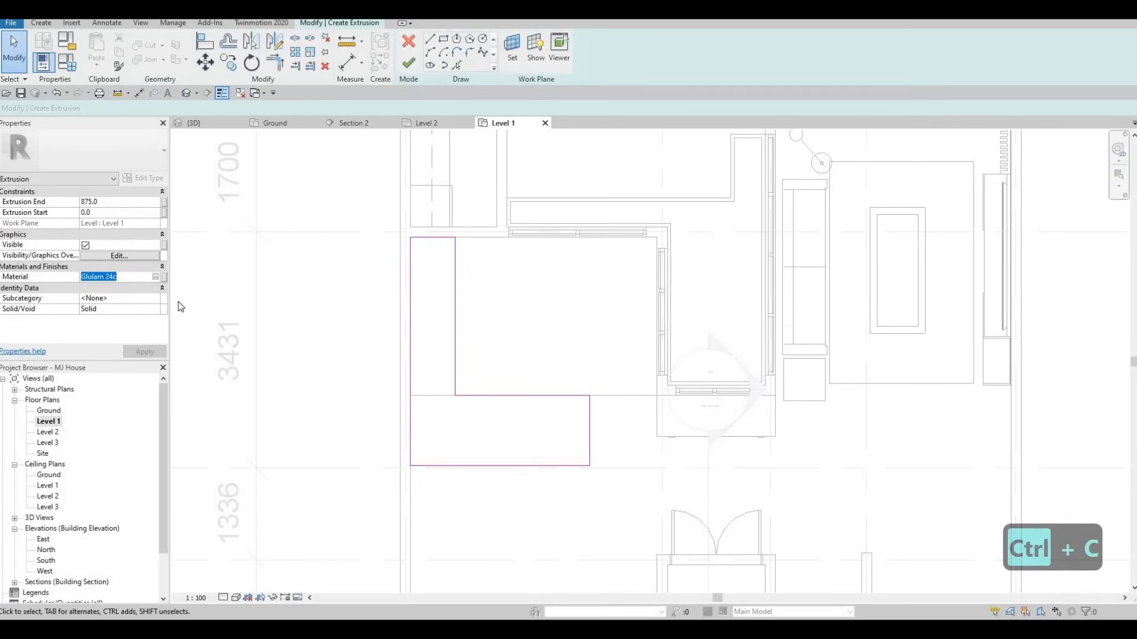
middle_click_drag(487, 338, 479, 338)
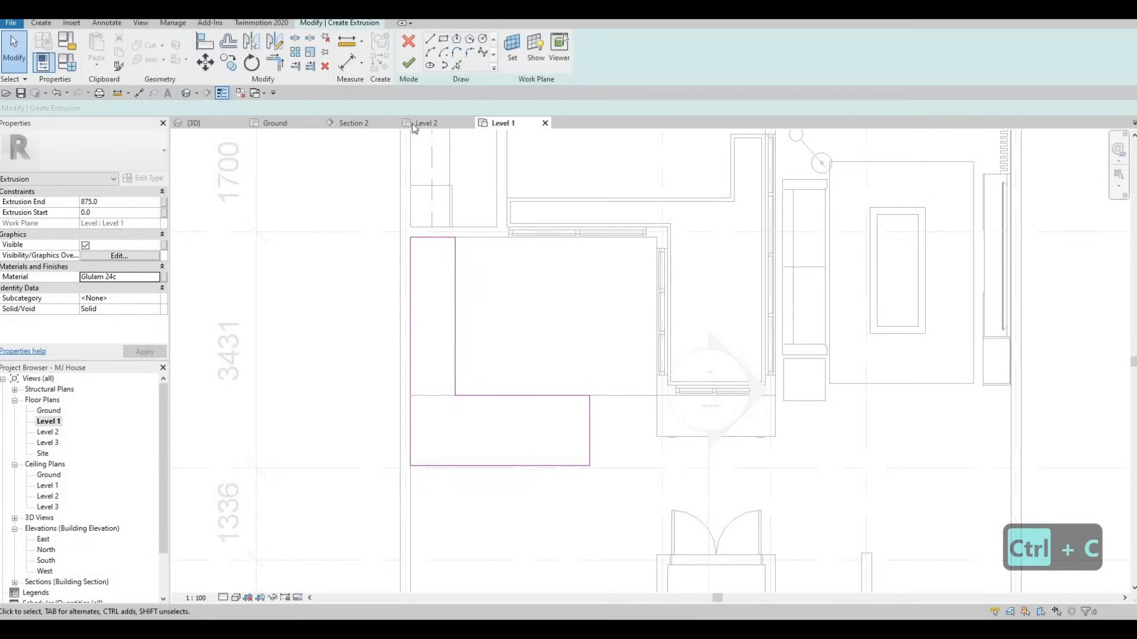
left_click(409, 63)
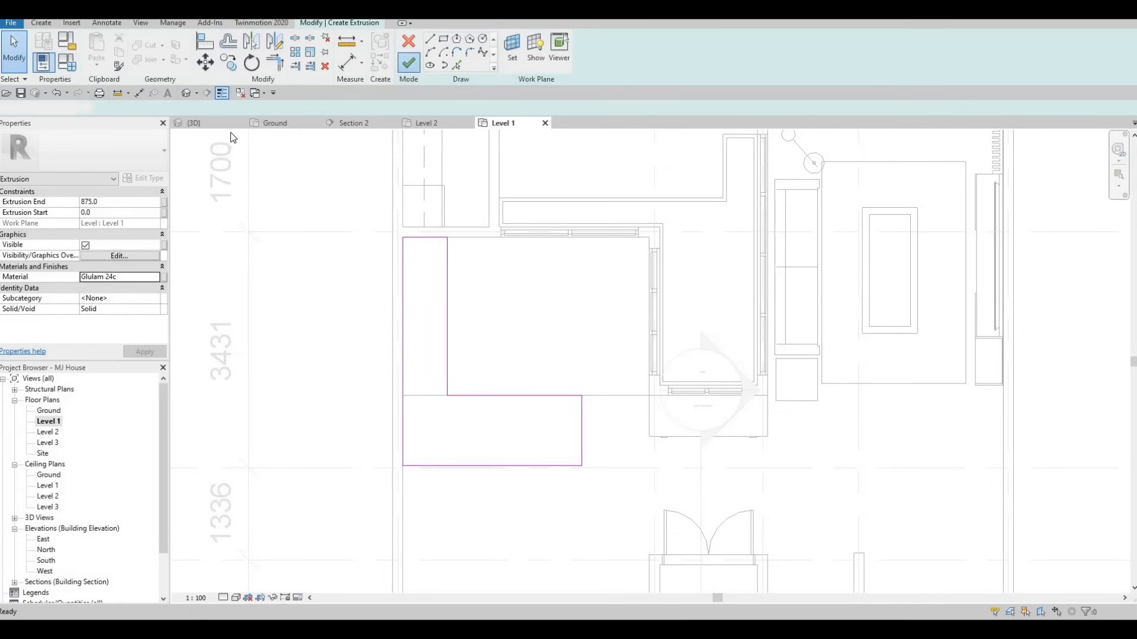
Inspect the finished 875-high counter from several angles in the house's {3D} view
left_click(186, 93)
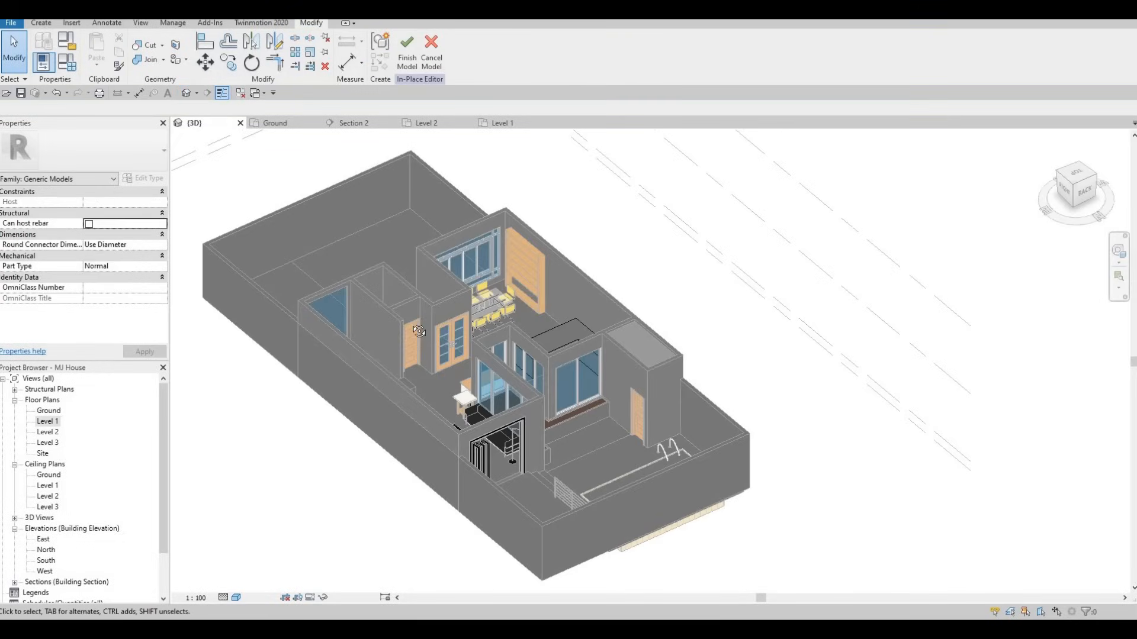
middle_click_drag(264, 345, 560, 355, "shift")
scroll(560, 356, "up", 3)
scroll(561, 359, "up", 2)
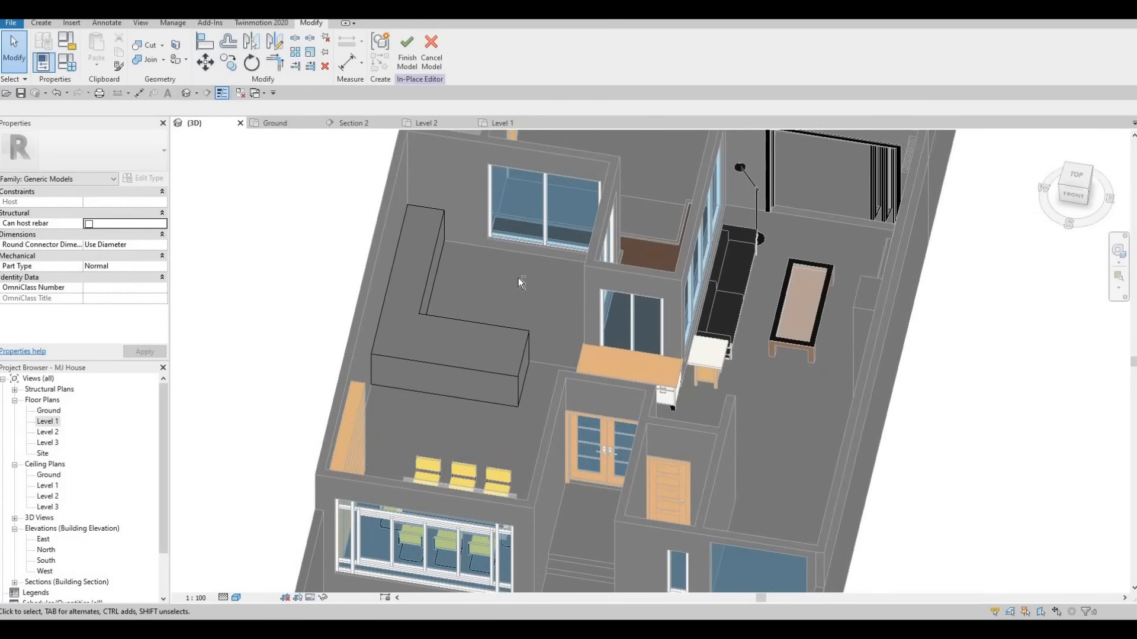
middle_click_drag(366, 377, 364, 388, "shift")
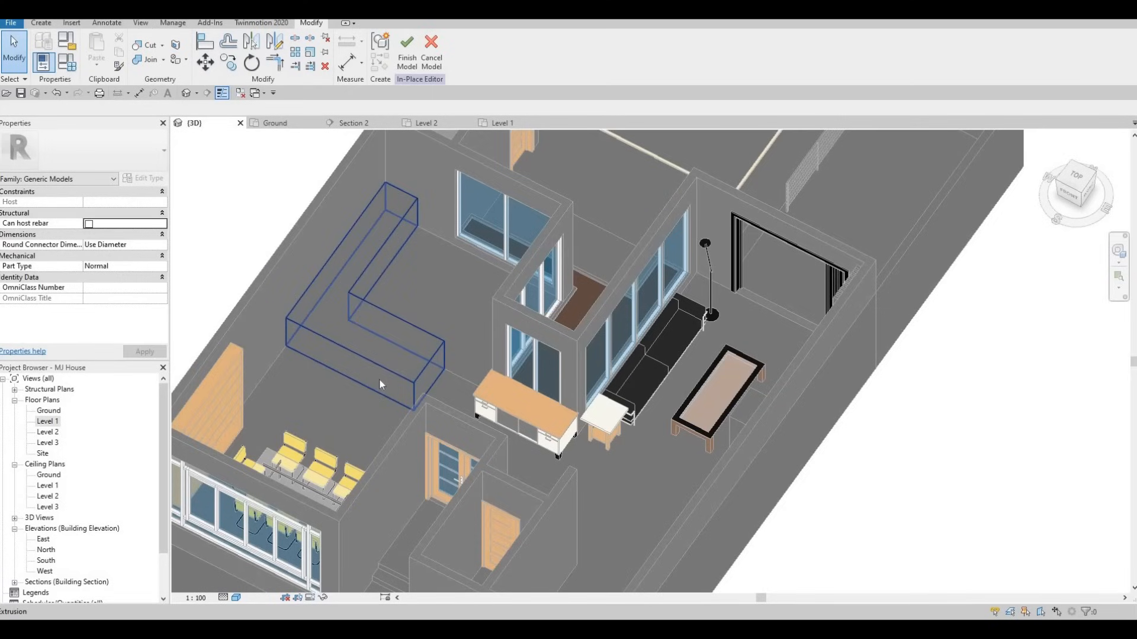
middle_click_drag(358, 342, 397, 380, "shift")
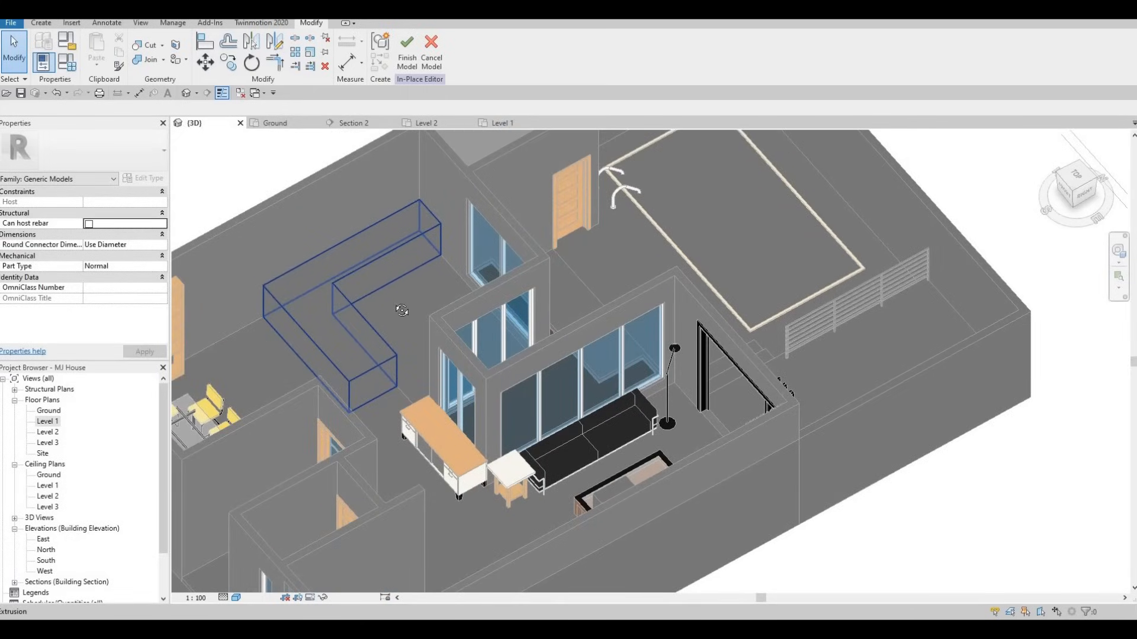
middle_click_drag(393, 299, 500, 326, "shift")
key("Escape")
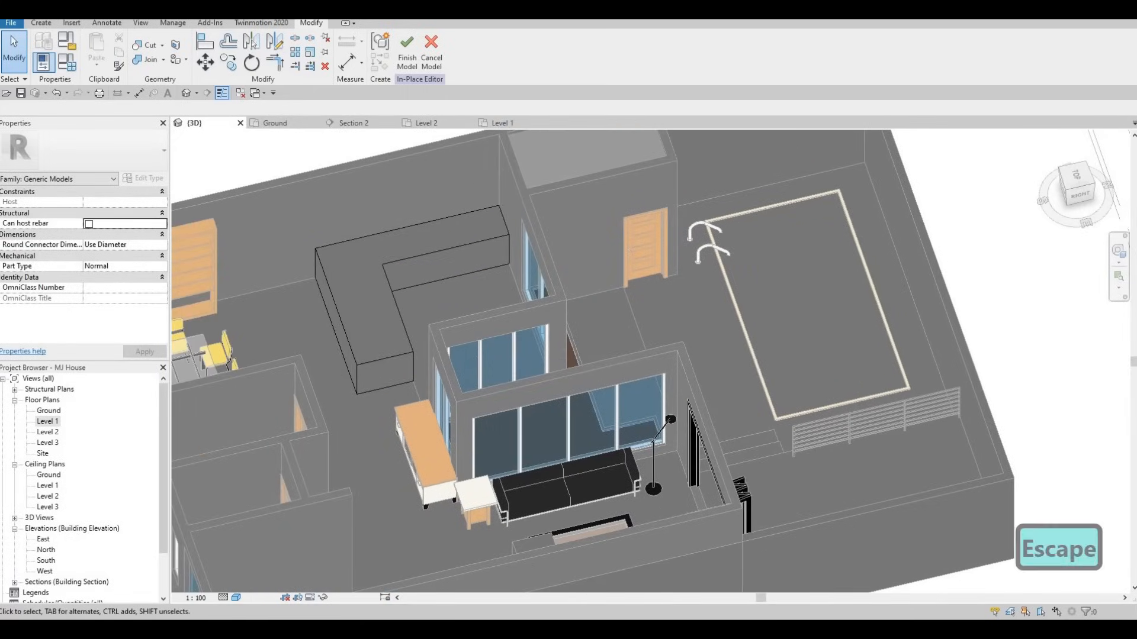
Start a Void Sweep from Void Forms and choose Pick Path
left_click(41, 24)
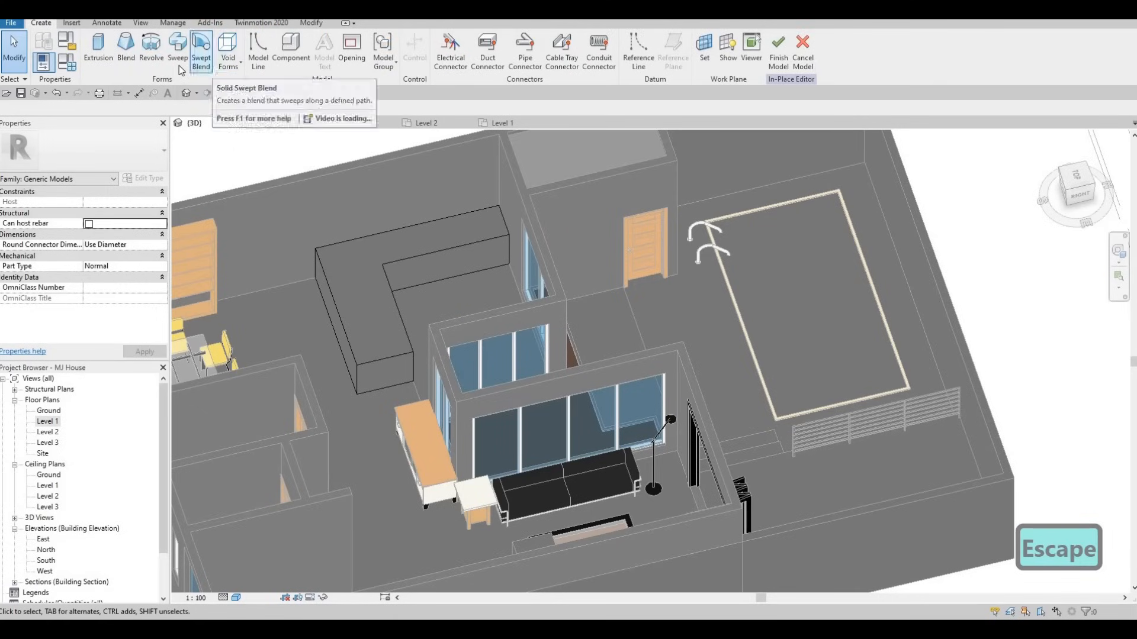
left_click(227, 59)
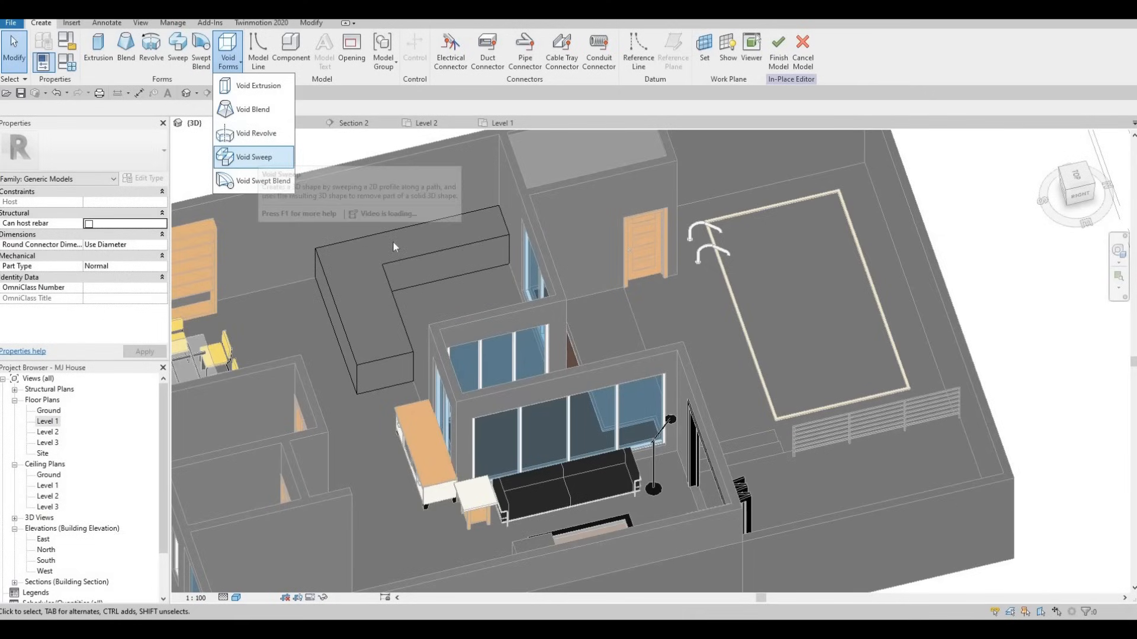
left_click(255, 157)
left_click(512, 62)
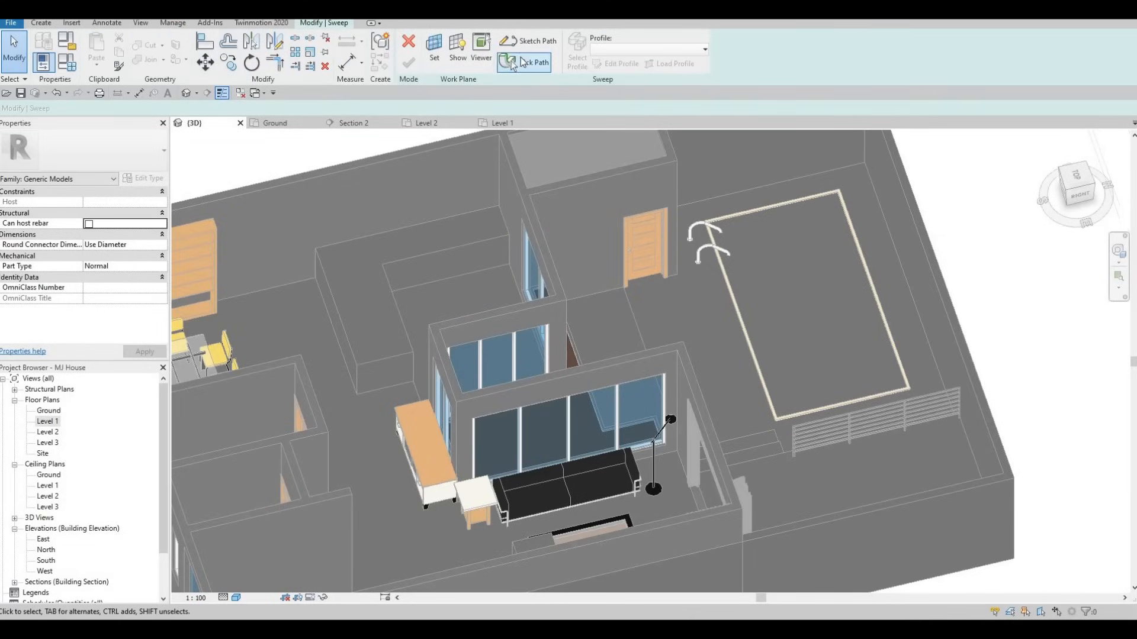
left_click(512, 62)
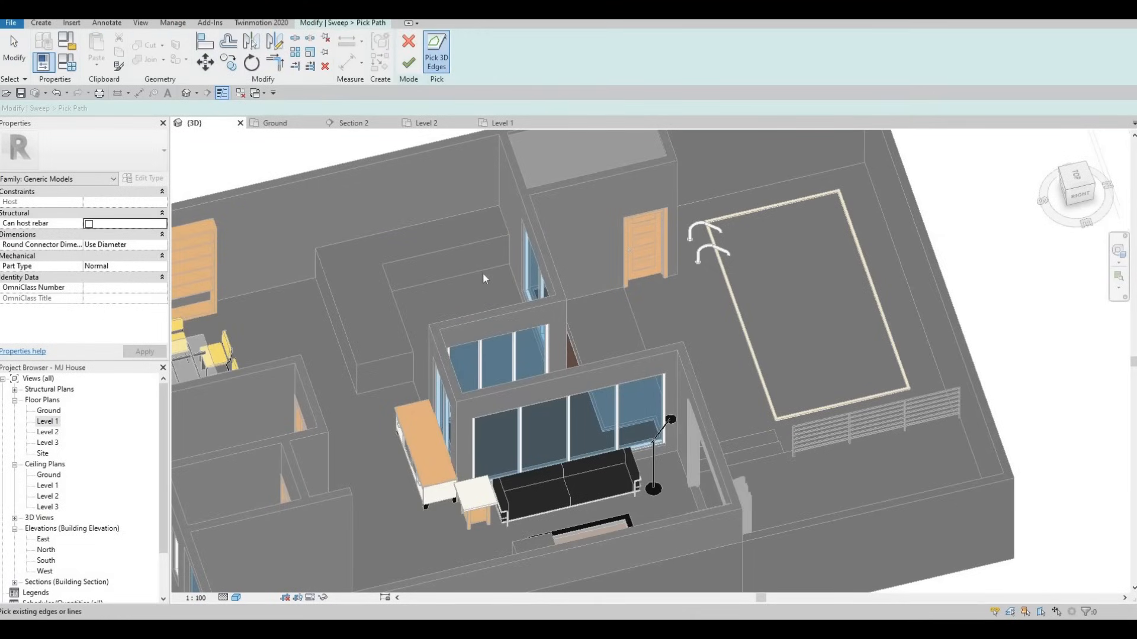
Frame the counter's top edges in 3D and finish the sweep path along them
middle_click_drag(405, 318, 269, 245, "shift")
scroll(428, 272, "up", 4)
middle_click_drag(421, 359, 418, 303)
middle_click_drag(446, 381, 557, 379, "shift")
middle_click_drag(385, 170, 346, 72)
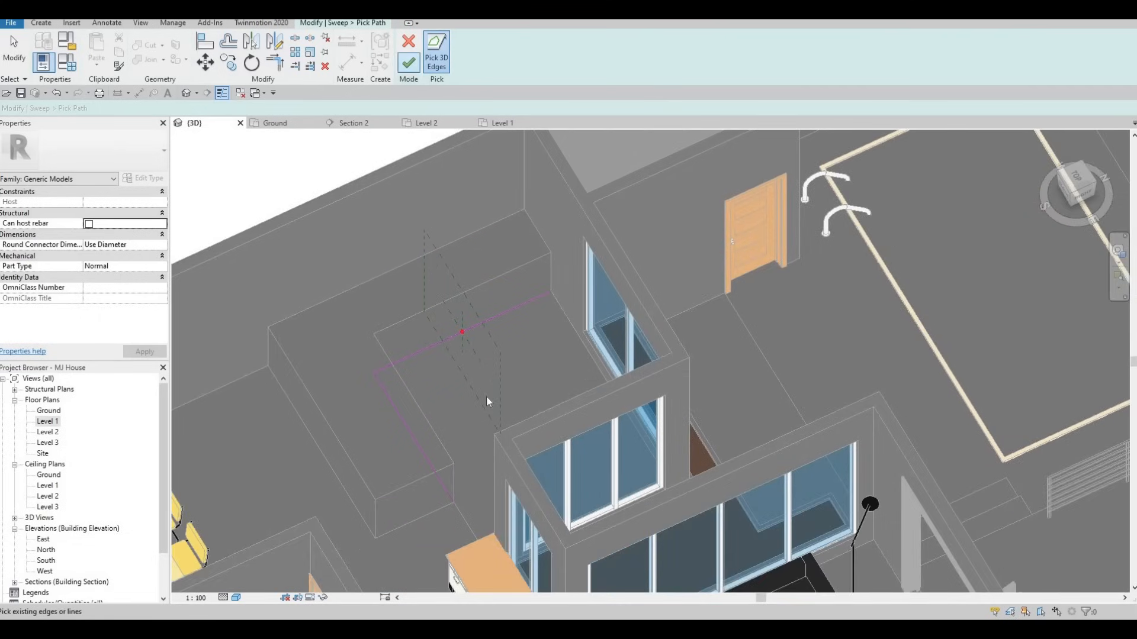
middle_click_drag(461, 471, 479, 432, "shift")
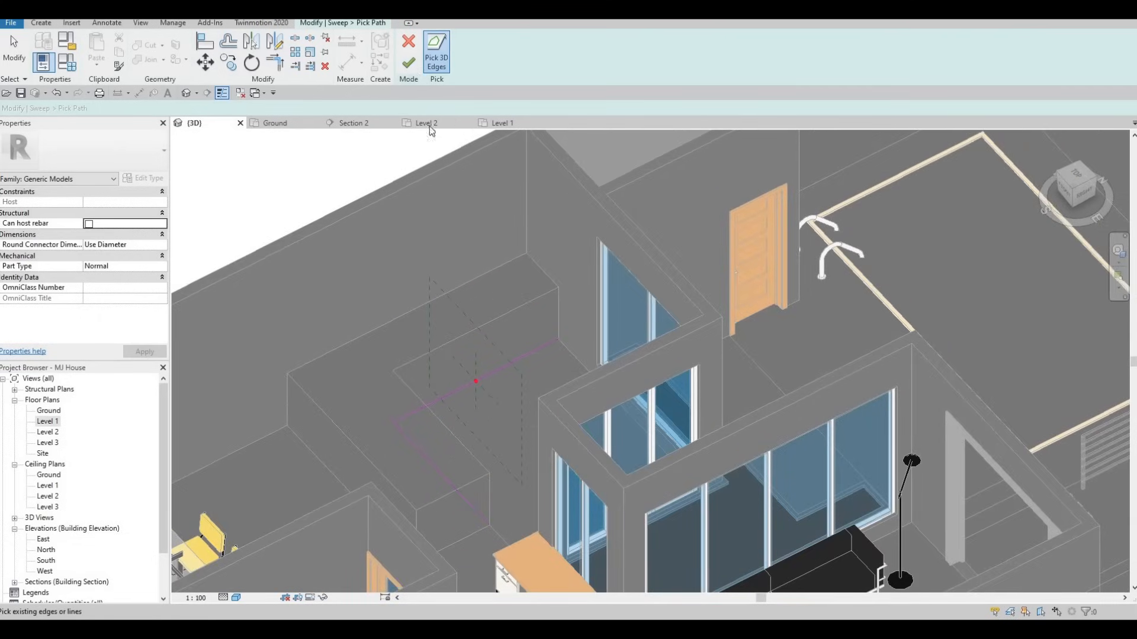
left_click(410, 60)
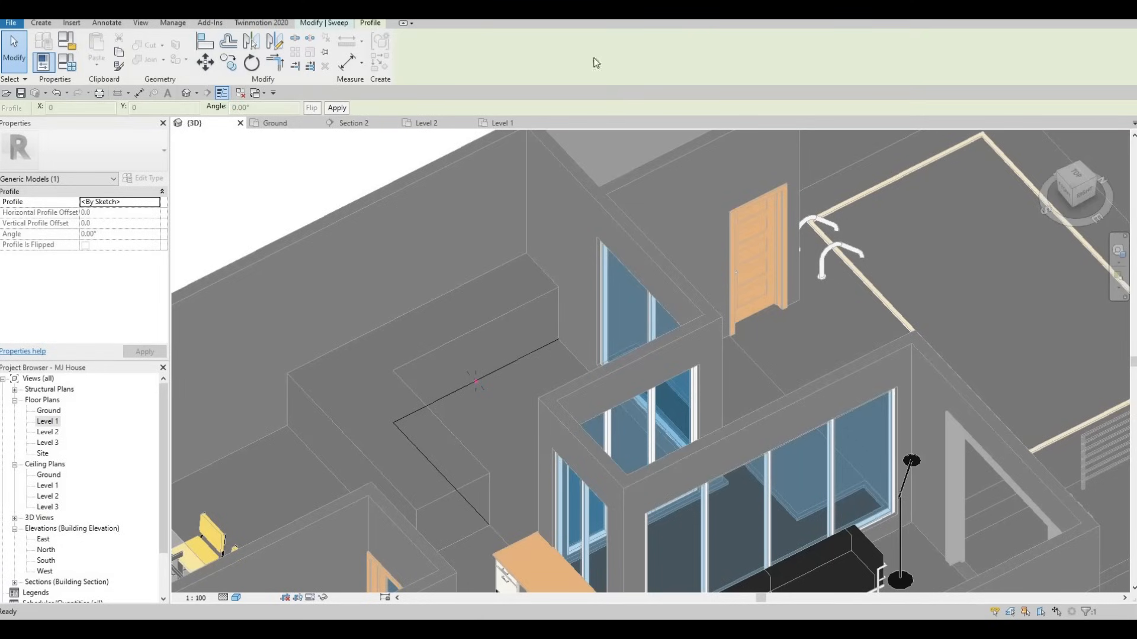
Draw a rectangle as the sweep's profile at the path's start point
left_click(624, 64)
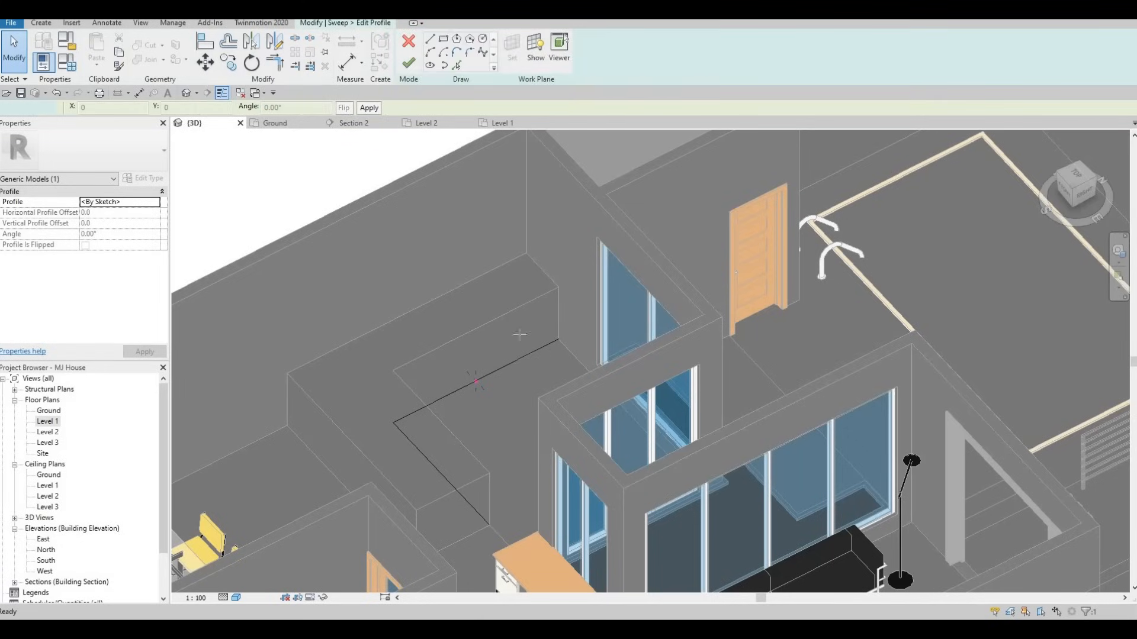
scroll(460, 389, "up", 3)
left_click(444, 42)
scroll(502, 374, "up", 3)
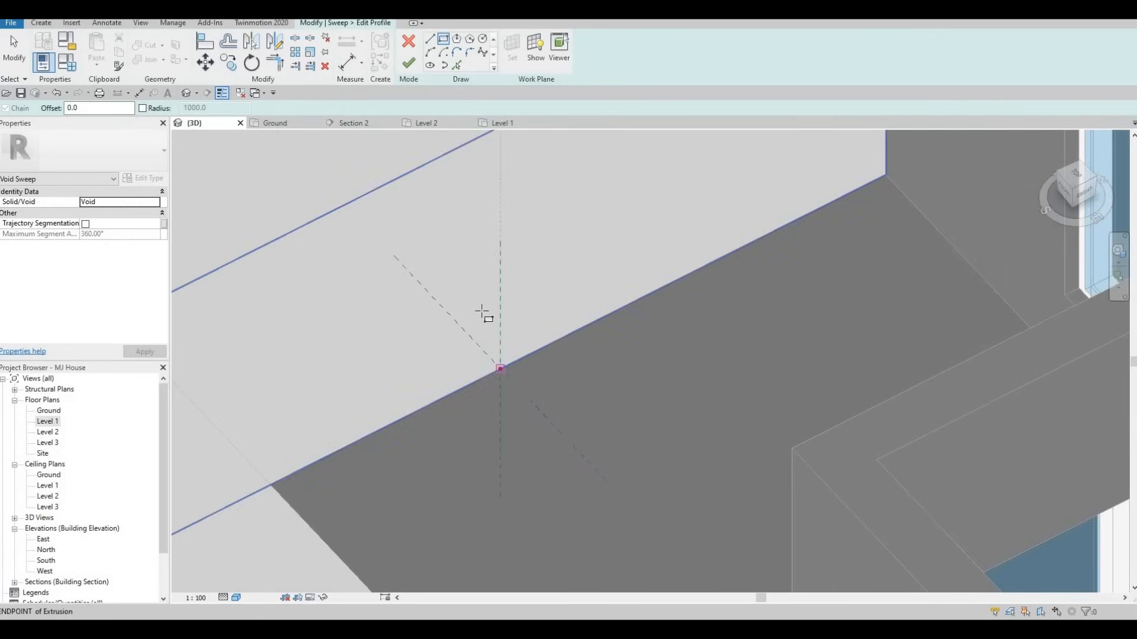
left_click(501, 368)
left_click(486, 315)
key("Escape")
key("Escape")
Resize the profile rectangle to 100 by 50 and finish the profile
left_click(491, 320)
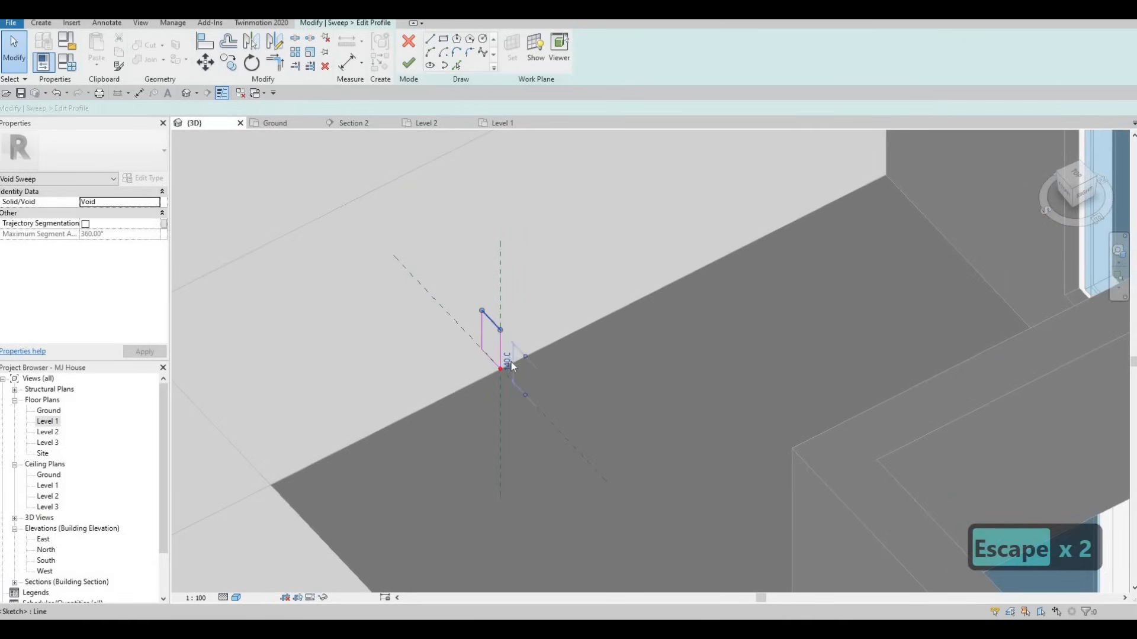
left_click(507, 361)
type("100")
key("Return")
key("Escape")
left_click(490, 339)
left_click(495, 367)
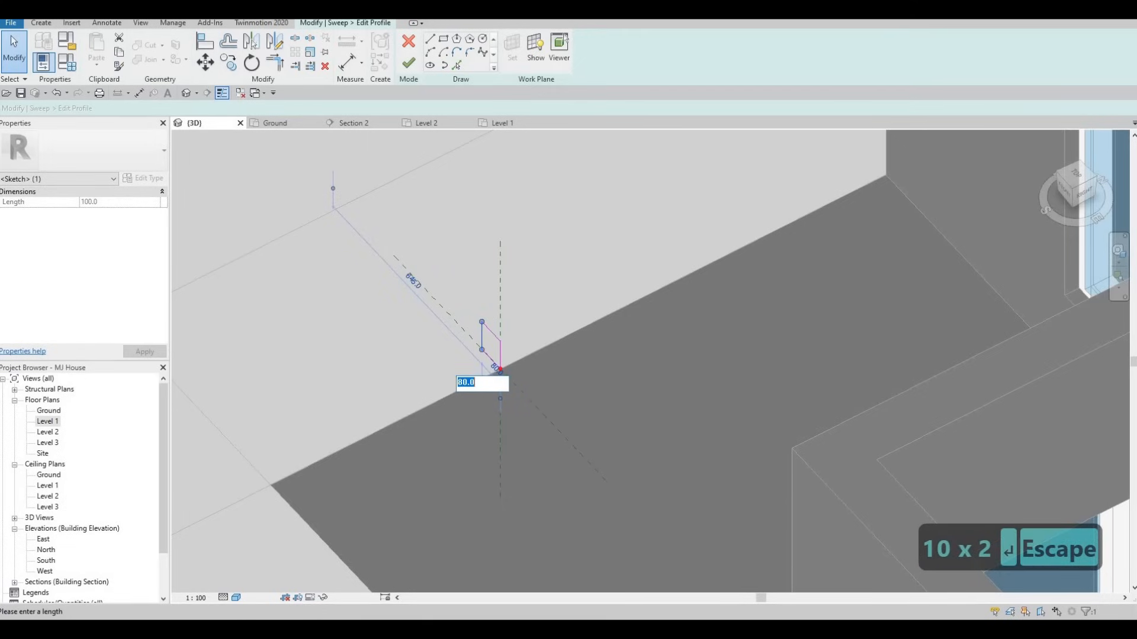
type("50")
key("Return")
key("Escape")
key("Escape")
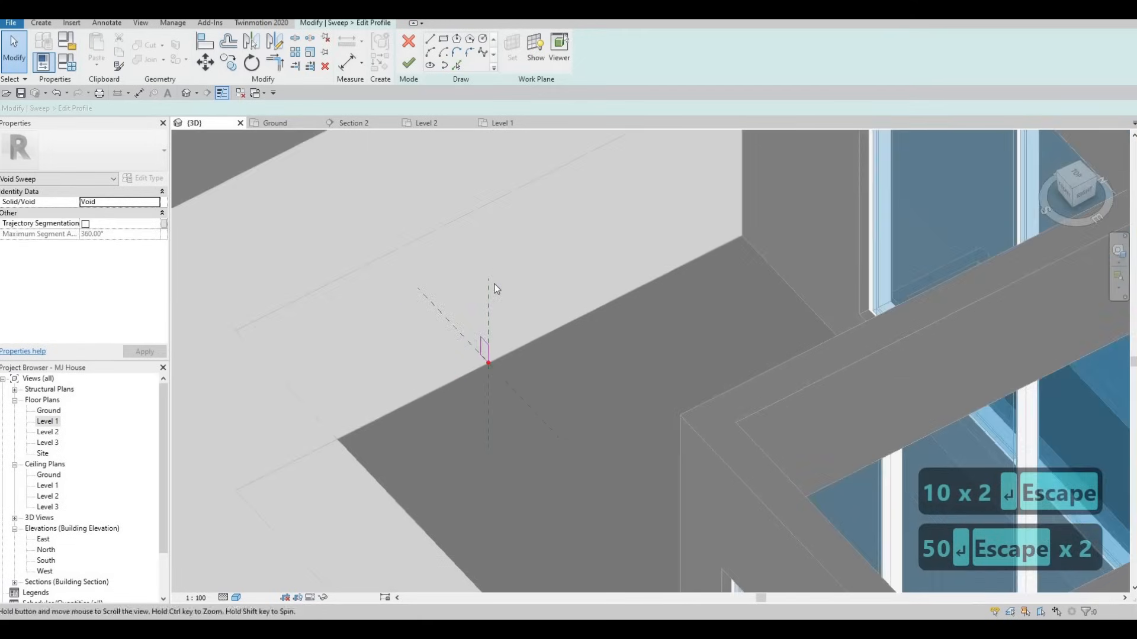
left_click(409, 63)
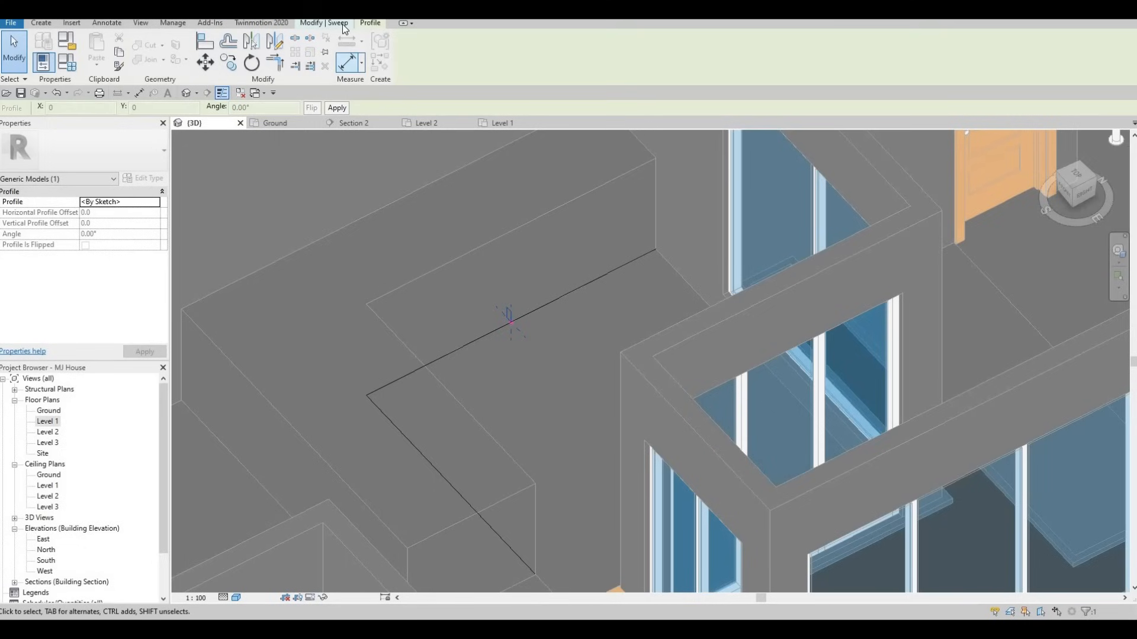
Finish the void sweep and cut it out of the counter solid with Cut Geometry
left_click(416, 69)
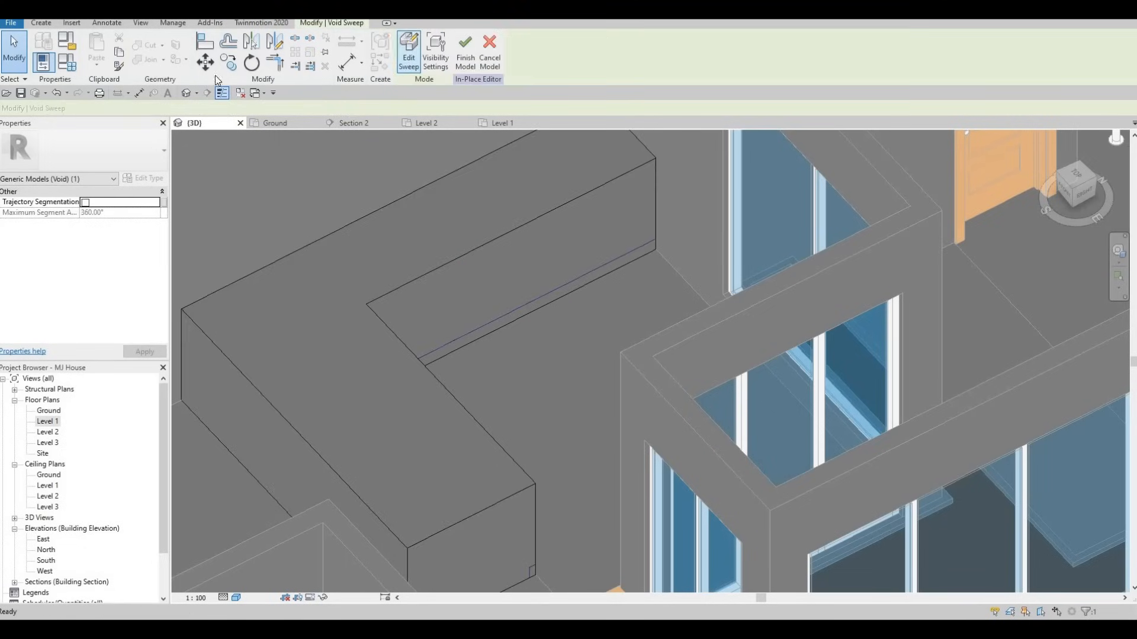
left_click(147, 46)
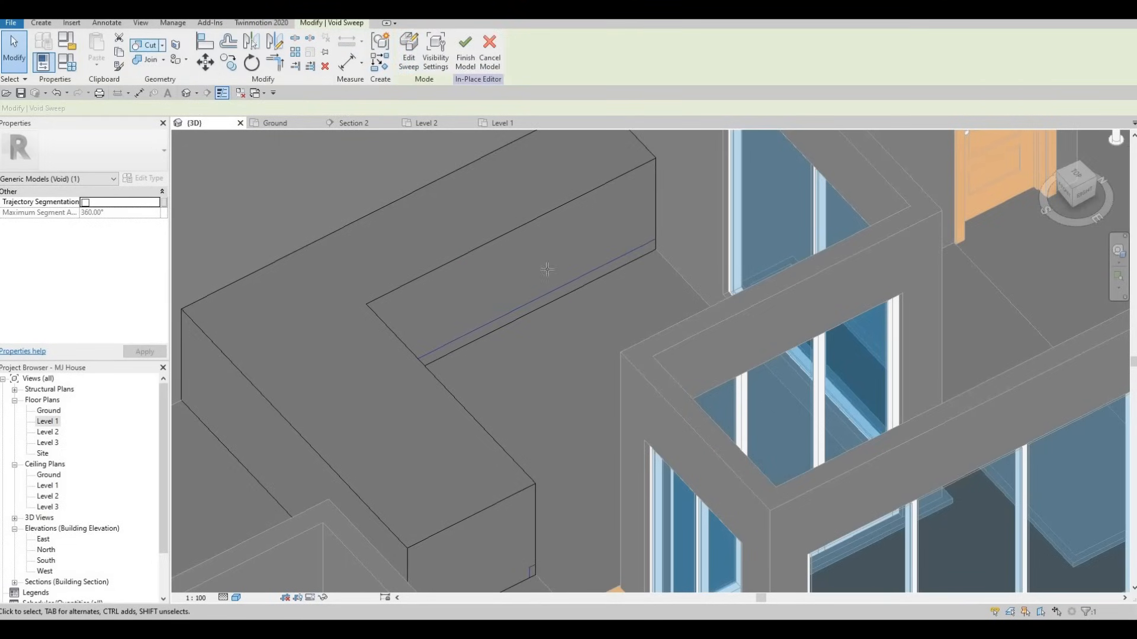
left_click(572, 292)
left_click(574, 282)
Reframe the cut counter in 3D, then open the Level 1 floor plan
middle_click_drag(470, 323, 486, 374)
scroll(502, 308, "down", 1)
middle_click_drag(529, 267, 521, 338)
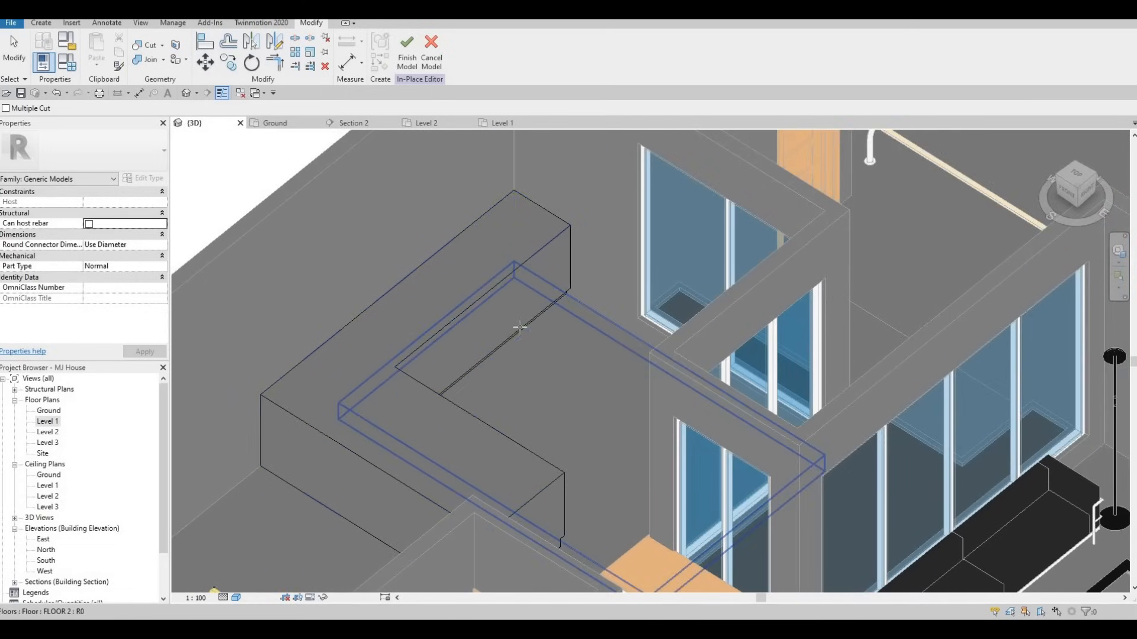
double_click(47, 421)
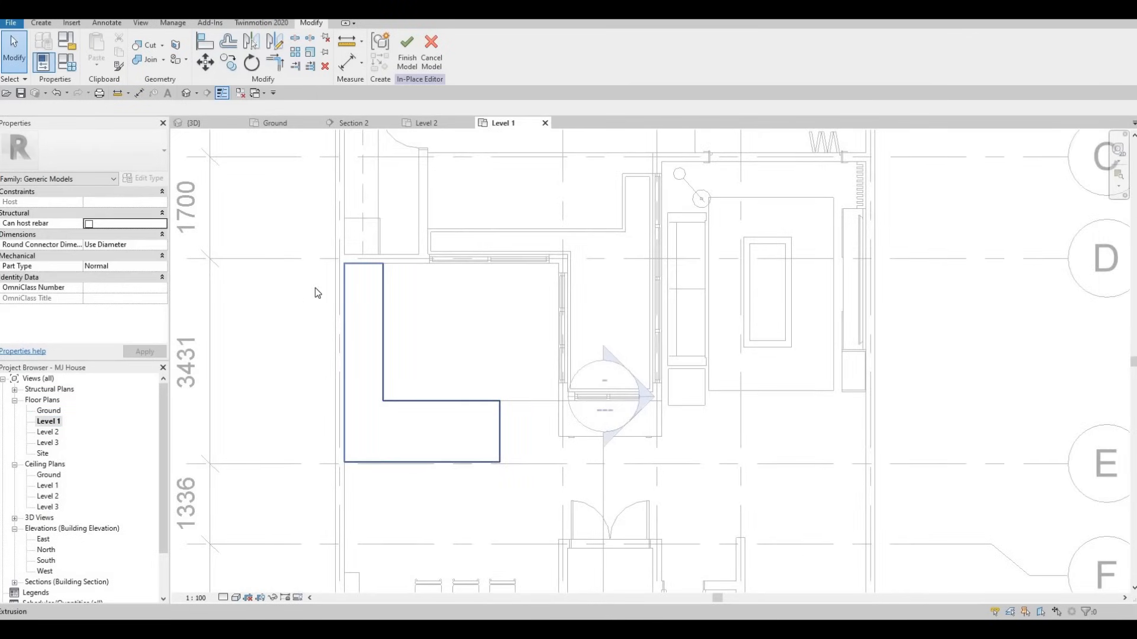
Start an extrusion with its work plane picked on the counter's top face
left_click(41, 23)
left_click(97, 59)
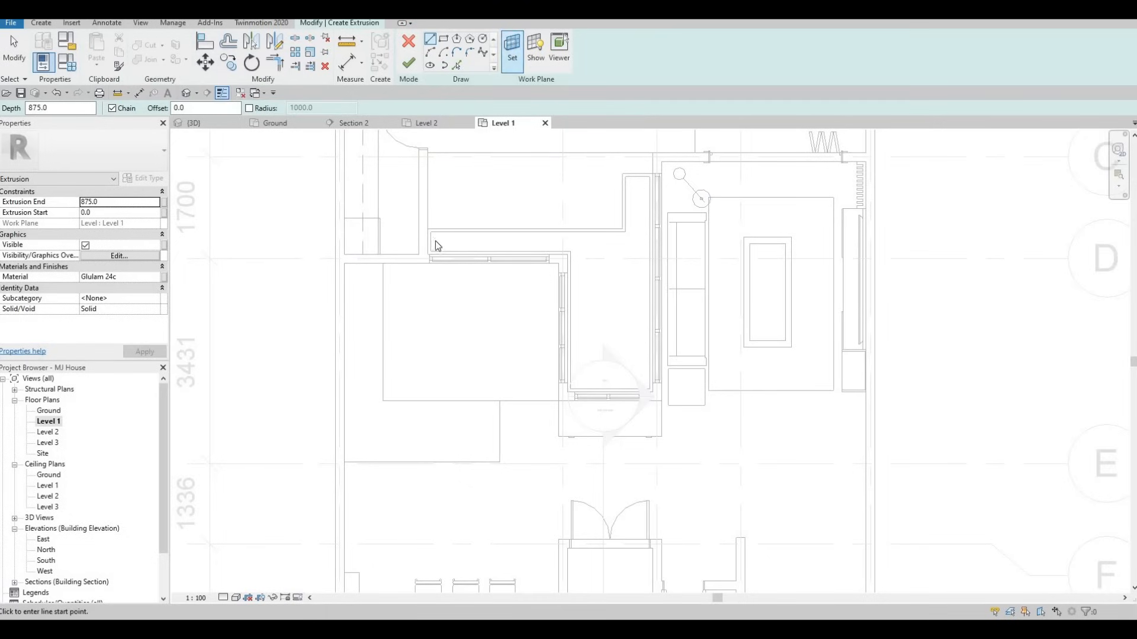
left_click(512, 48)
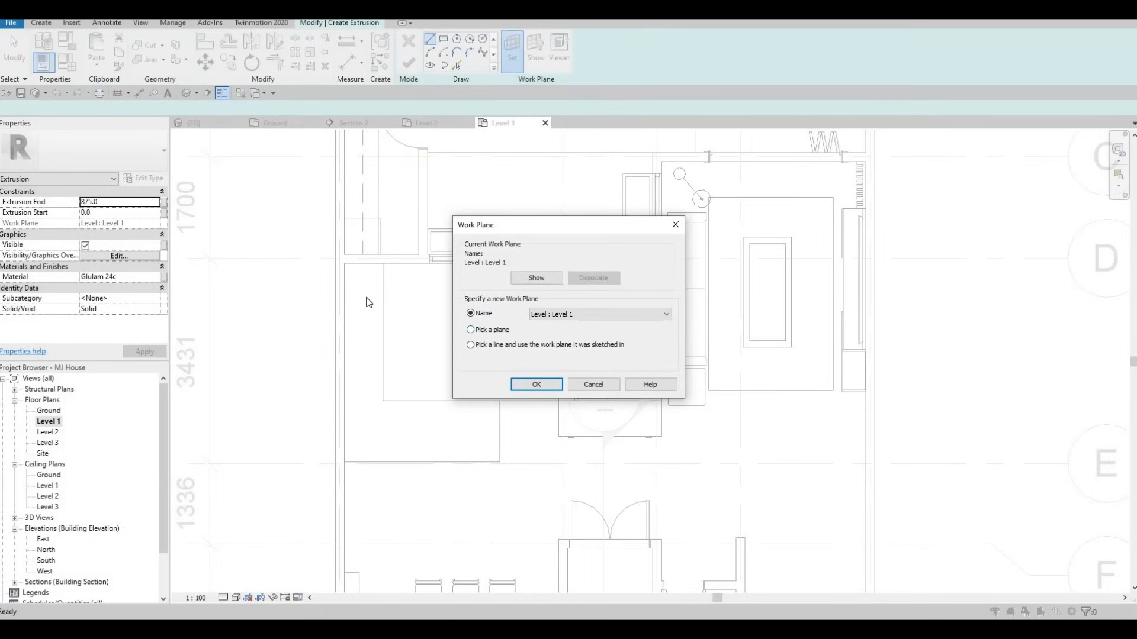
left_click(518, 386)
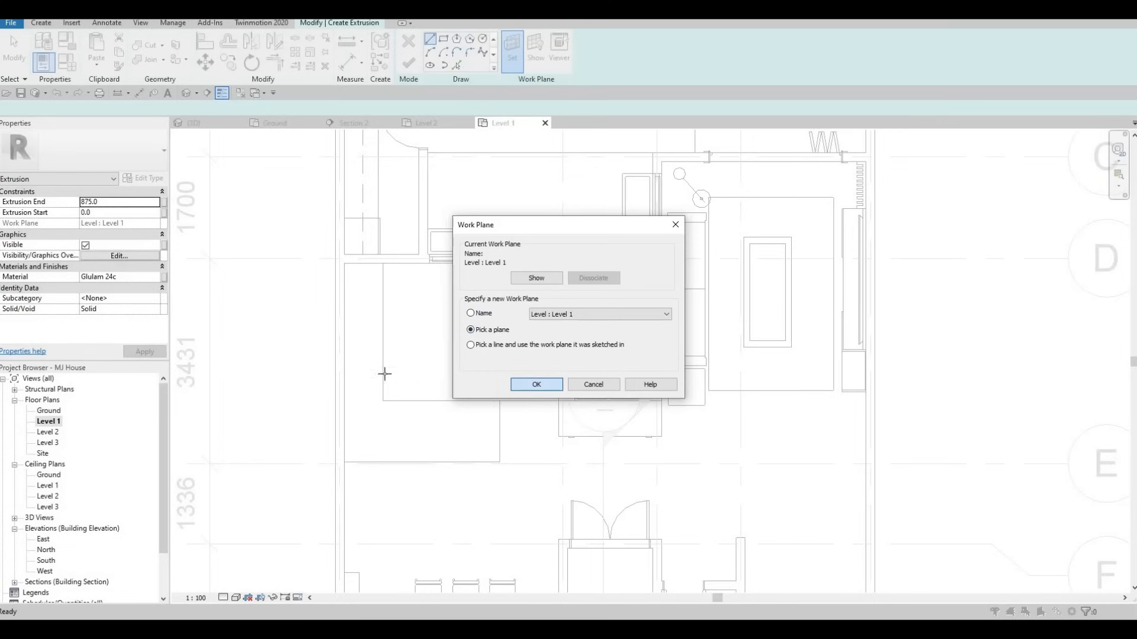
left_click(368, 346)
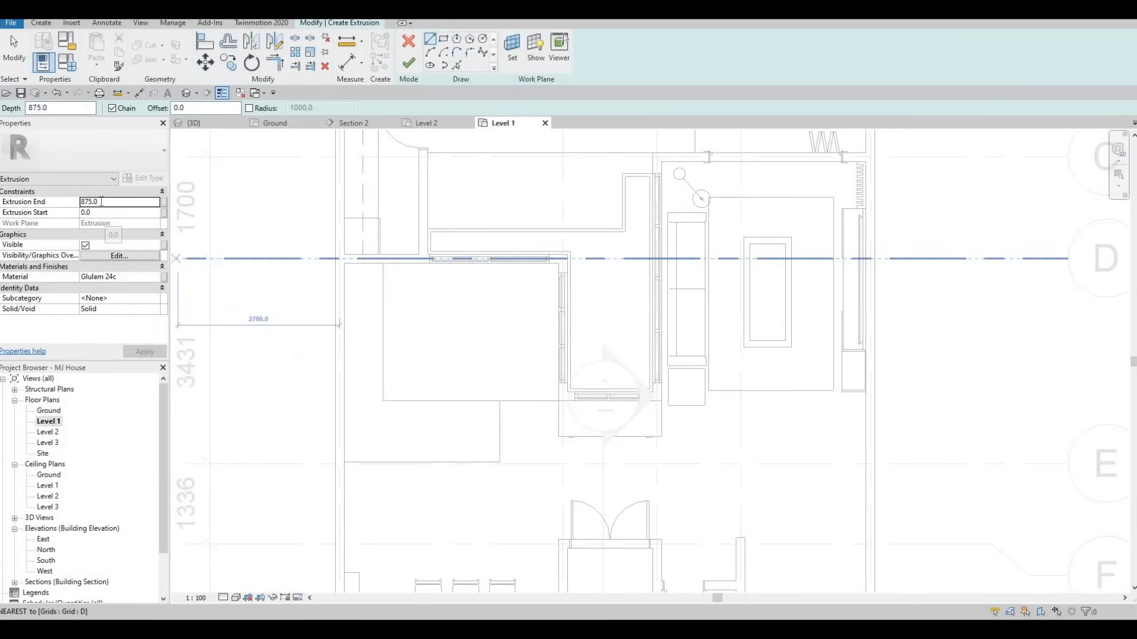
Set Extrusion End to 25 and pick the counter's five edges as the L-shaped outline
type("25")
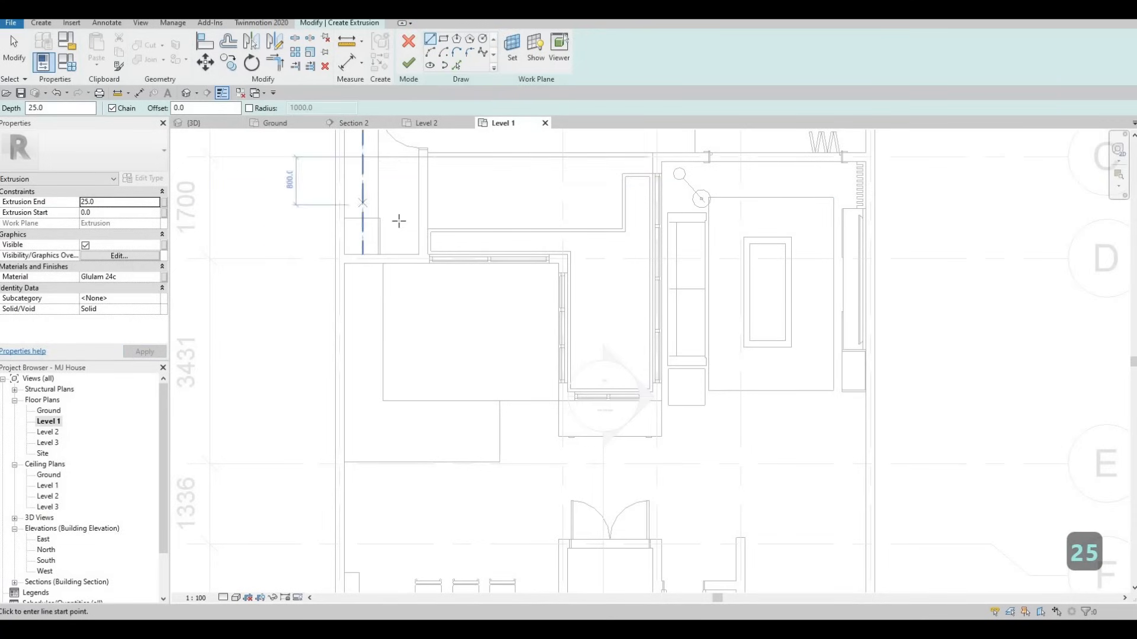
left_click(454, 64)
left_click(373, 270)
left_click(346, 329)
left_click(399, 461)
left_click(495, 424)
left_click(432, 409)
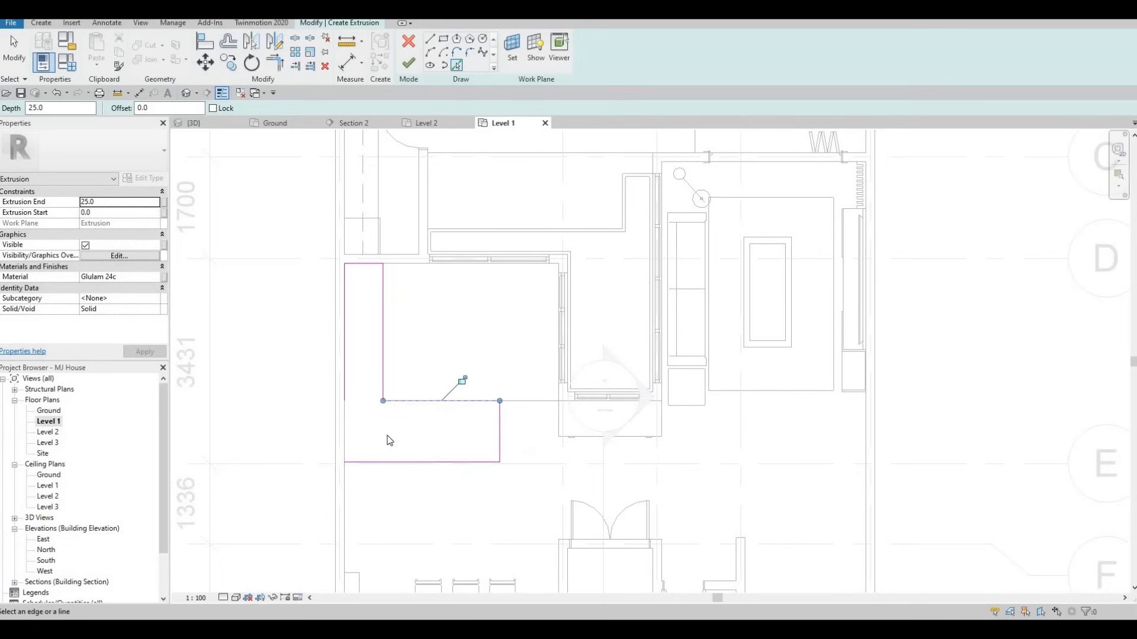
scroll(395, 436, "up", 3)
key("Escape")
key("Escape")
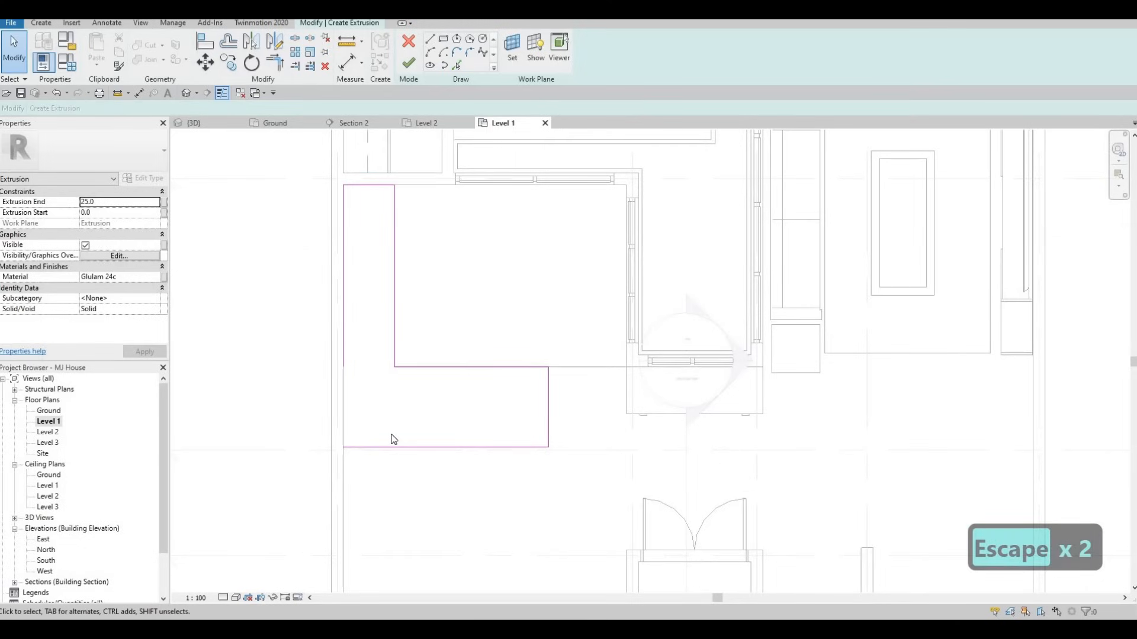
Activate Trim/Extend to Corner with TR and pan to the sketch's upper part
key("t")
key("r")
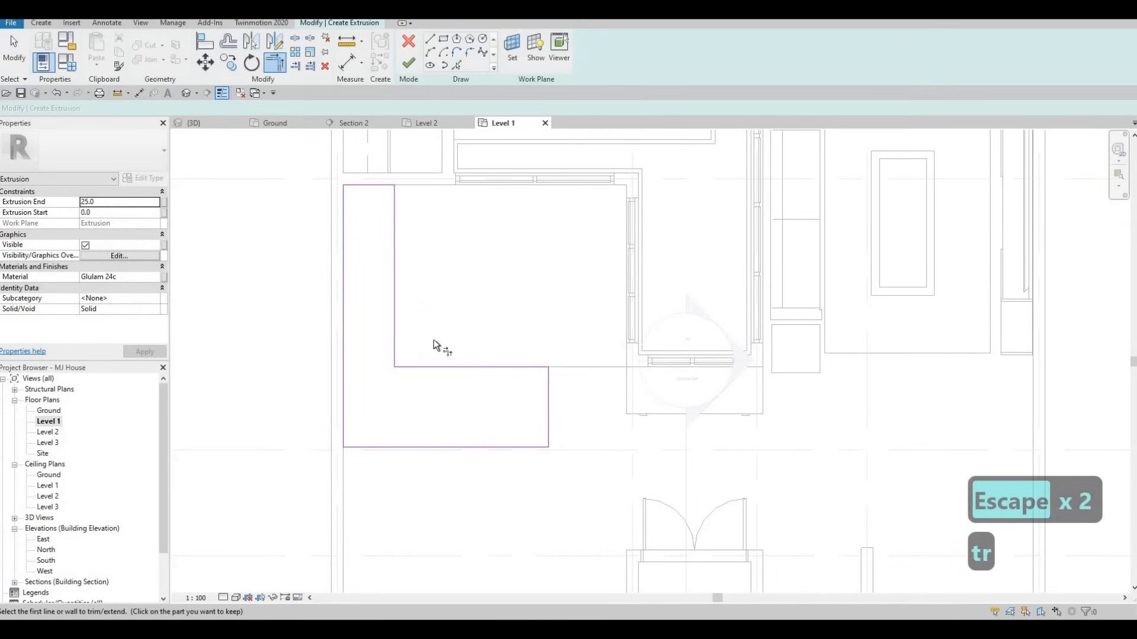
middle_click_drag(418, 276, 411, 215)
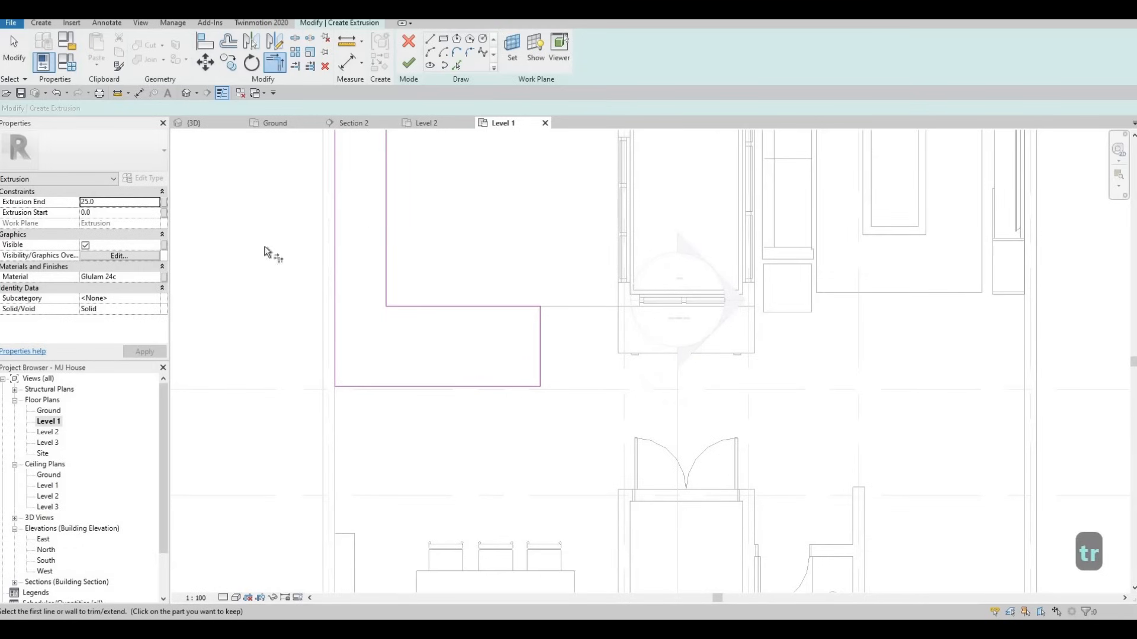
Replace the extrusion's Glulam 24c material with Stone from the AEC Stone library
left_click(158, 278)
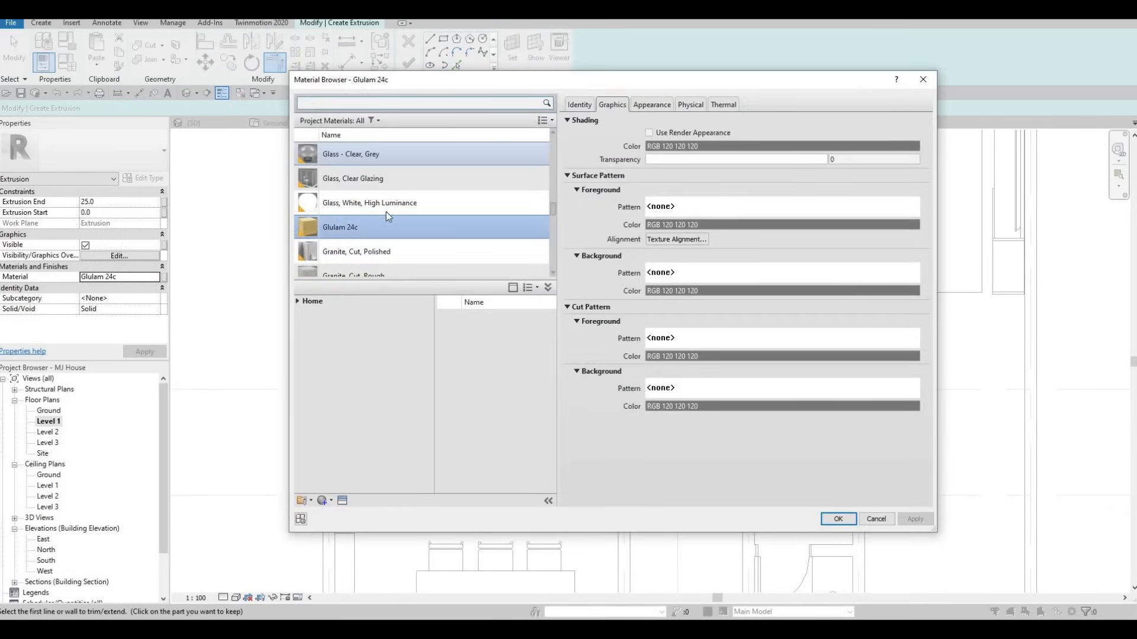
left_click(298, 302)
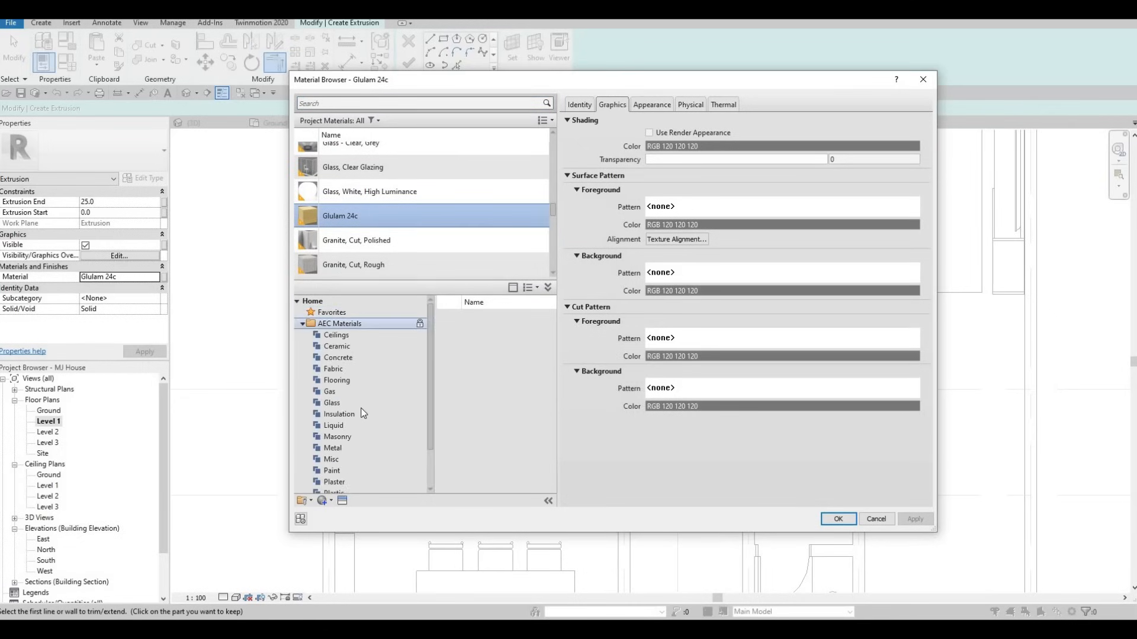
scroll(363, 412, "down", 1)
left_click(348, 460)
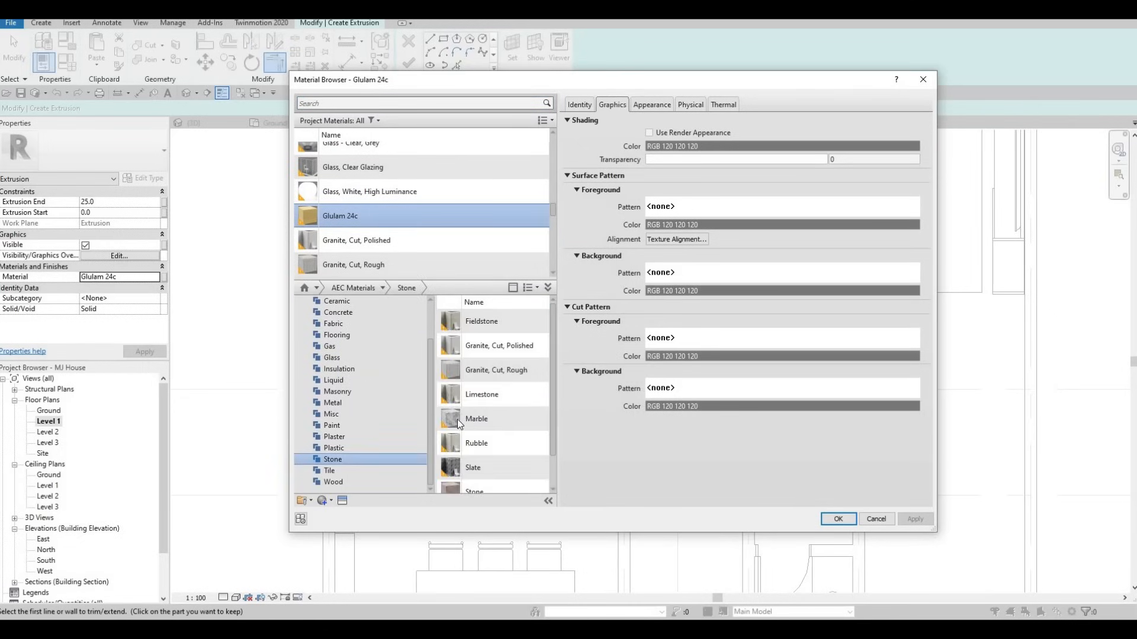
scroll(465, 421, "down", 1)
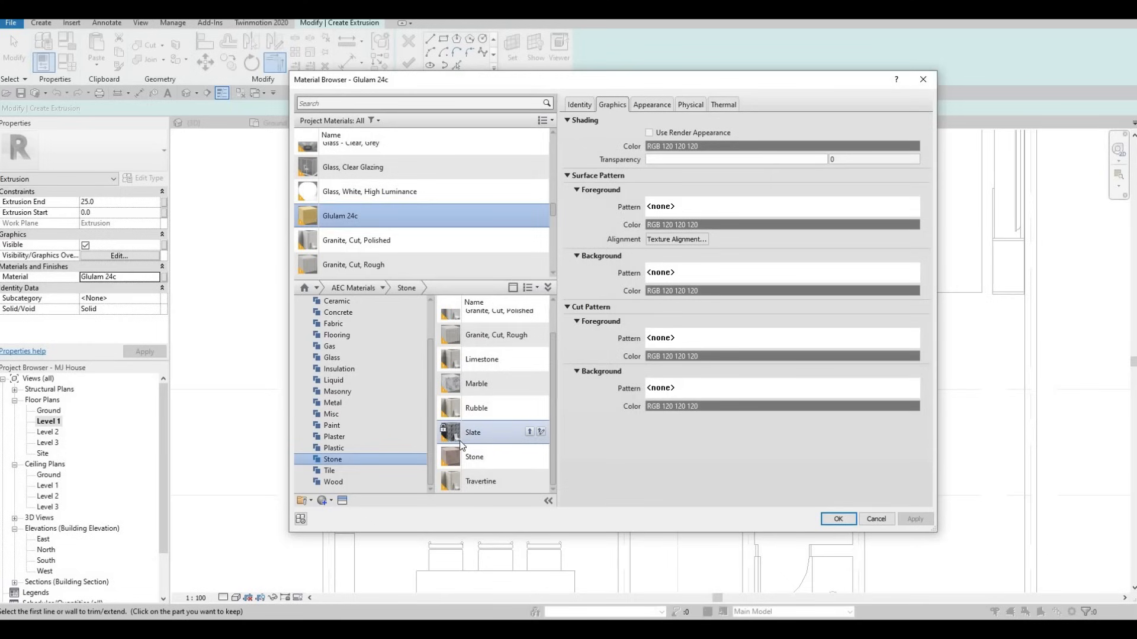
left_click(533, 458)
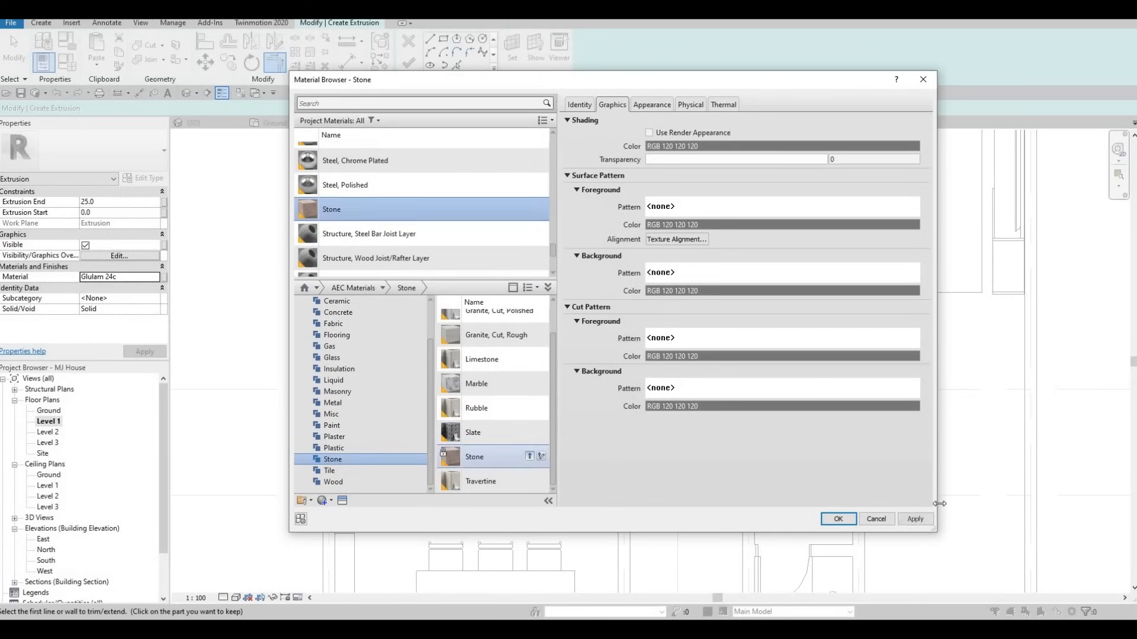
left_click(838, 519)
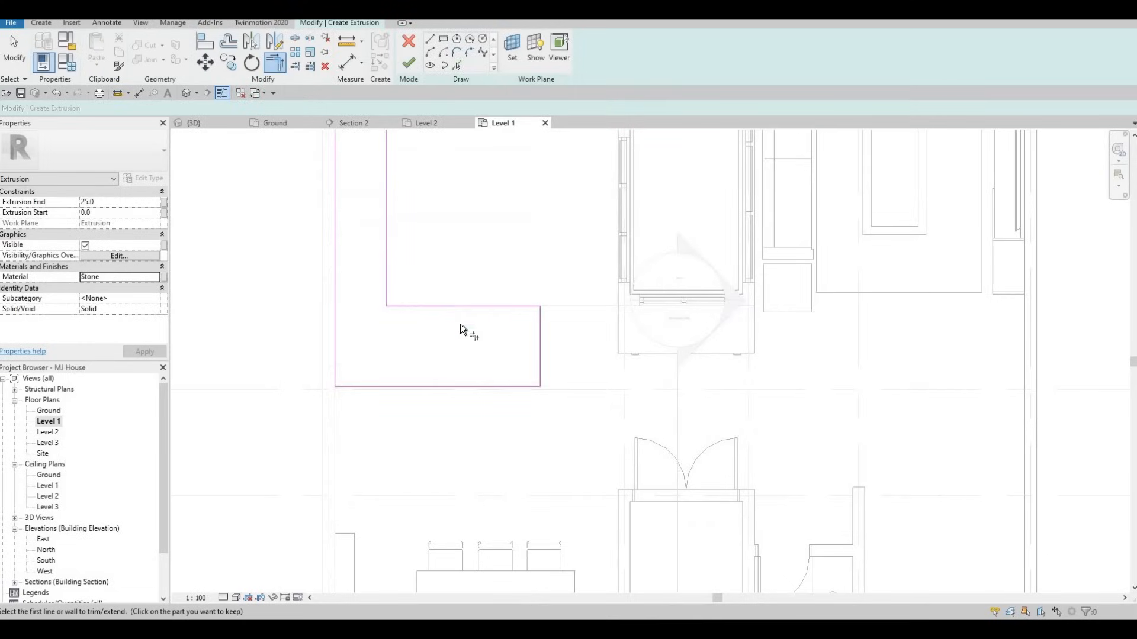
scroll(474, 284, "up", 2)
Finish the 25-thick countertop extrusion and frame it in the 3D view
left_click(407, 63)
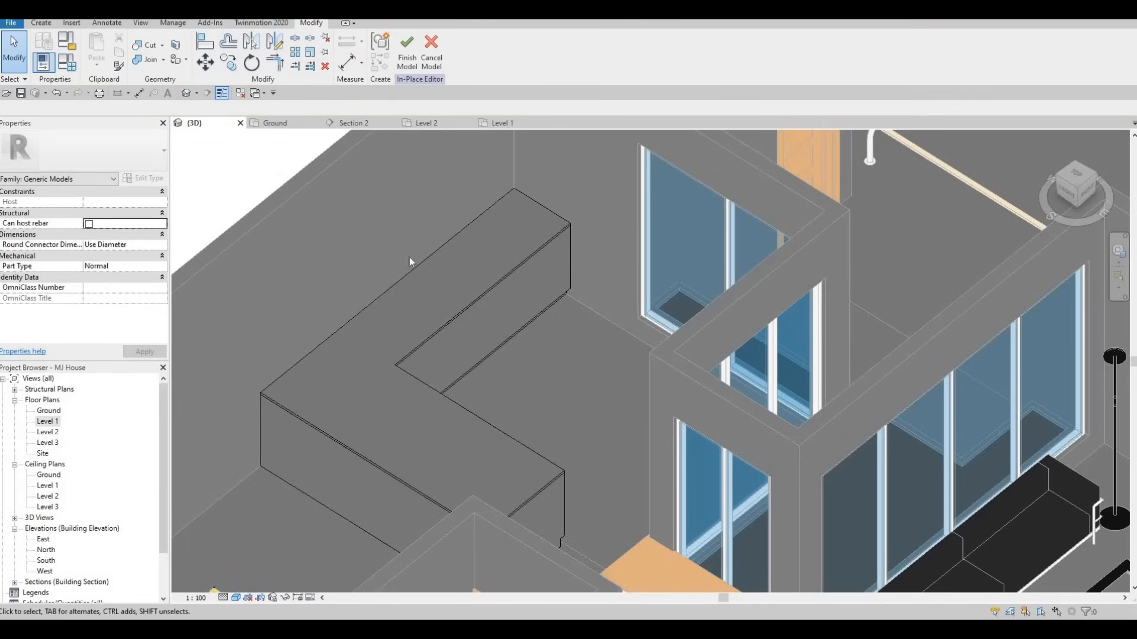
scroll(399, 281, "up", 1)
middle_click_drag(395, 284, 422, 177)
scroll(435, 261, "up", 1)
scroll(436, 240, "down", 1)
middle_click_drag(436, 263, 407, 236)
middle_click_drag(249, 234, 314, 201)
scroll(316, 198, "up", 2)
key("Escape")
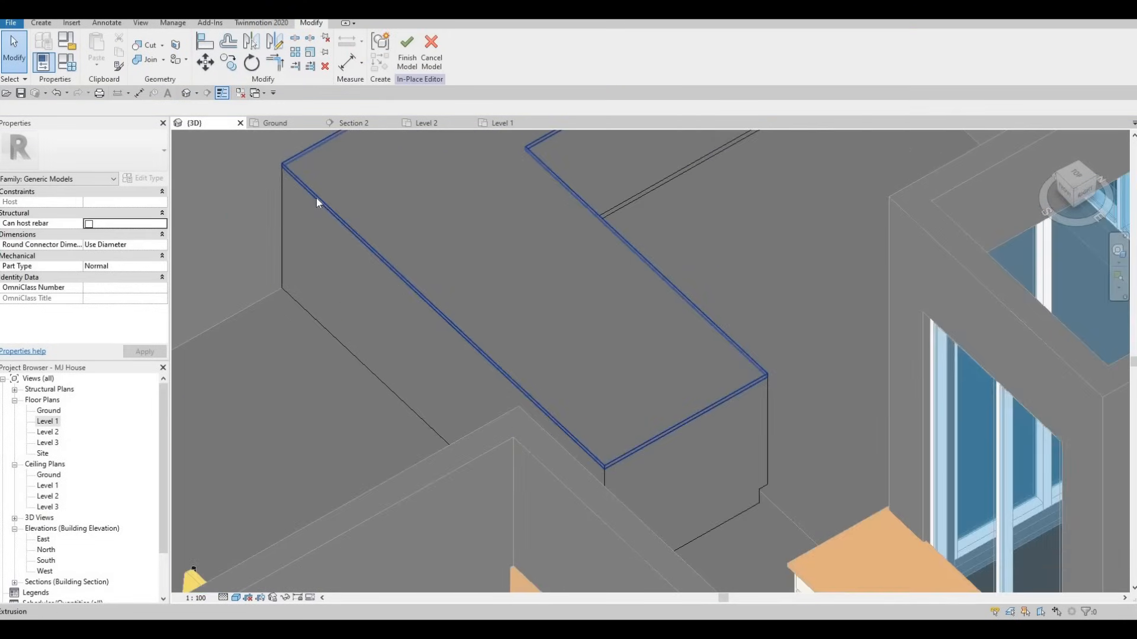
Drag the stone countertop's edge handle 75 further out as an overhang
left_click(425, 302)
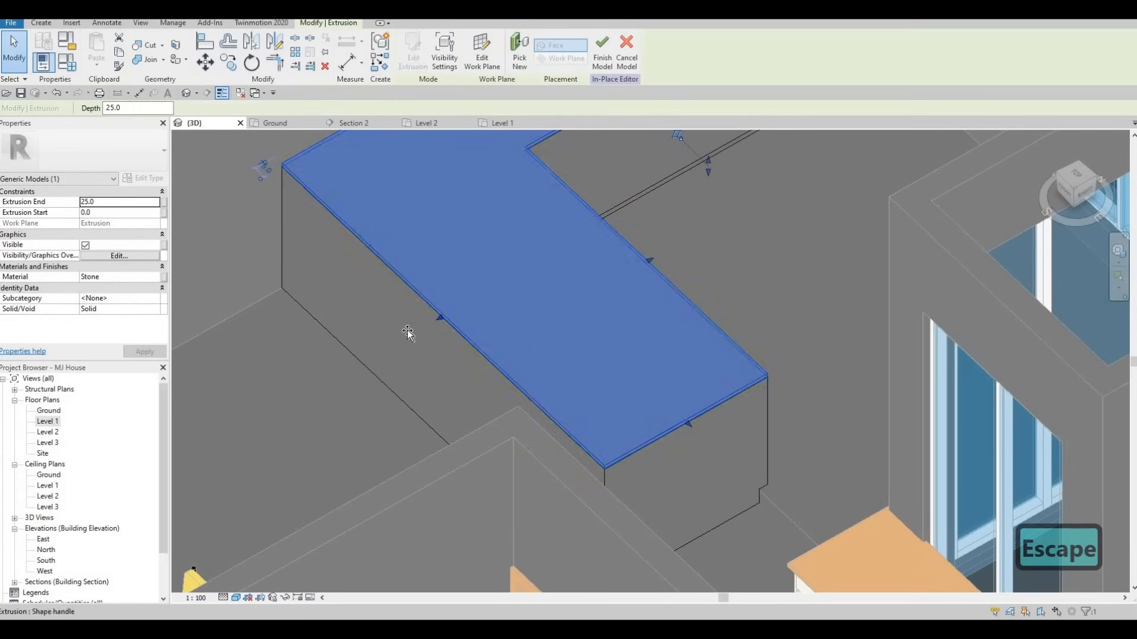
left_click_drag(409, 331, 410, 332)
left_click_drag(404, 291, 404, 293)
scroll(409, 315, "down", 1)
Orbit around the extended countertop, then return to the Level 1 plan and deselect
middle_click_drag(510, 339, 608, 331, "shift")
middle_click_drag(436, 335, 423, 319, "shift")
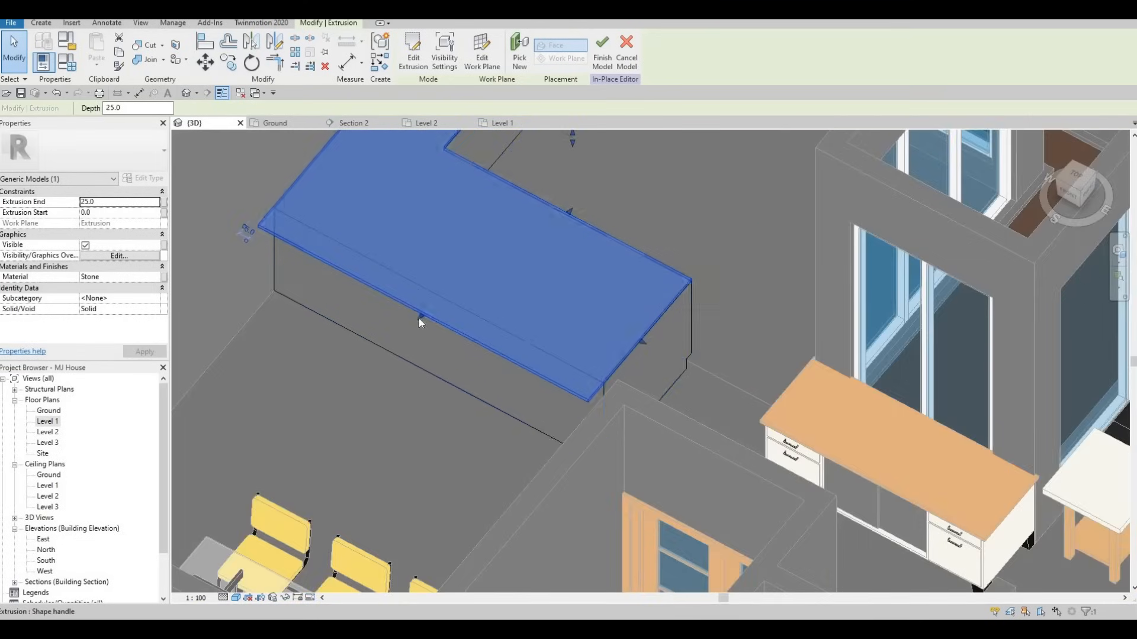
scroll(418, 318, "up", 1)
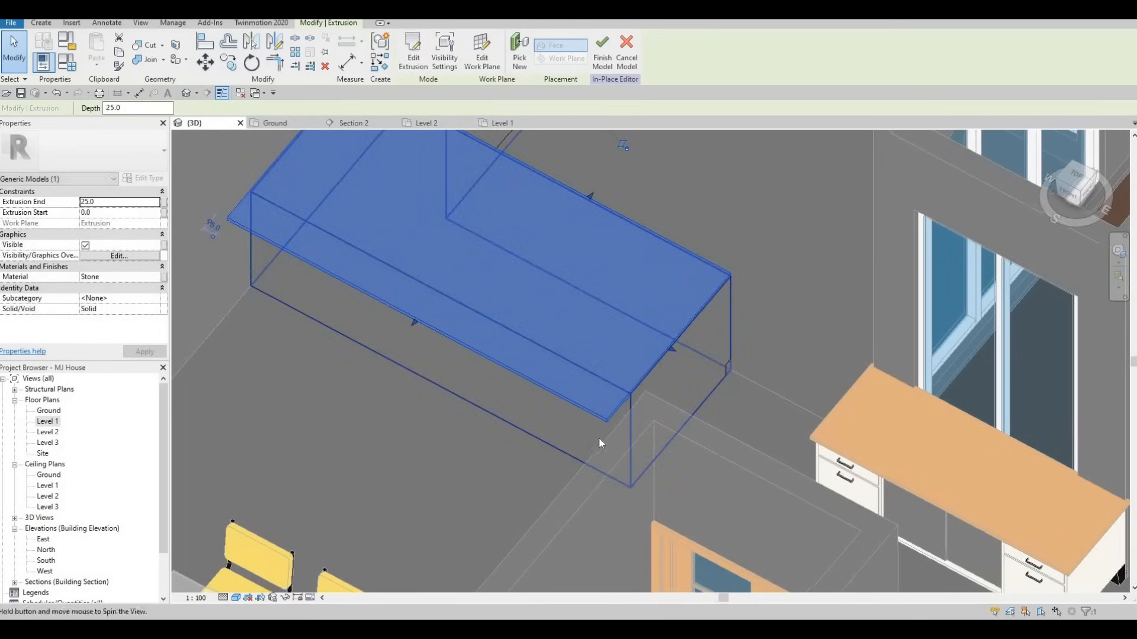
middle_click_drag(597, 437, 336, 342, "shift")
middle_click_drag(414, 353, 45, 425, "shift")
double_click(47, 421)
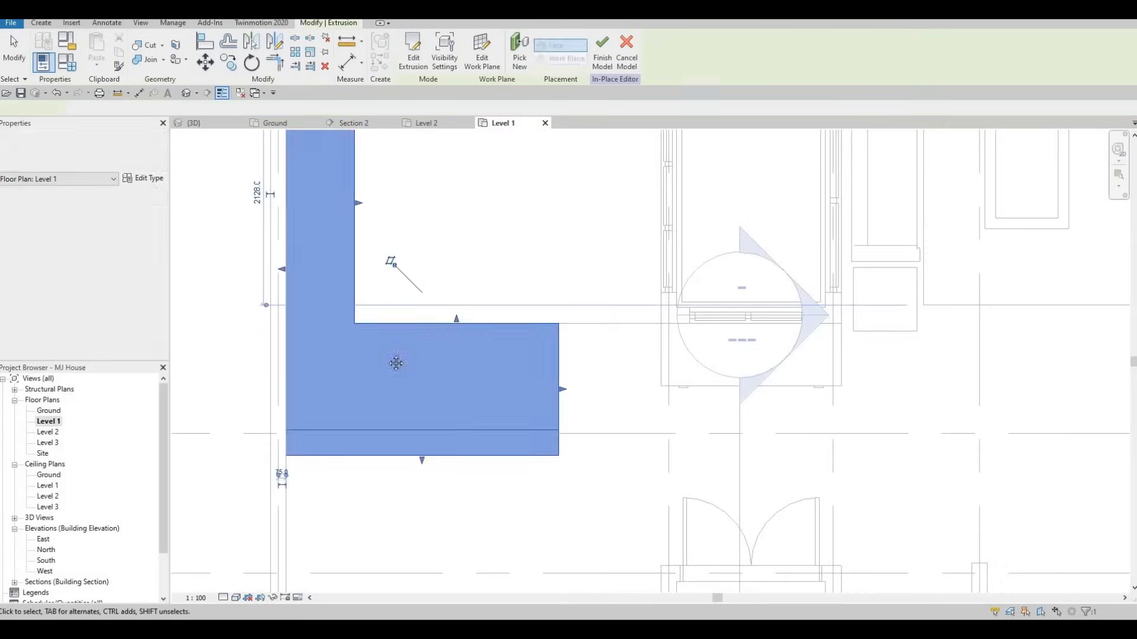
key("Escape")
key("Escape")
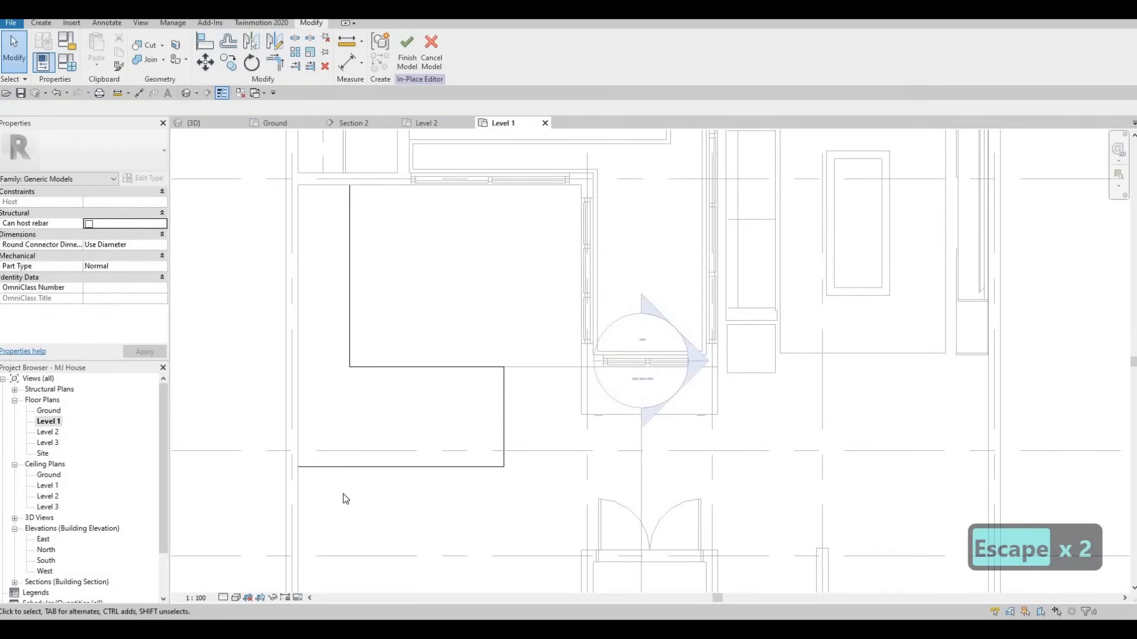
Switch back to the 3D view and orbit around the countertop
middle_click_drag(412, 343, 409, 364)
scroll(258, 131, "down", 1)
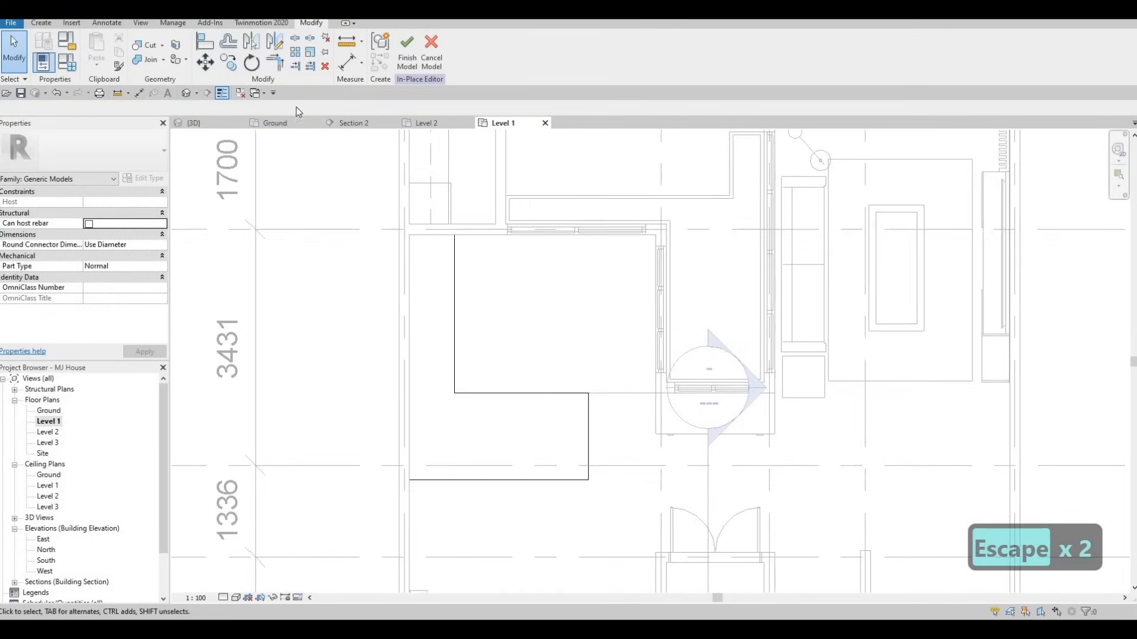
left_click(234, 122)
middle_click_drag(362, 206, 499, 199, "shift")
scroll(499, 206, "up", 1)
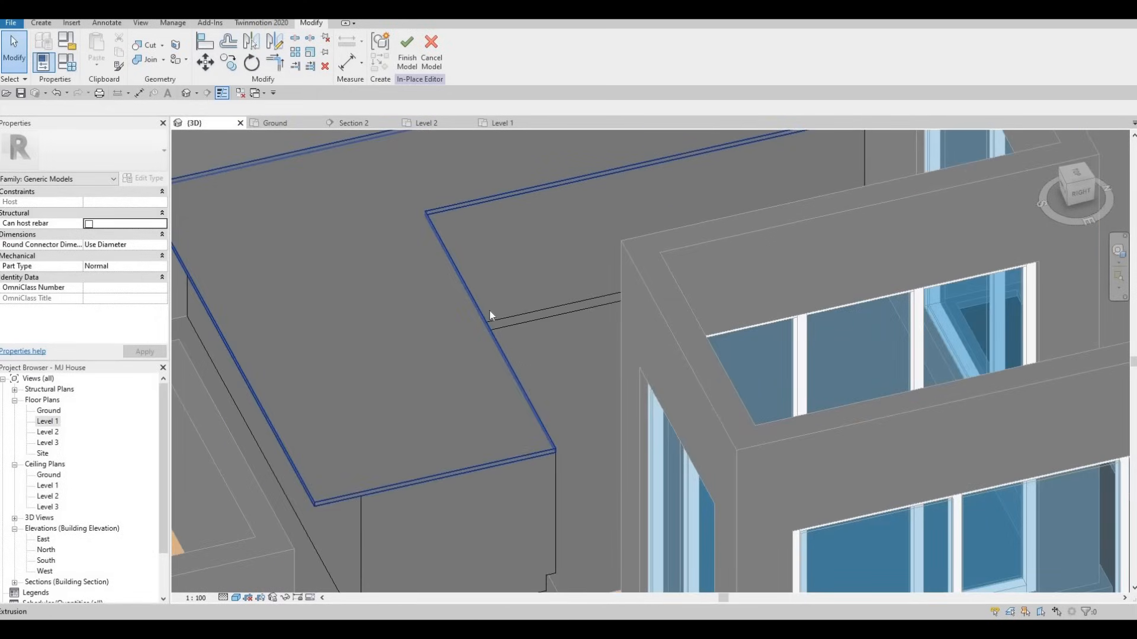
middle_click_drag(528, 392, 531, 304, "shift")
middle_click_drag(513, 431, 562, 360)
middle_click_drag(704, 257, 728, 351)
scroll(811, 222, "up", 1)
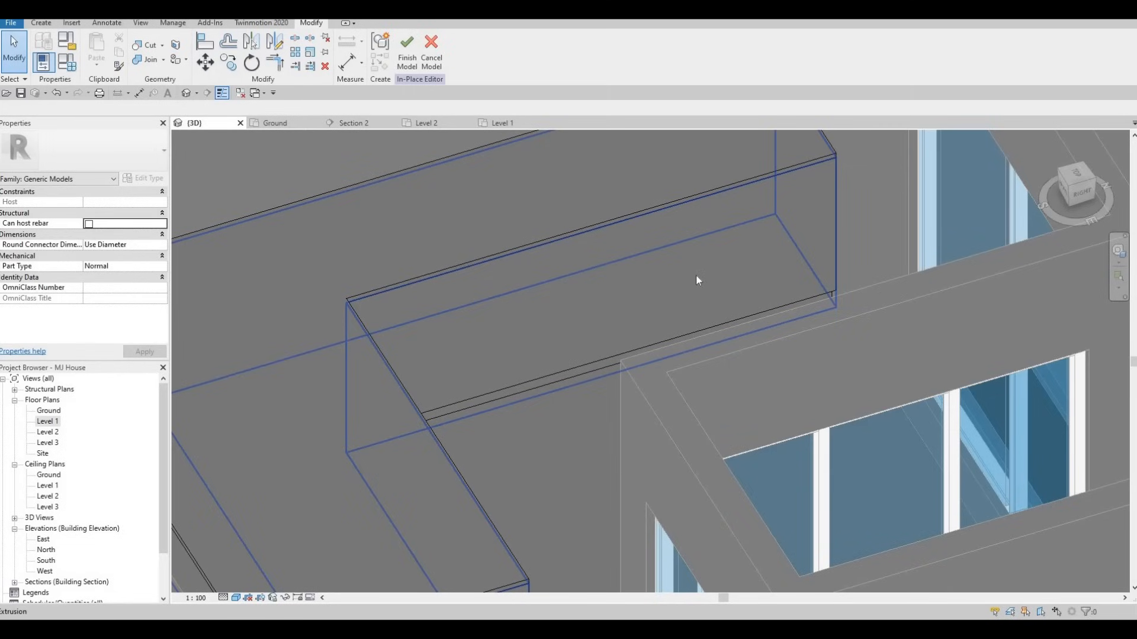
scroll(745, 252, "down", 1)
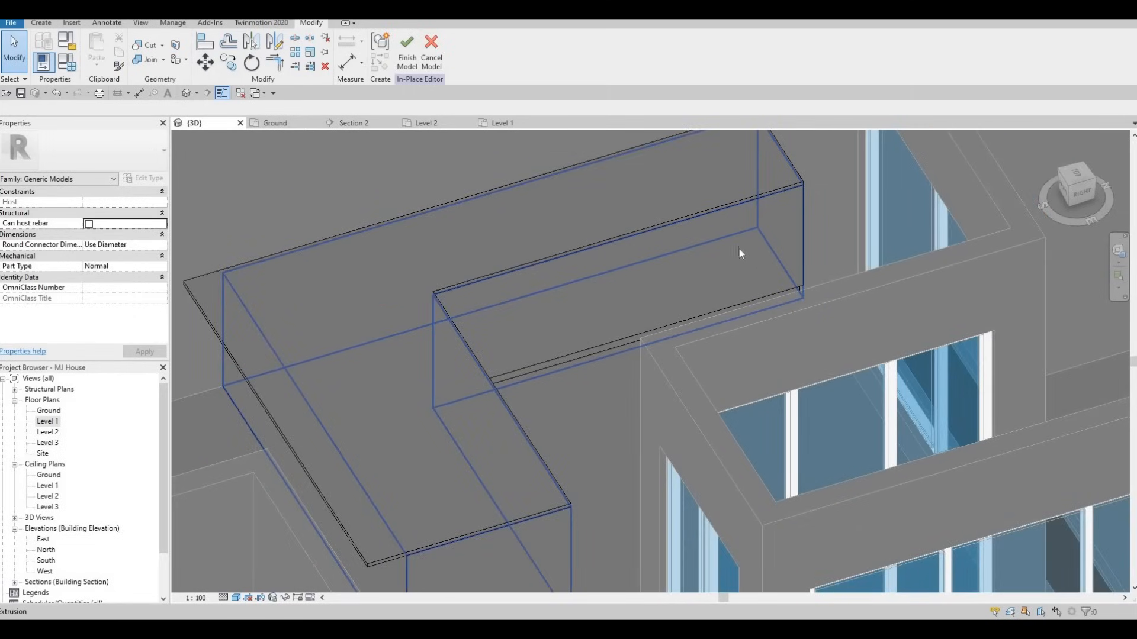
middle_click_drag(745, 251, 736, 250, "shift")
View the counter box from above and other angles, deselect it, and bring up the Create tools
key("F1")
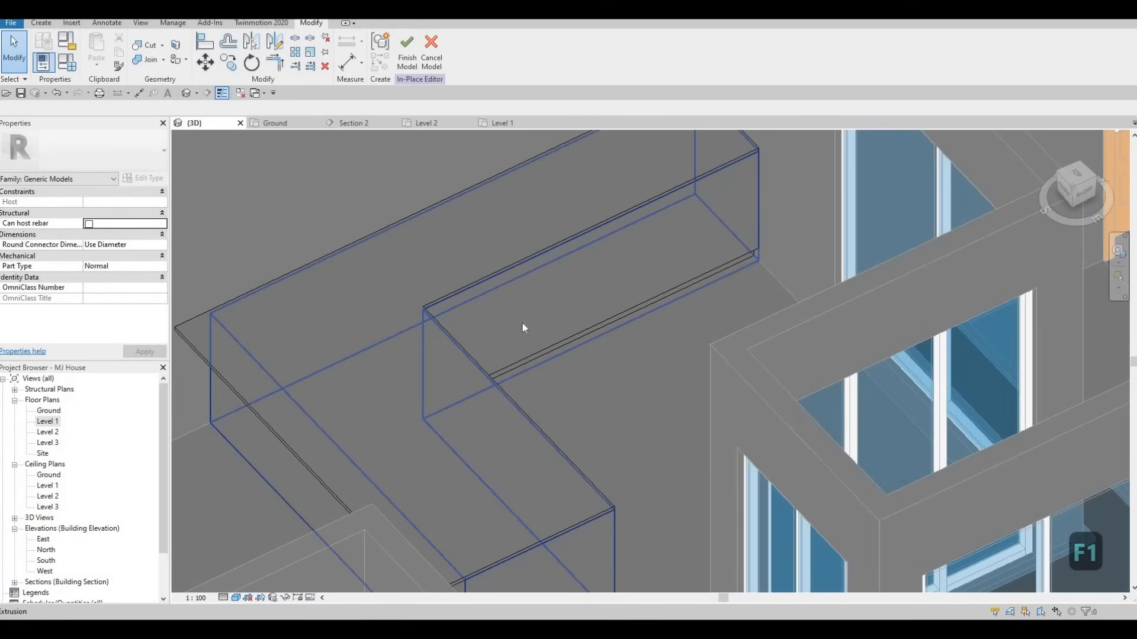
middle_click_drag(563, 432, 616, 319)
middle_click_drag(607, 391, 609, 357)
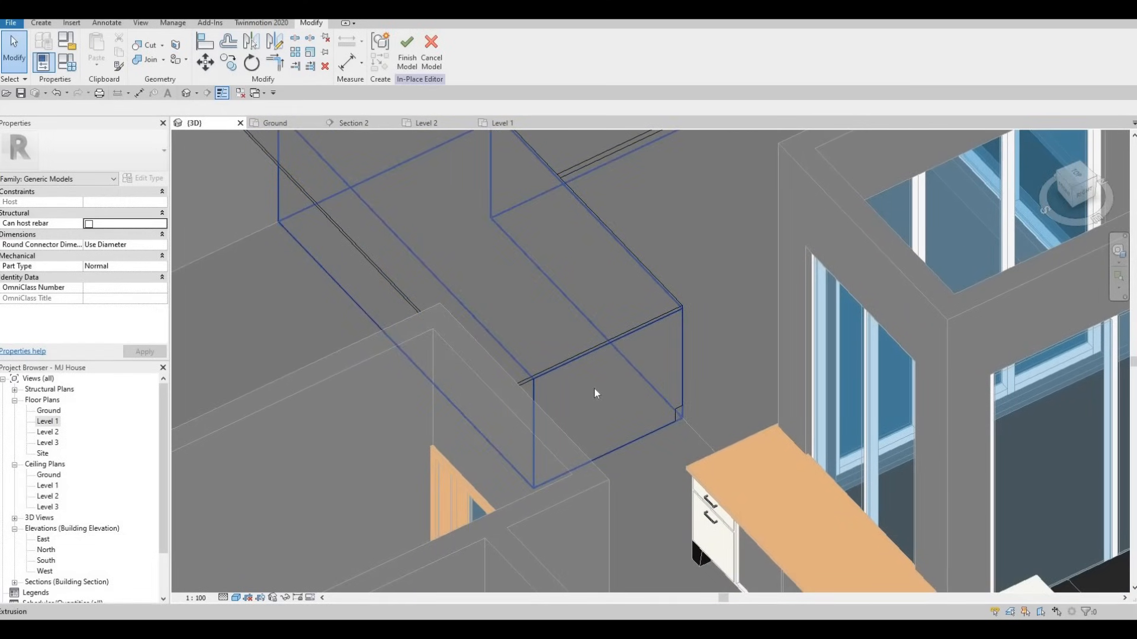
middle_click_drag(601, 398, 574, 334)
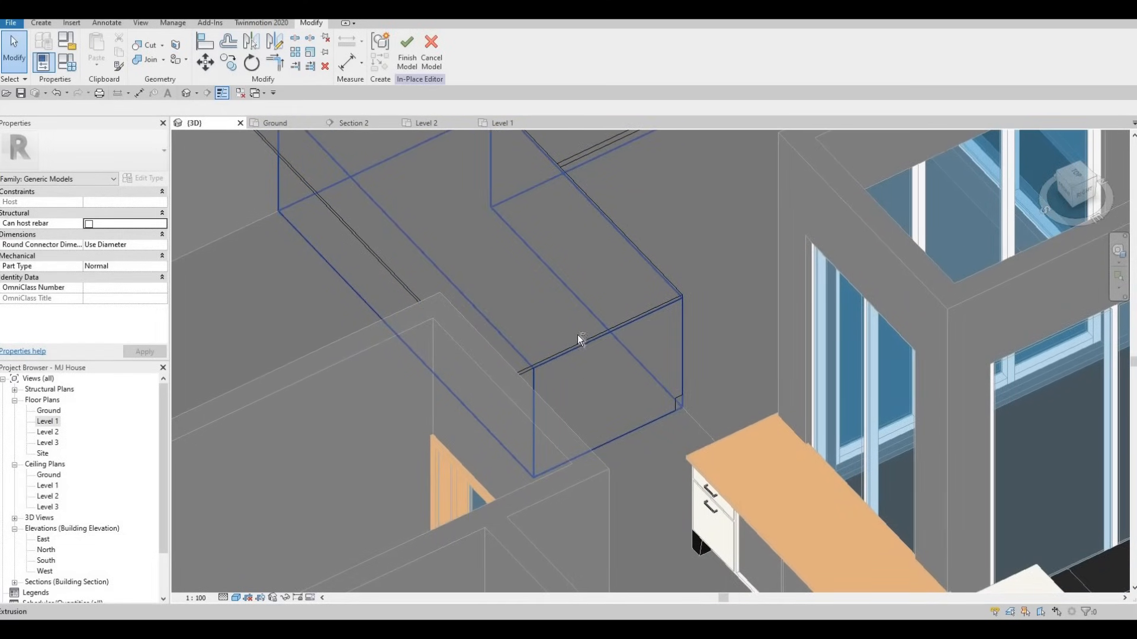
middle_click_drag(538, 412, 529, 419, "shift")
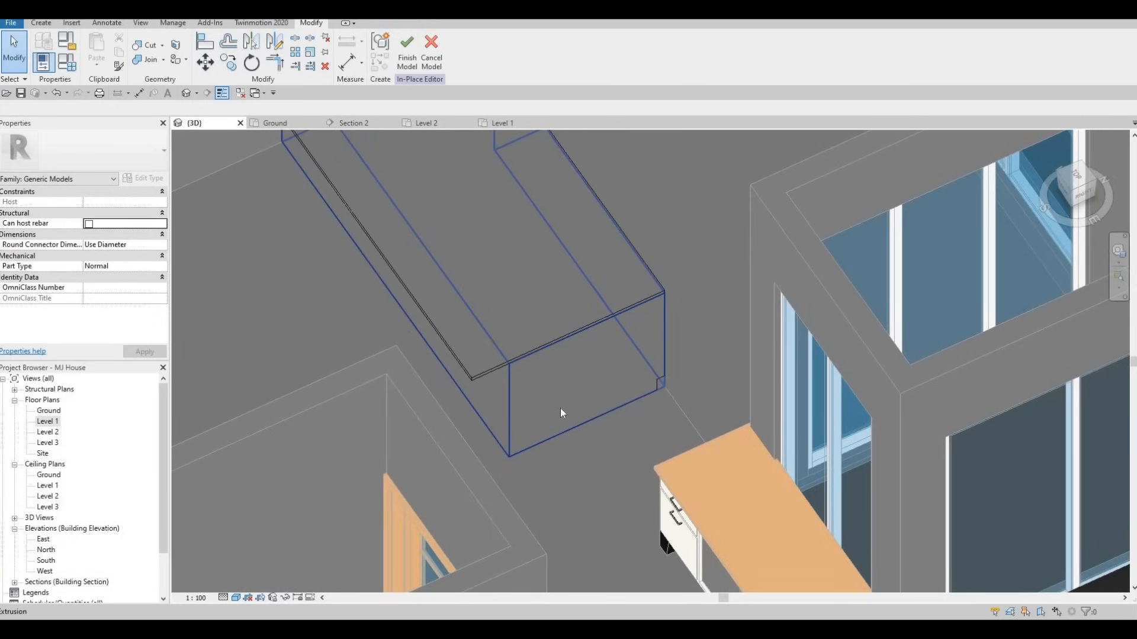
left_click(609, 417)
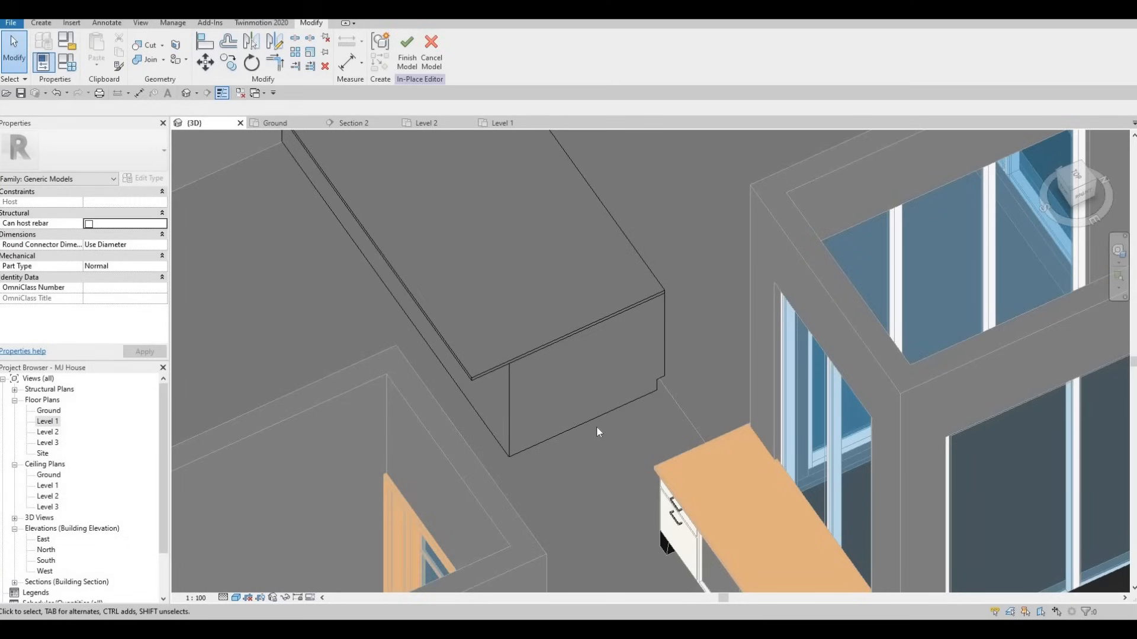
middle_click_drag(599, 389, 684, 396, "shift")
middle_click_drag(387, 411, 797, 233, "shift")
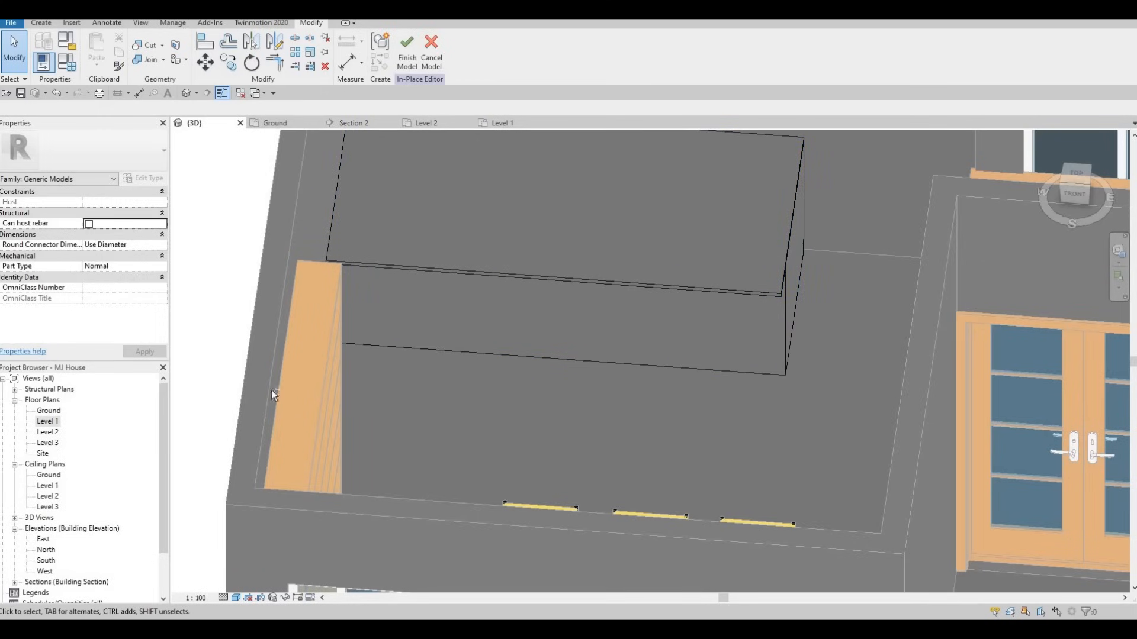
middle_click_drag(297, 333, 248, 378, "shift")
middle_click_drag(396, 298, 340, 296, "shift")
left_click(41, 24)
Start a new extrusion on the box's top face and sketch a rectangle from the box corner
left_click(94, 51)
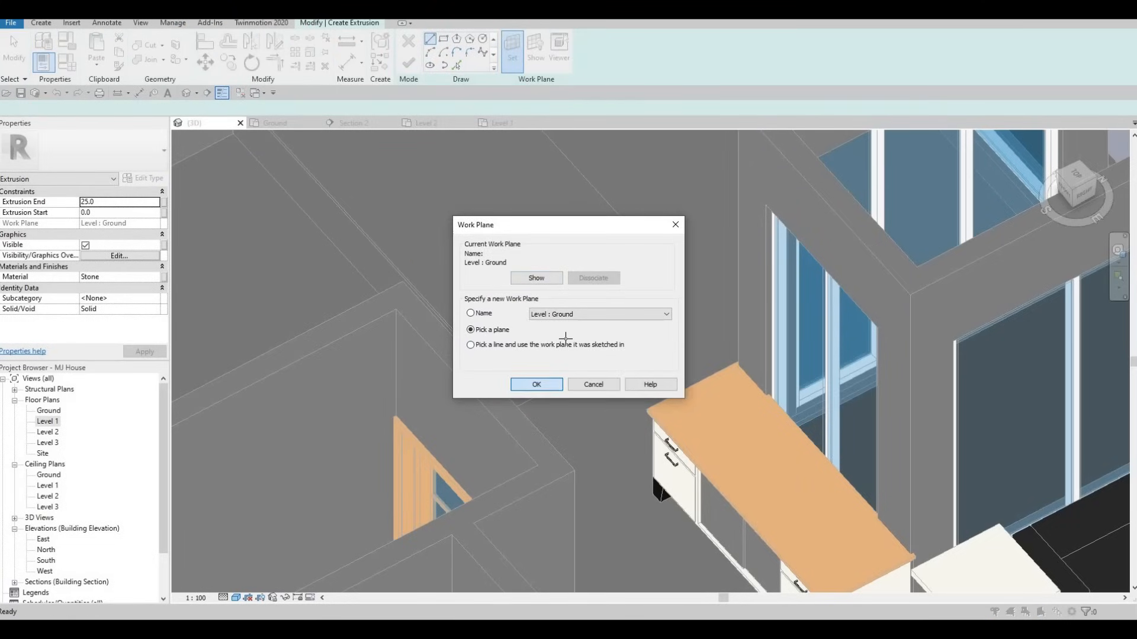
left_click(537, 384)
left_click(521, 290)
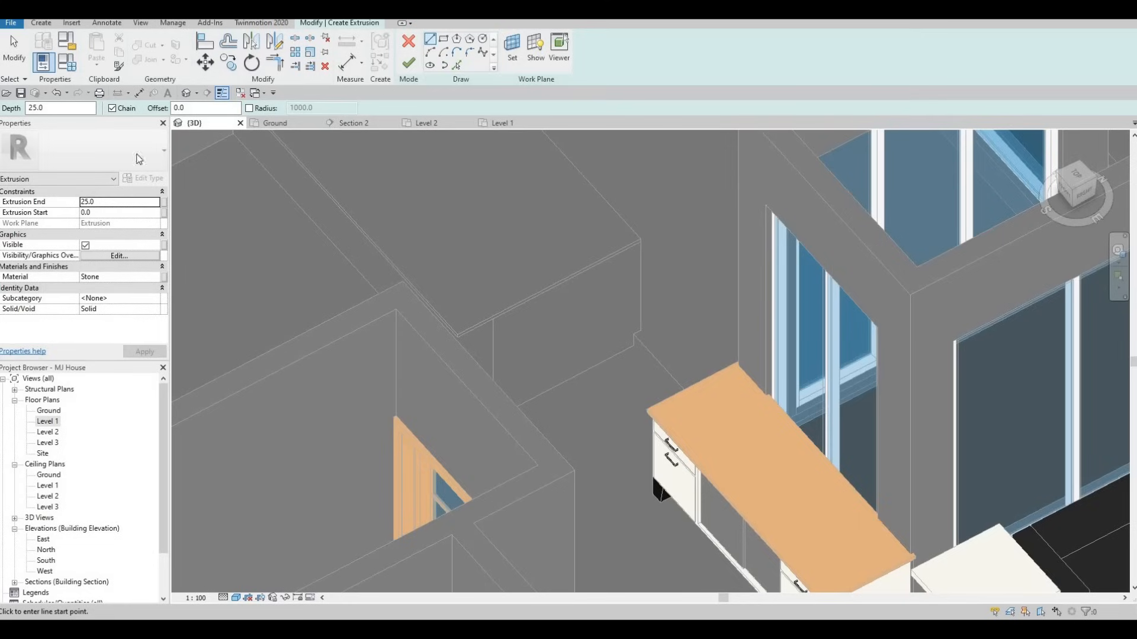
left_click(444, 39)
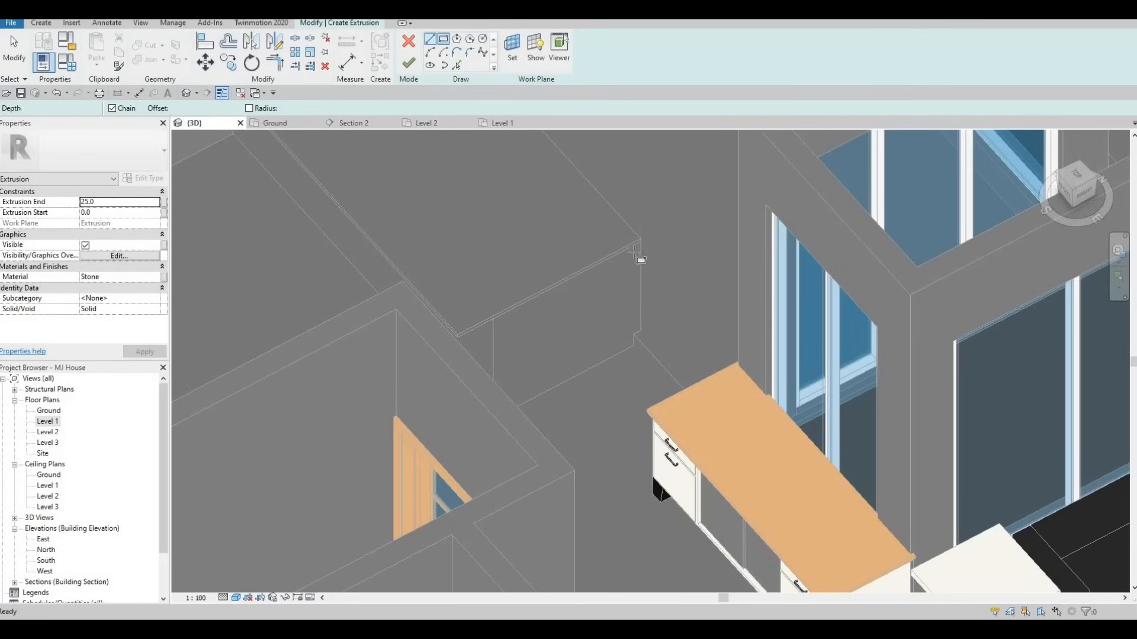
scroll(627, 250, "up", 2)
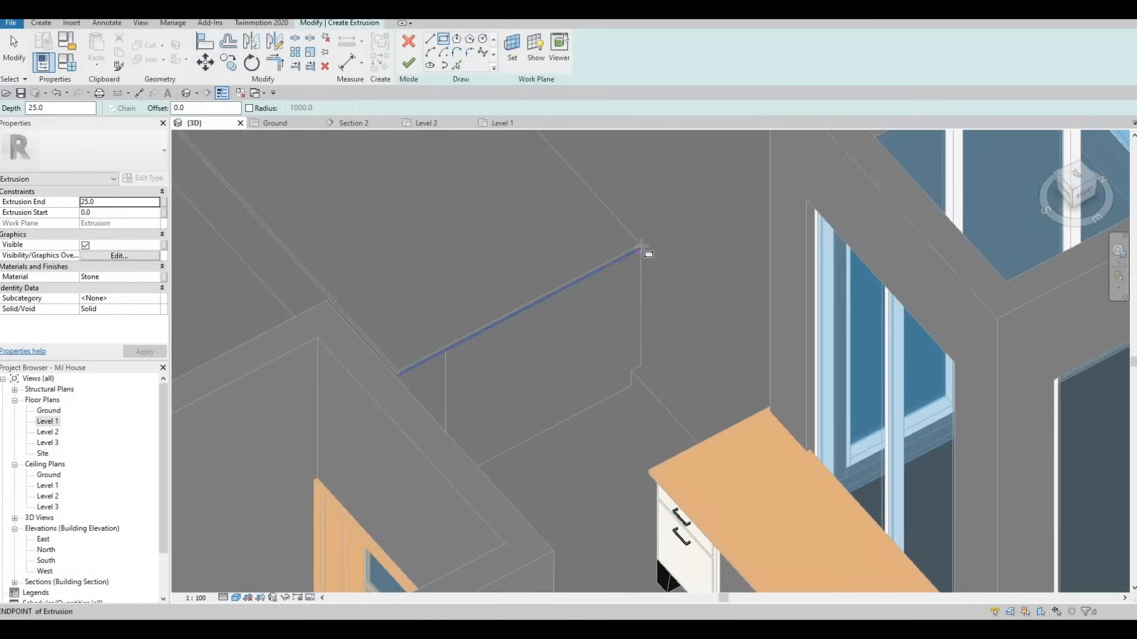
left_click(641, 244)
middle_click_drag(468, 371, 475, 171)
middle_click_drag(354, 269, 252, 238, "shift")
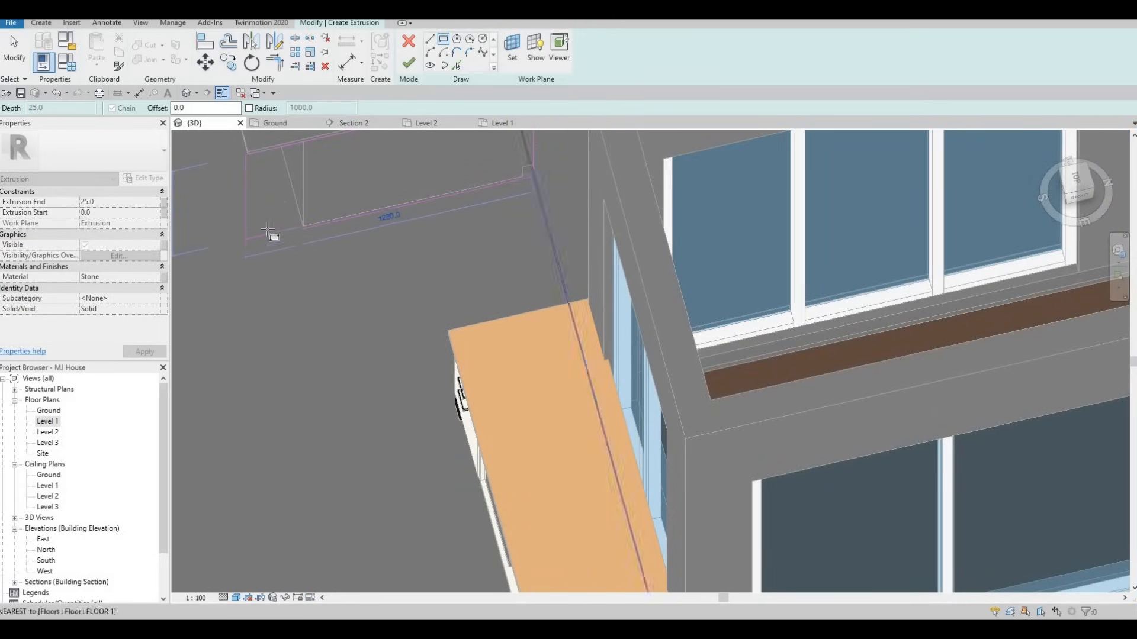
key("Escape")
key("Escape")
key("Escape")
scroll(257, 211, "up", 4)
scroll(257, 211, "up", 2)
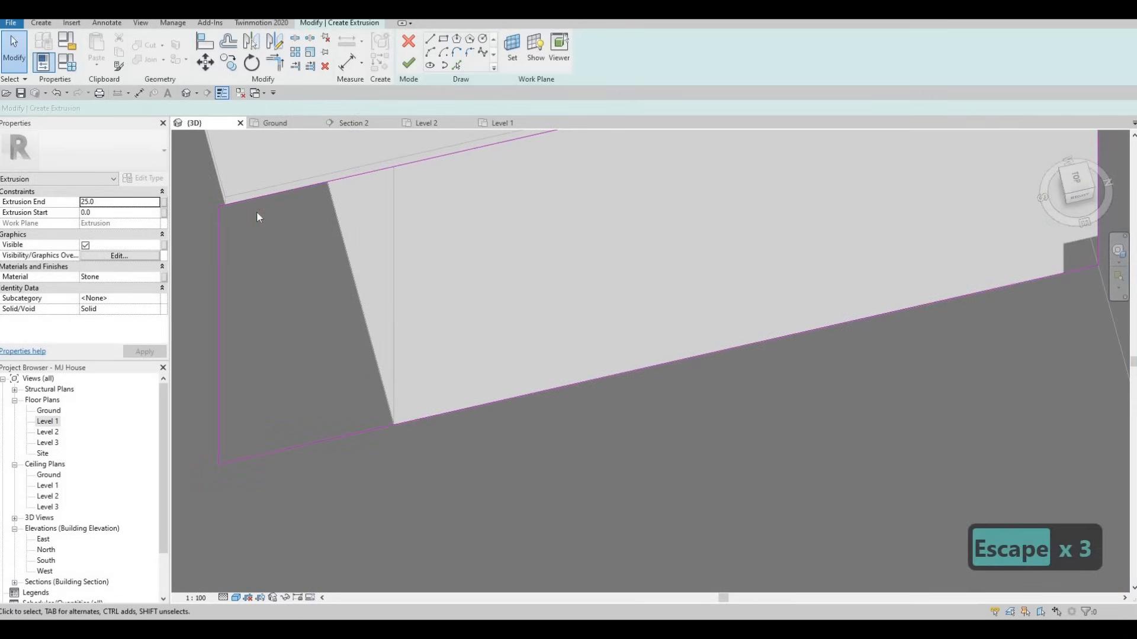
Align the rectangle's sketch edge flush to the counter box edge using AL with Tab
key("a")
key("l")
scroll(229, 200, "up", 2)
key("Tab")
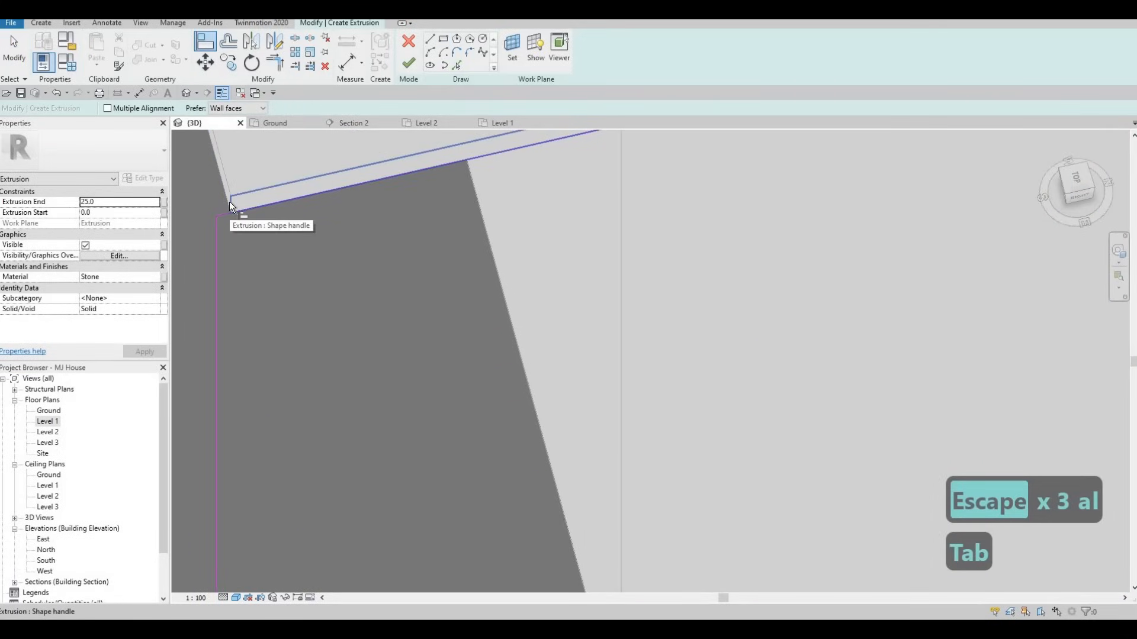
key("Tab")
key("Tab")
left_click(217, 229)
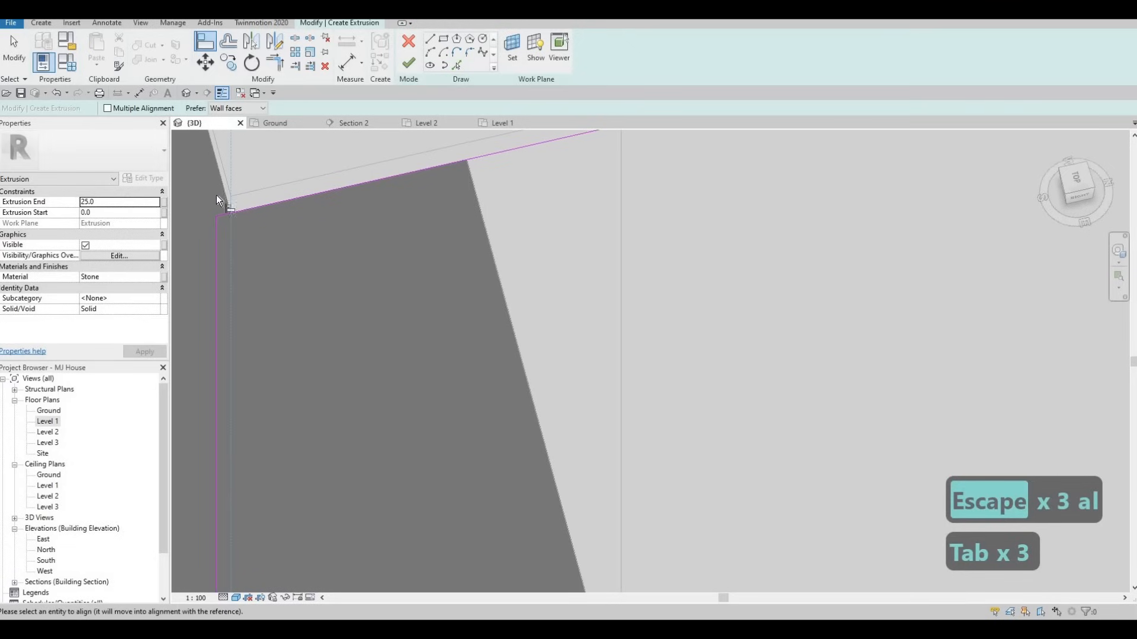
left_click(217, 229)
scroll(235, 187, "down", 2)
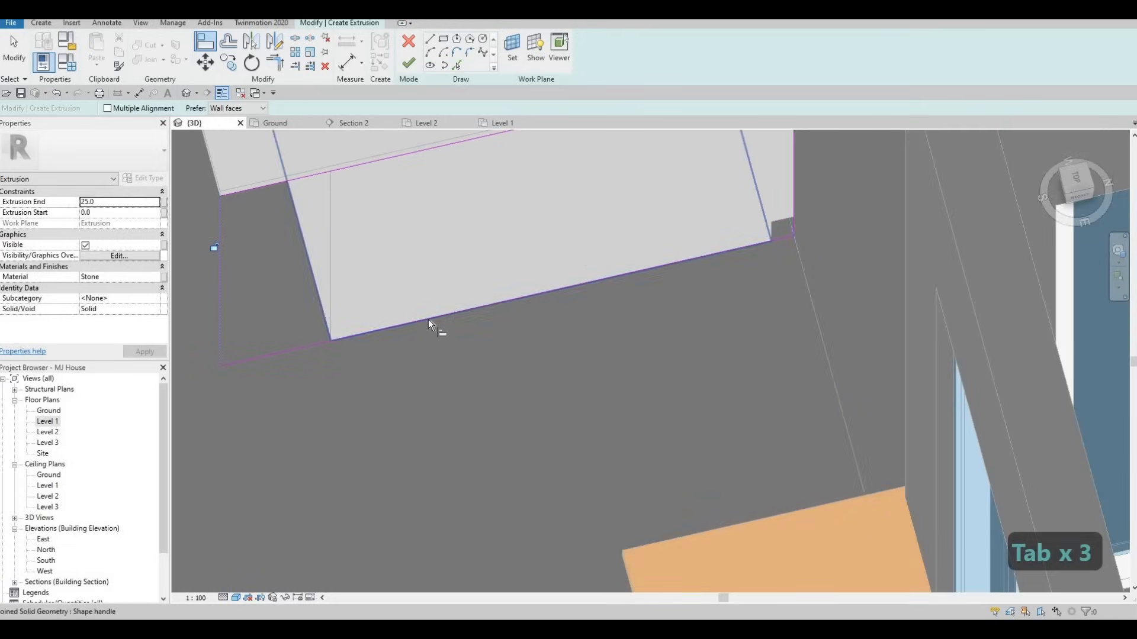
middle_click_drag(408, 325, 407, 365)
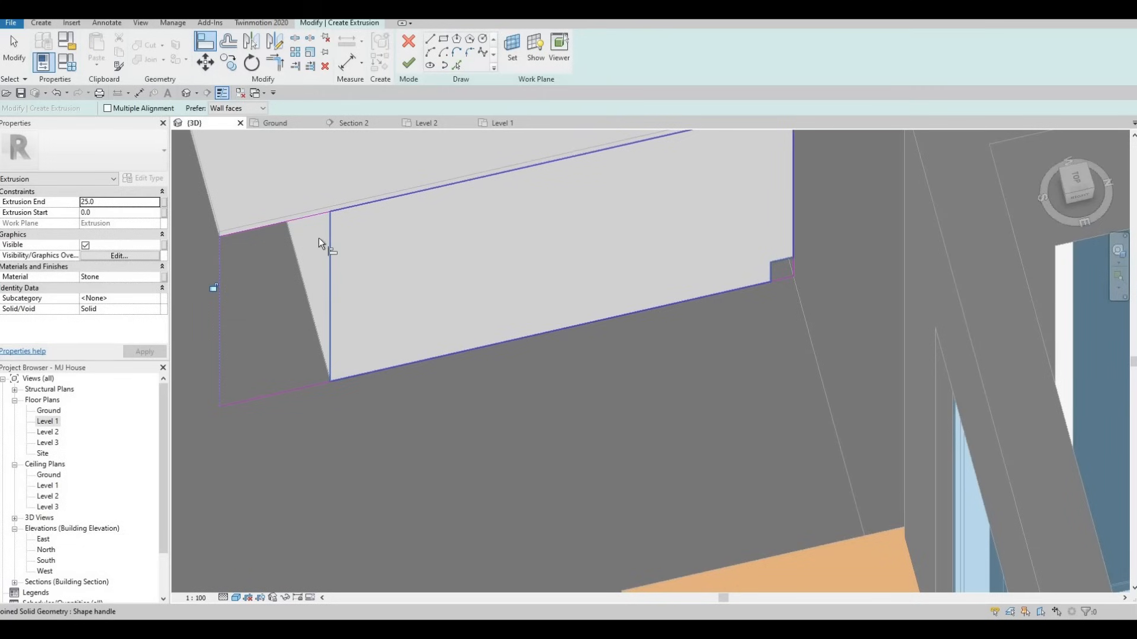
Finish the stone top extrusion and align its end flush with the panel face
left_click(409, 70)
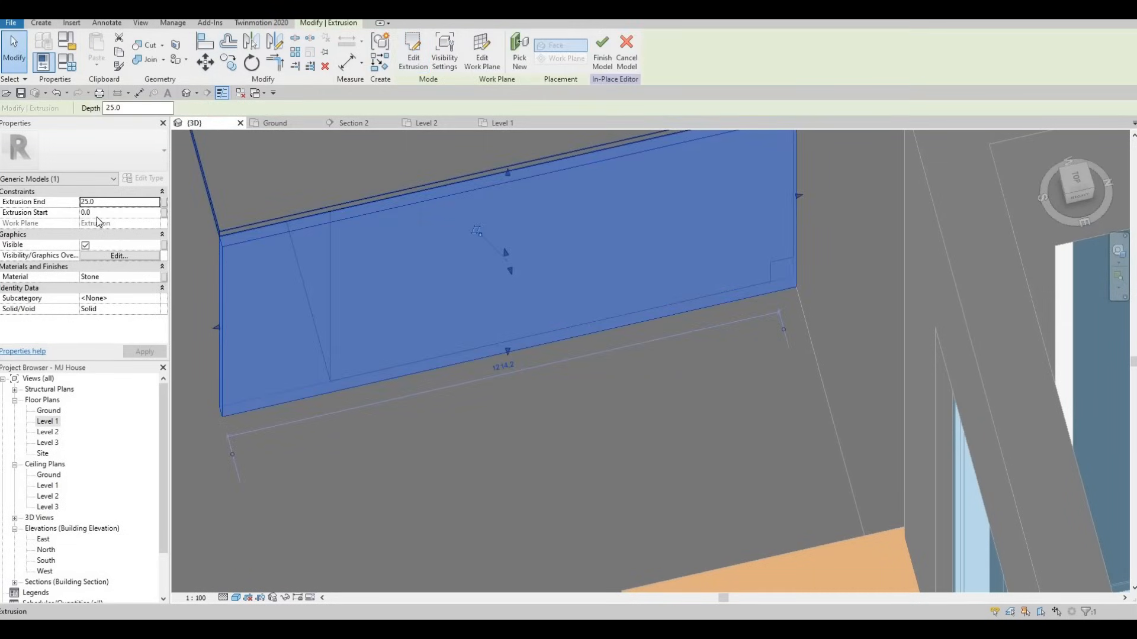
middle_click_drag(464, 286, 488, 237, "shift")
key("Escape")
key("Escape")
key("a")
key("l")
left_click(442, 207)
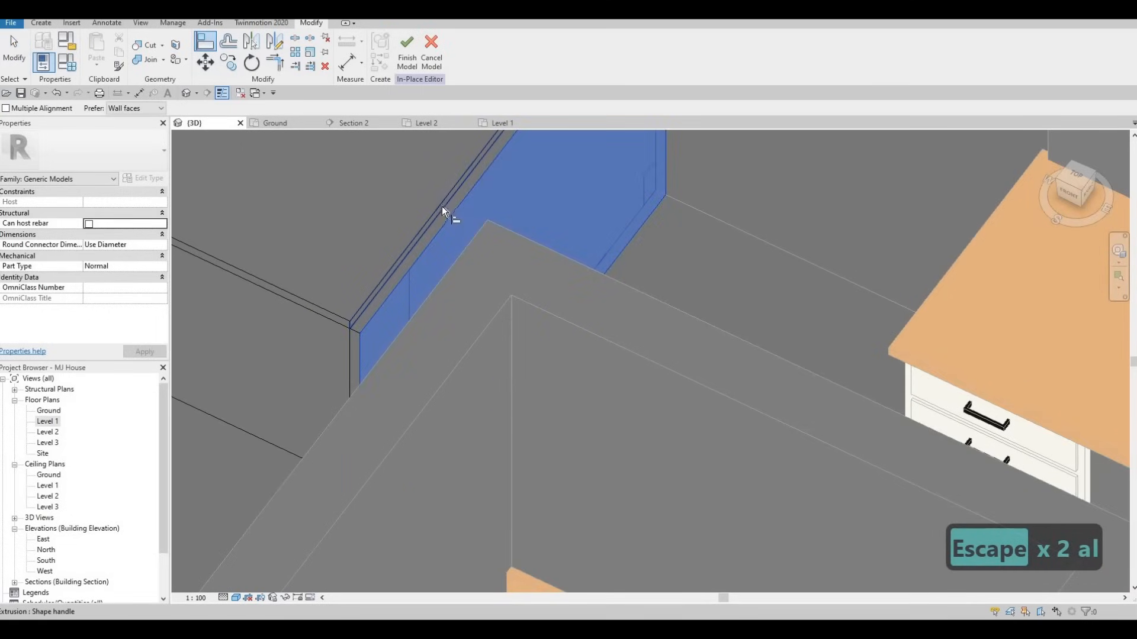
left_click(431, 225)
scroll(445, 205, "down", 1)
key("Escape")
key("Escape")
Orbit around the L-shaped counter and select the extrusion to check the stone top
middle_click_drag(562, 205, 523, 278, "shift")
scroll(523, 277, "down", 3)
middle_click_drag(447, 289, 428, 119, "shift")
middle_click_drag(459, 226, 578, 230, "shift")
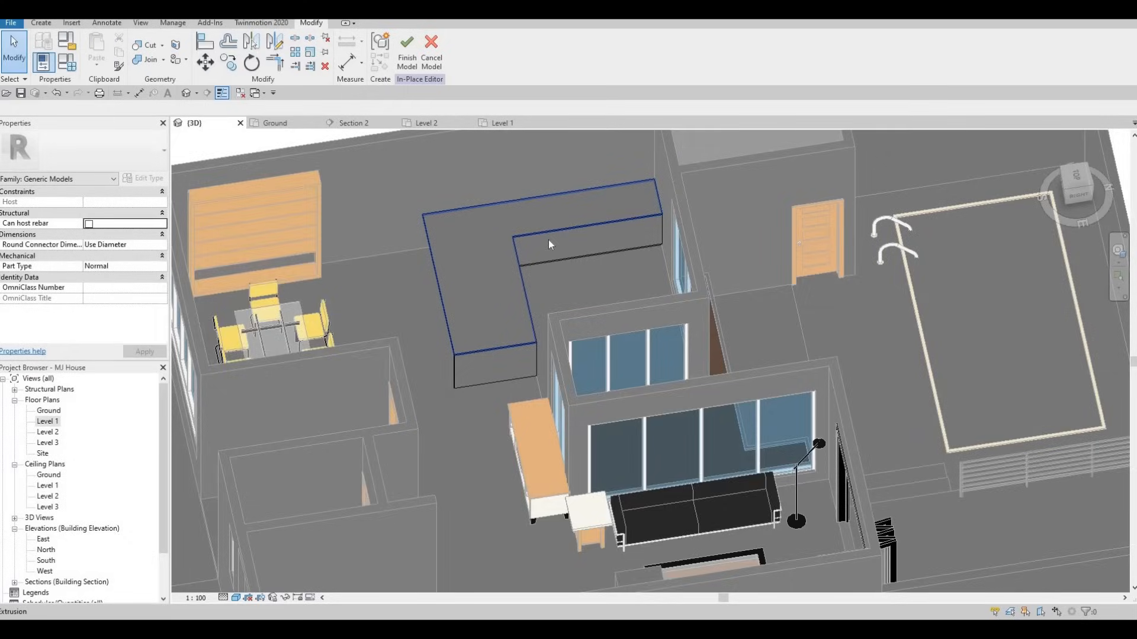
scroll(578, 230, "up", 5)
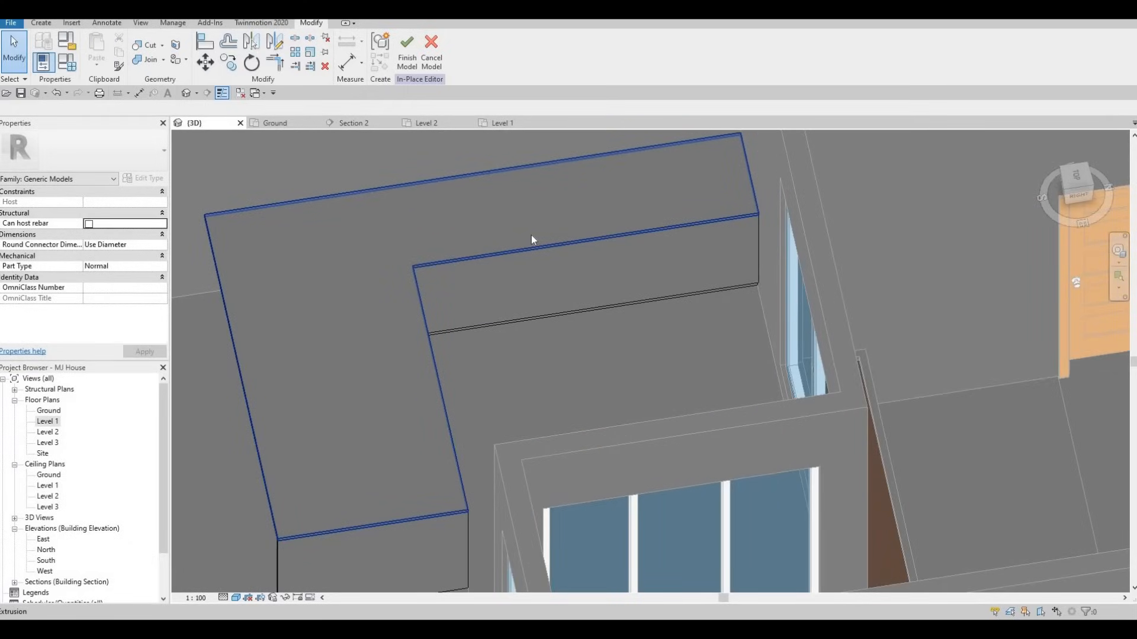
left_click(721, 251)
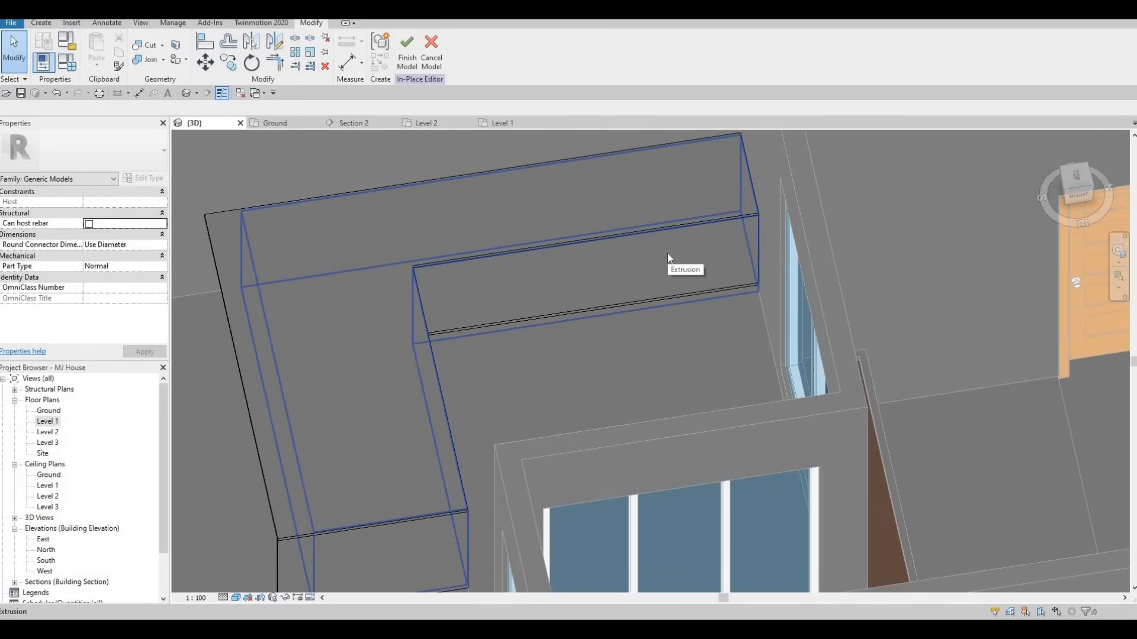
key("Escape")
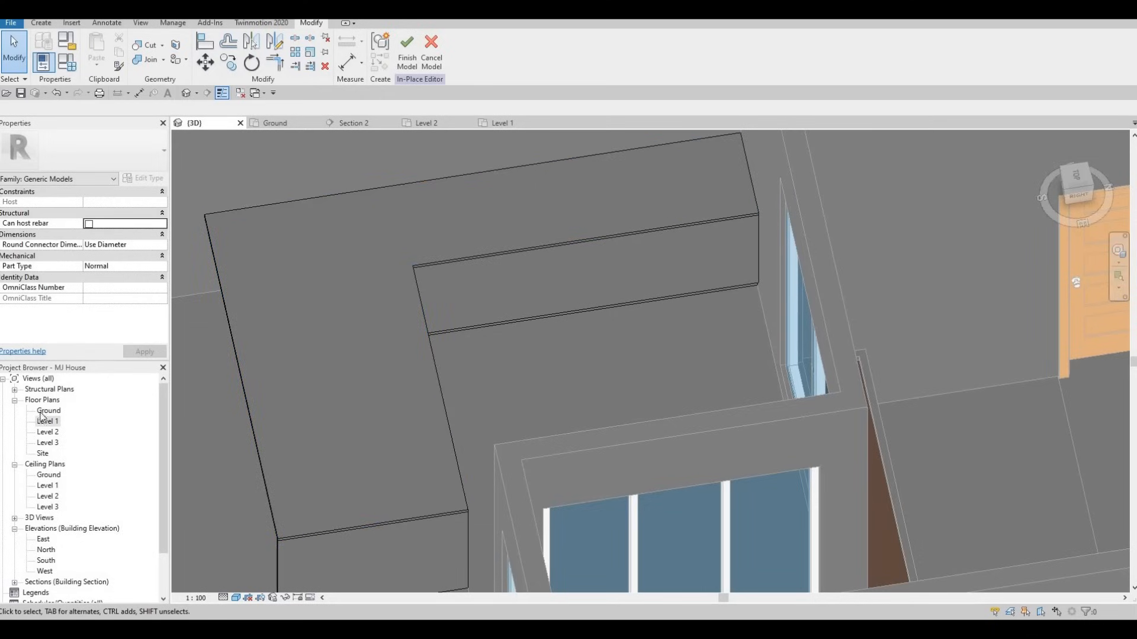
scroll(306, 302, "down", 2)
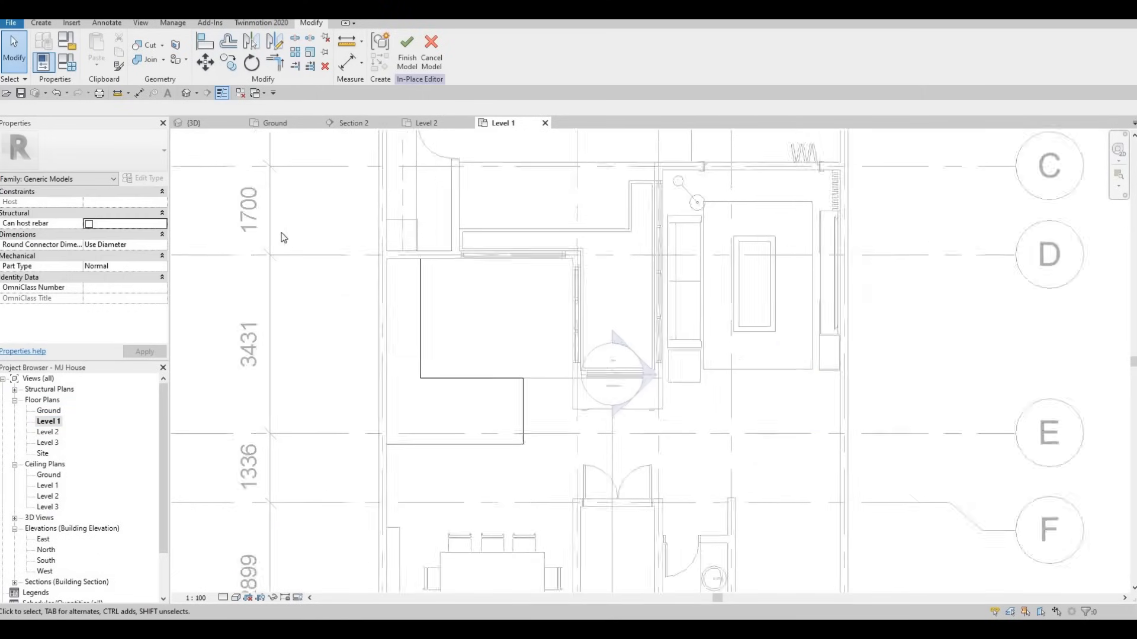
Finish the in-place counter model and go back to the Architecture tools
left_click(417, 56)
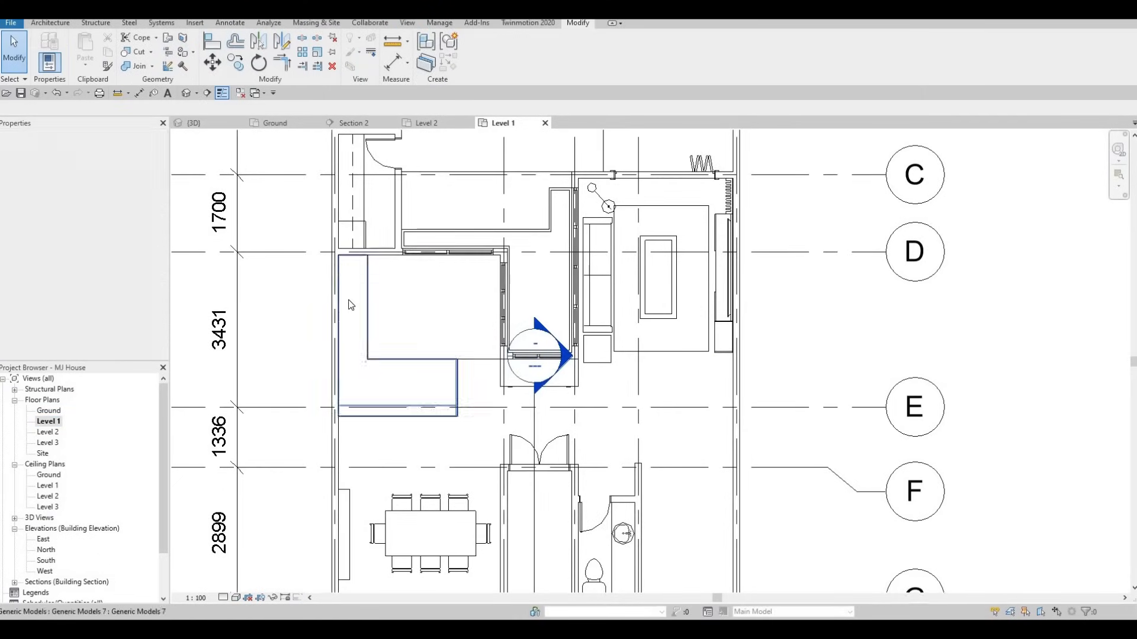
key("Escape")
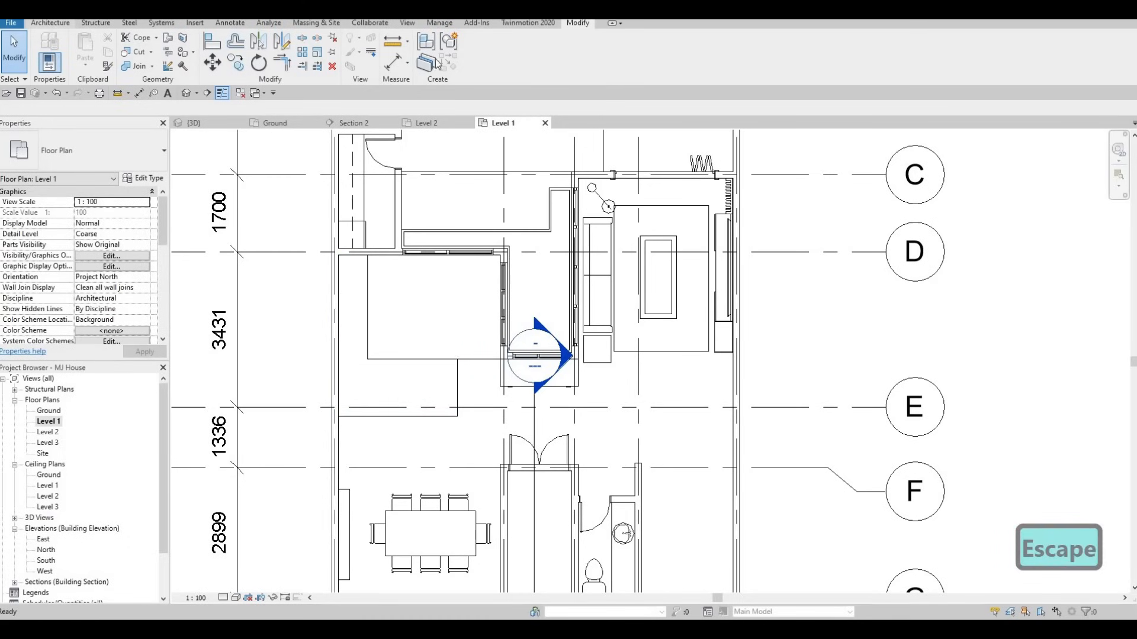
left_click(49, 23)
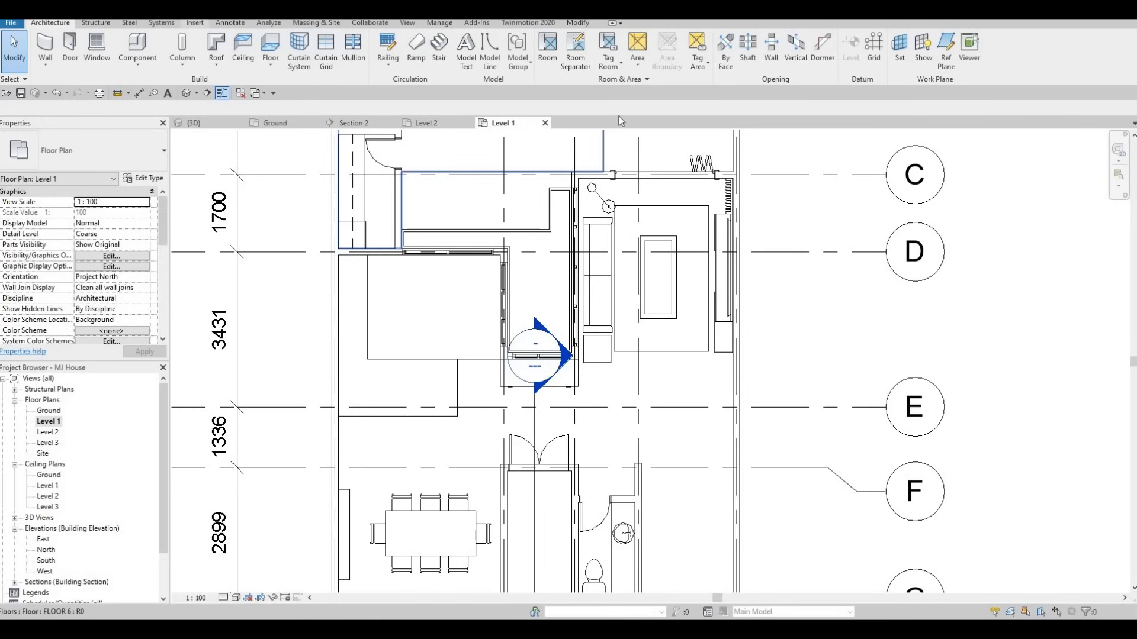
Open Load Family from the Insert tab and navigate to the Fixtures Sinks library folder
left_click(194, 23)
left_click(492, 69)
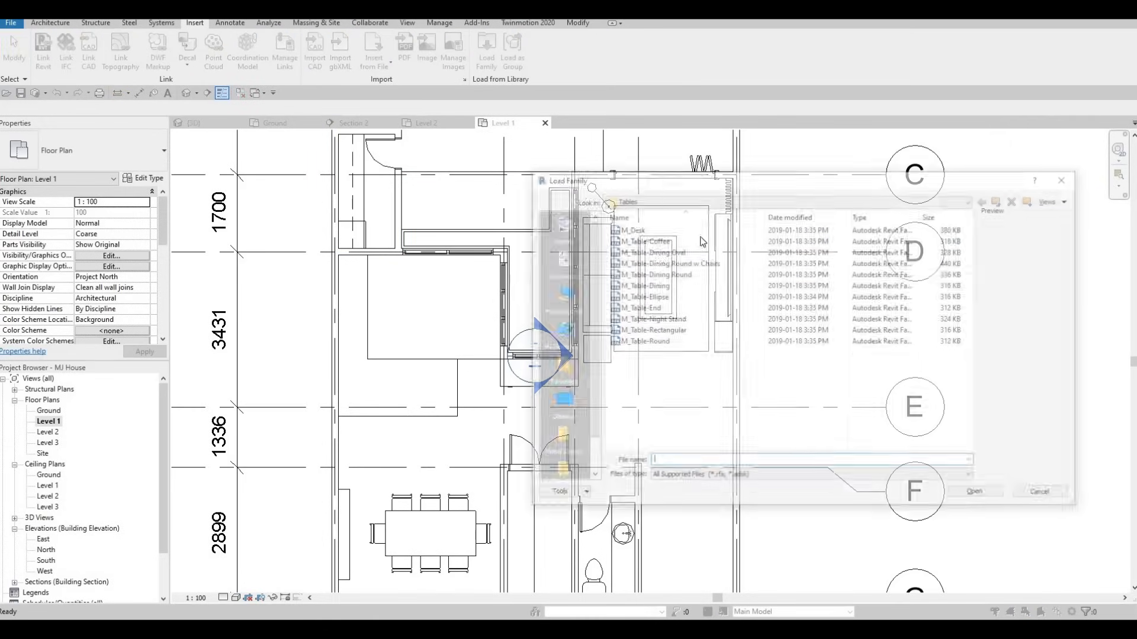
left_click(1000, 200)
left_click(1000, 200)
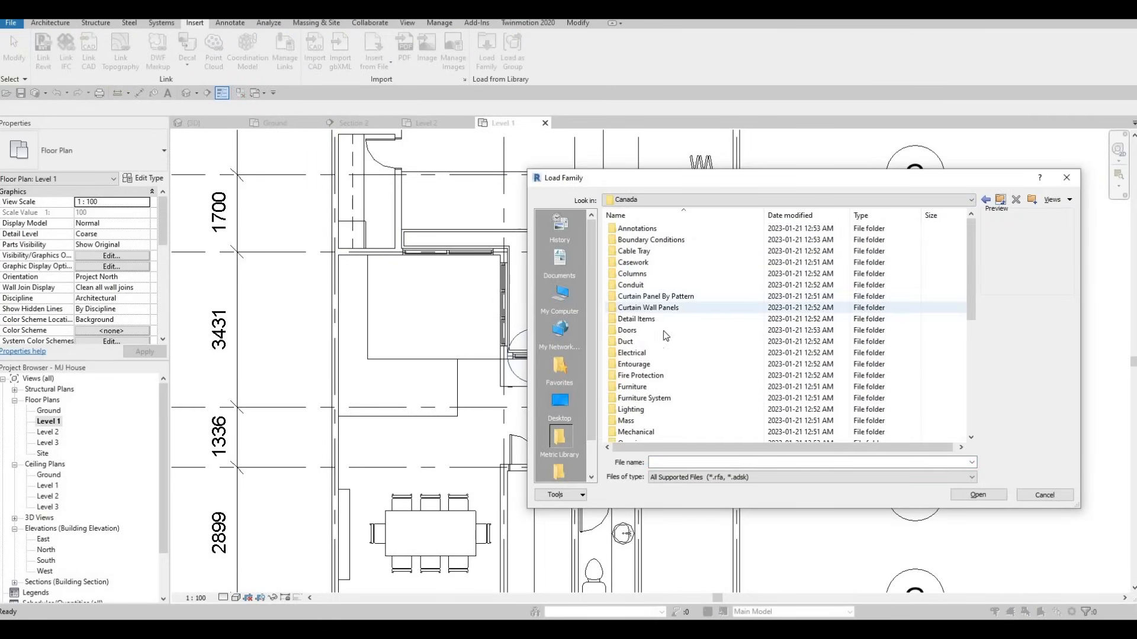
scroll(670, 347, "down", 3)
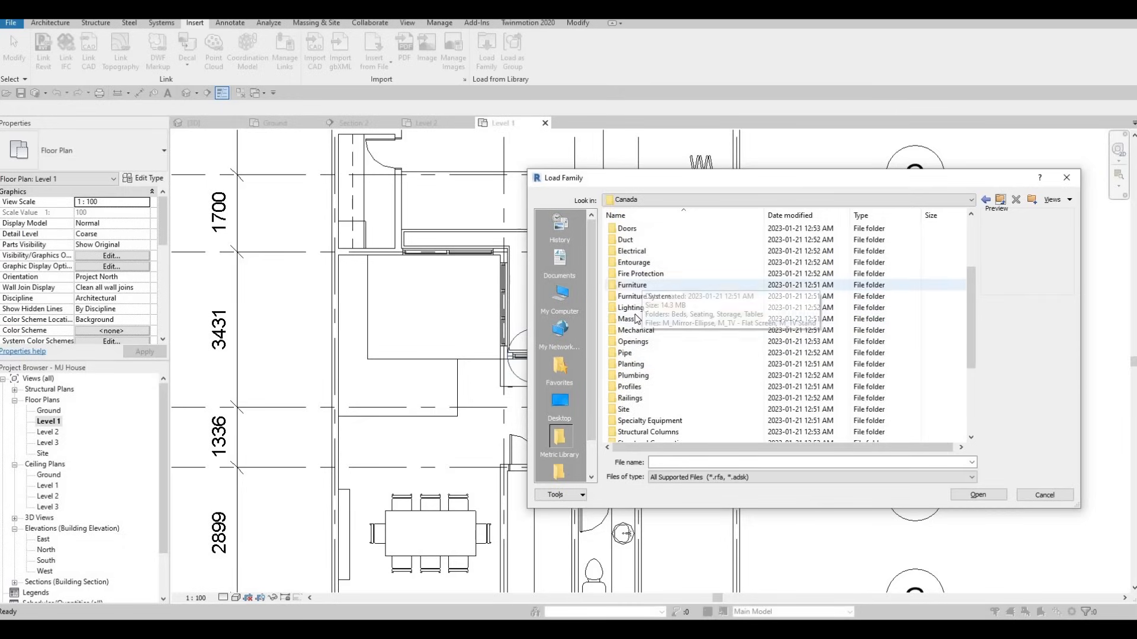
double_click(632, 376)
double_click(656, 230)
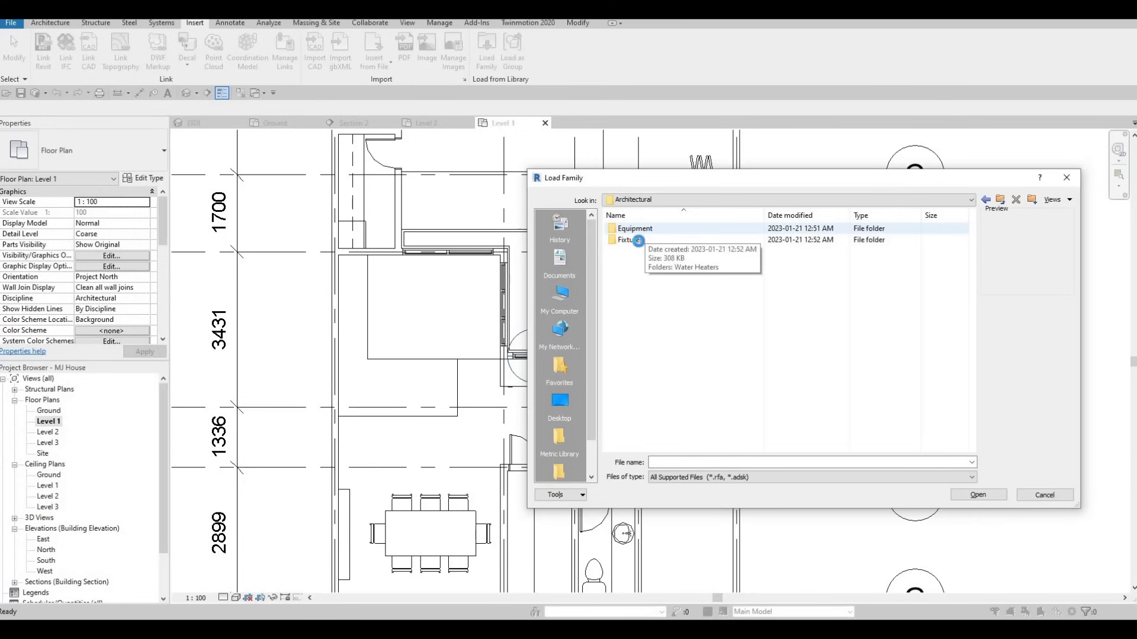
double_click(639, 242)
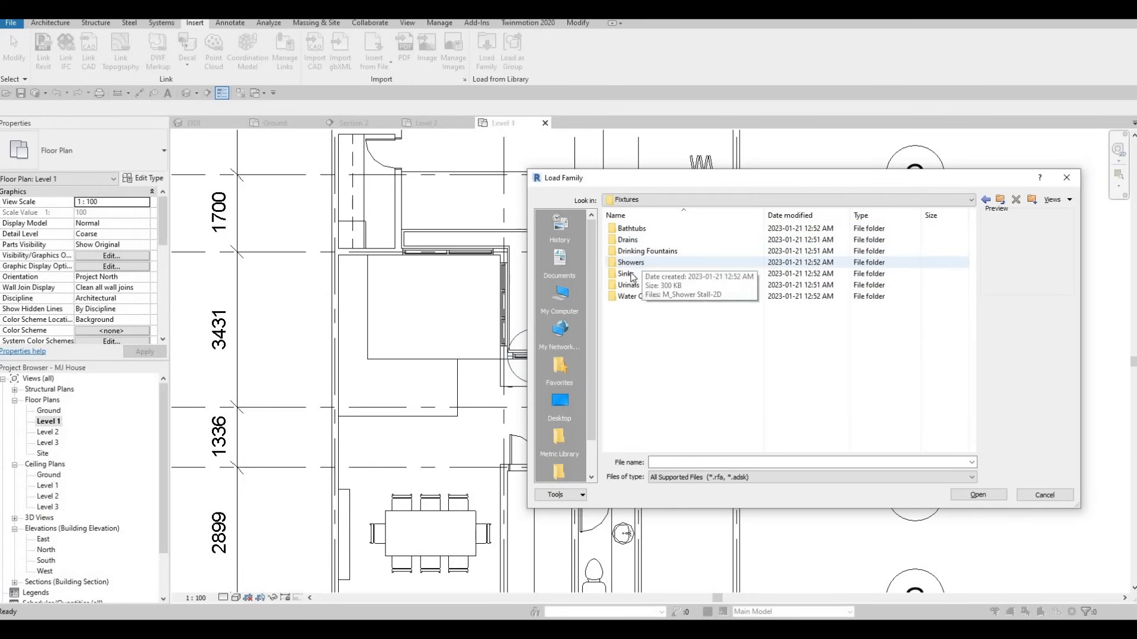
double_click(650, 272)
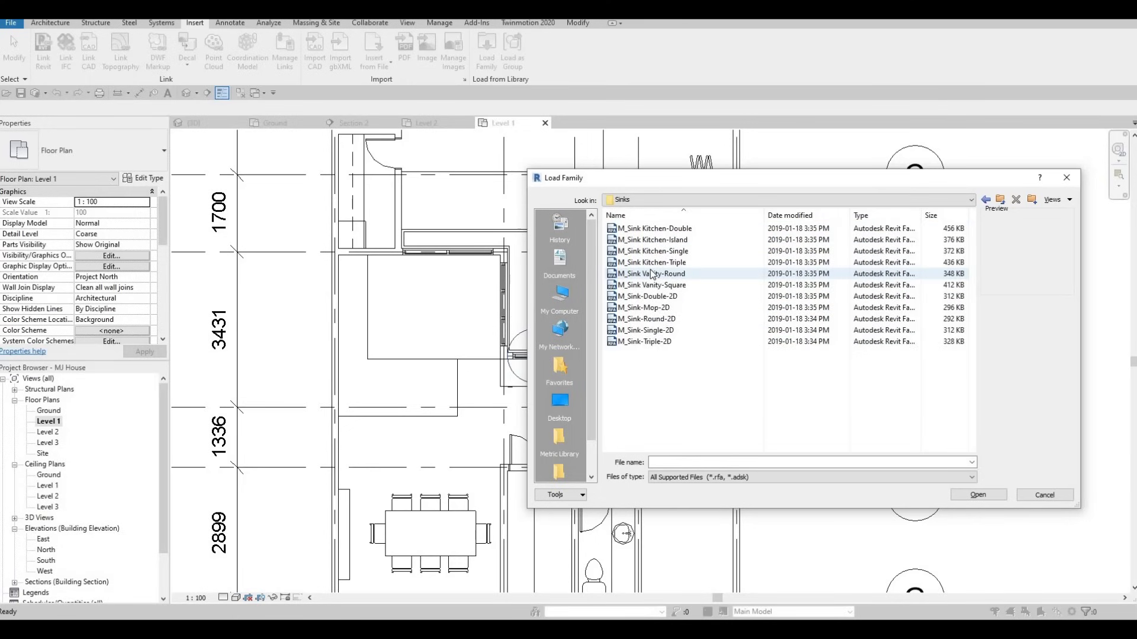
Select M_Sink Kitchen-Double.rfa and load it into the project
left_click(651, 274)
key("Up")
key("Up")
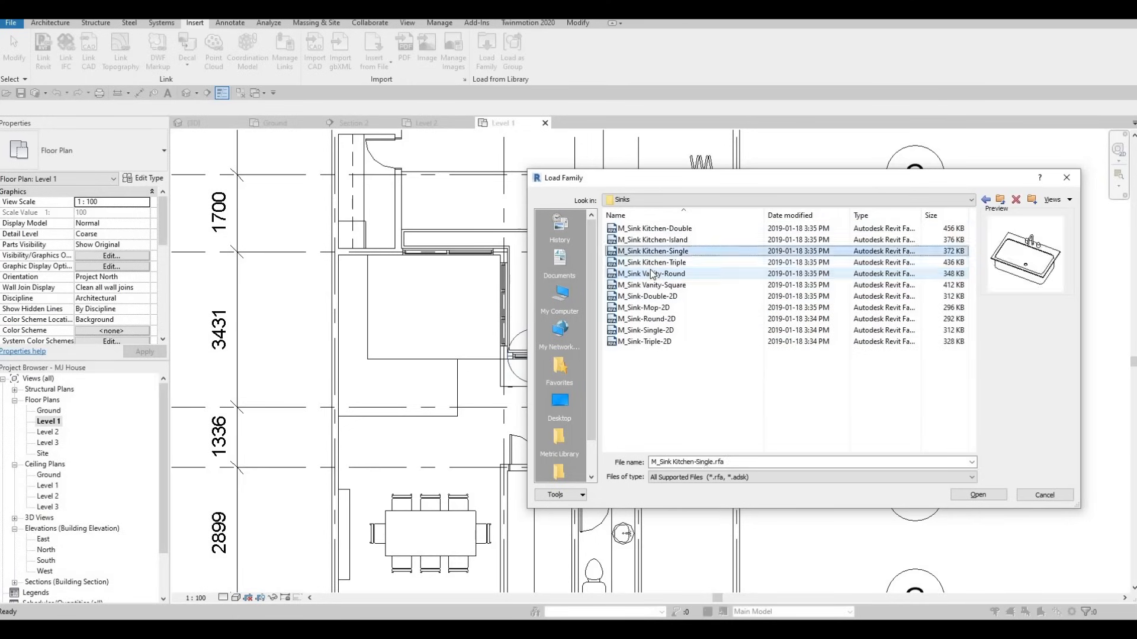
key("Down")
key("Up")
key("Up")
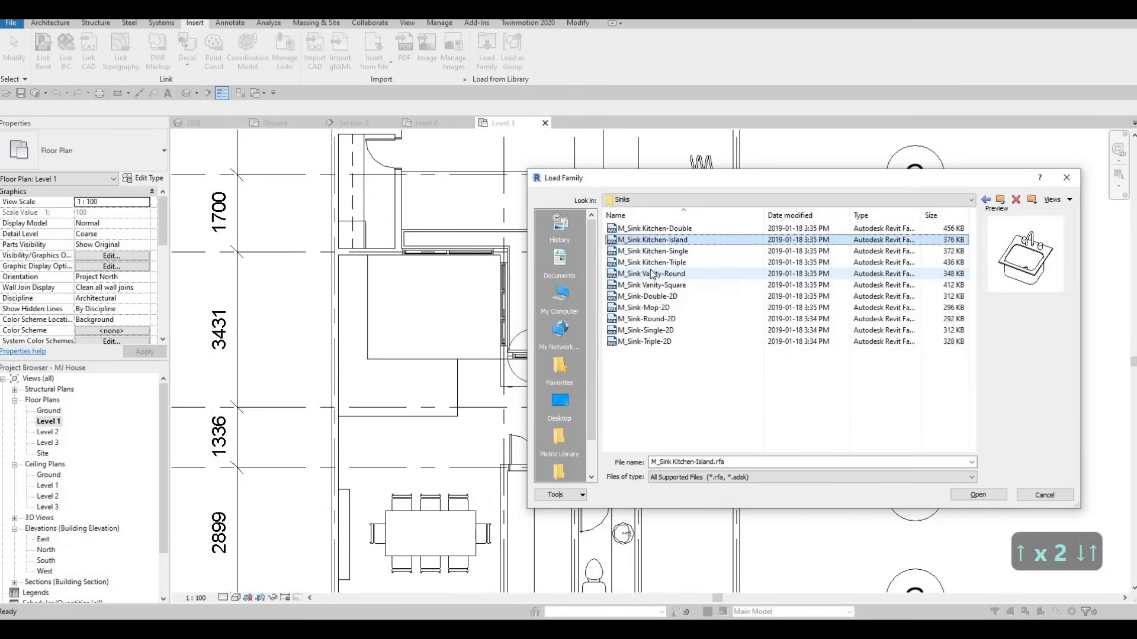
key("Down")
key("Up")
key("Up")
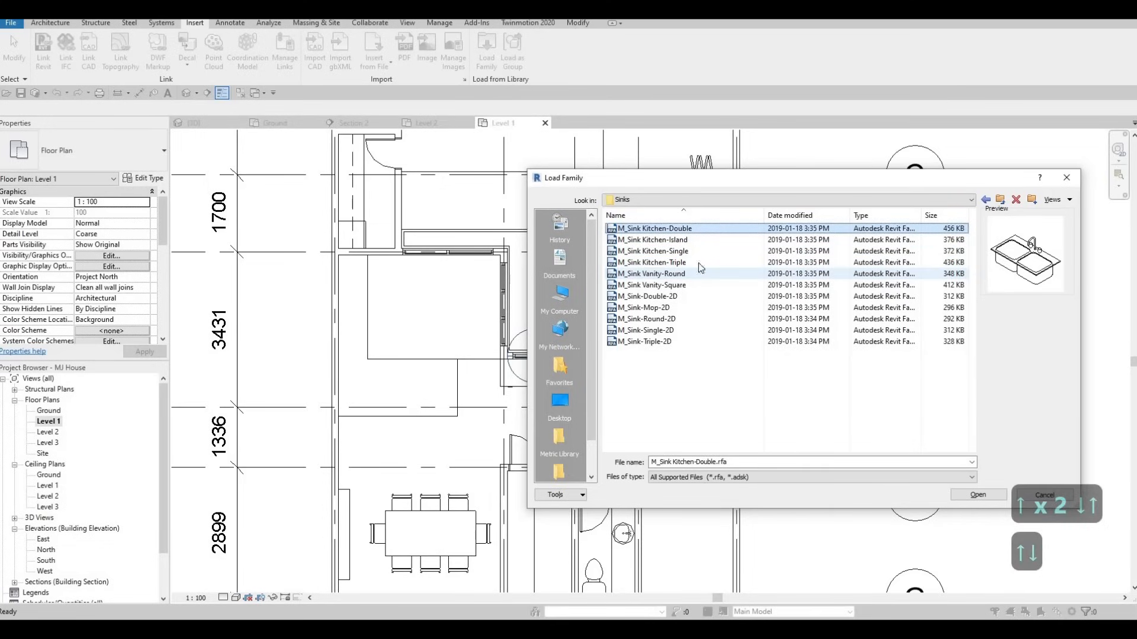
left_click(977, 497)
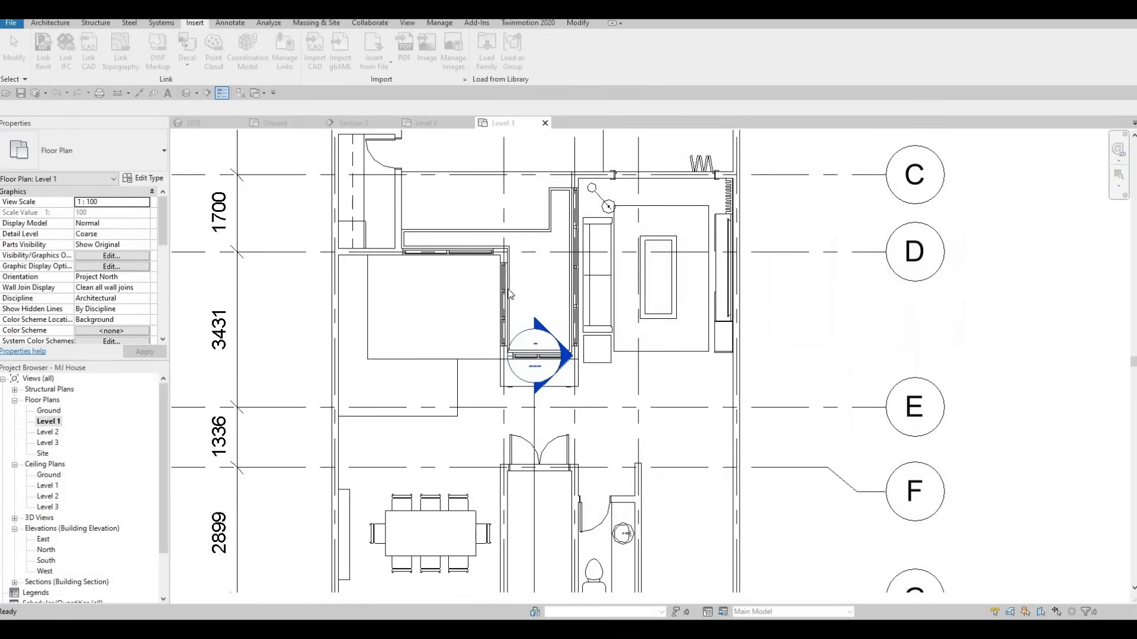
Place the M_Sink Kitchen-Double with CM, rotated lengthwise, along the counter's left edge
key("c")
key("m")
scroll(367, 303, "up", 4)
key("space")
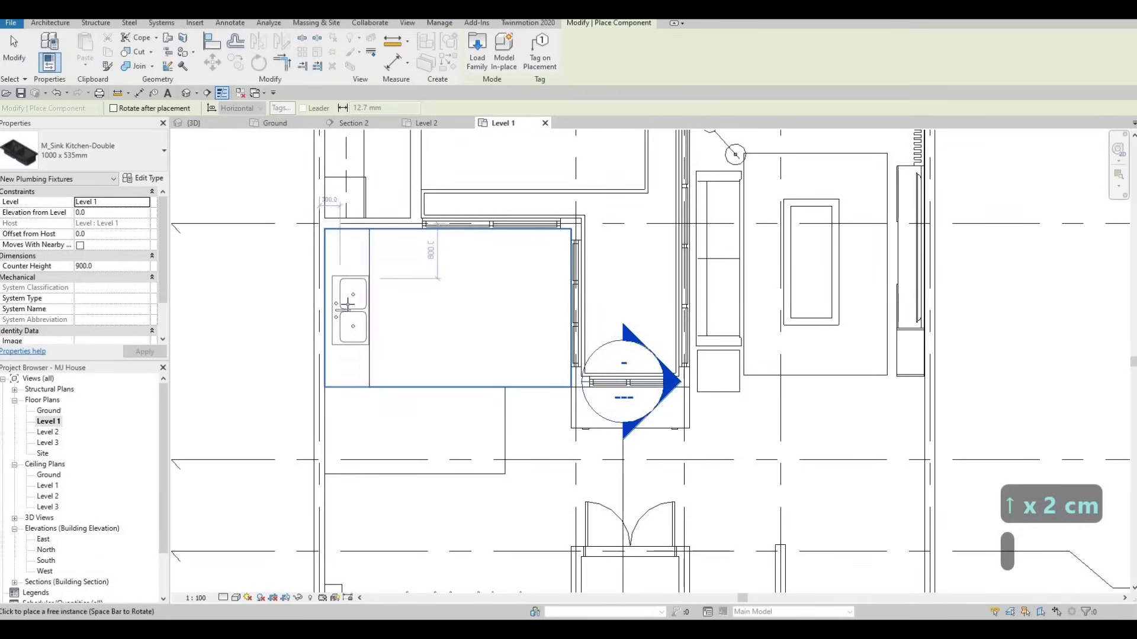
scroll(348, 306, "up", 1)
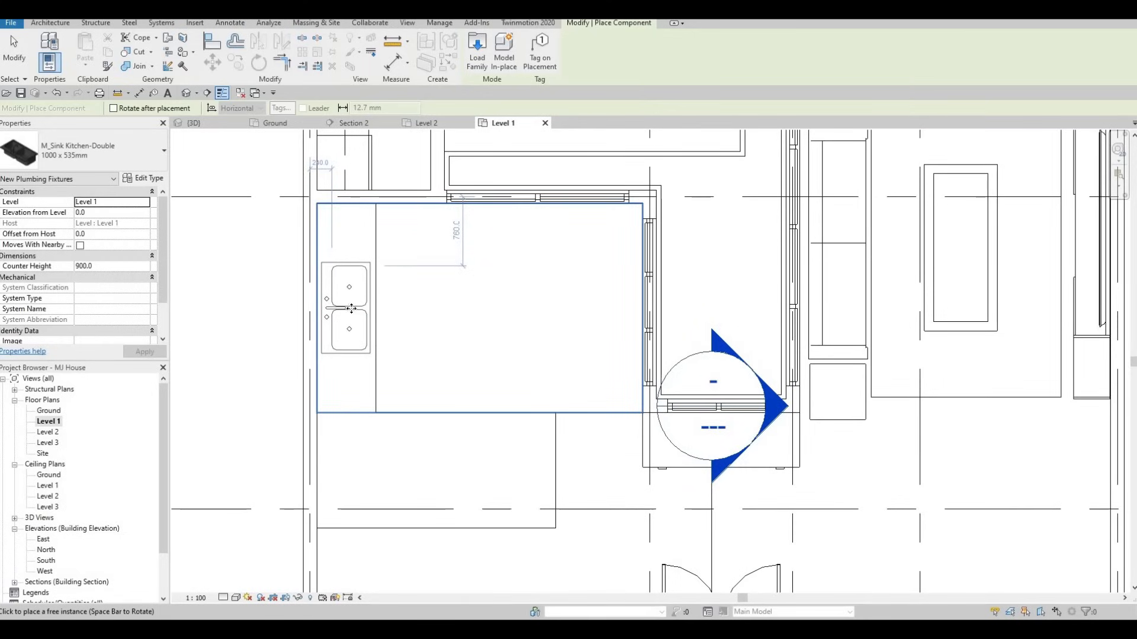
left_click(379, 333)
key("Escape")
key("Escape")
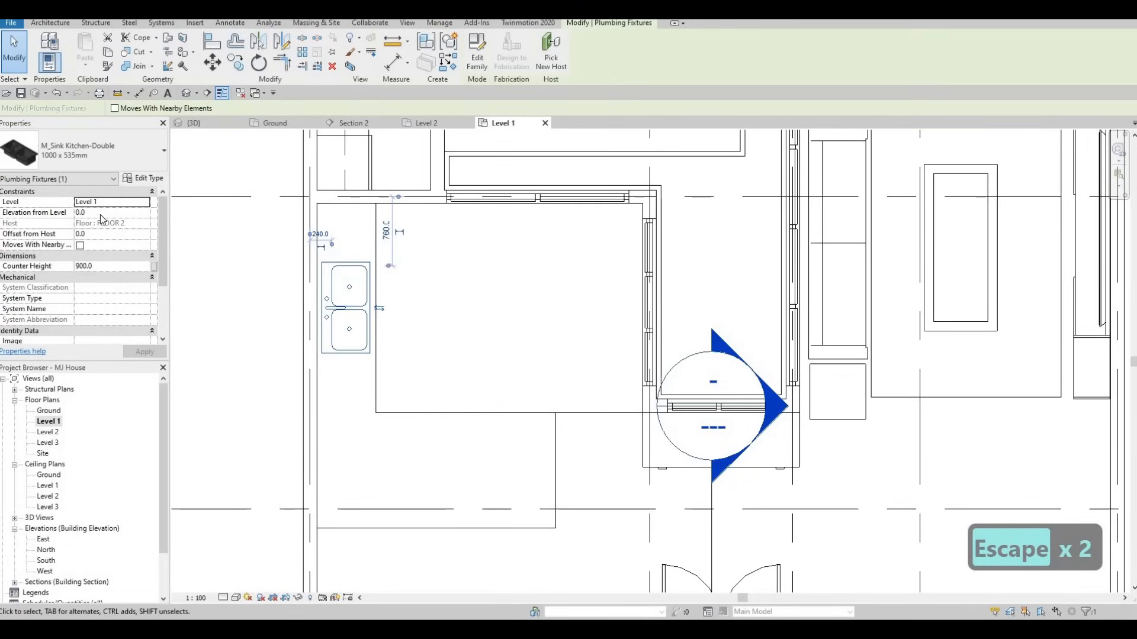
Check the placed sink's elevation from level, leaving it unchanged
left_click(101, 215)
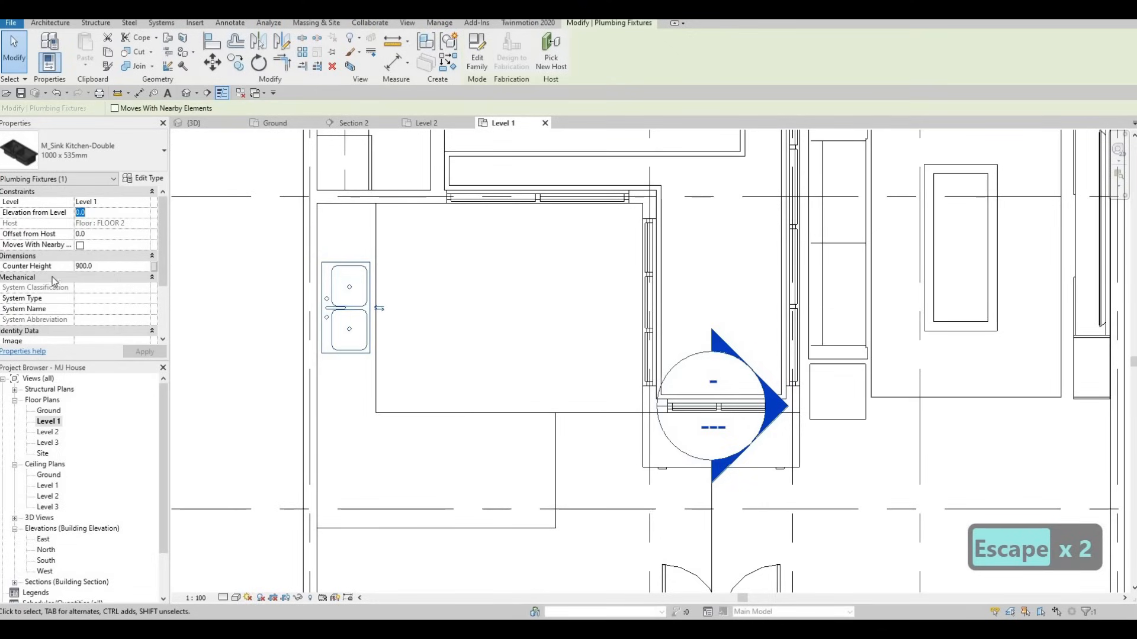
key("Escape")
key("Escape")
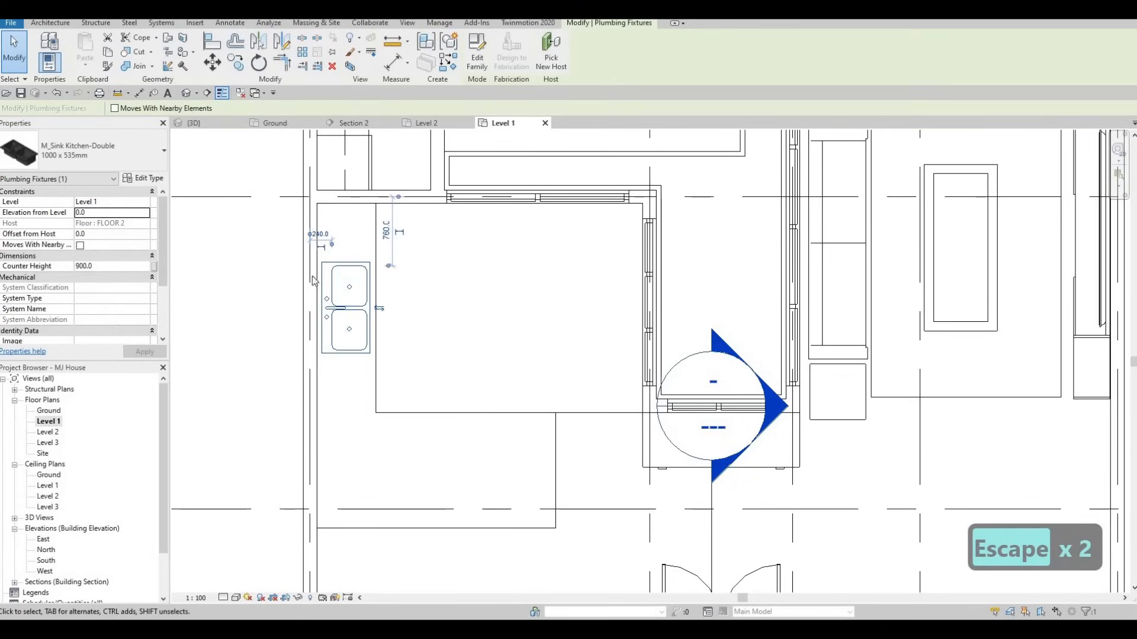
key("Escape")
left_click(349, 278)
scroll(426, 266, "down", 3)
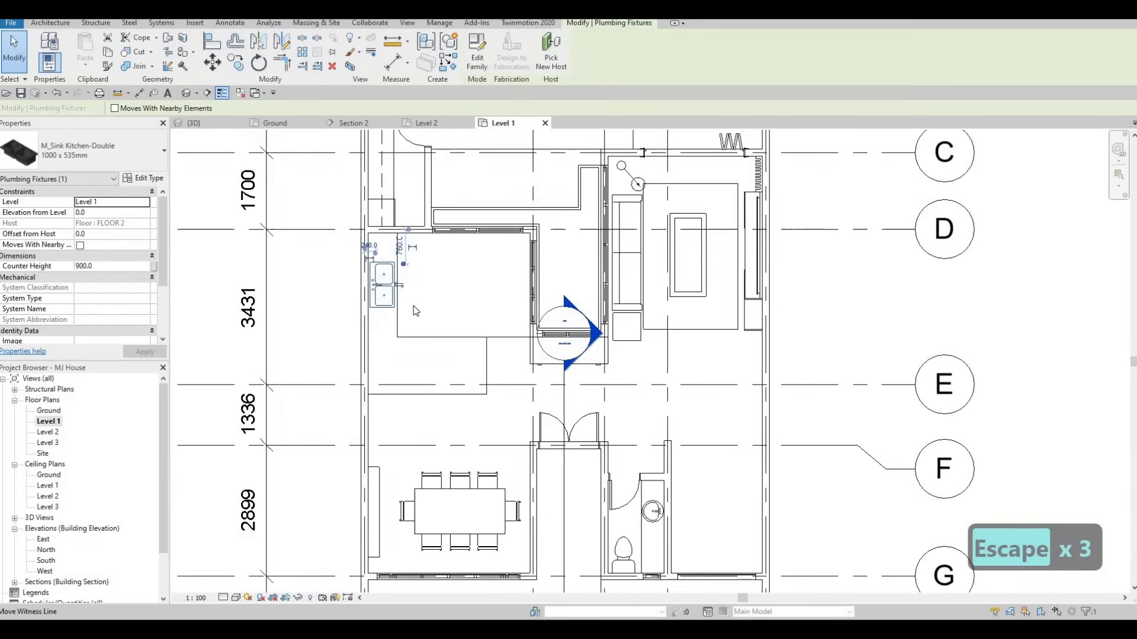
key("Escape")
scroll(416, 312, "down", 5)
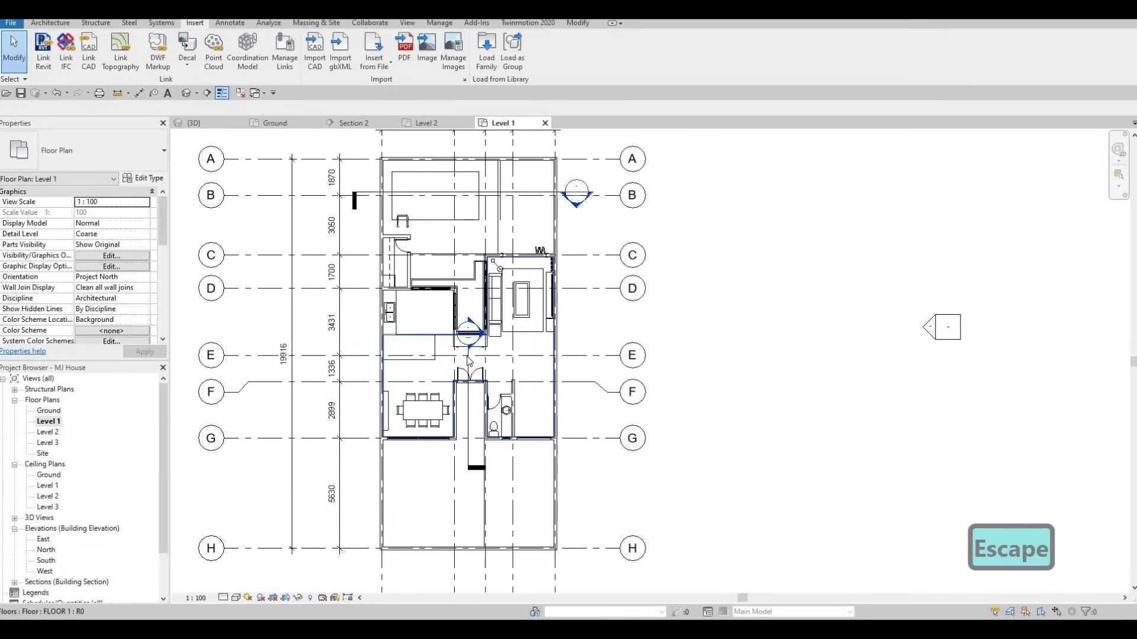
Drag the Section 1 line across the sink, then open Section 1 to view the sink on the counter
mouse_move(469, 349)
left_mouse_down()
mouse_move(426, 298)
mouse_move(425, 261)
left_mouse_up()
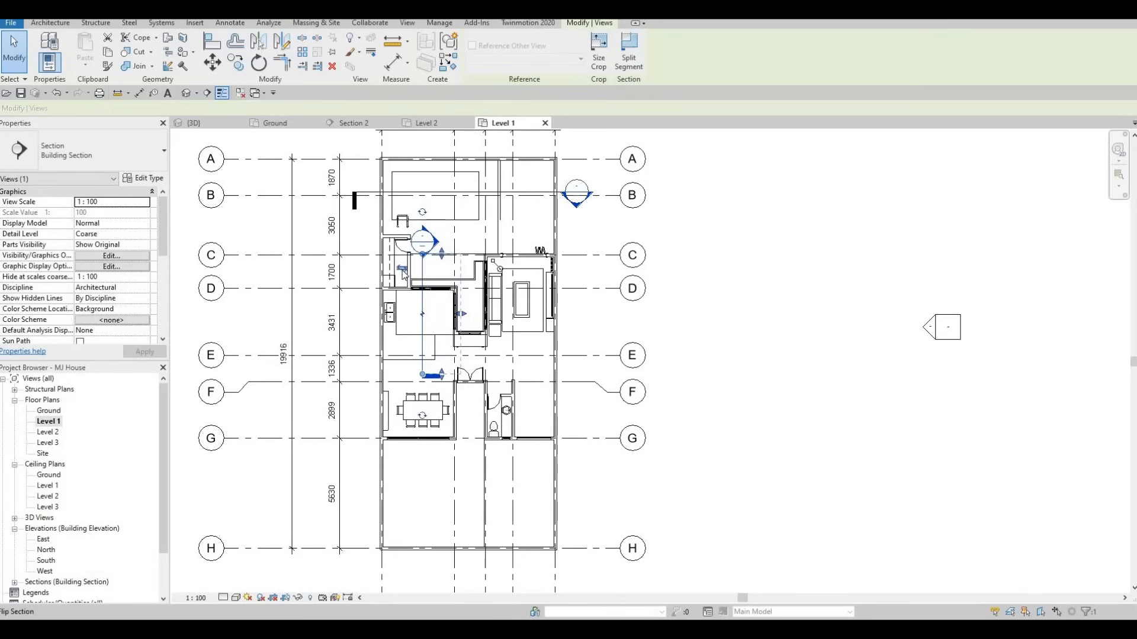
key("Escape")
key("Escape")
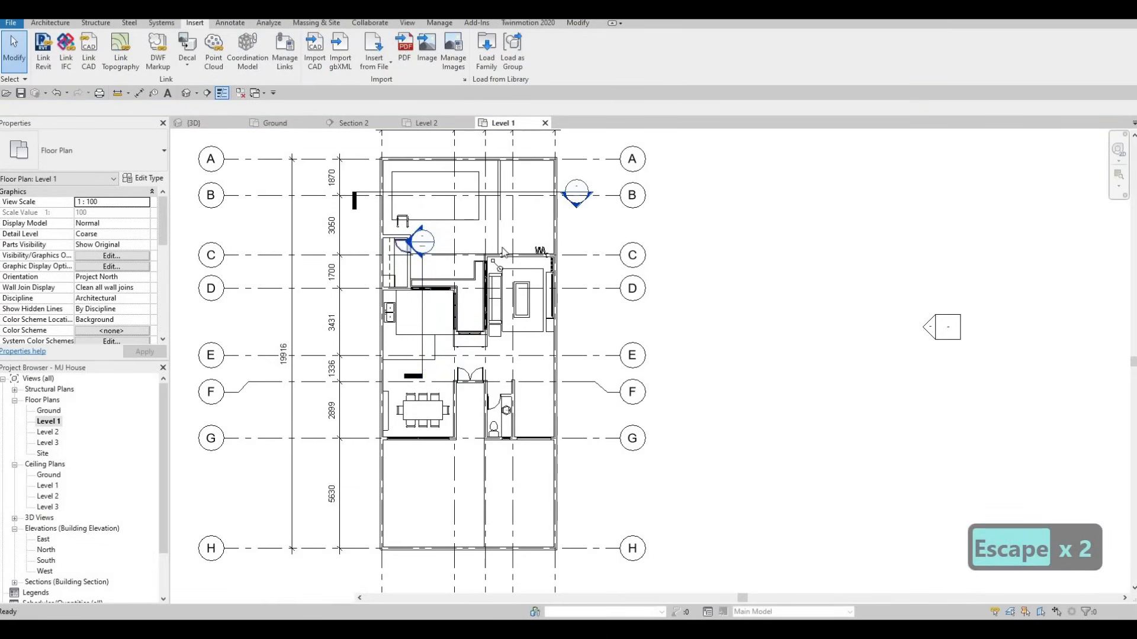
double_click(461, 242)
scroll(432, 296, "up", 4)
scroll(402, 329, "up", 6)
scroll(382, 325, "up", 2)
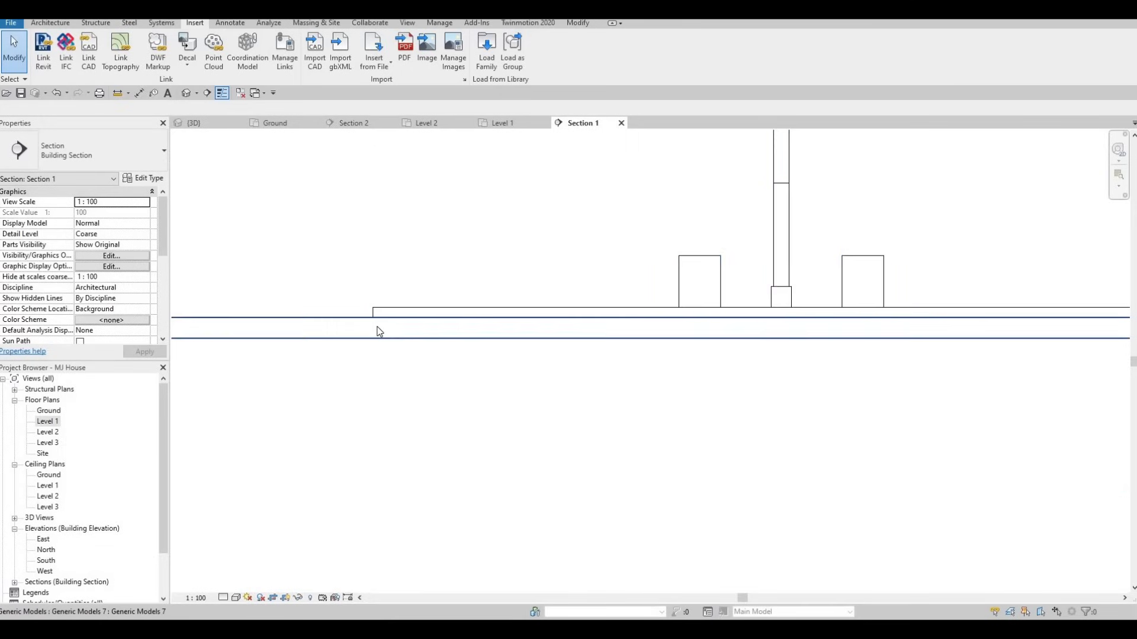
scroll(379, 330, "down", 2)
scroll(382, 327, "down", 3)
middle_click_drag(380, 324, 388, 355)
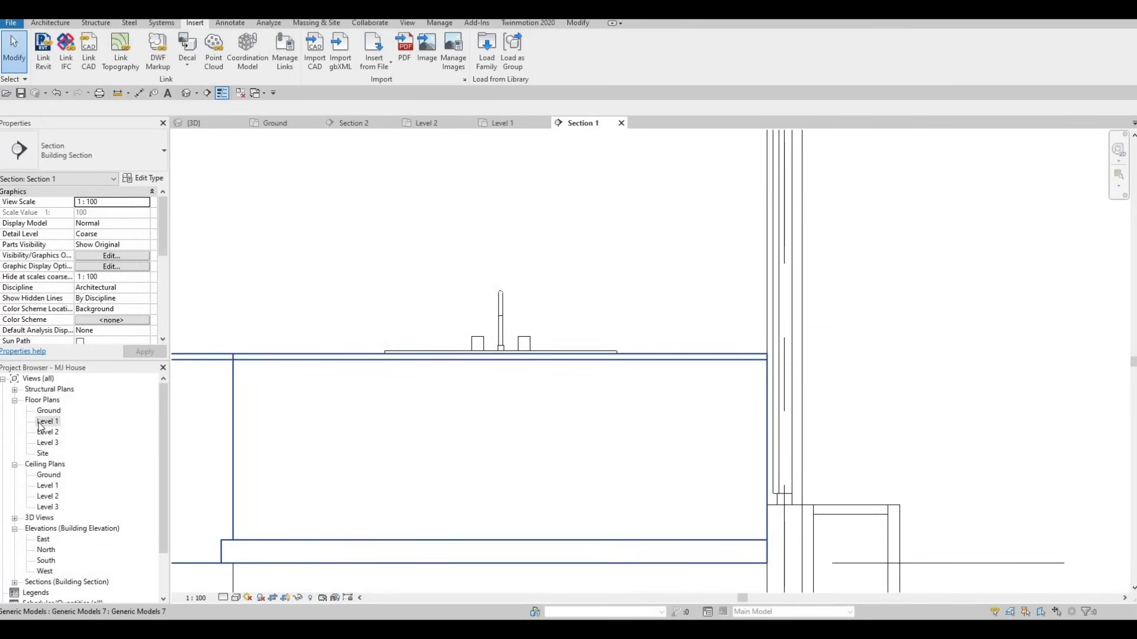
Nudge the double sink with the arrow keys until it sits 1040 from the counter's top edge
scroll(375, 274, "up", 5)
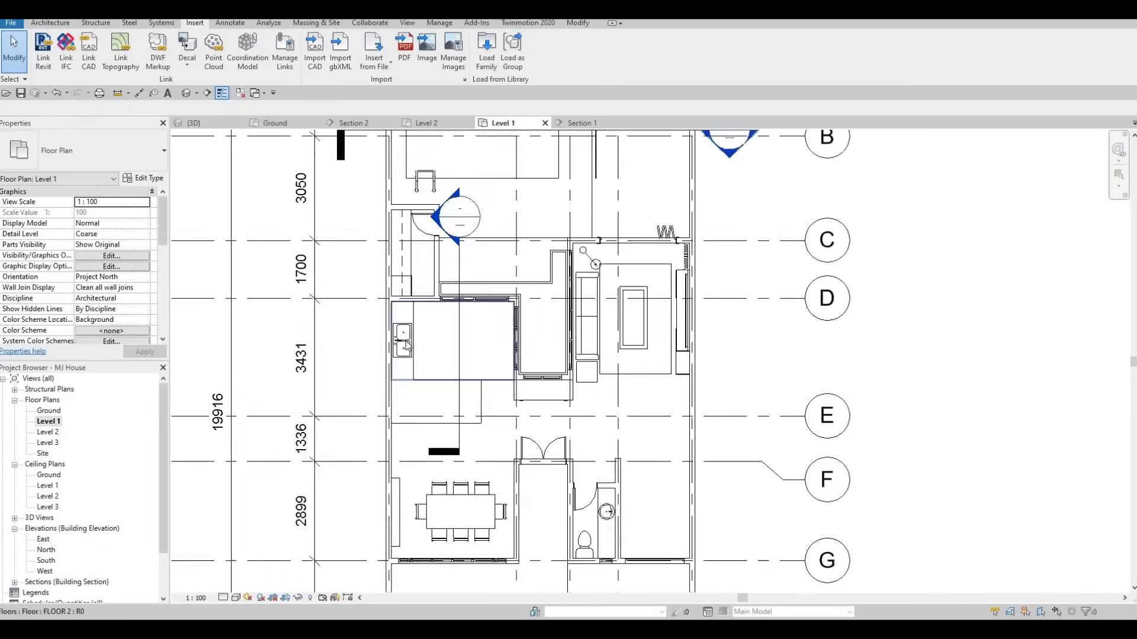
scroll(424, 357, "up", 2)
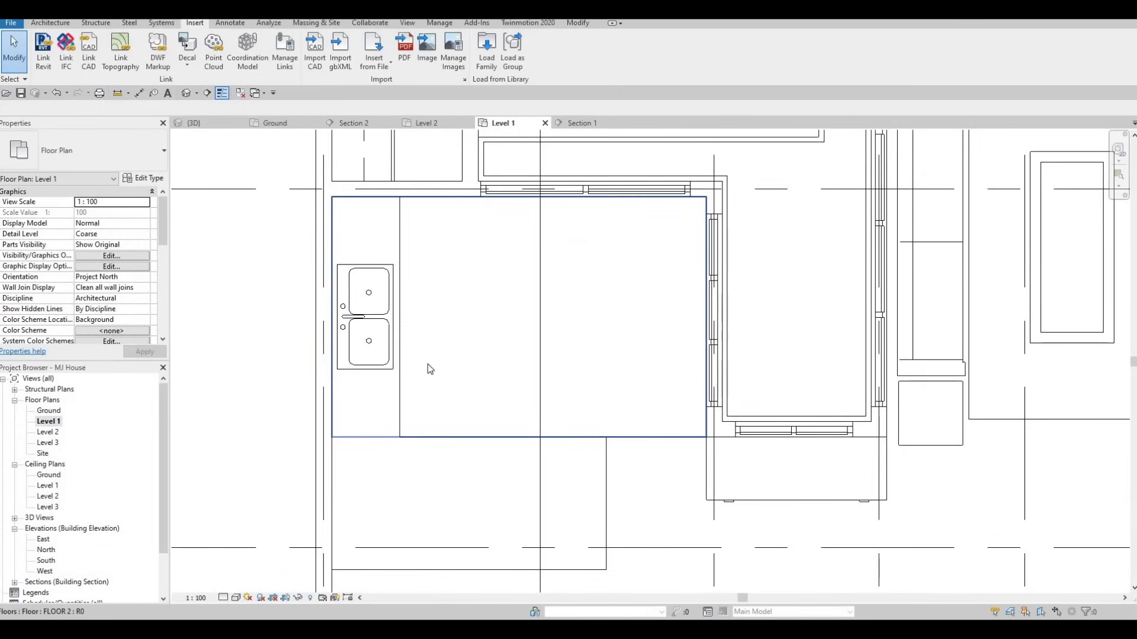
key("Escape")
left_click(375, 318)
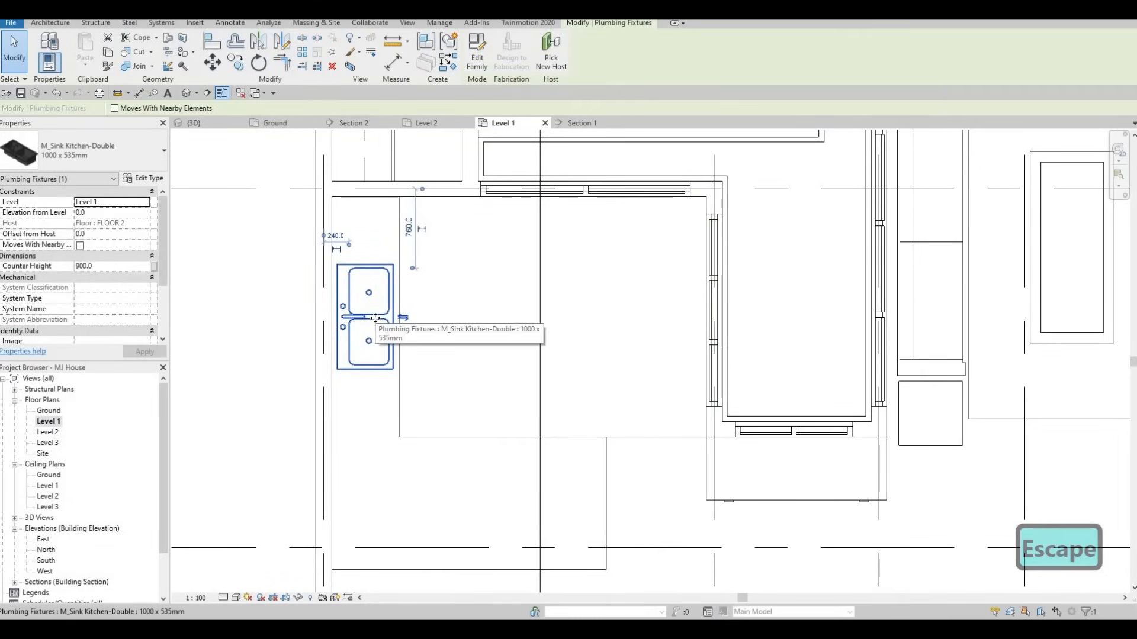
key("Down")
key("Down")
key("Down")
key("Down")
key("Down")
key("Down")
key("Down")
key("Down")
key("Down")
key("Down")
key("Down")
key("Right")
key("Down")
key("Left")
key("Down")
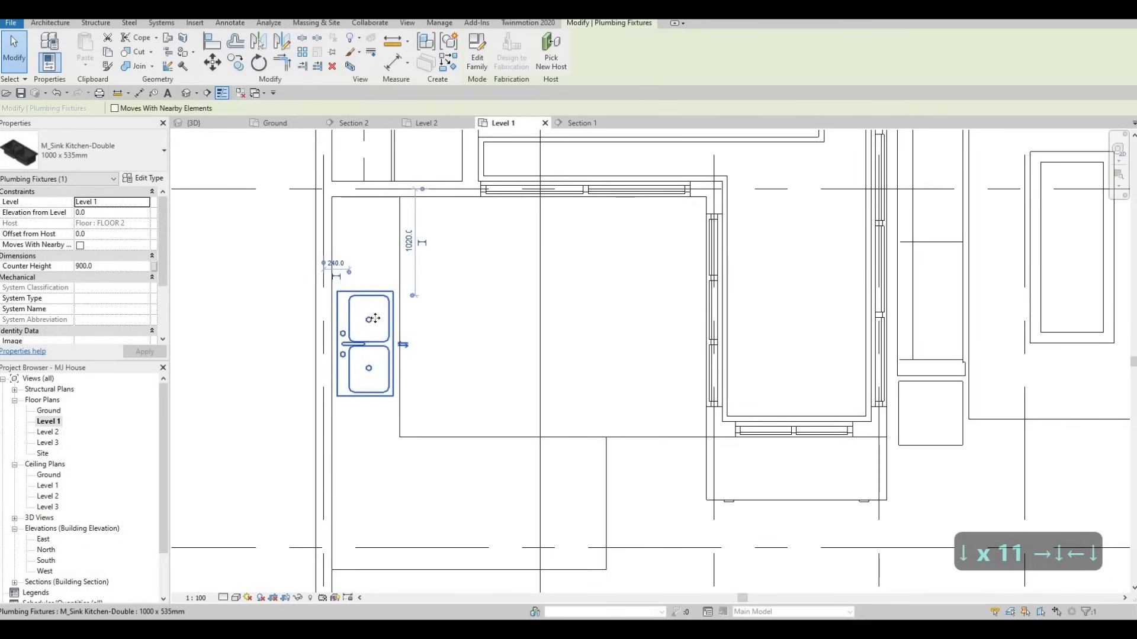
key("Down")
key("Right")
key("Left")
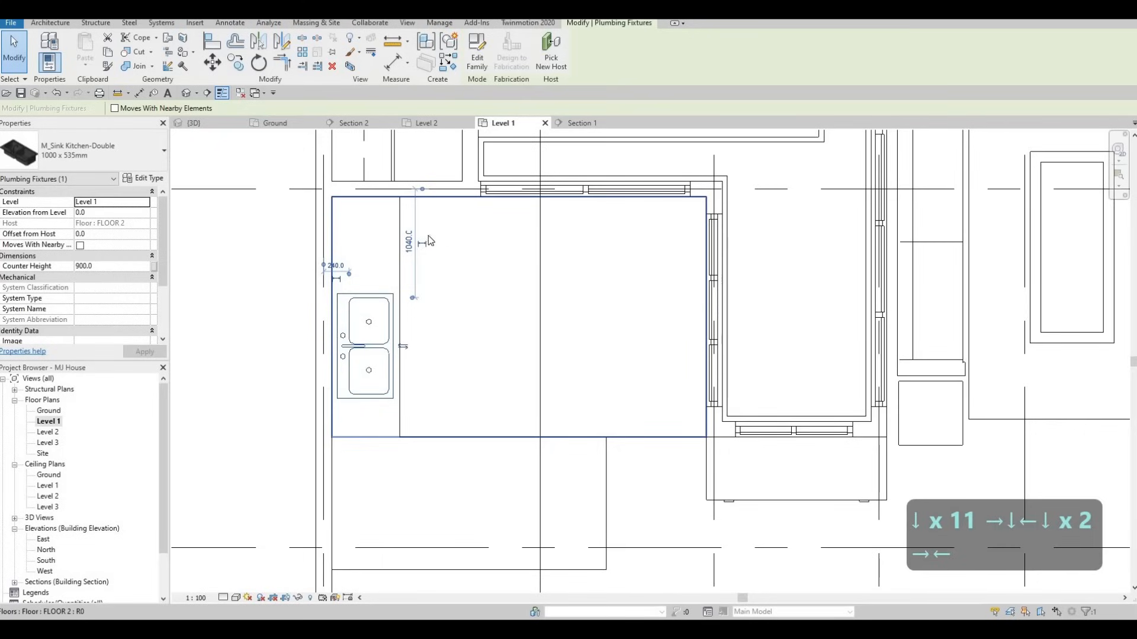
Pan the plan to show the whole counter and clear the selection
mouse_move(431, 232)
middle_mouse_down()
mouse_move(423, 238)
mouse_move(423, 220)
middle_mouse_up()
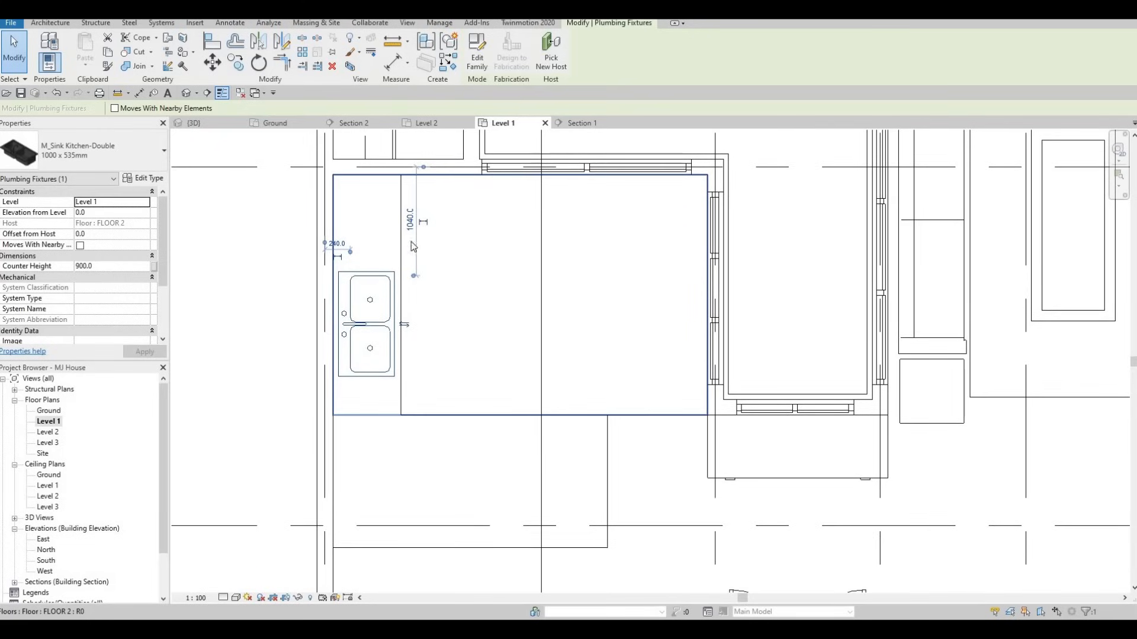
key("Escape")
scroll(419, 289, "down", 4)
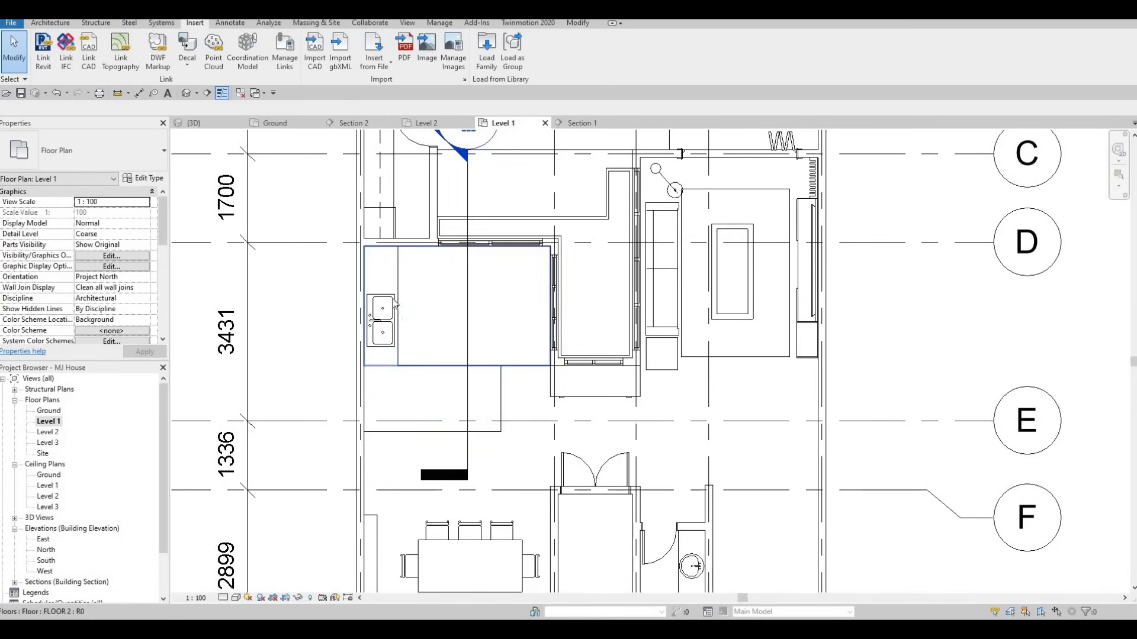
scroll(373, 316, "up", 2)
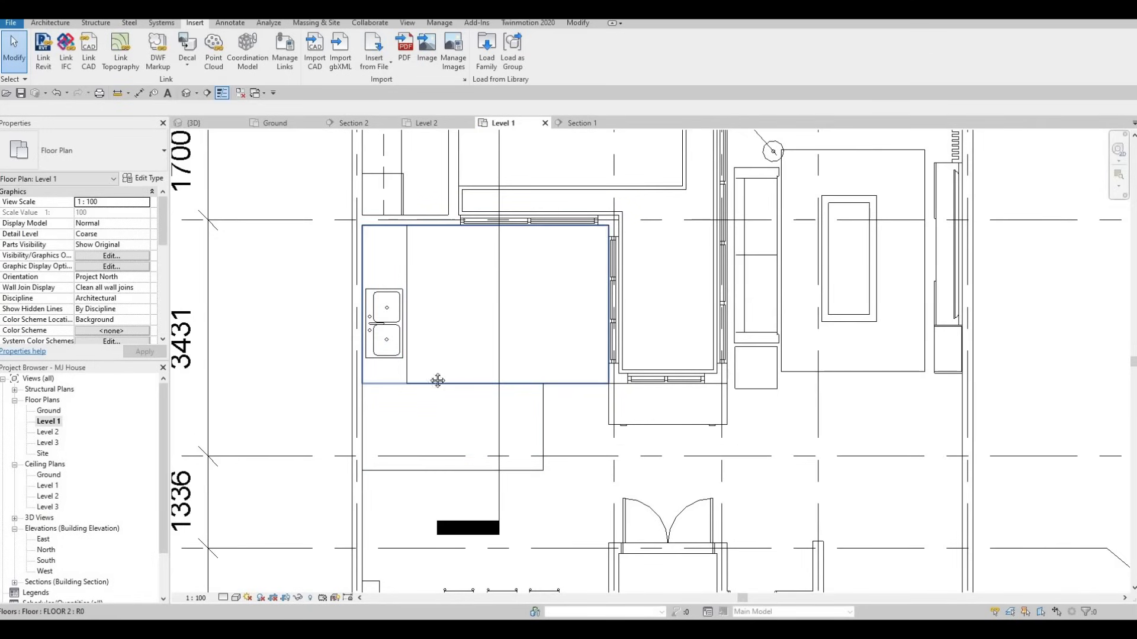
scroll(444, 379, "down", 2)
key("Escape")
scroll(373, 356, "up", 2)
key("Escape")
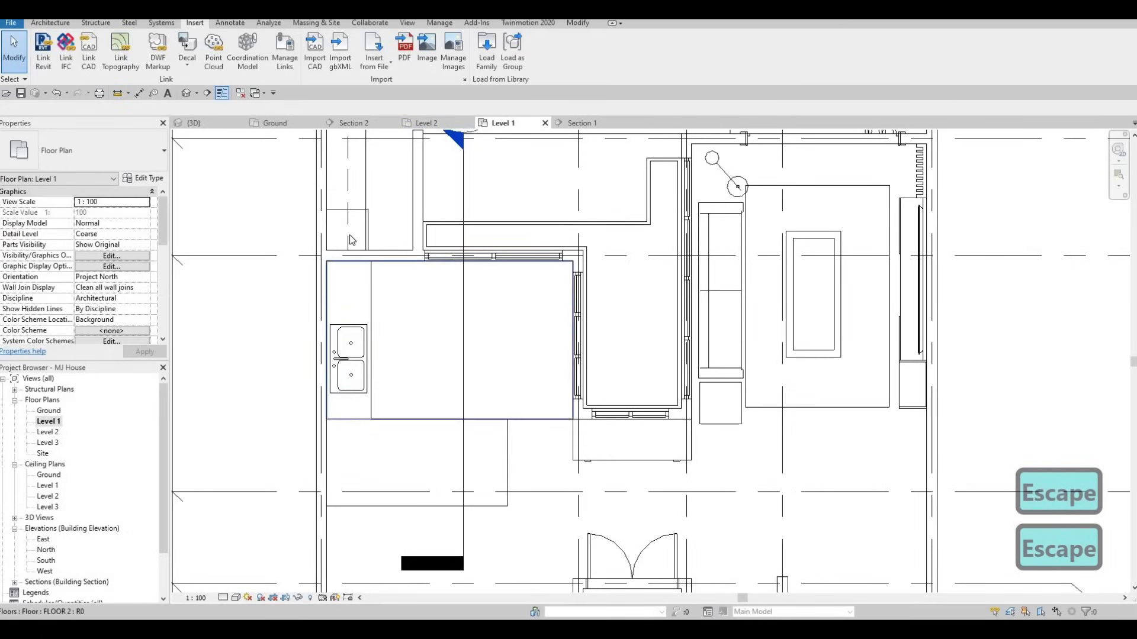
Edit the L-shaped counter in place and start a Void Extrusion from Void Forms
left_click(371, 274)
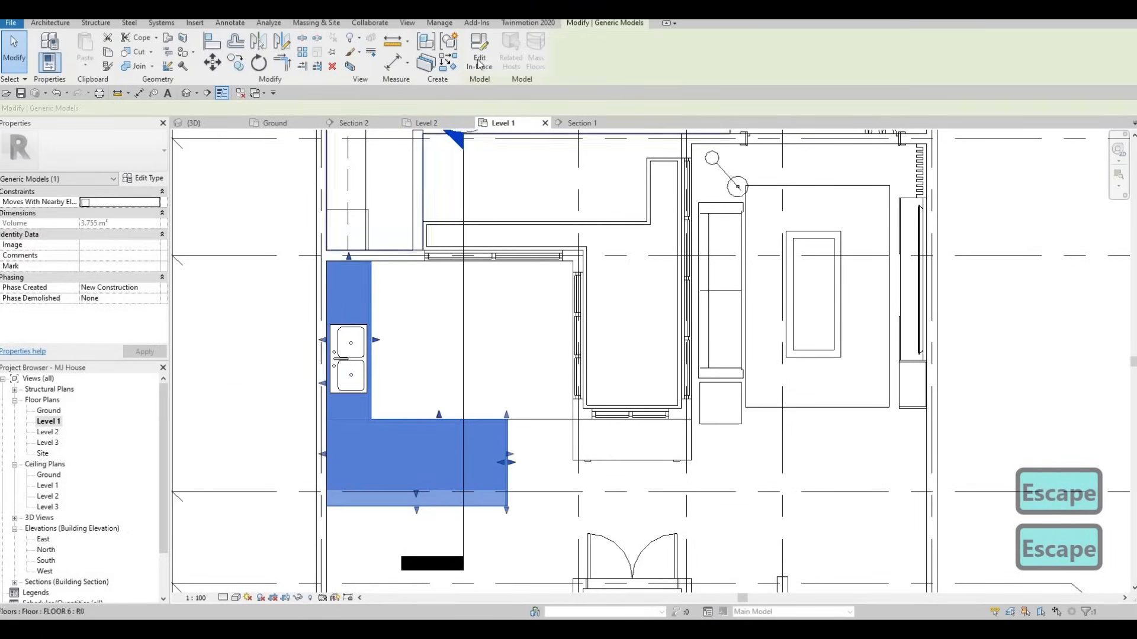
left_click(476, 61)
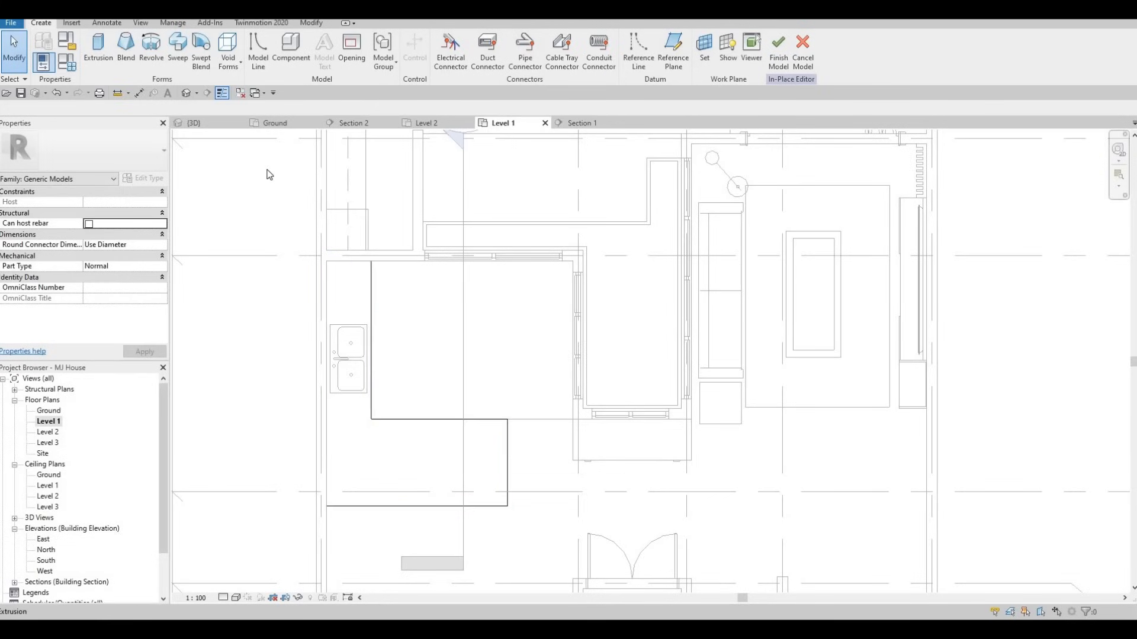
left_click(229, 70)
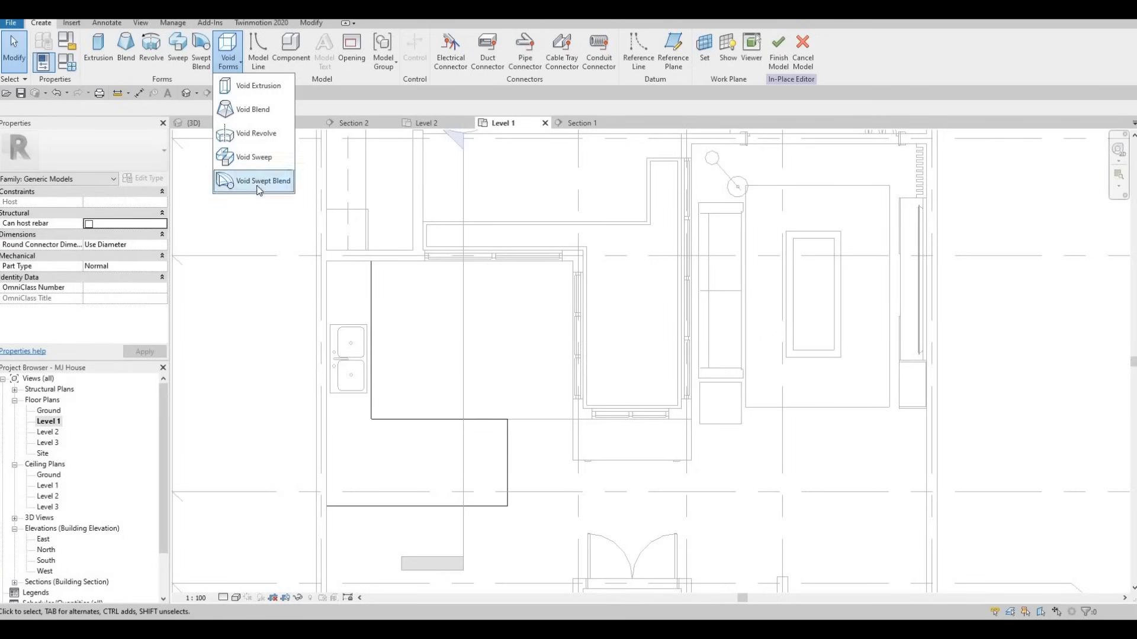
left_click(259, 86)
scroll(355, 347, "up", 5)
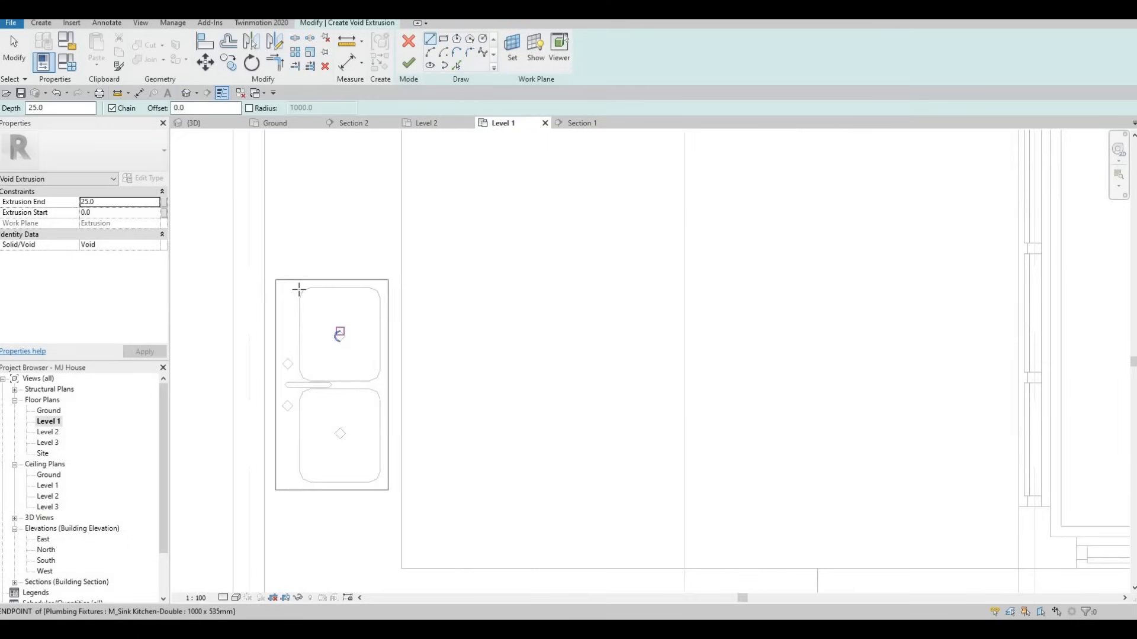
Sketch a rectangle around the double sink from its top-left to bottom-right corner
scroll(298, 286, "up", 3)
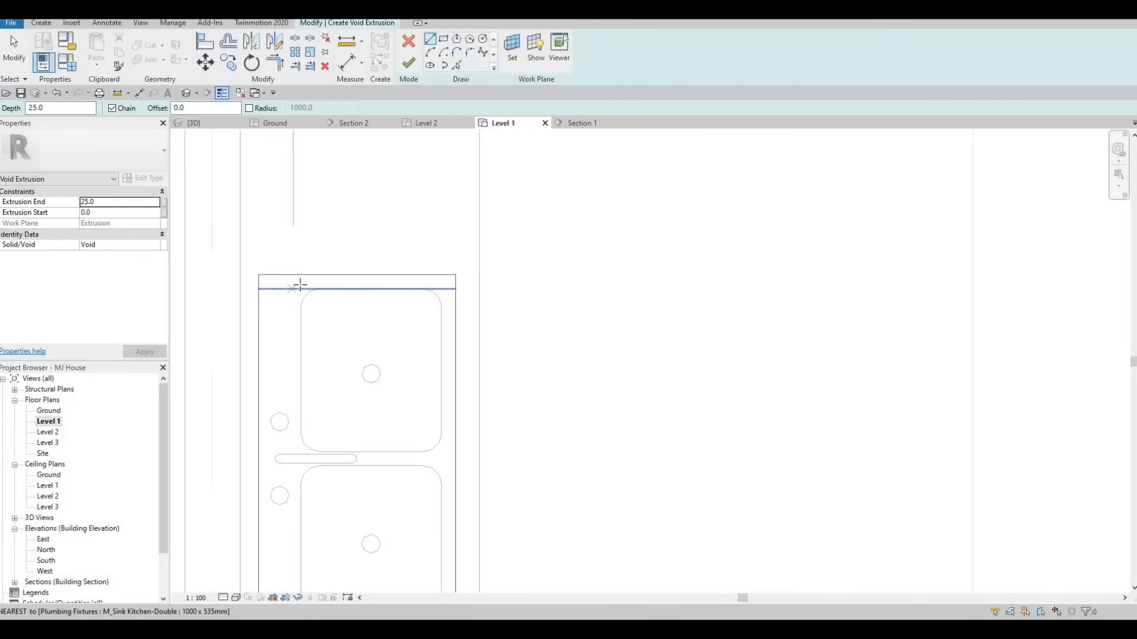
scroll(298, 286, "up", 1)
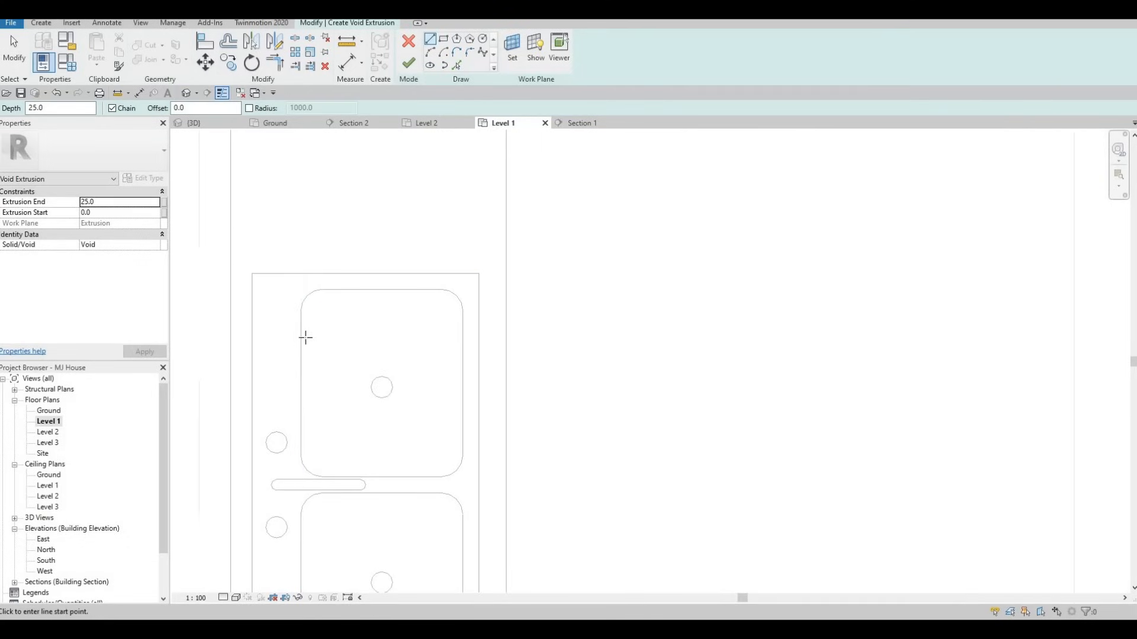
left_click(322, 349)
scroll(310, 323, "down", 2)
key("Escape")
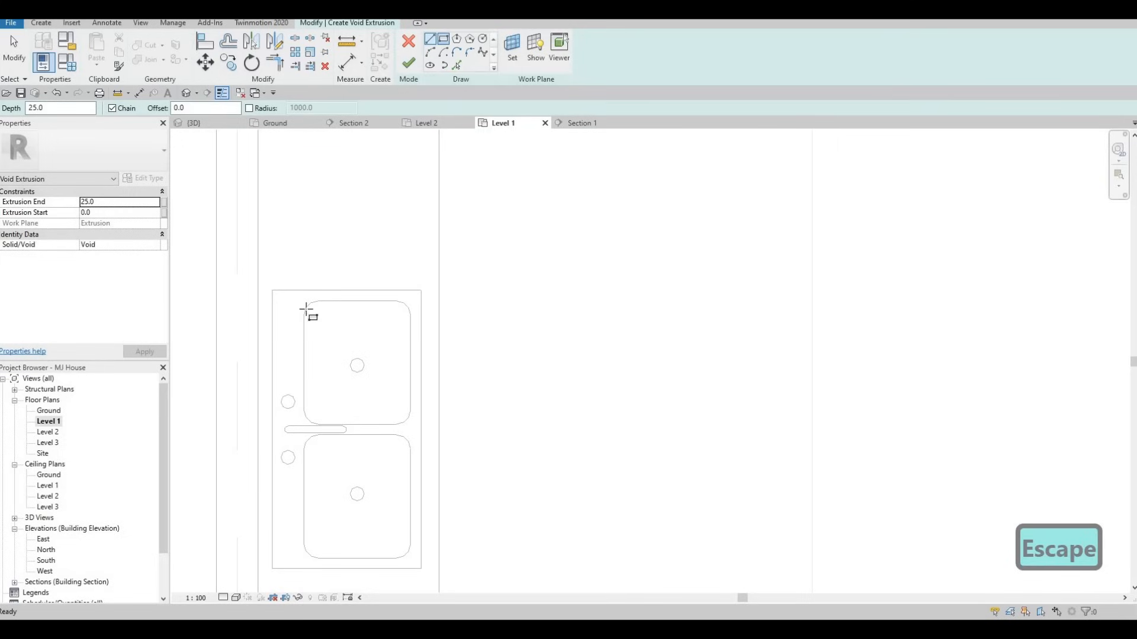
scroll(304, 309, "up", 2)
left_click(319, 330)
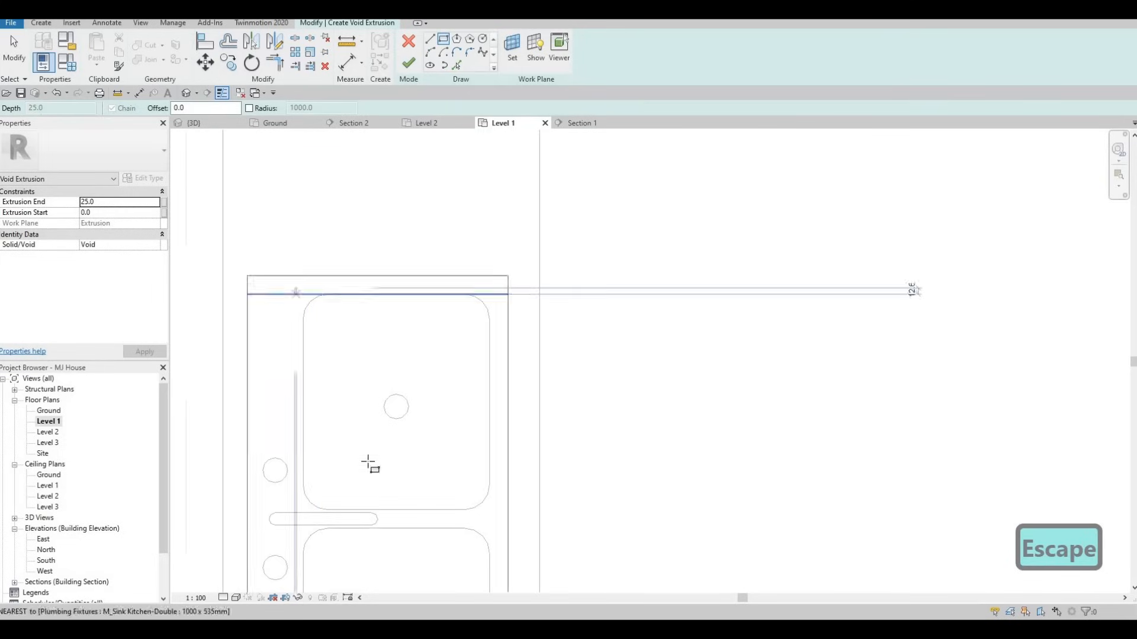
scroll(363, 449, "down", 3)
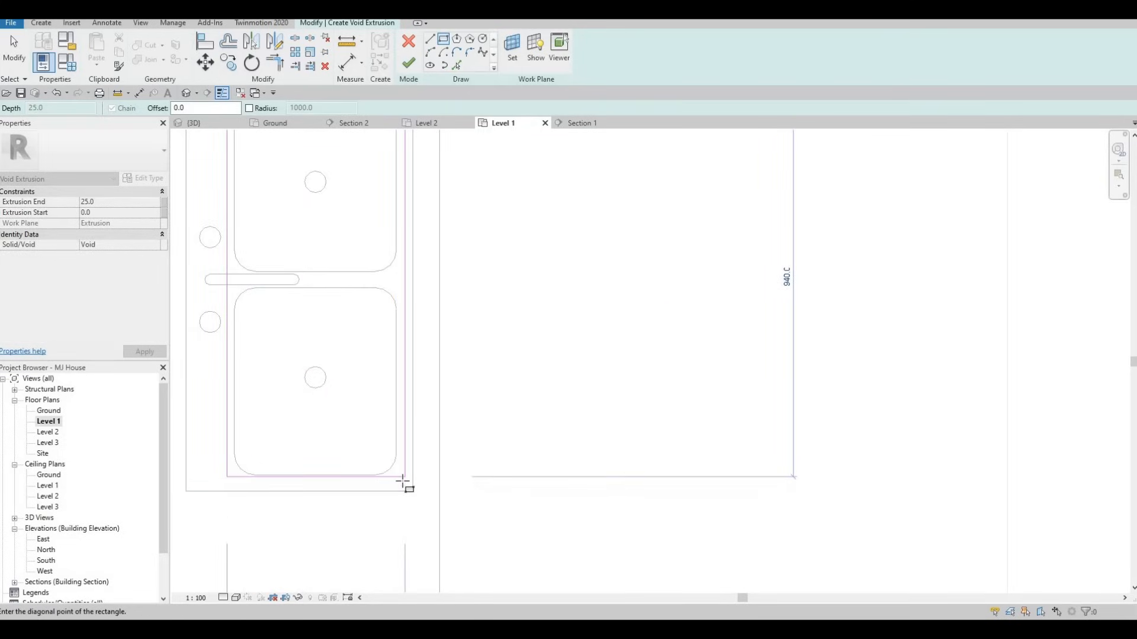
left_click(403, 484)
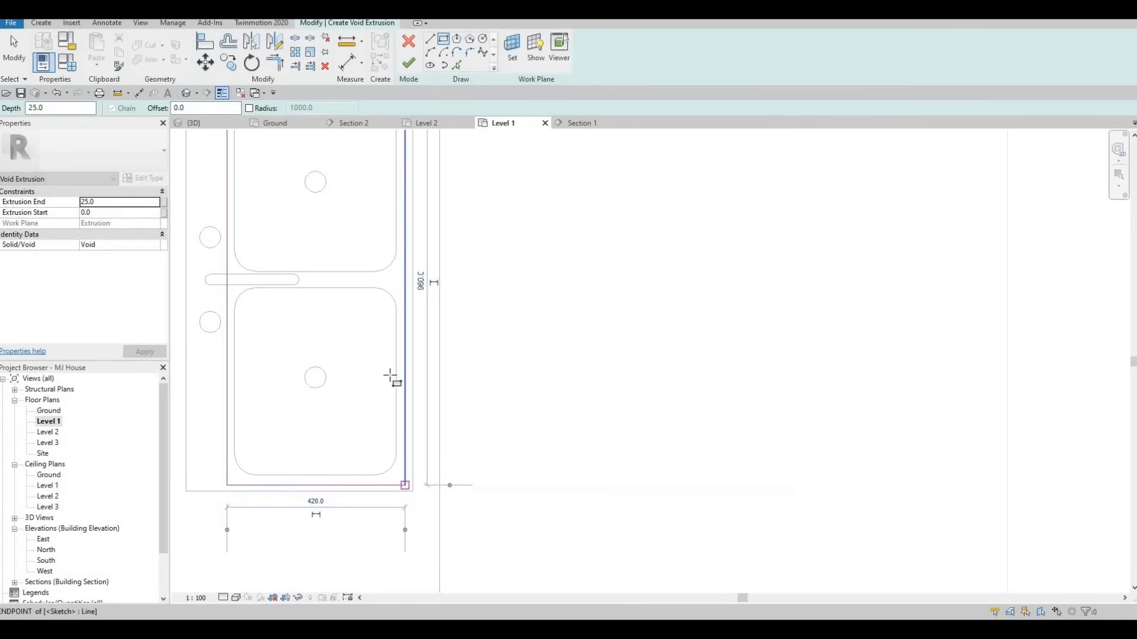
key("Escape")
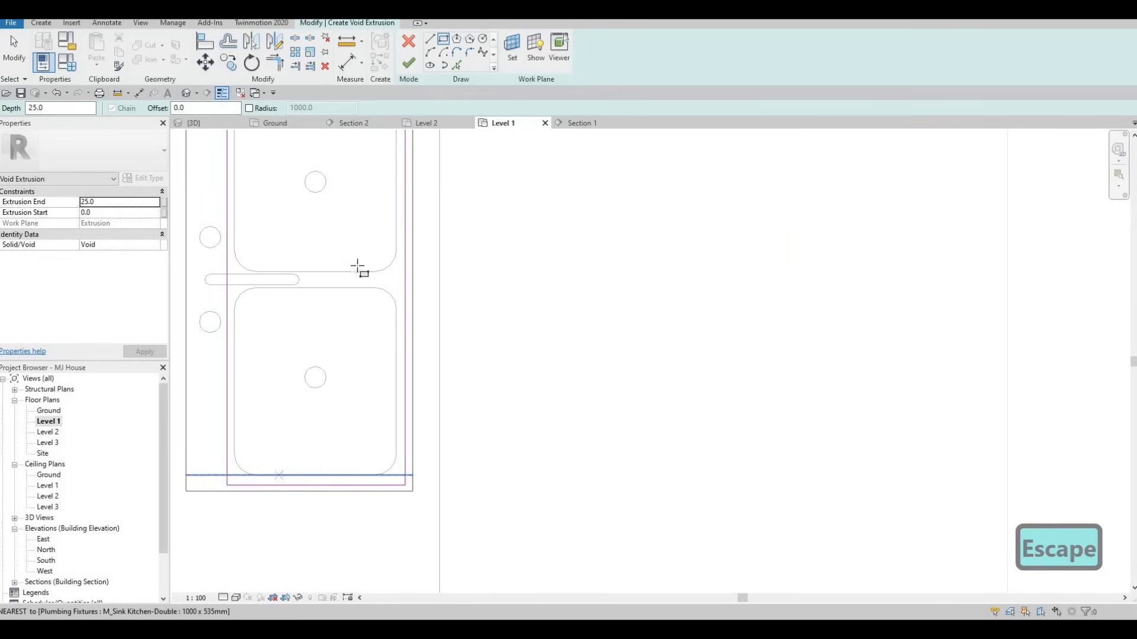
key("Escape")
scroll(334, 396, "down", 1)
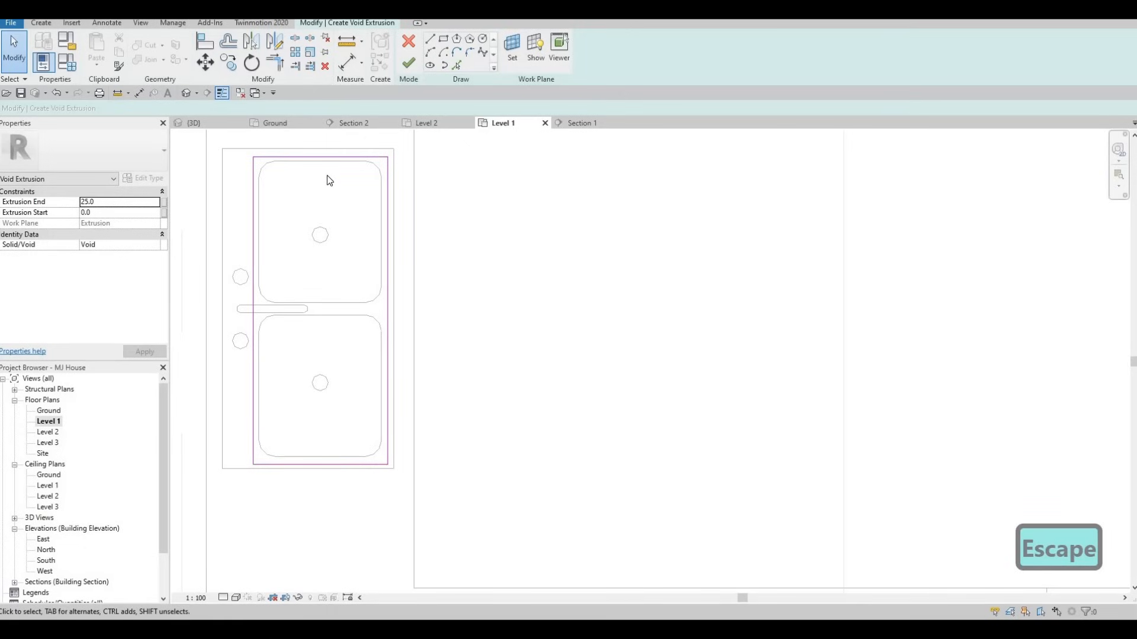
middle_click_drag(326, 180, 325, 212)
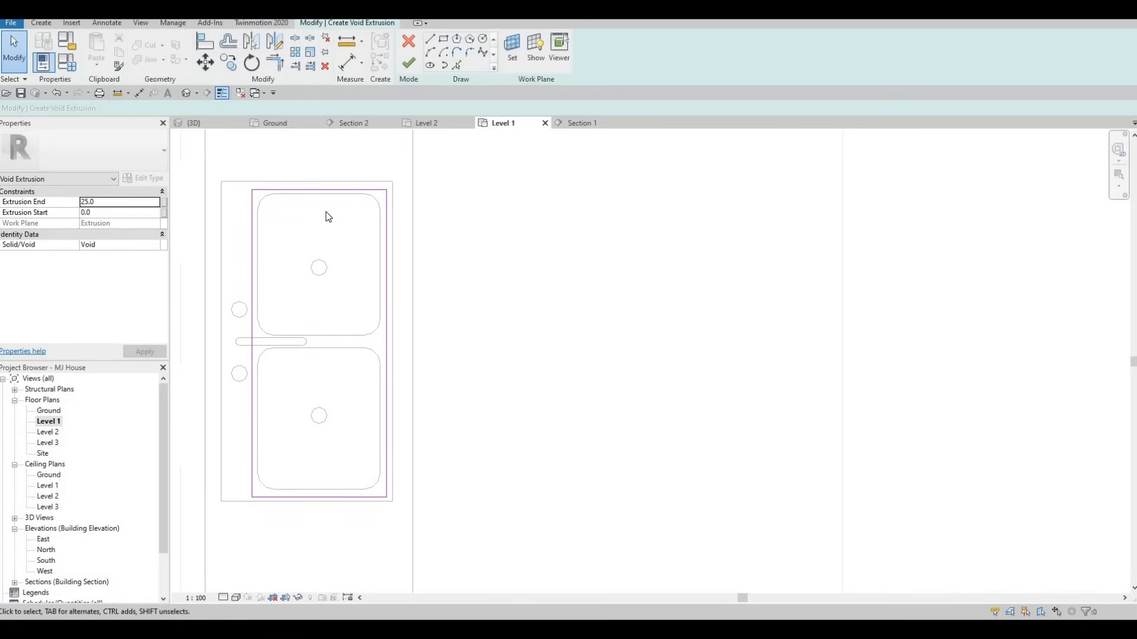
scroll(323, 265, "down", 2)
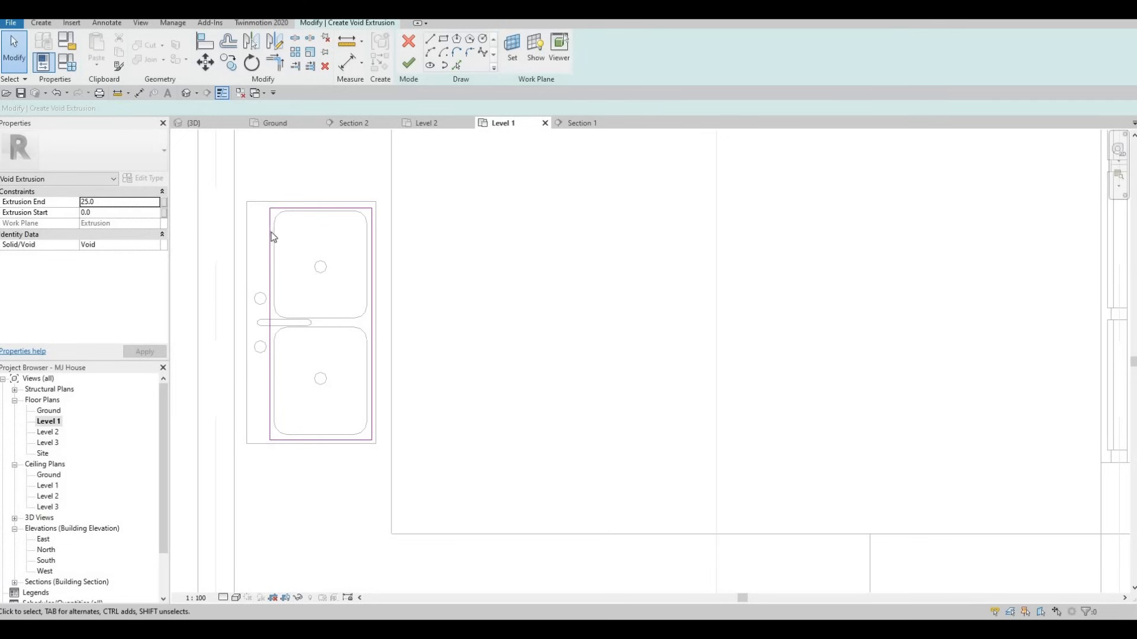
Finish the void, stretch it through the countertop in Section 1, and cut the counter with it
left_click(407, 67)
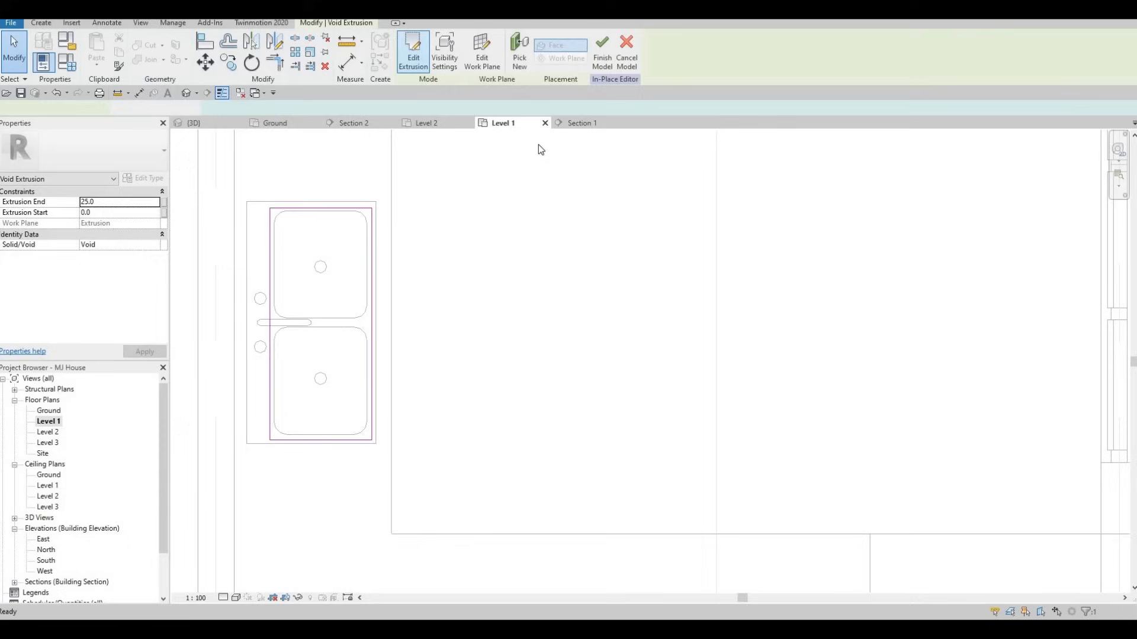
left_click(575, 124)
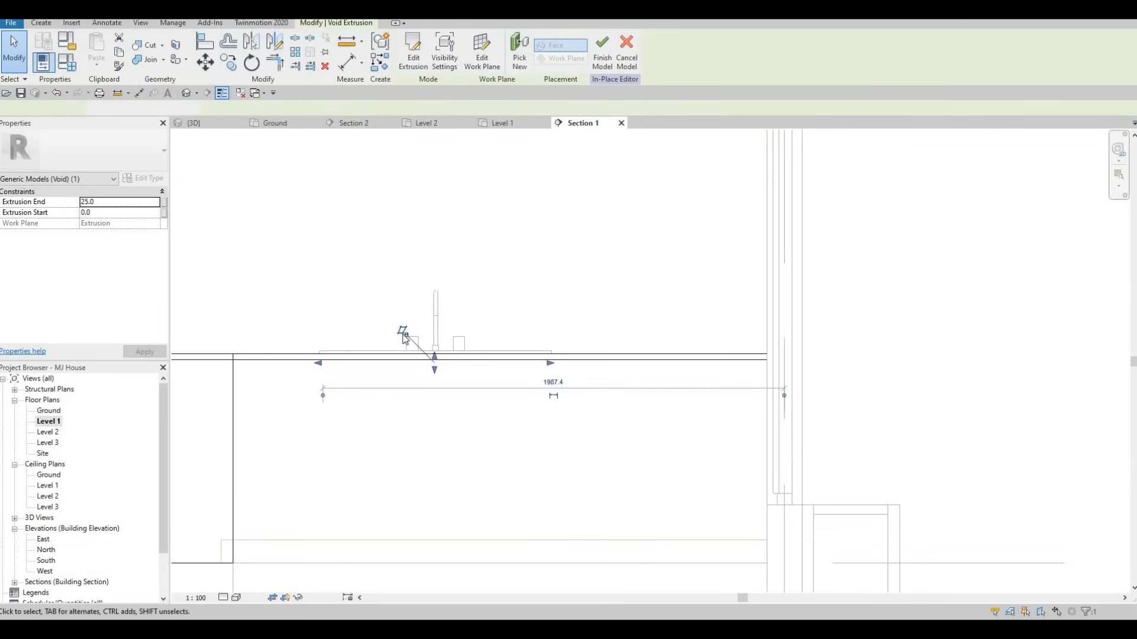
left_click_drag(399, 328, 398, 434)
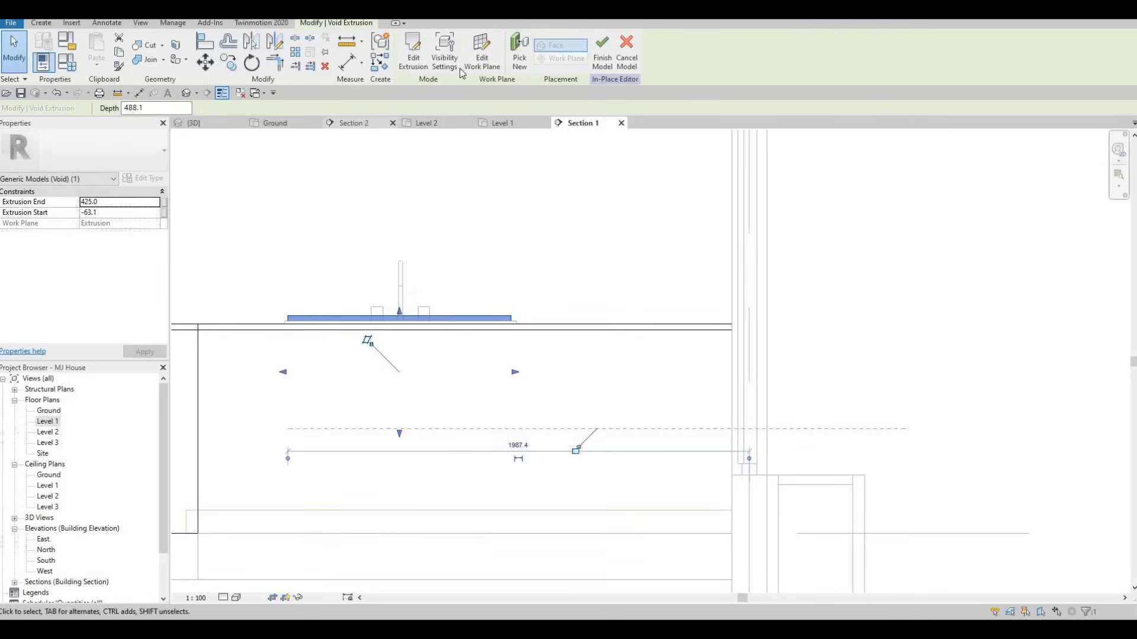
left_click(195, 123)
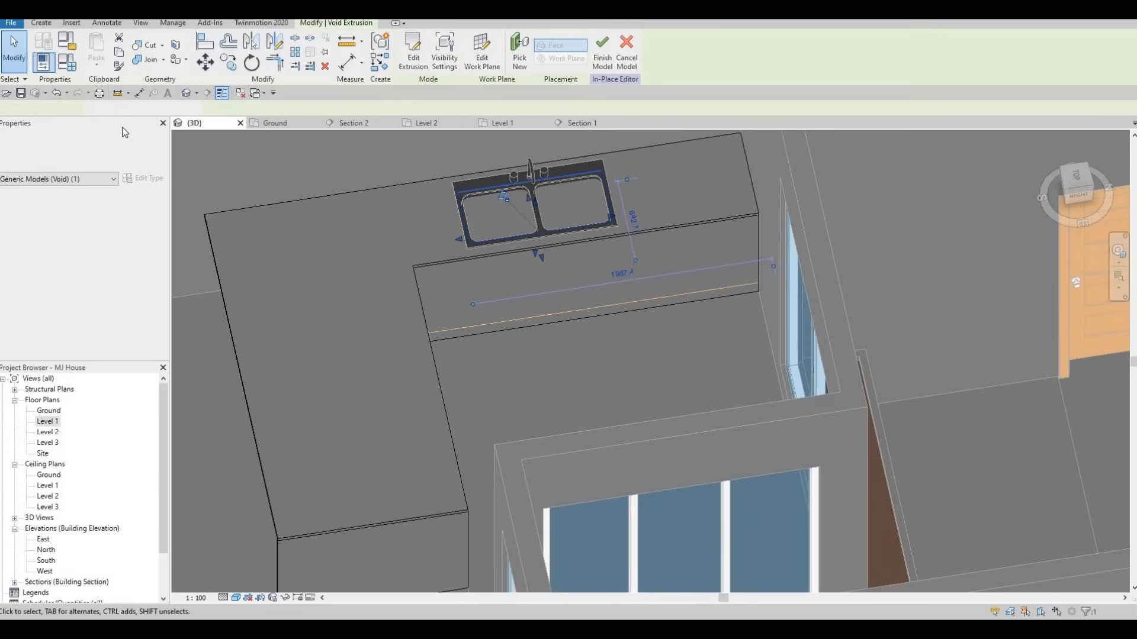
left_click(145, 45)
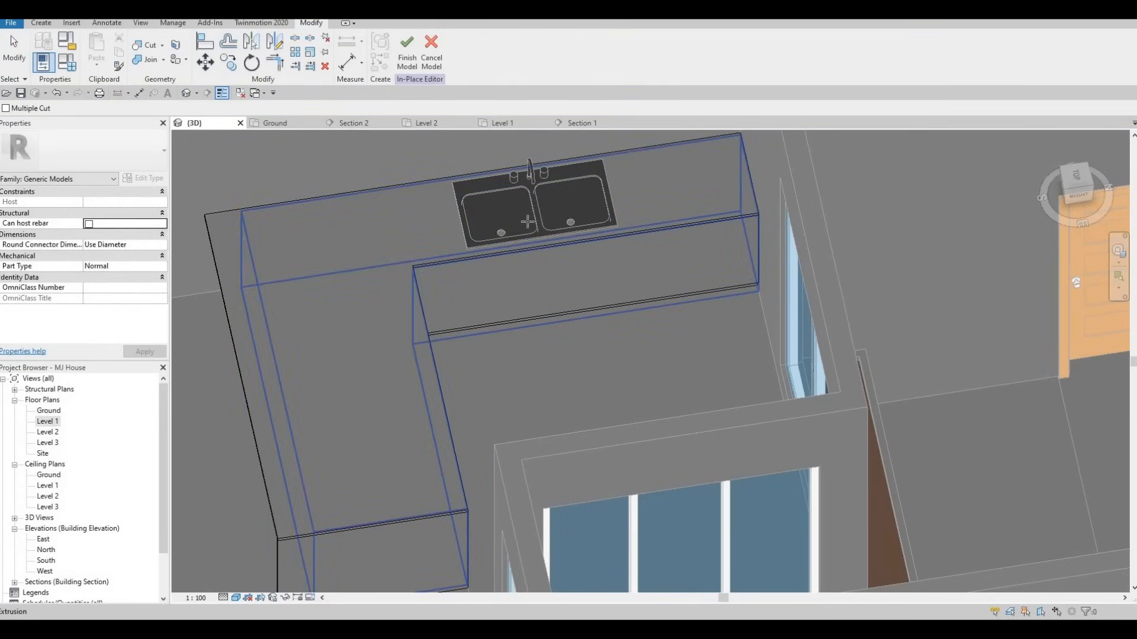
middle_click_drag(520, 255, 507, 279)
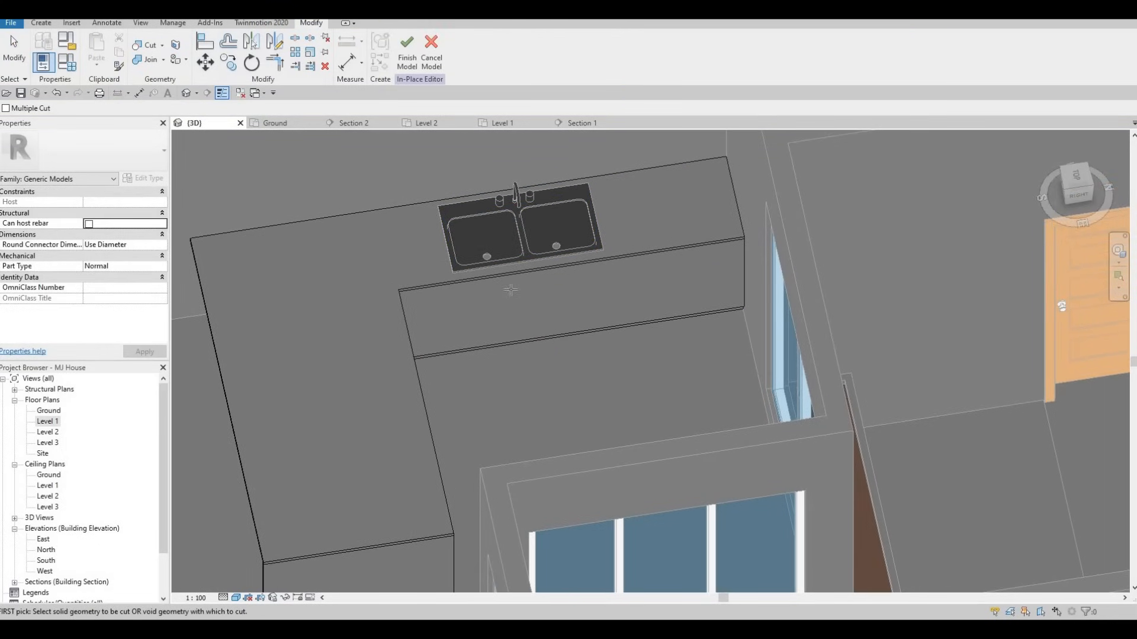
middle_click_drag(439, 263, 421, 310, "shift")
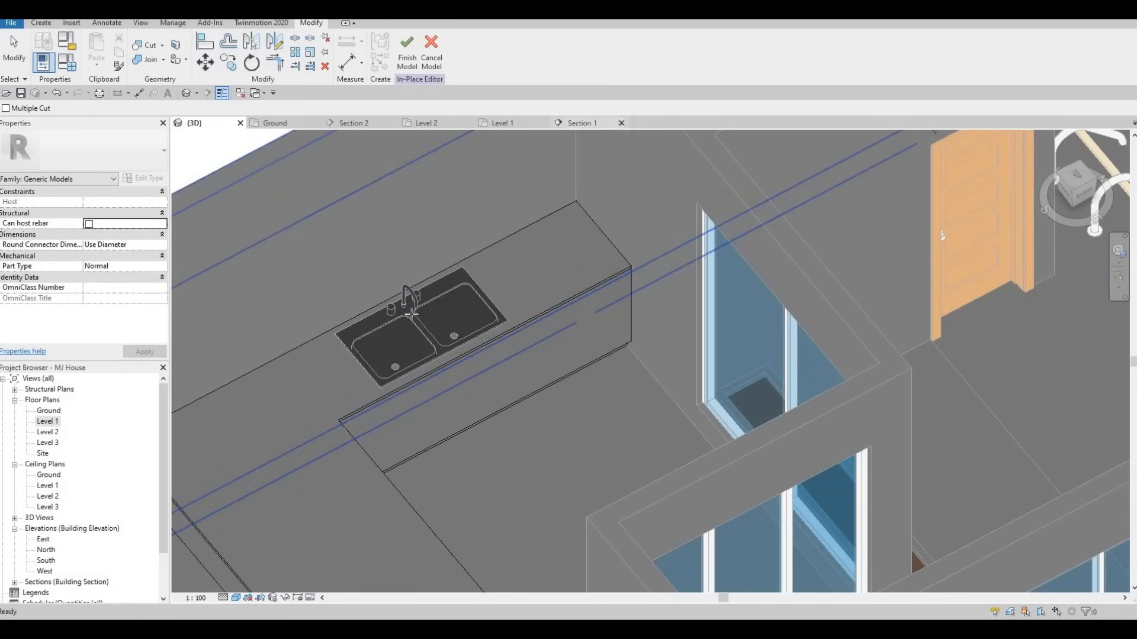
Tab-select the void in Section 1, then check the recessed sink in the 3D view
key("ctrl+Tab")
scroll(438, 324, "down", 2)
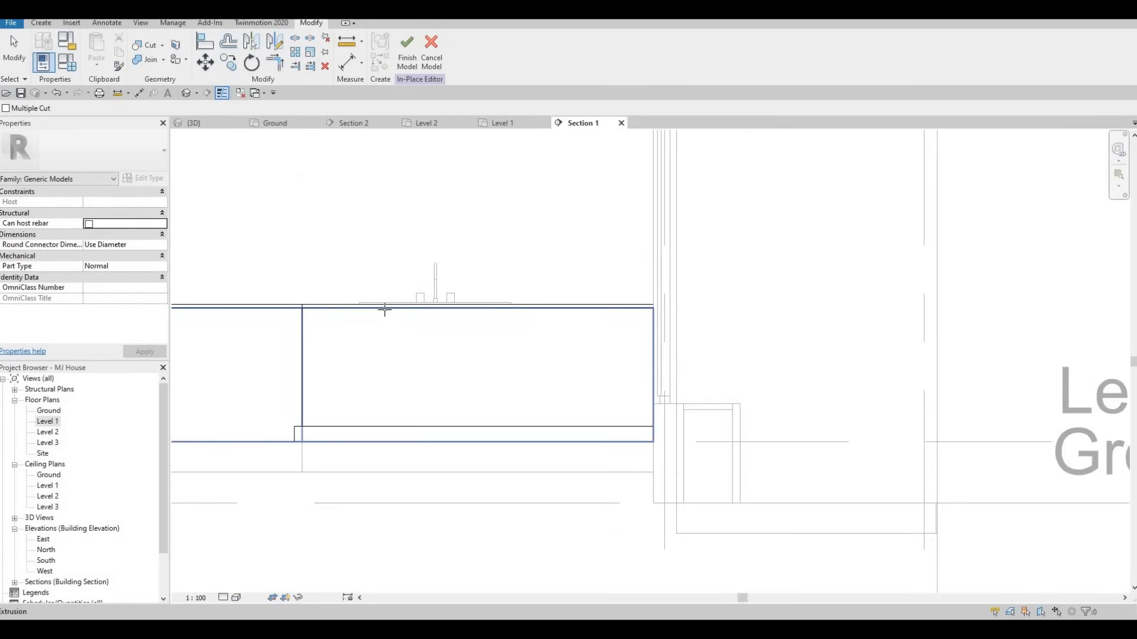
key("Tab")
key("Tab")
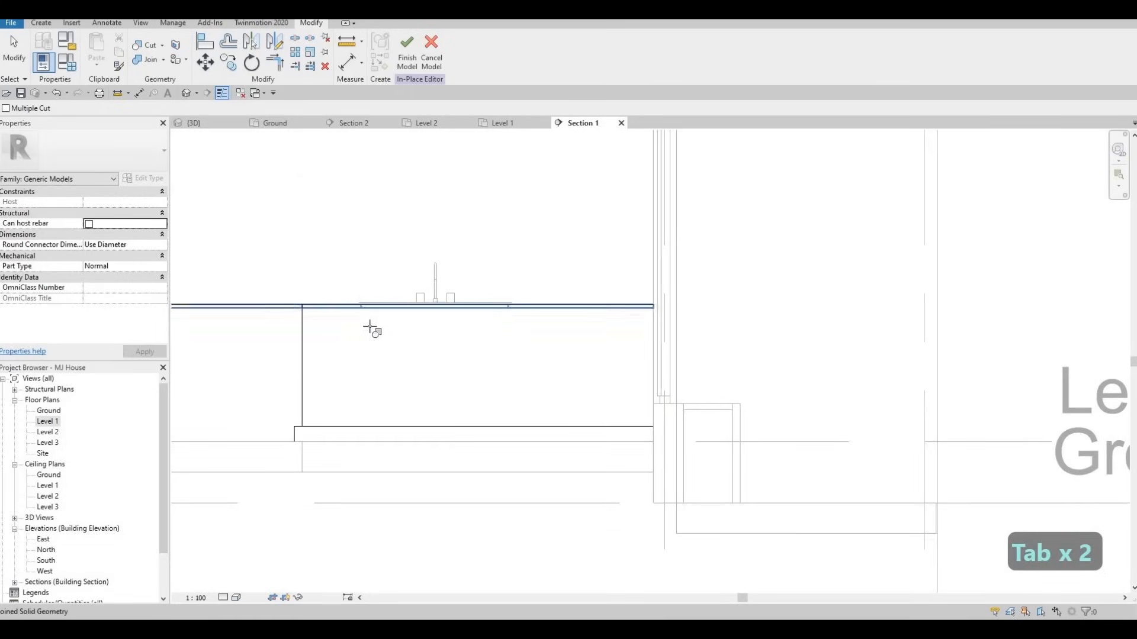
scroll(368, 327, "up", 2)
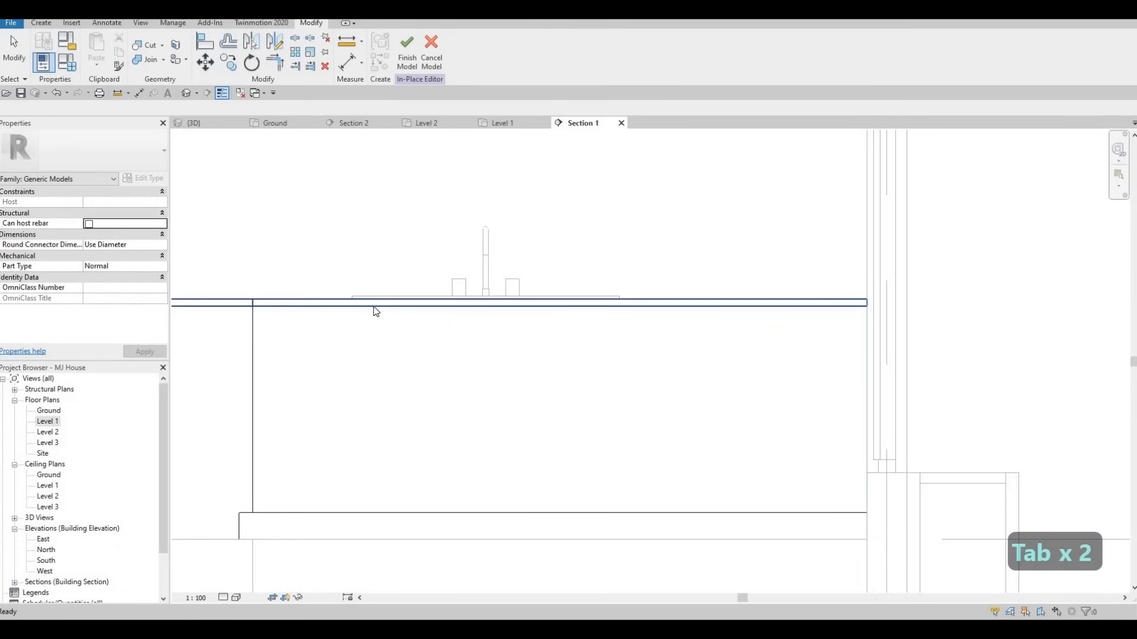
key("Escape")
key("Tab")
key("Tab")
left_click(373, 312)
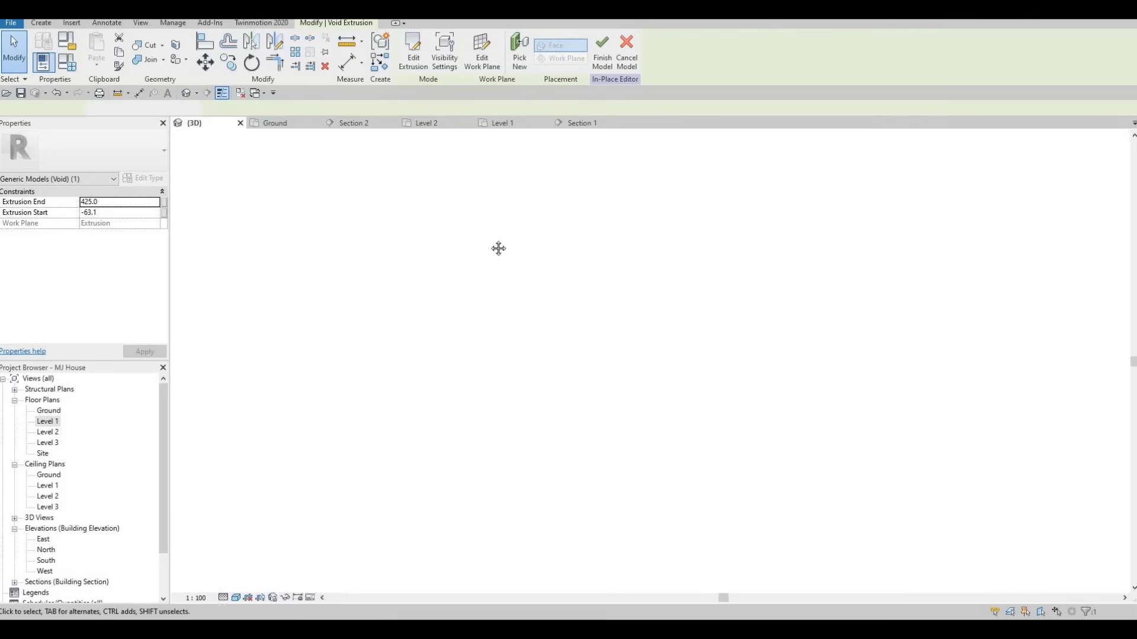
left_click(194, 123)
key("Escape")
key("Escape")
middle_click_drag(463, 418, 459, 388, "shift")
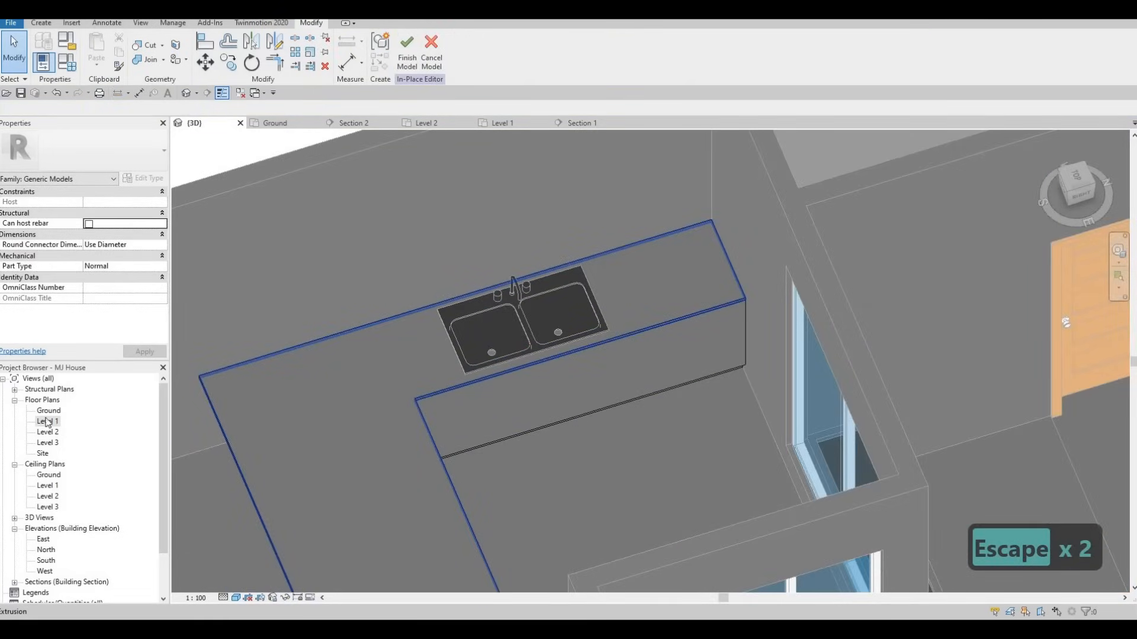
Finish the in-place counter model and pan the Level 1 plan to show the kitchen's counter and sink
double_click(150, 425)
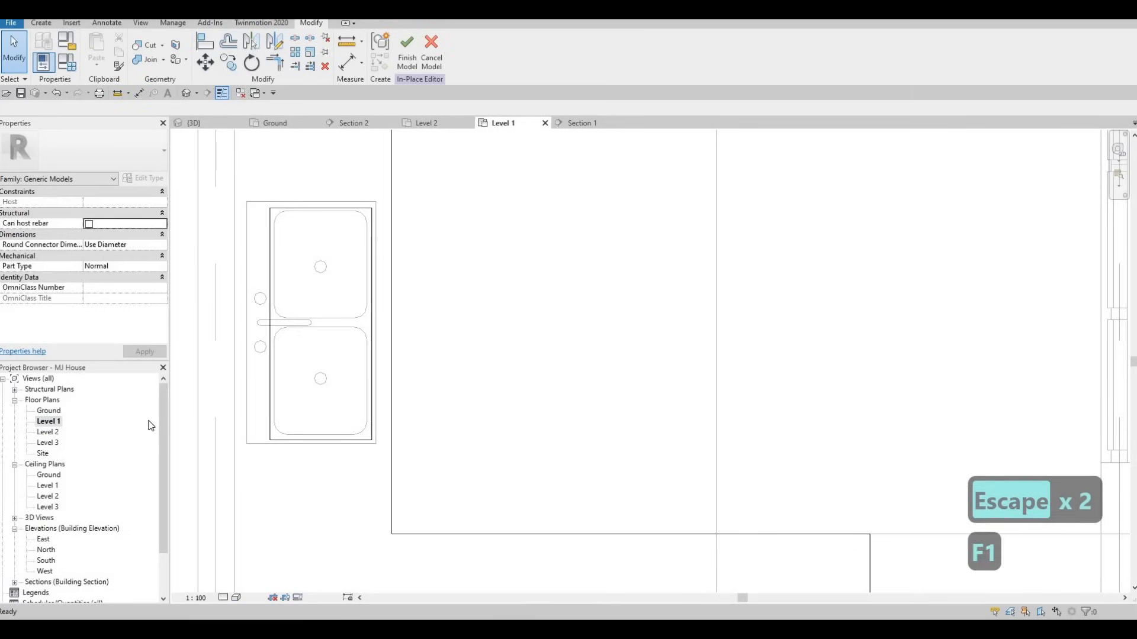
left_click(410, 56)
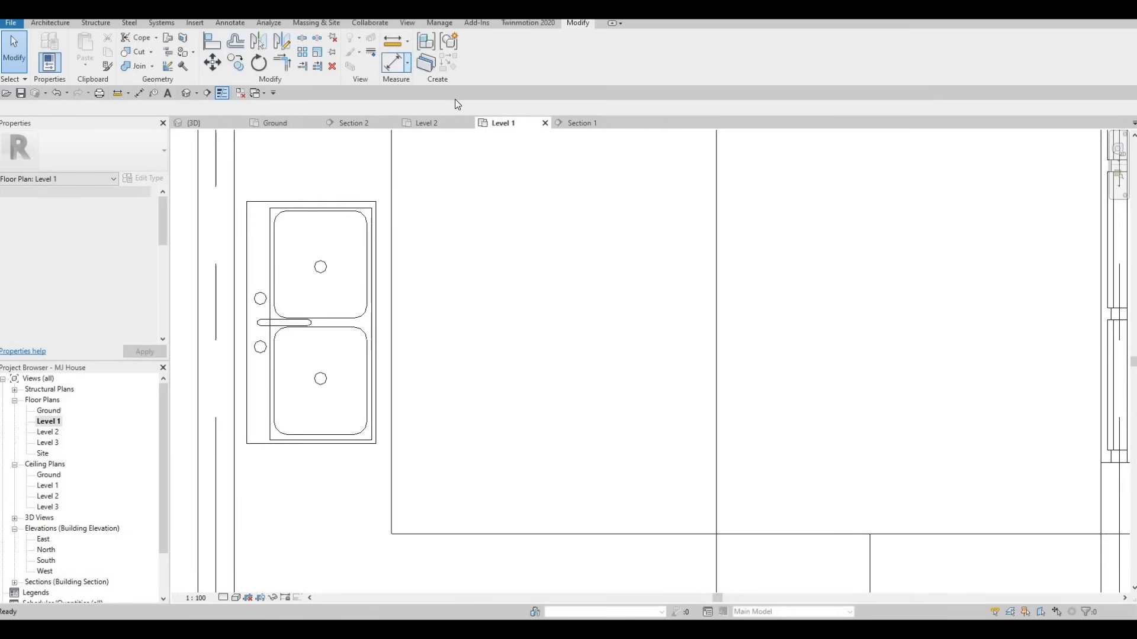
scroll(415, 275, "down", 4)
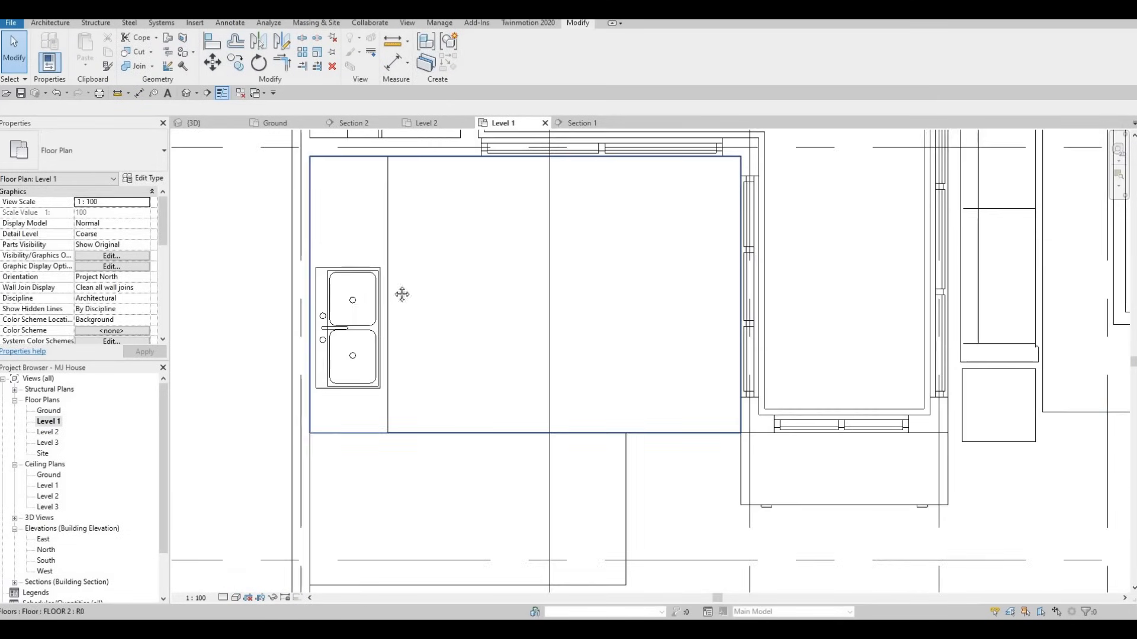
key("Escape")
scroll(356, 219, "down", 2)
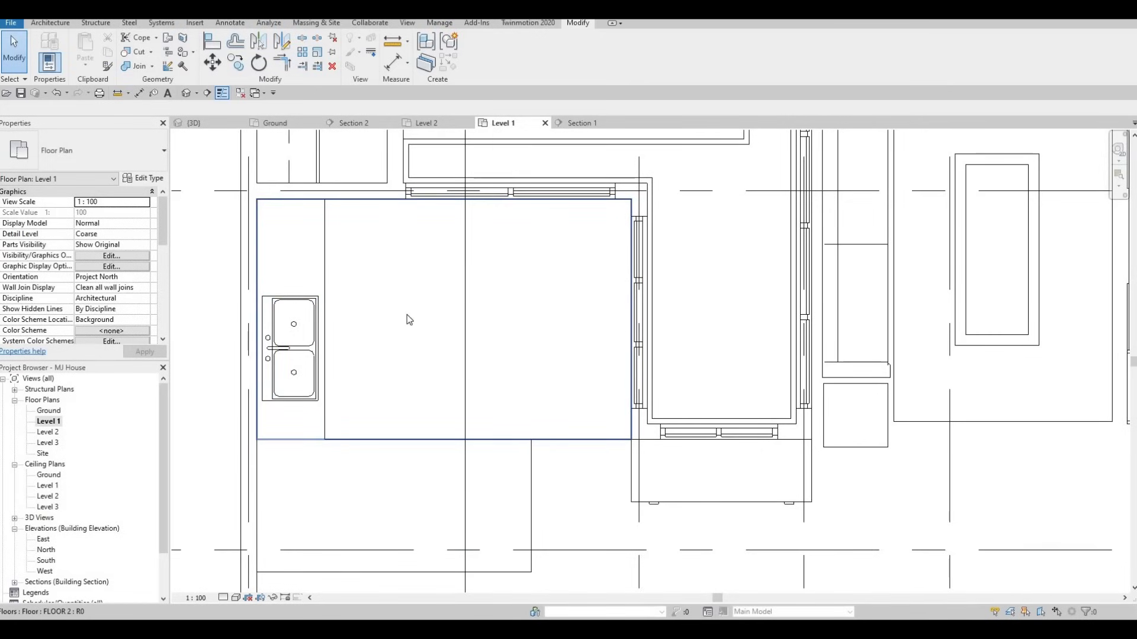
scroll(391, 173, "down", 1)
middle_click_drag(391, 172, 382, 223)
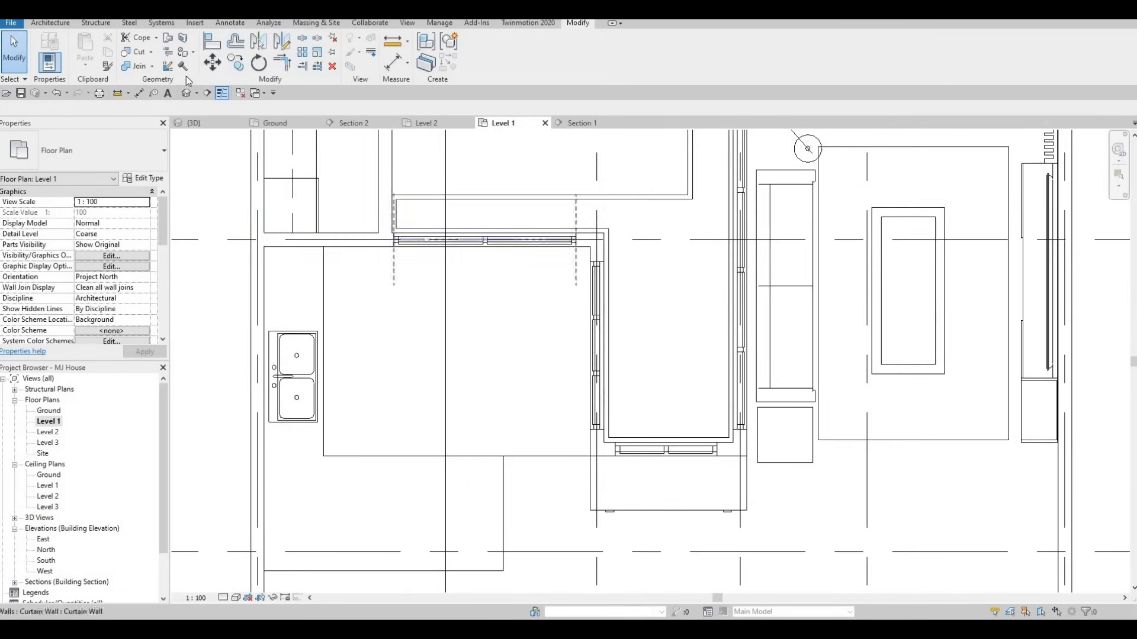
left_click(195, 23)
In Load Family, go up to the Canada library and open the Specialty Equipment folder
left_click(486, 50)
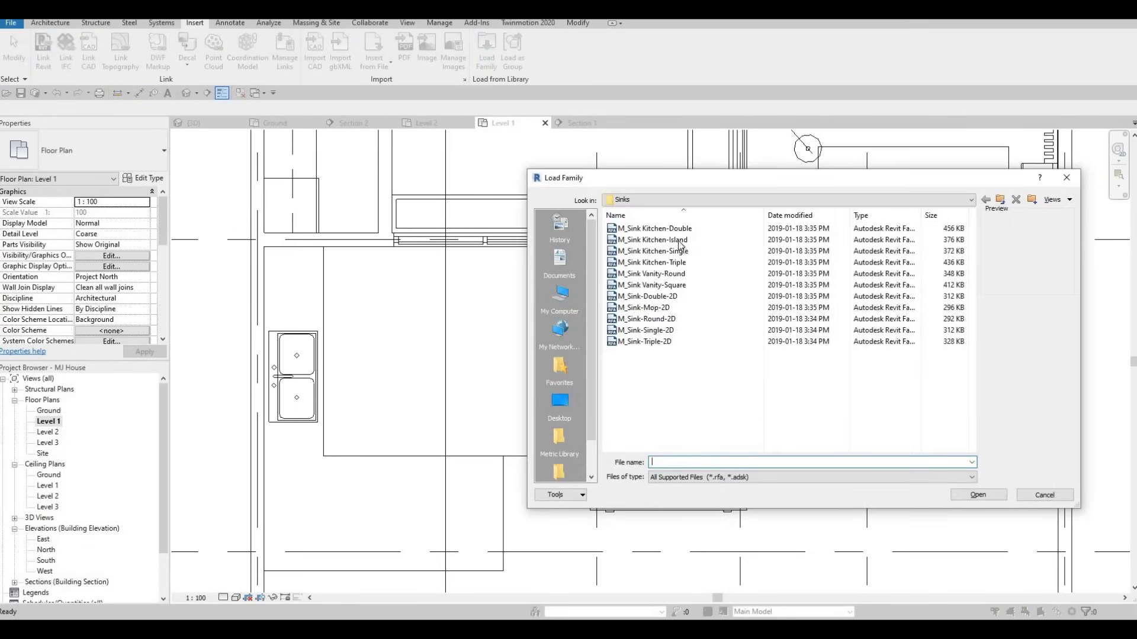
left_click(1000, 200)
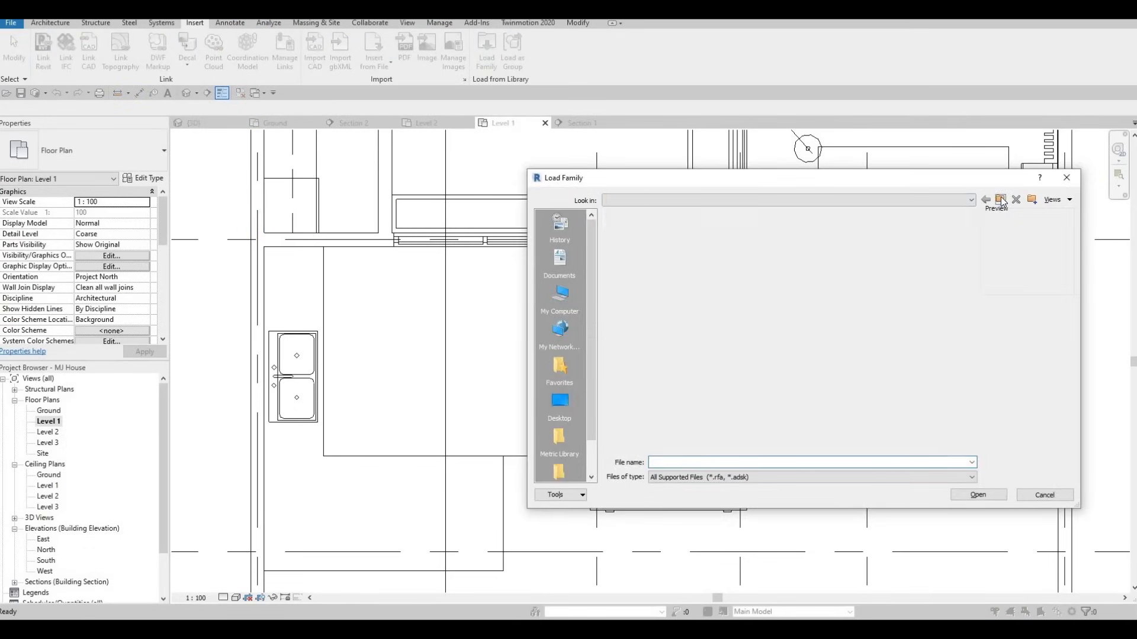
left_click(1000, 200)
left_click(1000, 200)
left_click(1000, 199)
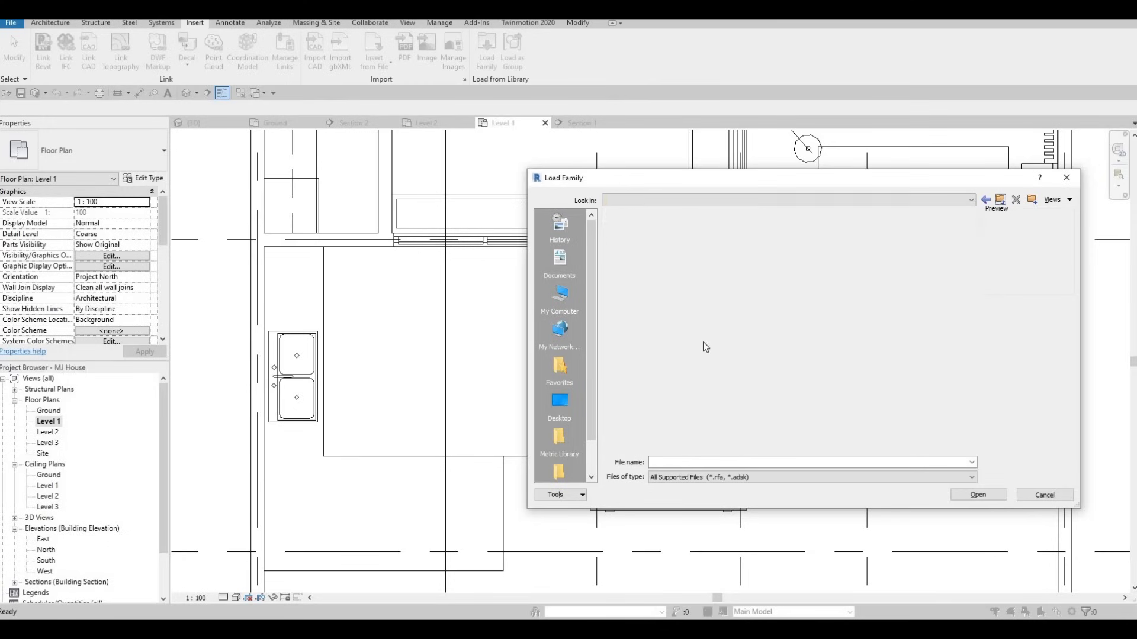
scroll(701, 339, "down", 2)
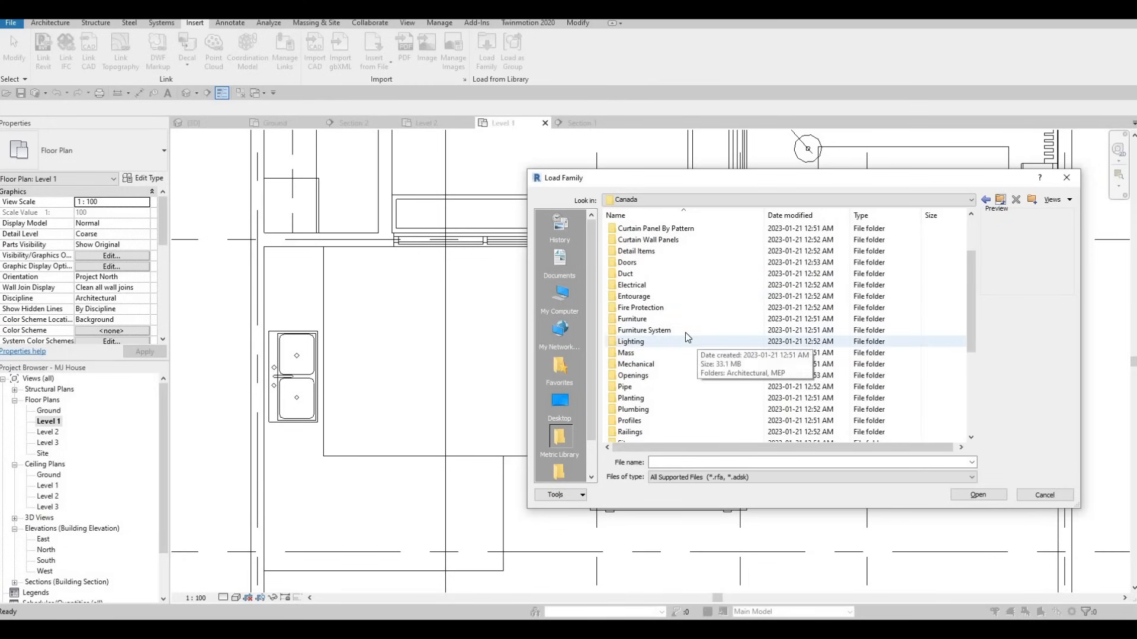
scroll(680, 350, "down", 3)
double_click(672, 352)
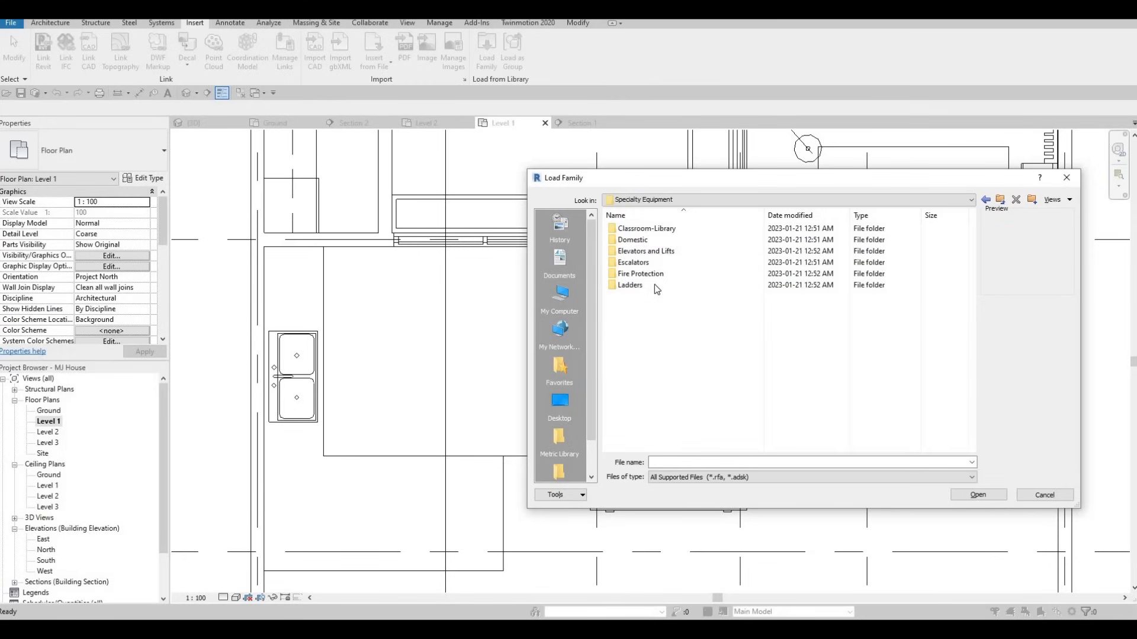
Open Domestic > Mid-Range and load M_Refrigerator-French_Door-with_Ice_and_Water_Dispenser
left_click(638, 241)
double_click(639, 240)
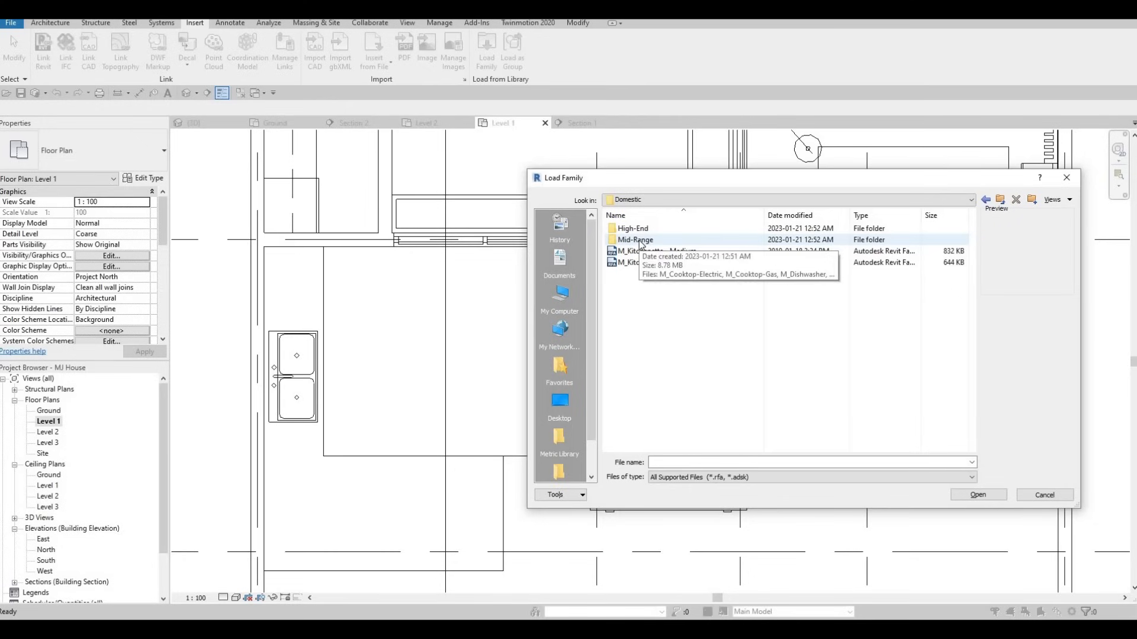
double_click(636, 239)
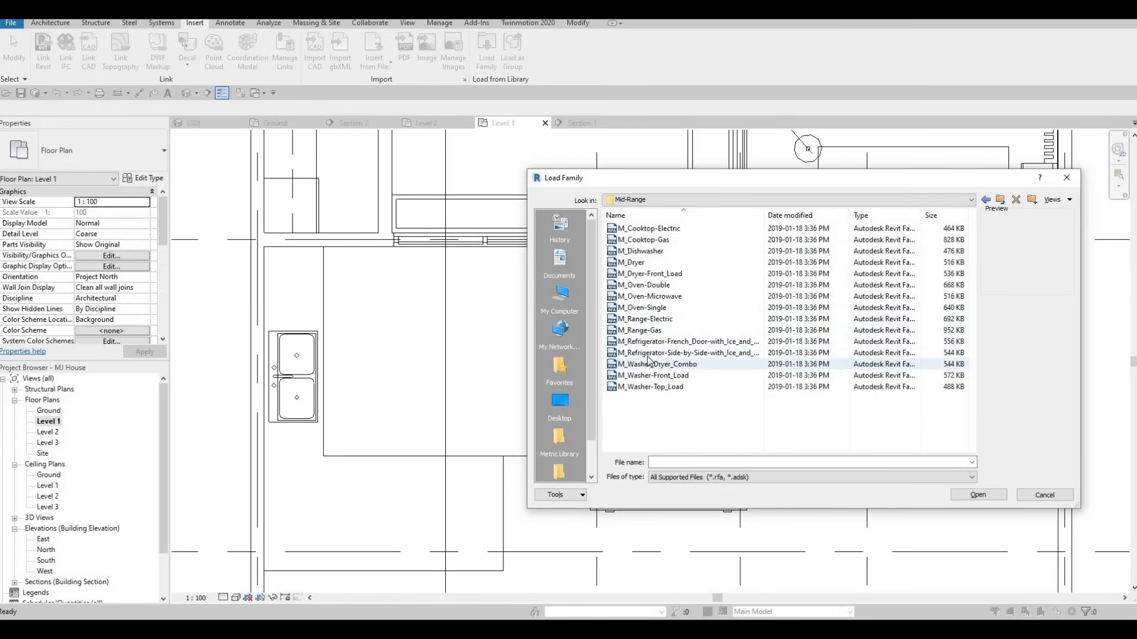
left_click(649, 346)
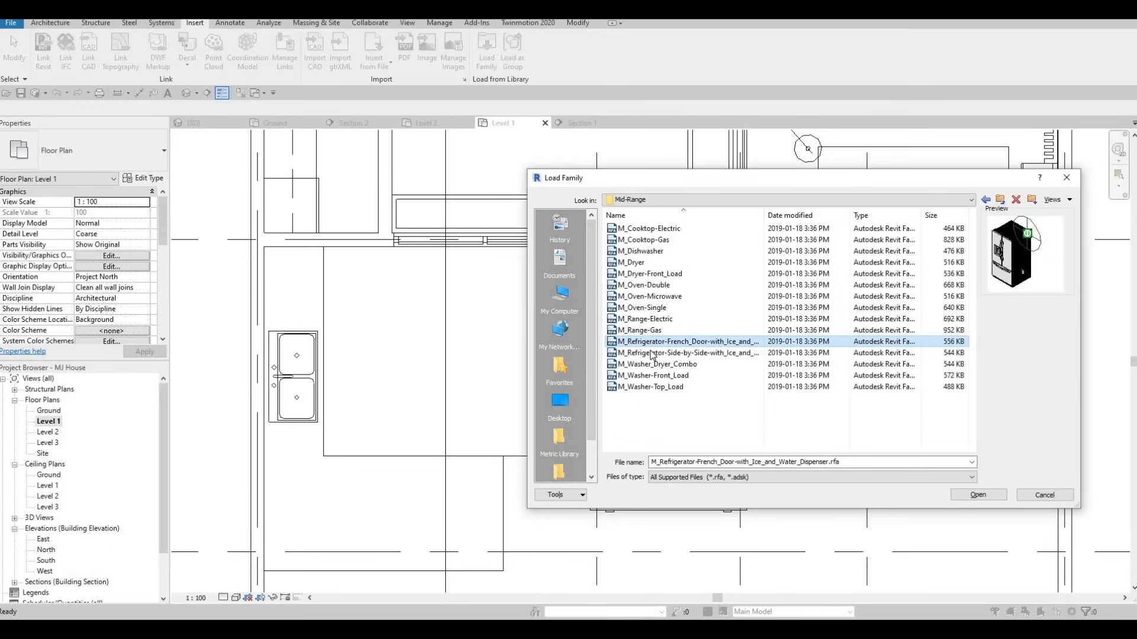
left_click(650, 350)
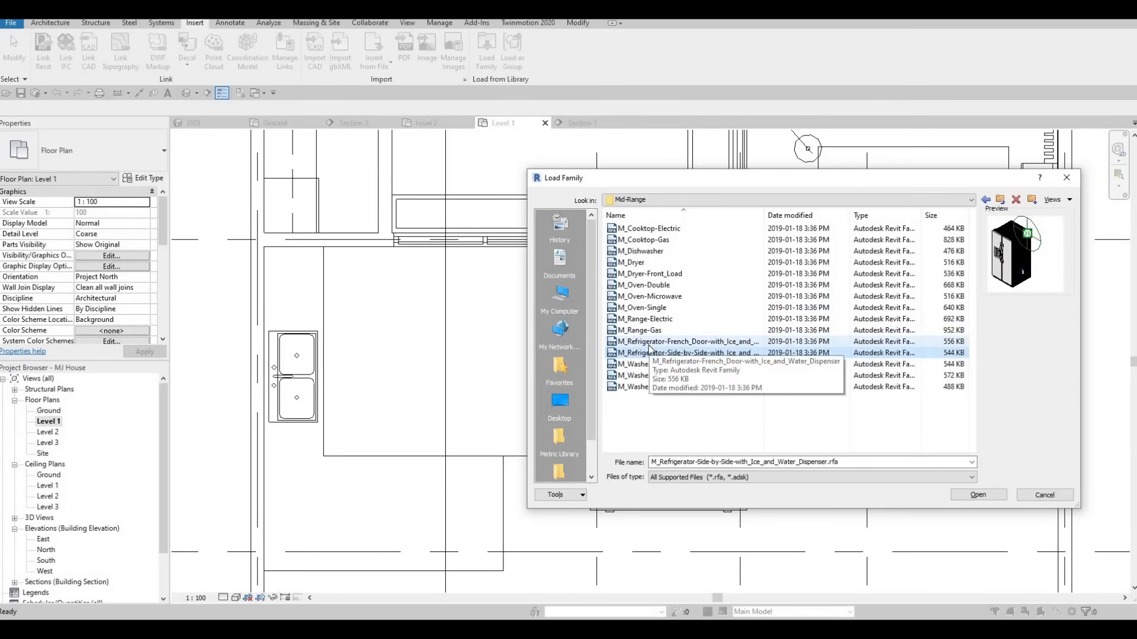
left_click(647, 344)
left_click(980, 493)
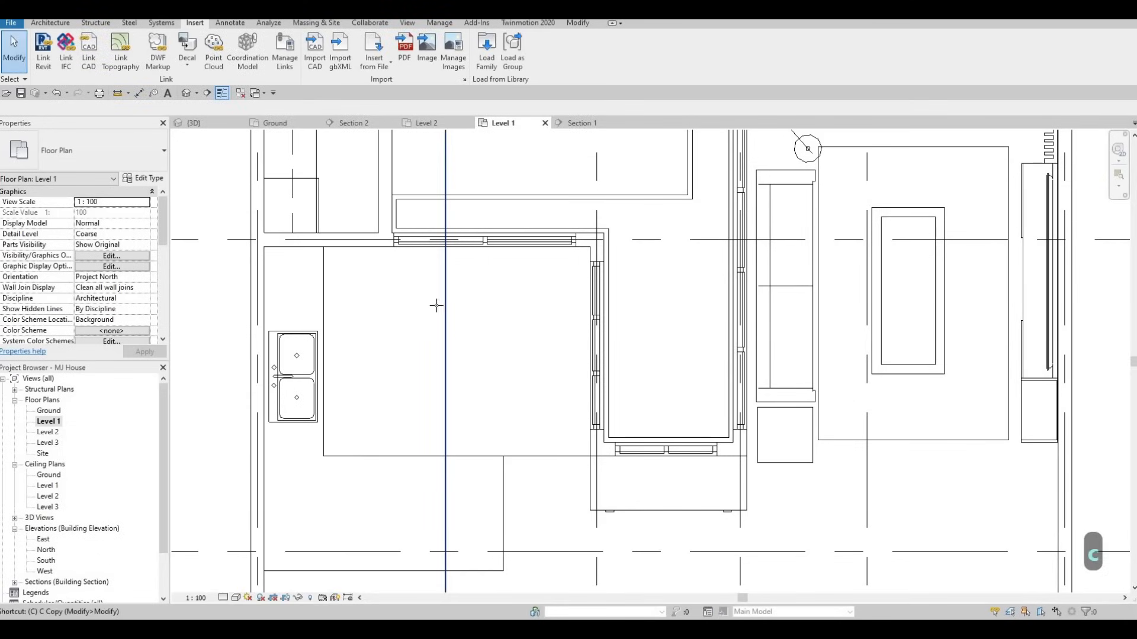
Place one 900mm French Door refrigerator above the double sink, shift it into position, and select it
left_click(379, 241)
scroll(379, 241, "up", 2)
key("Escape")
key("Escape")
left_click_drag(428, 288, 444, 317)
key("Escape")
key("Escape")
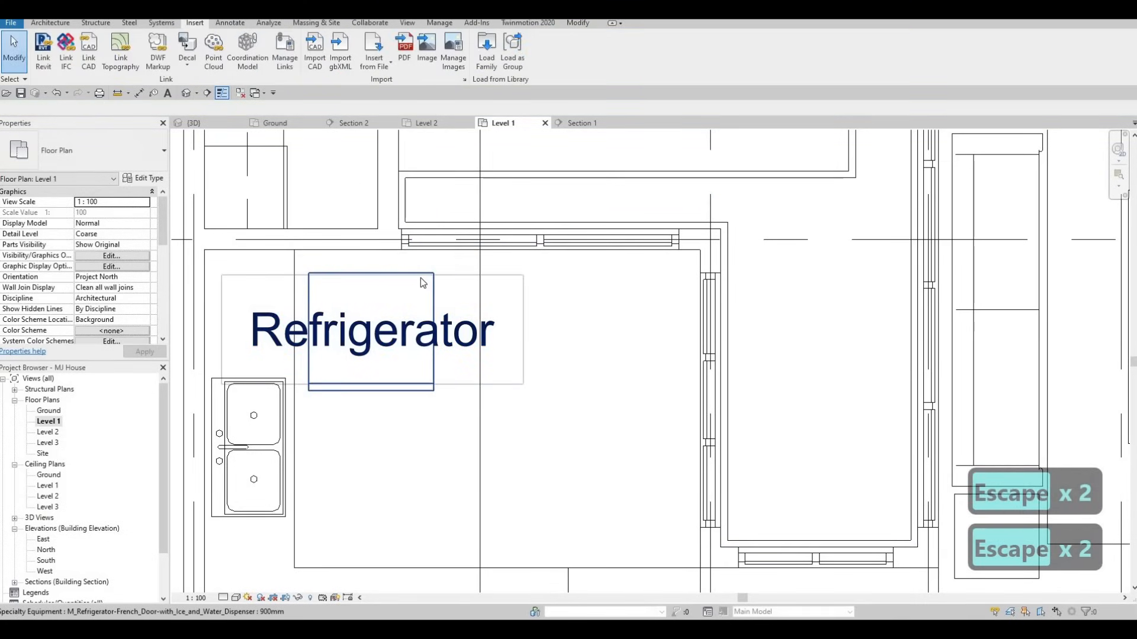
left_click(375, 274)
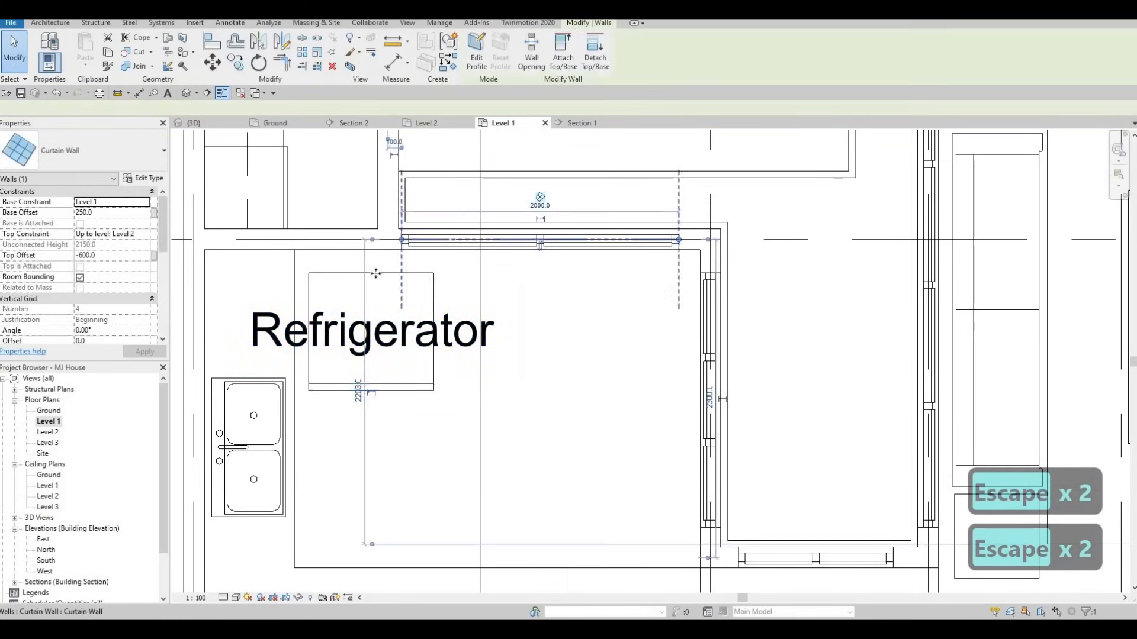
key("Escape")
left_click(375, 277)
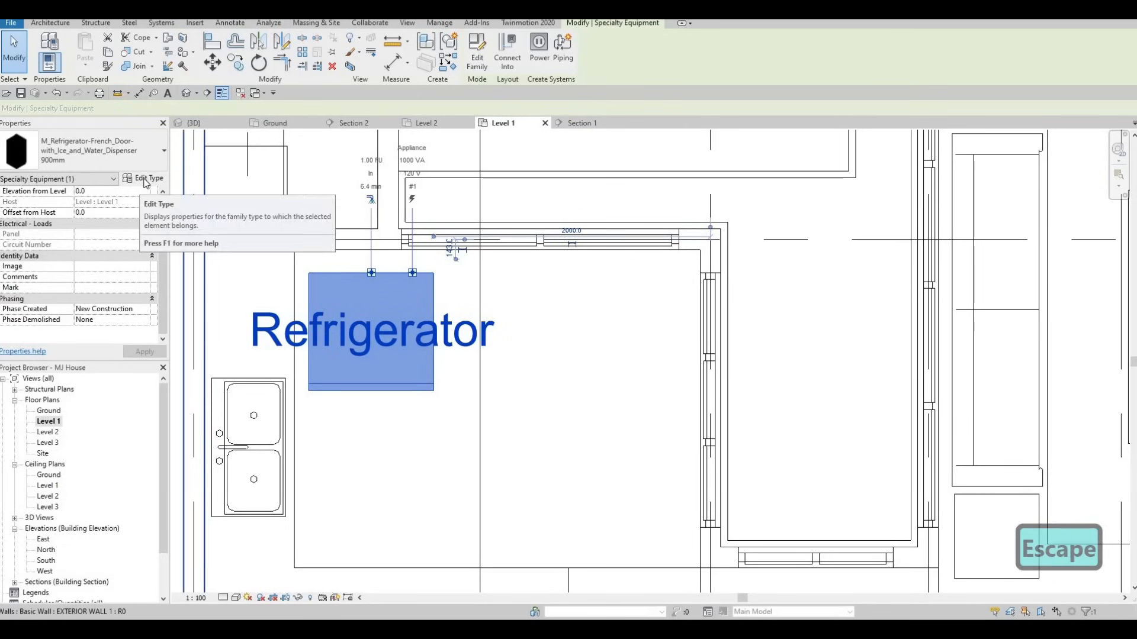
Duplicate the refrigerator type as '900mm 2' and turn off its Show Label option
left_click(853, 178)
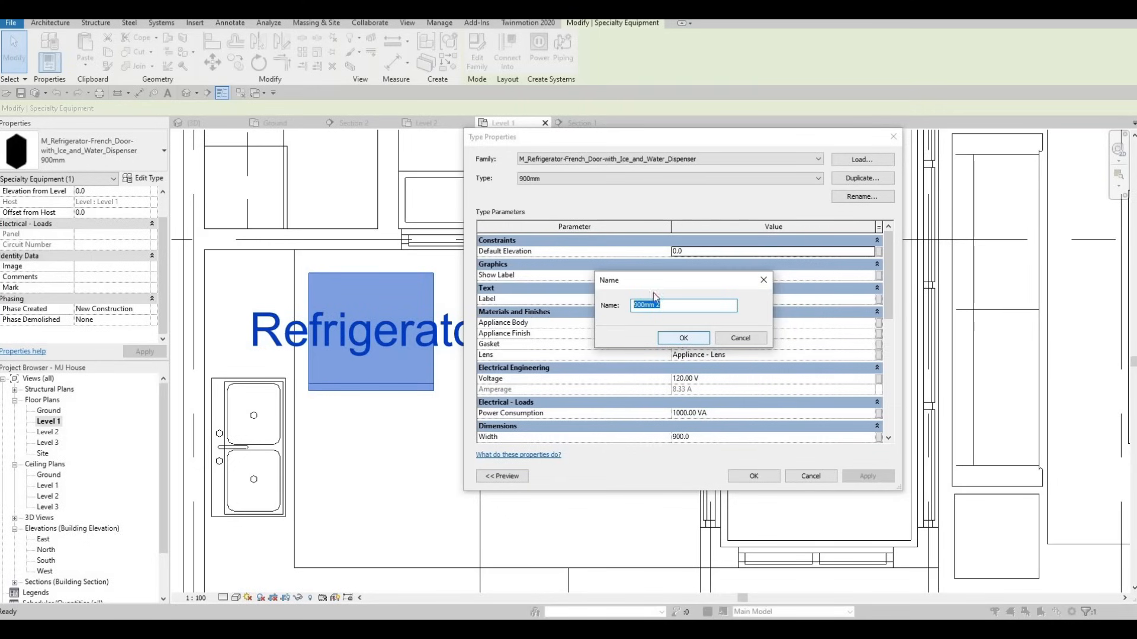
key("Return")
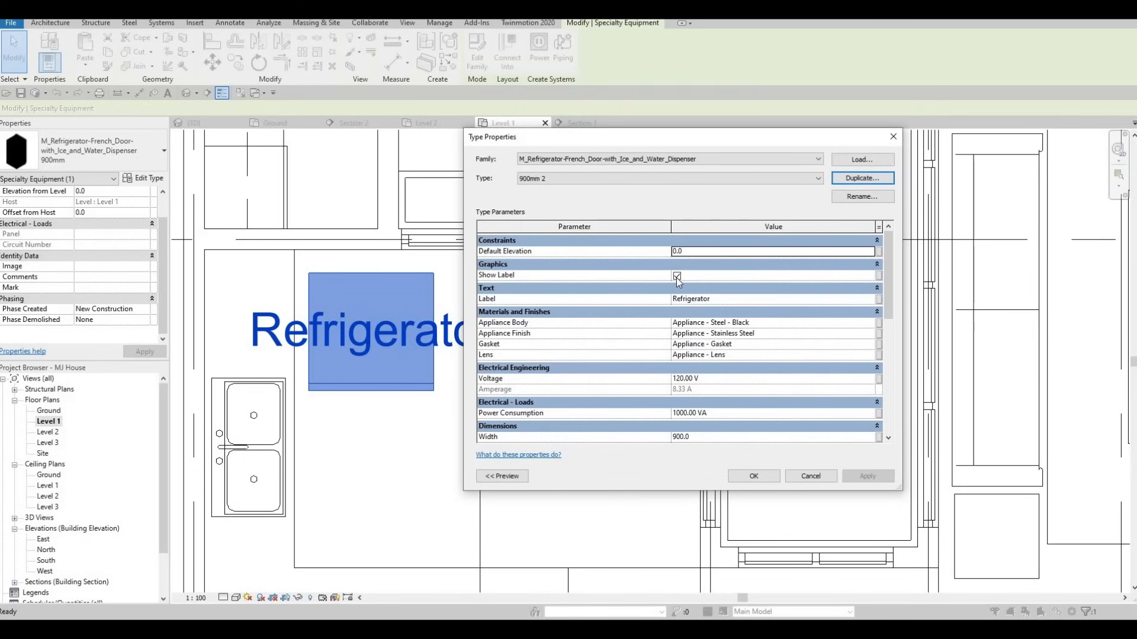
key("Tab")
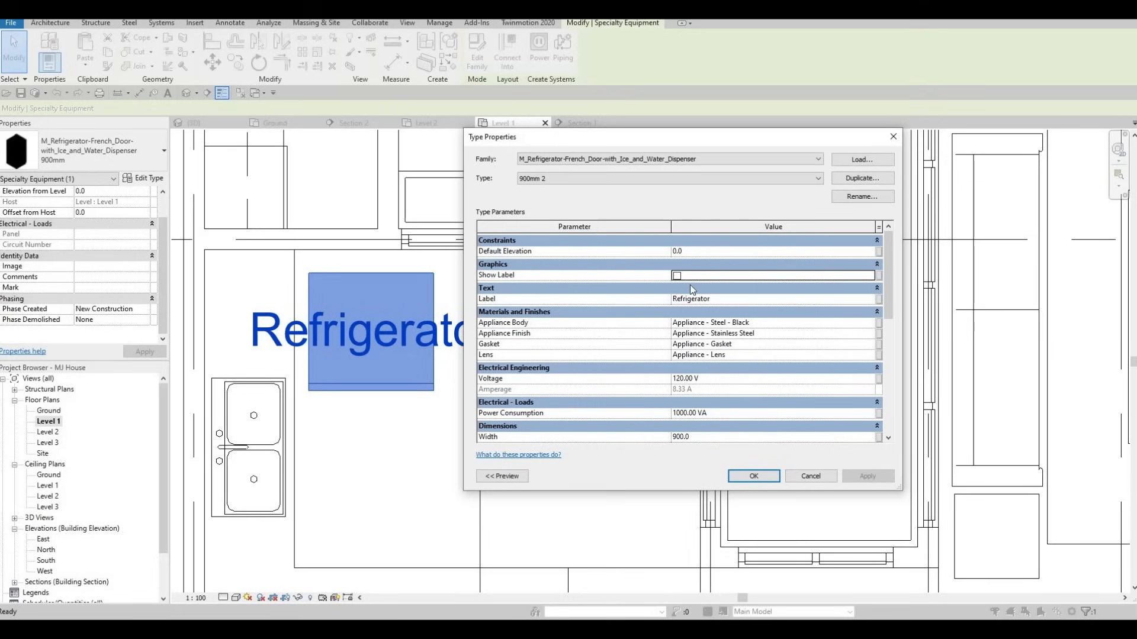
scroll(686, 286, "down", 1)
scroll(681, 286, "up", 1)
scroll(693, 367, "down", 2)
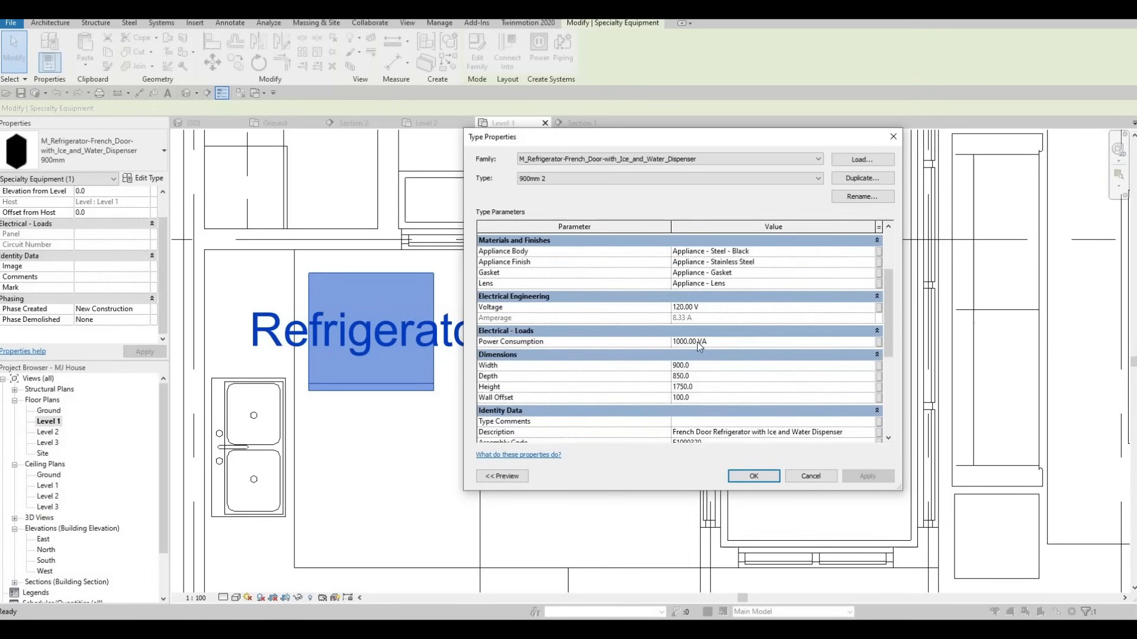
Set the new type's Wall Offset to 0, Width to 650 and Depth to 700
left_click(702, 397)
type("0")
key("Return")
left_click_drag(692, 366, 621, 372)
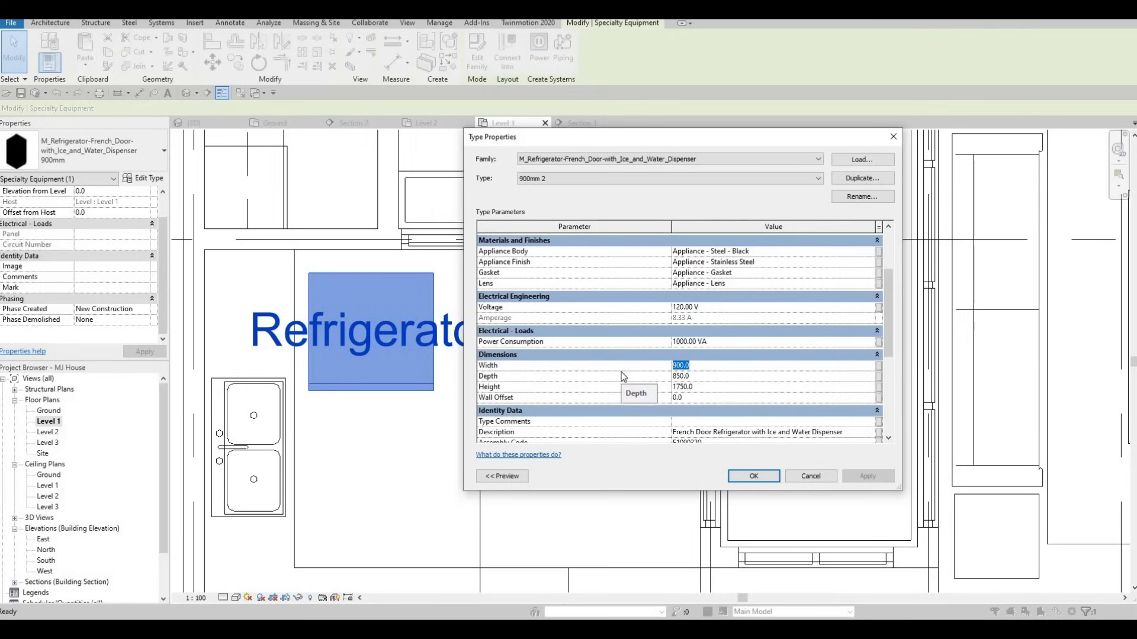
type("60")
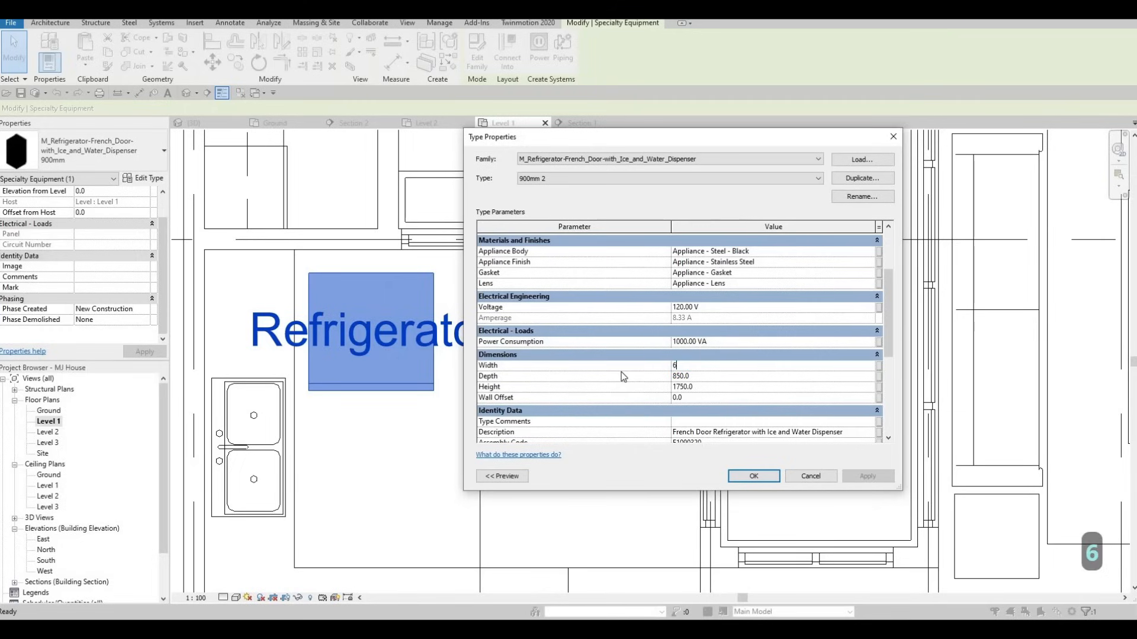
key("BackSpace")
type("50")
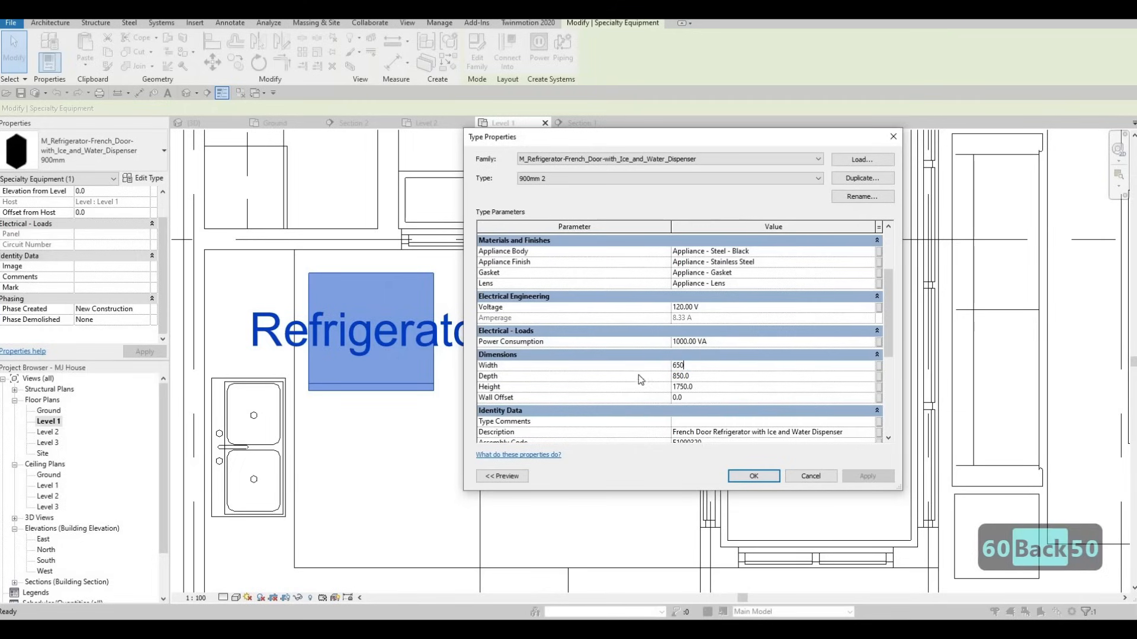
key("Return")
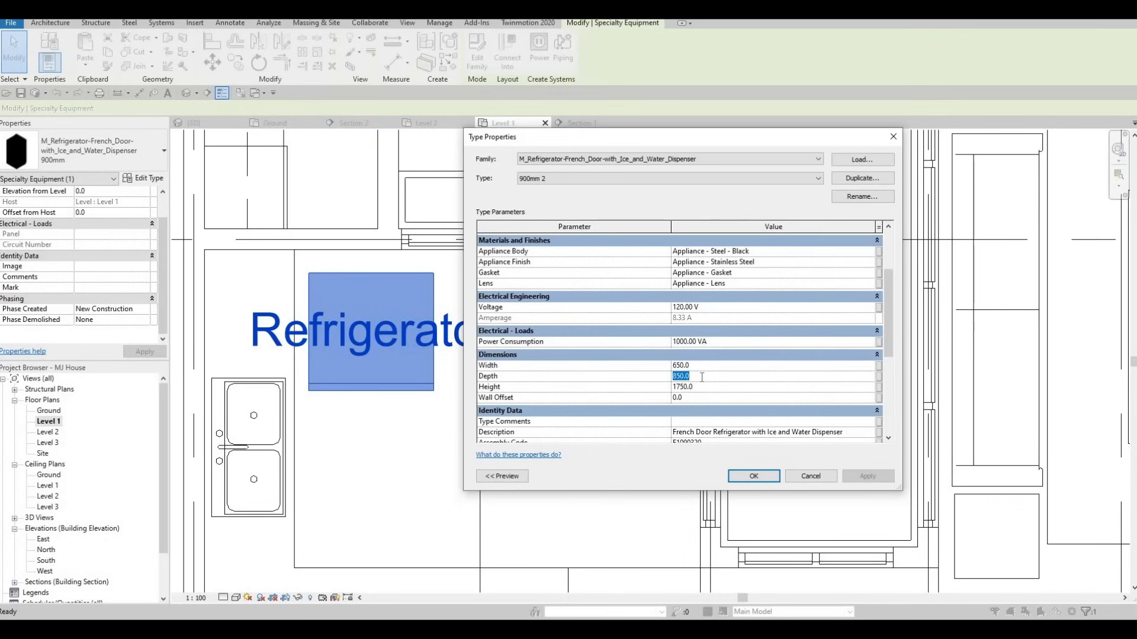
type("700")
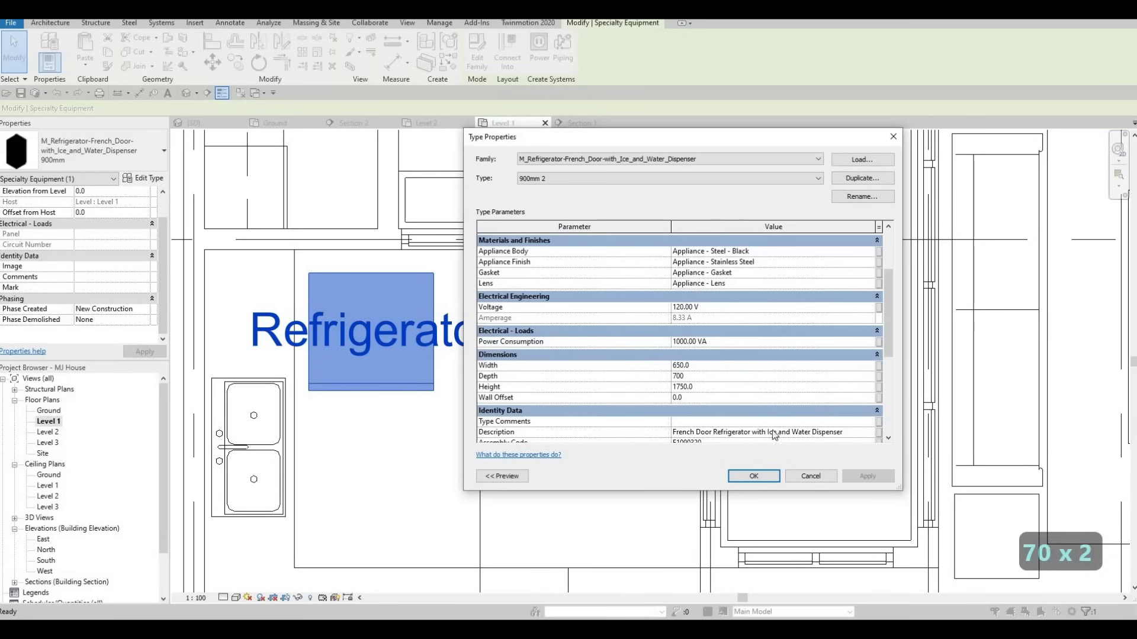
left_click(770, 477)
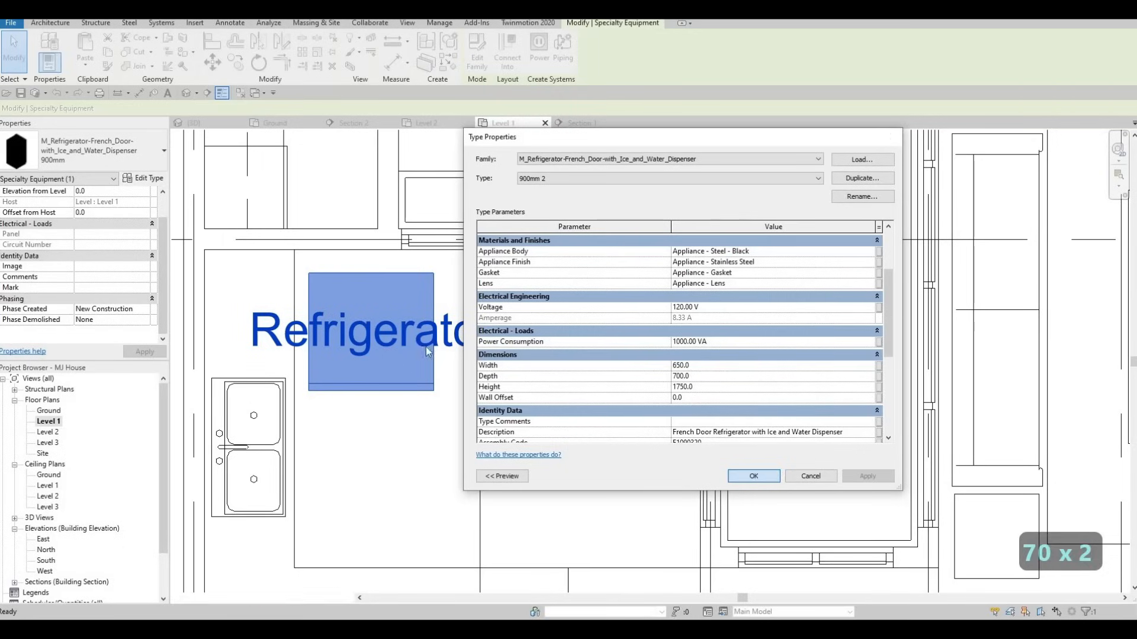
key("Escape")
middle_click_drag(402, 288, 472, 325)
Move the refrigerator so its back sits flush against the top kitchen wall, nudging it right
key("Escape")
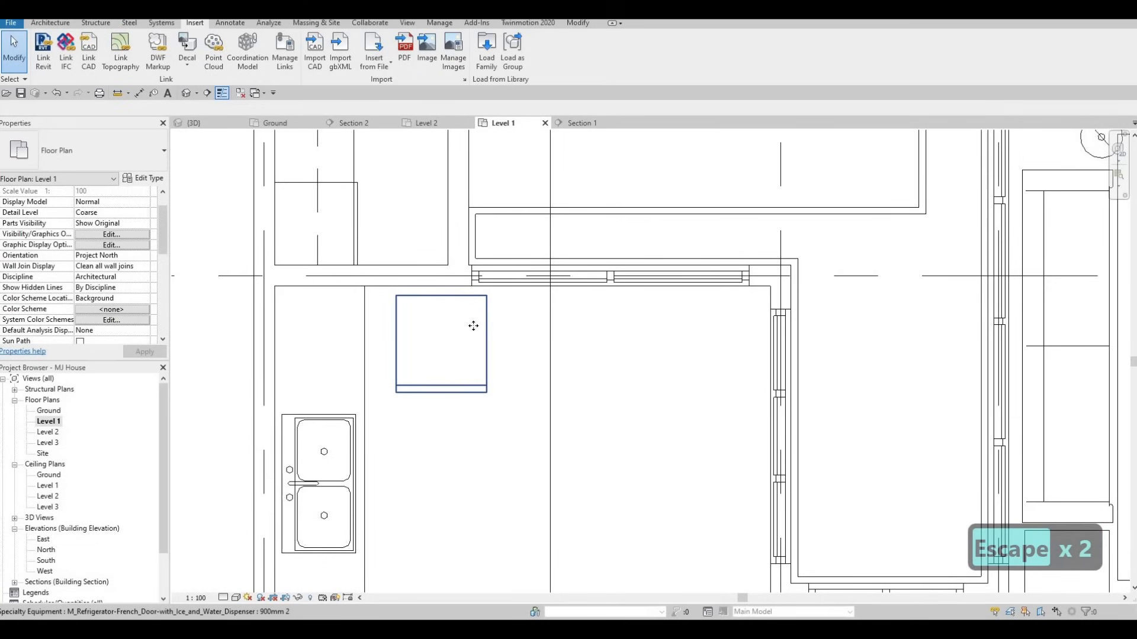
left_click(457, 318)
left_click_drag(458, 318, 479, 329)
middle_click_drag(492, 315, 525, 307)
key("Escape")
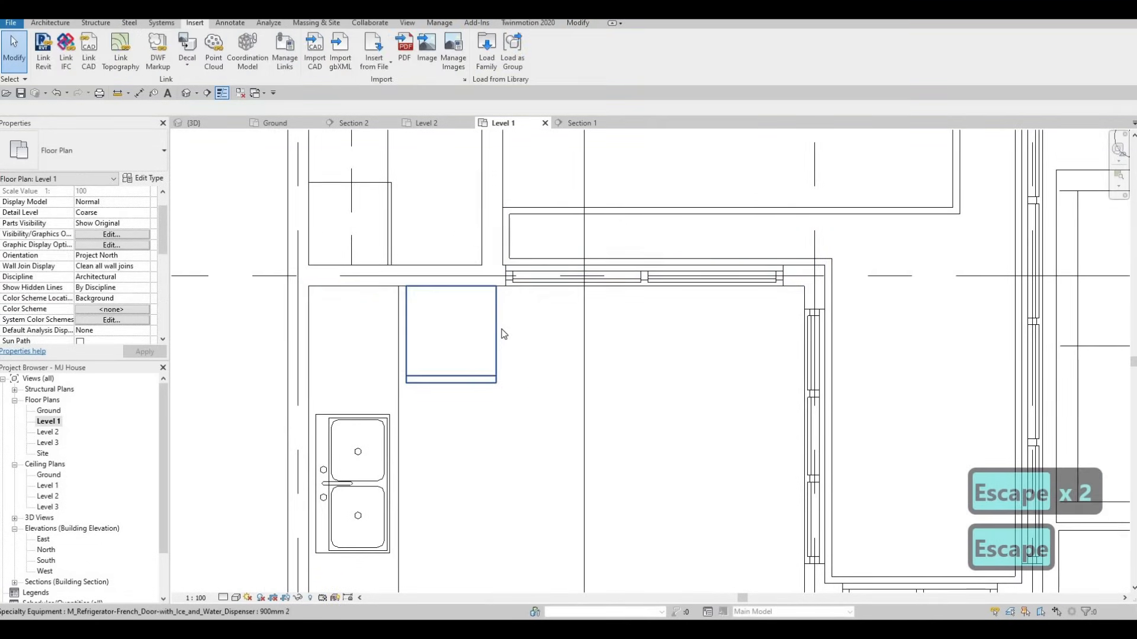
left_click(501, 289)
scroll(501, 287, "up", 2)
key("Right")
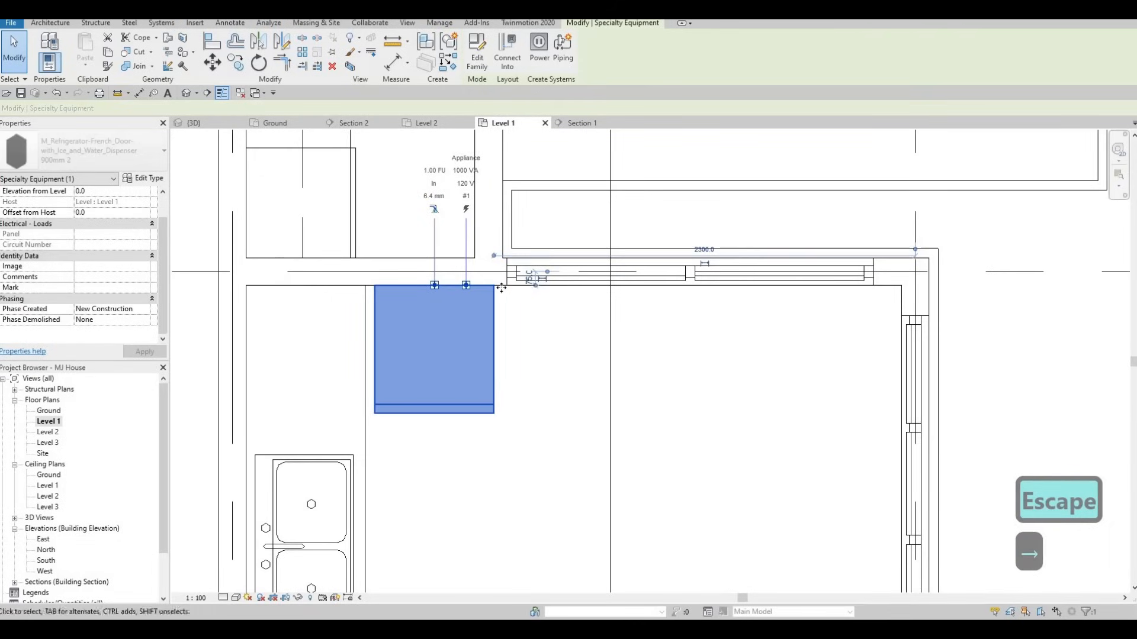
key("Escape")
scroll(417, 335, "down", 5)
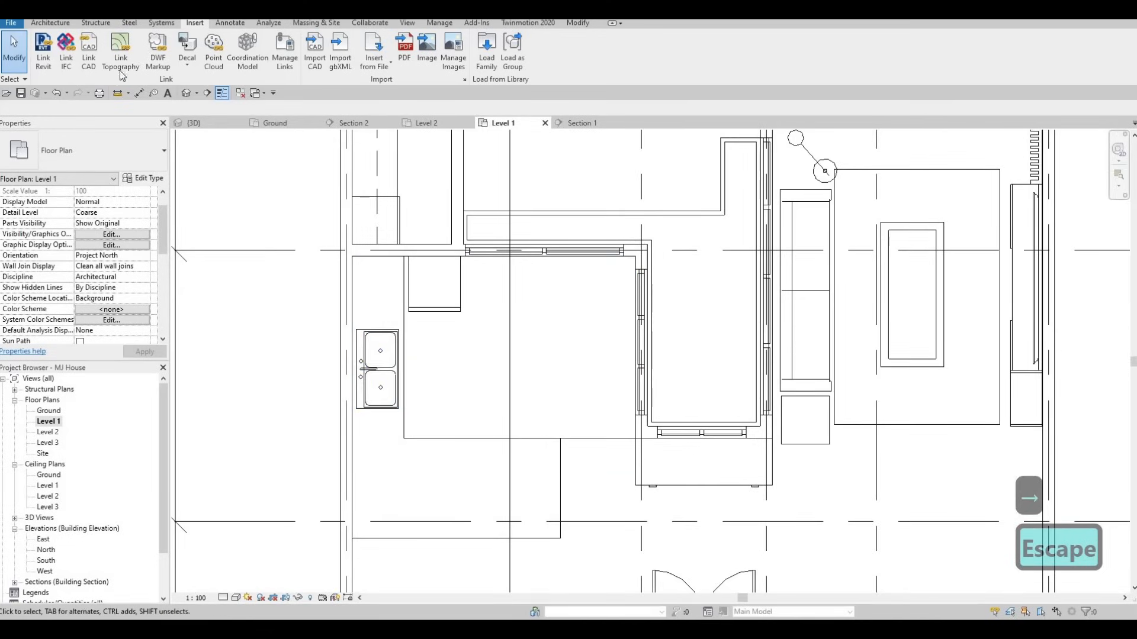
Draw a section across the kitchen, flip its direction and shorten its far clip depth
left_click(208, 93)
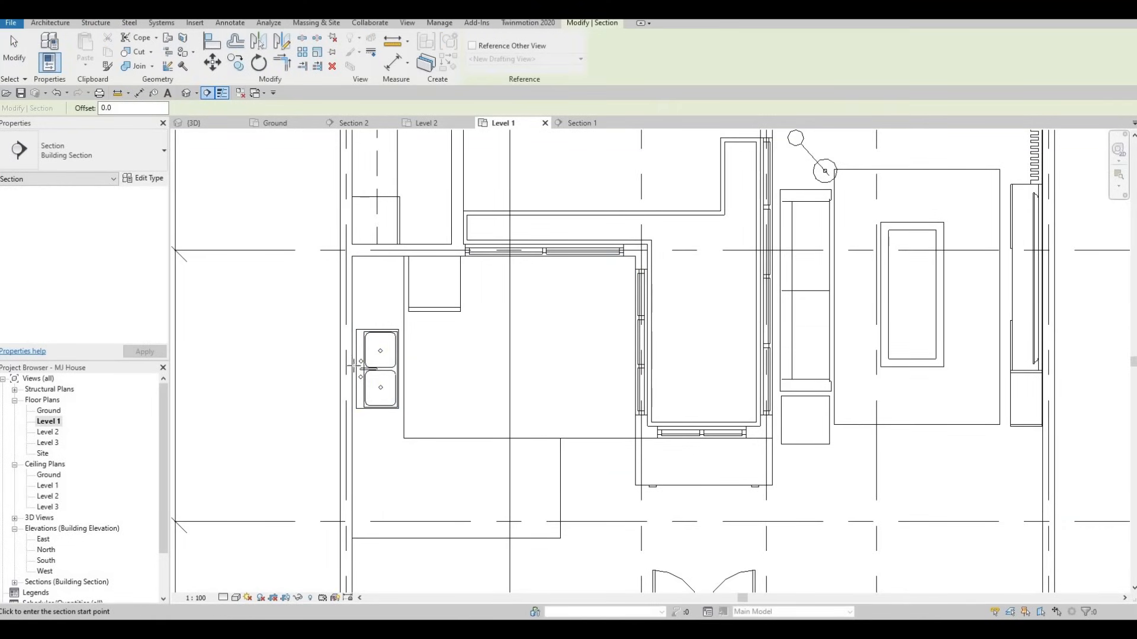
left_click(595, 368)
key("Escape")
key("Escape")
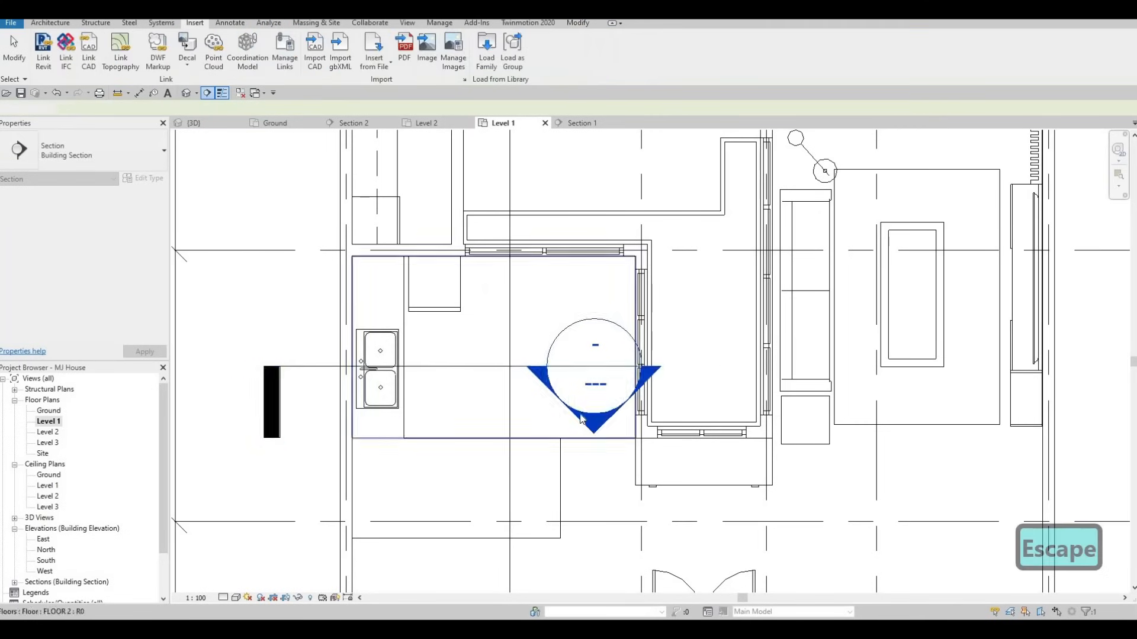
left_click(490, 368)
scroll(490, 368, "down", 3)
left_click(487, 314)
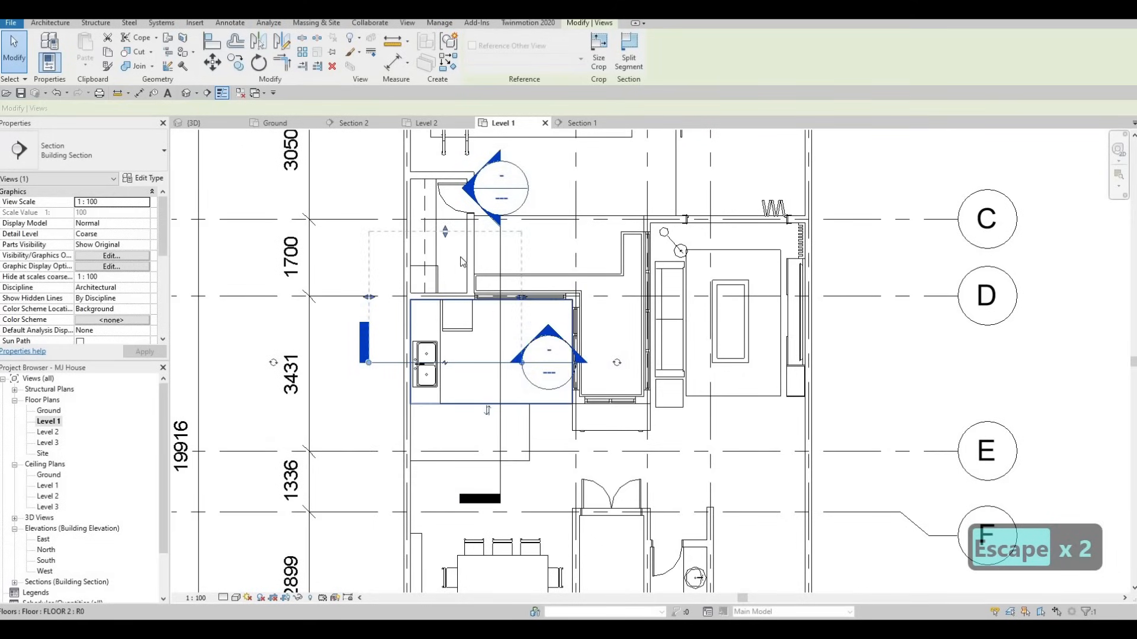
left_click_drag(446, 237, 445, 277)
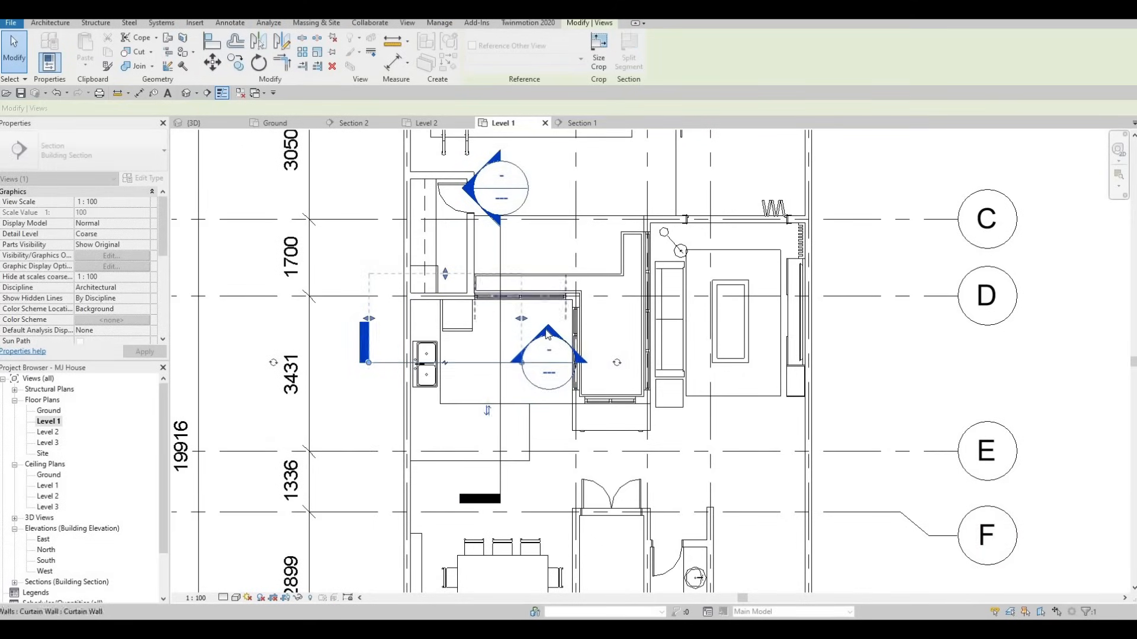
key("Escape")
key("Escape")
Open the Section 3 view and select the refrigerator beside the double sink
double_click(547, 335)
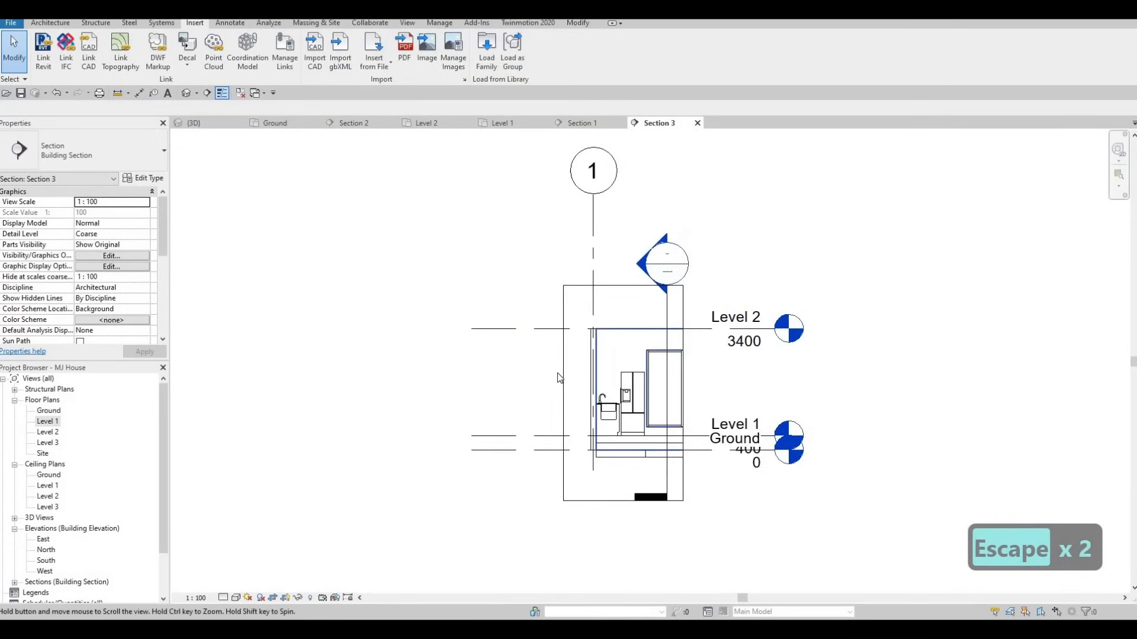
scroll(556, 368, "up", 8)
key("Escape")
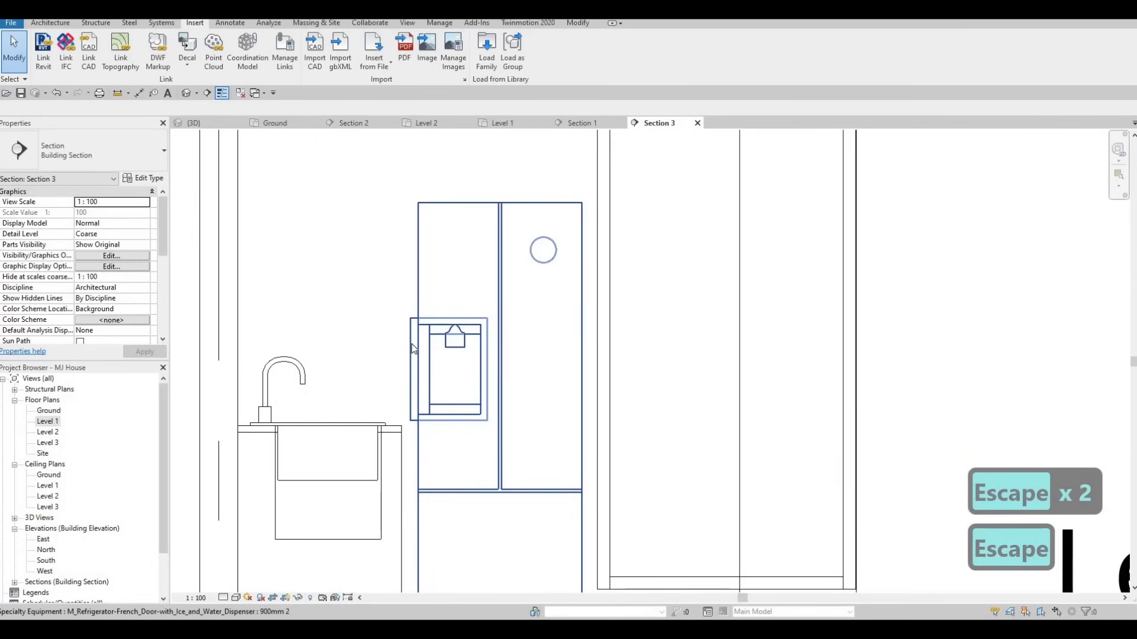
left_click(420, 289)
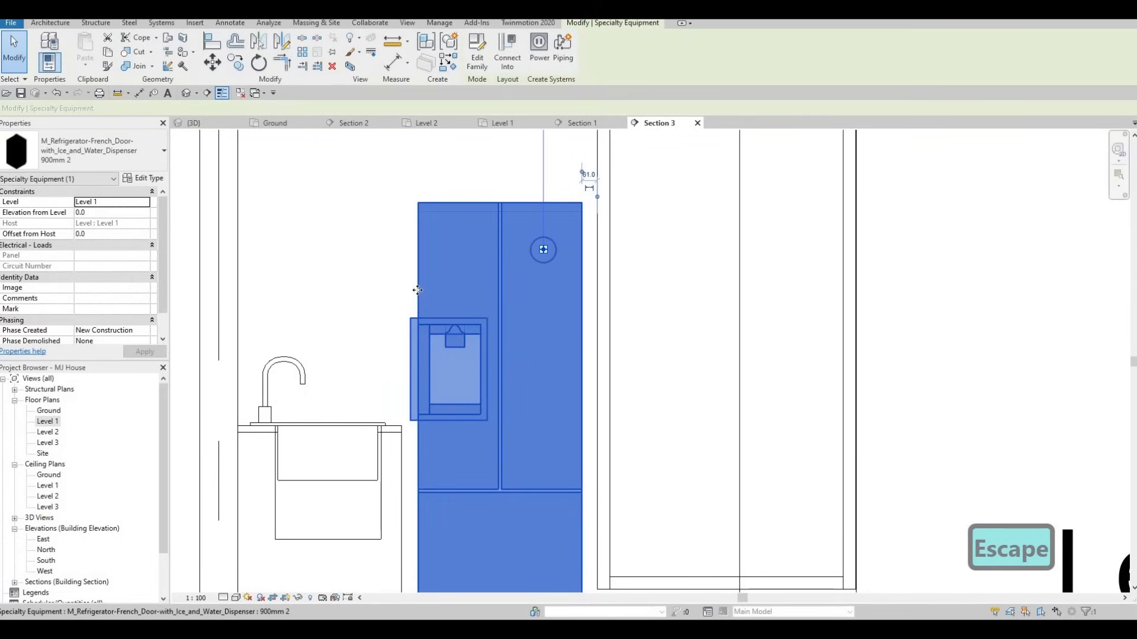
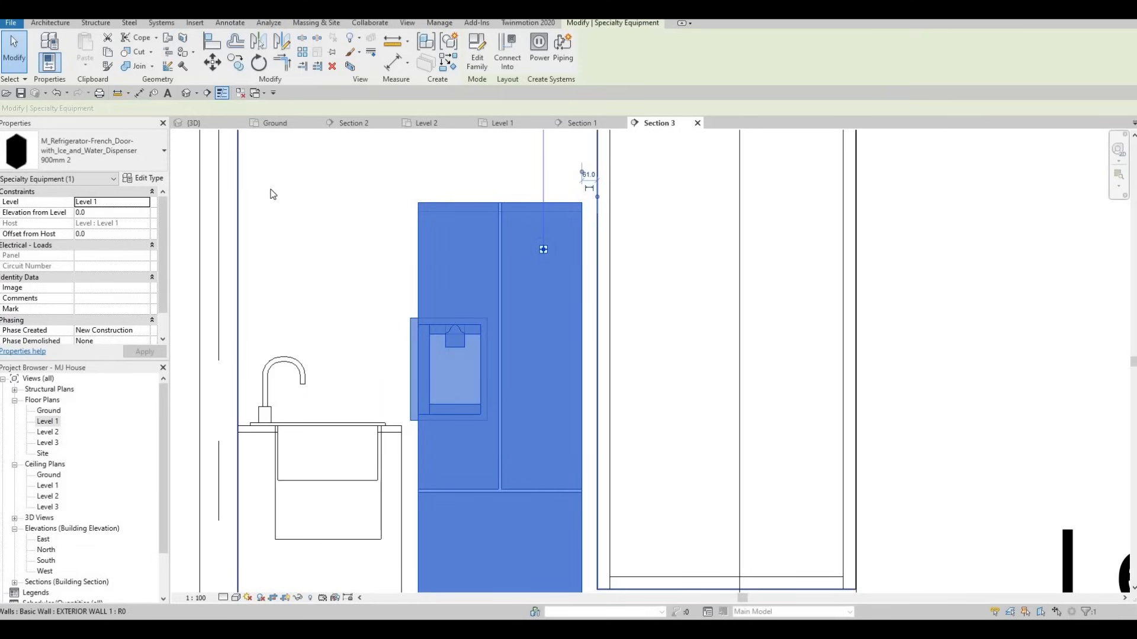
Delete the French-door refrigerator with ice and water dispenser beside the sink in Section 3
key("Escape")
left_click(503, 228)
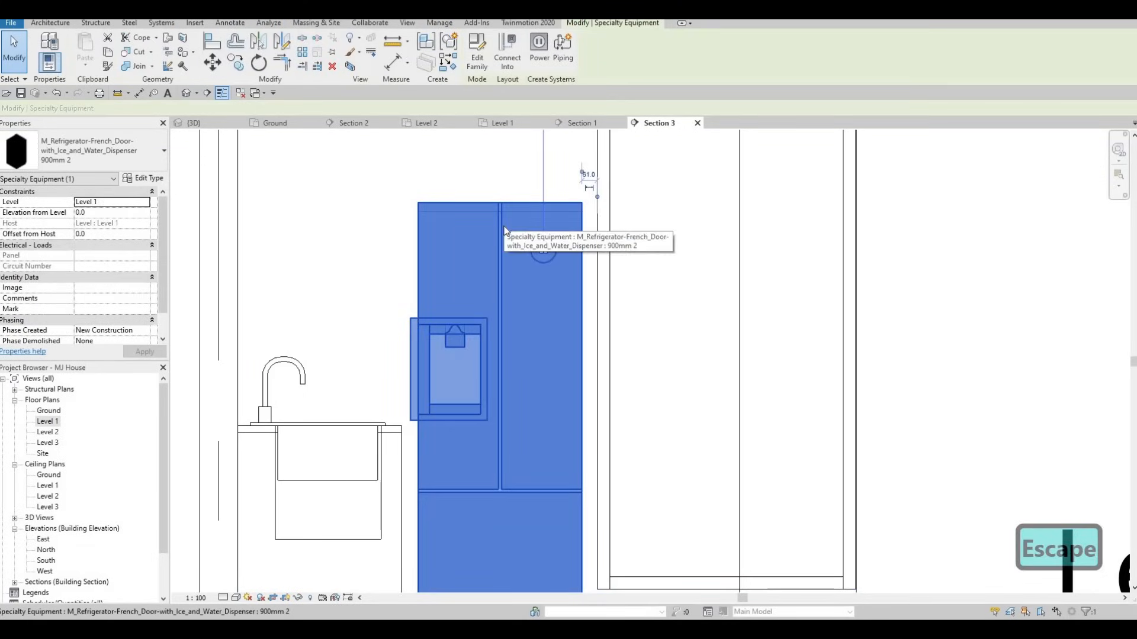
key("Delete")
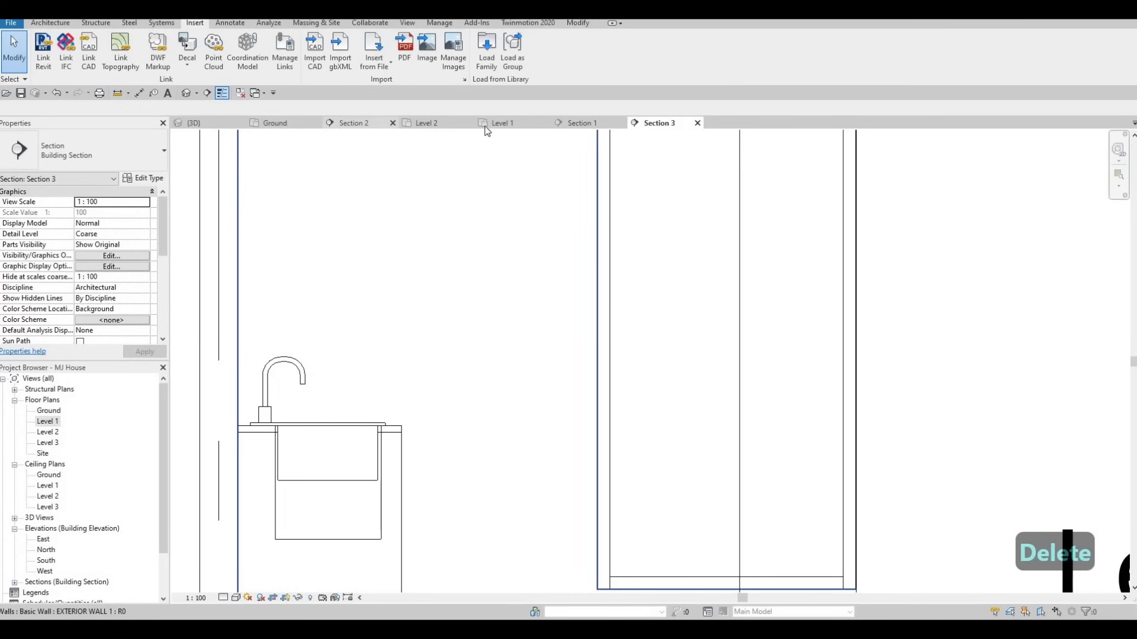
In the Level 1 plan, select the kitchen counter floors, excluding the curtain panel, mullion and grid line
scroll(438, 243, "down", 1)
key("Escape")
middle_click_drag(449, 254, 413, 275)
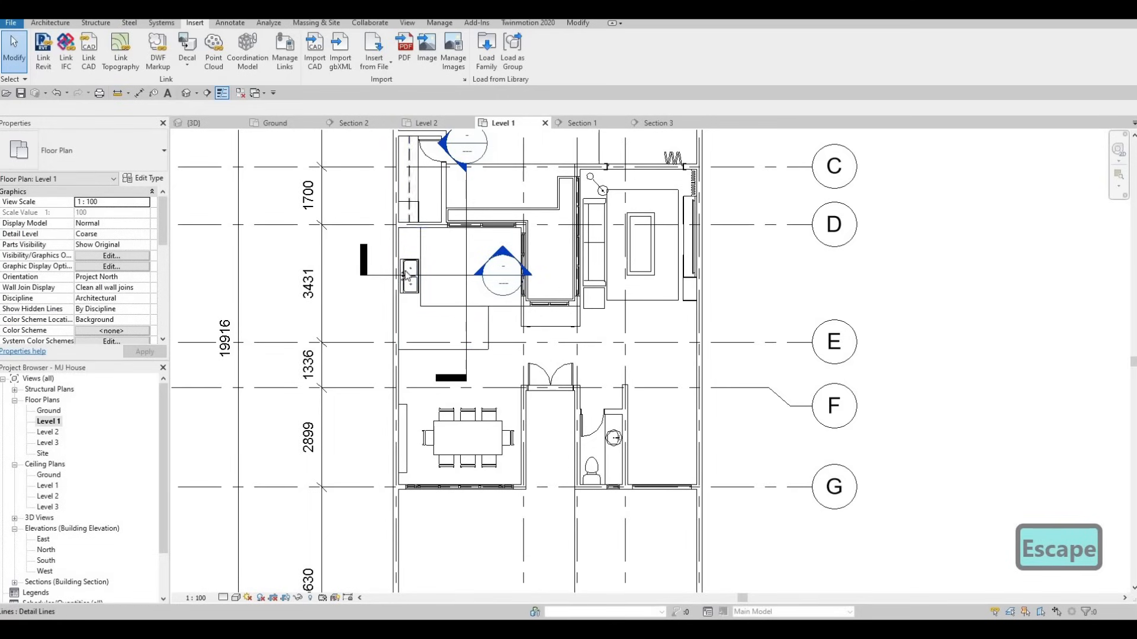
key("Escape")
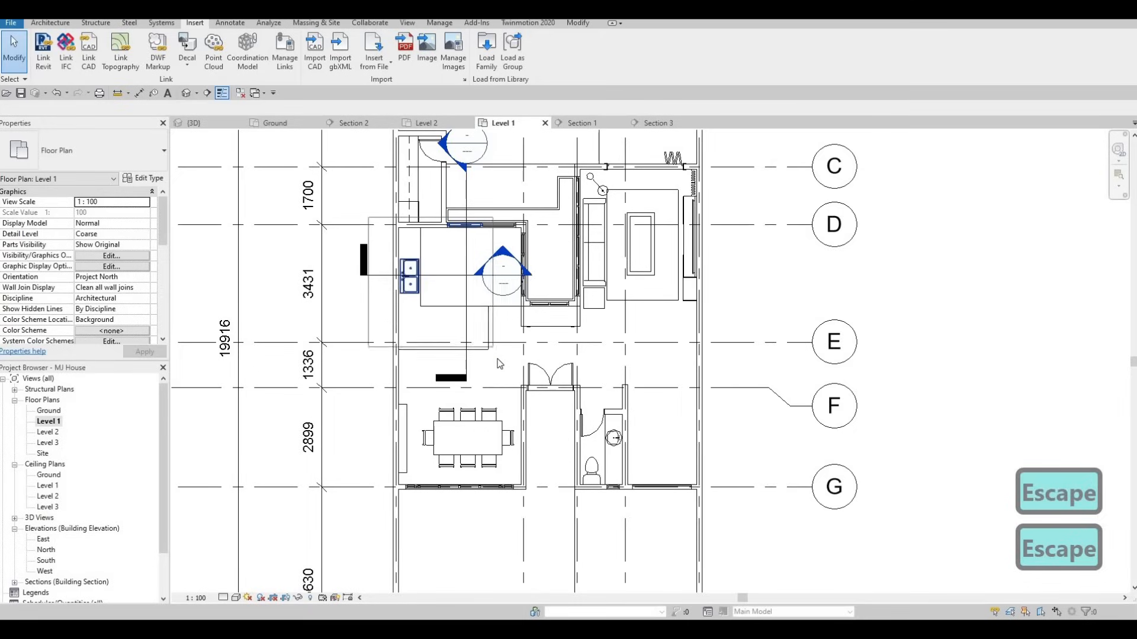
left_click(462, 252)
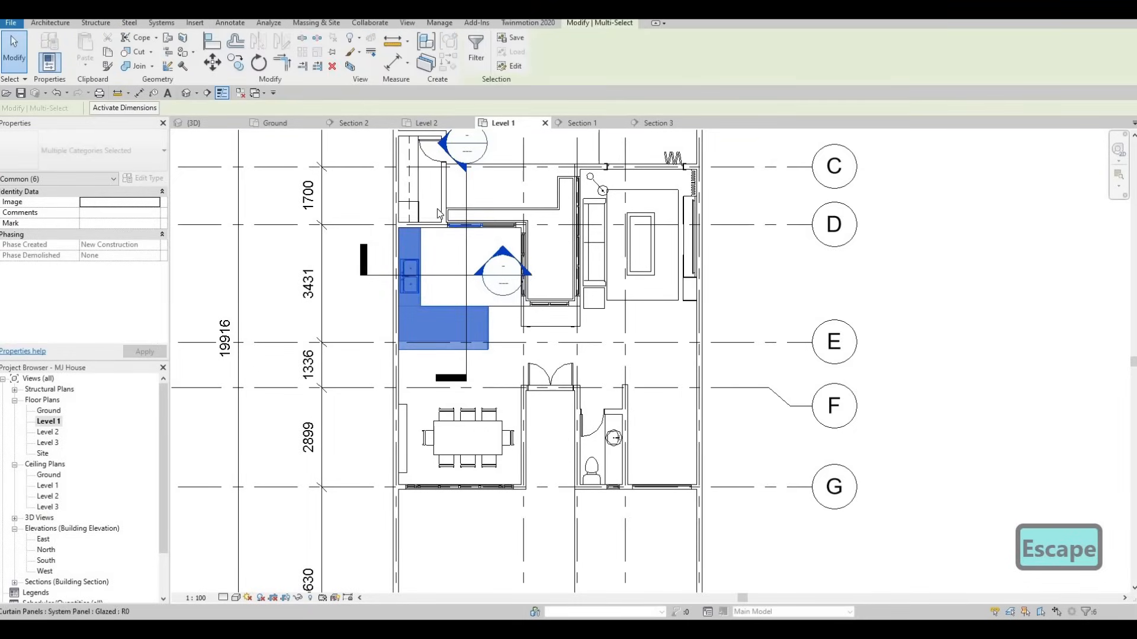
scroll(480, 233, "up", 4)
left_click_drag(412, 200, 564, 291, "shift")
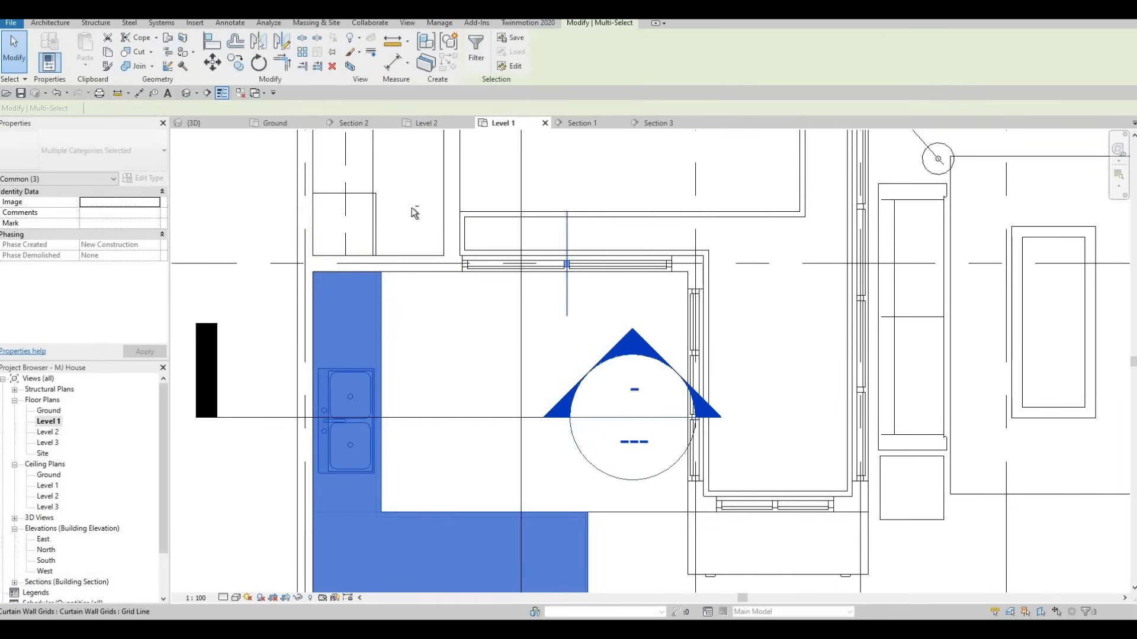
left_click_drag(411, 195, 596, 310, "shift")
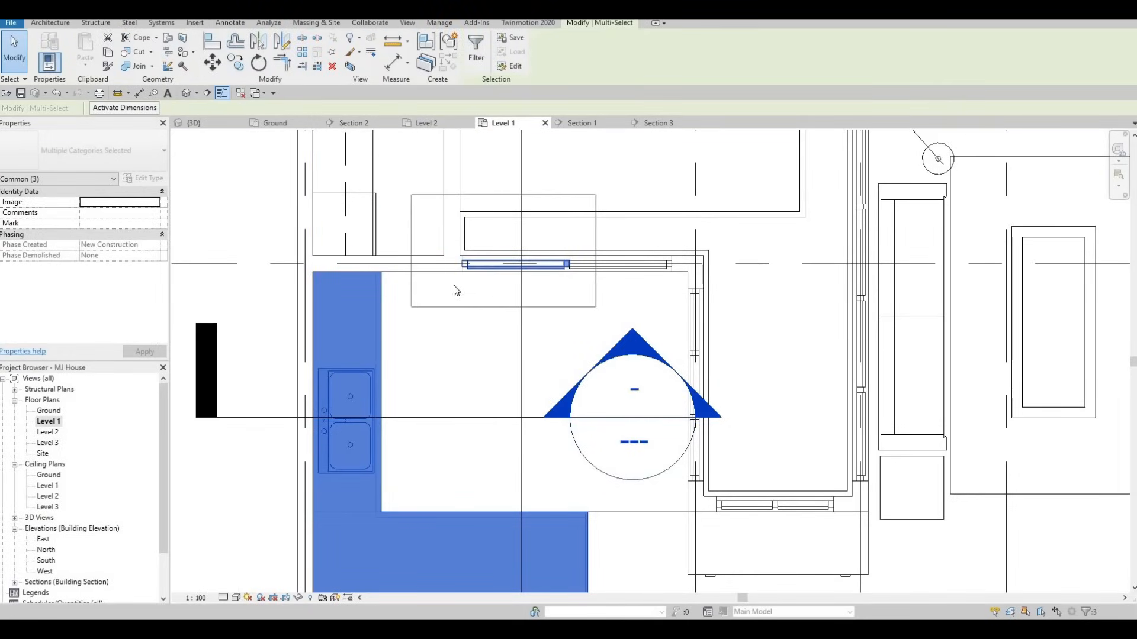
scroll(471, 350, "down", 2)
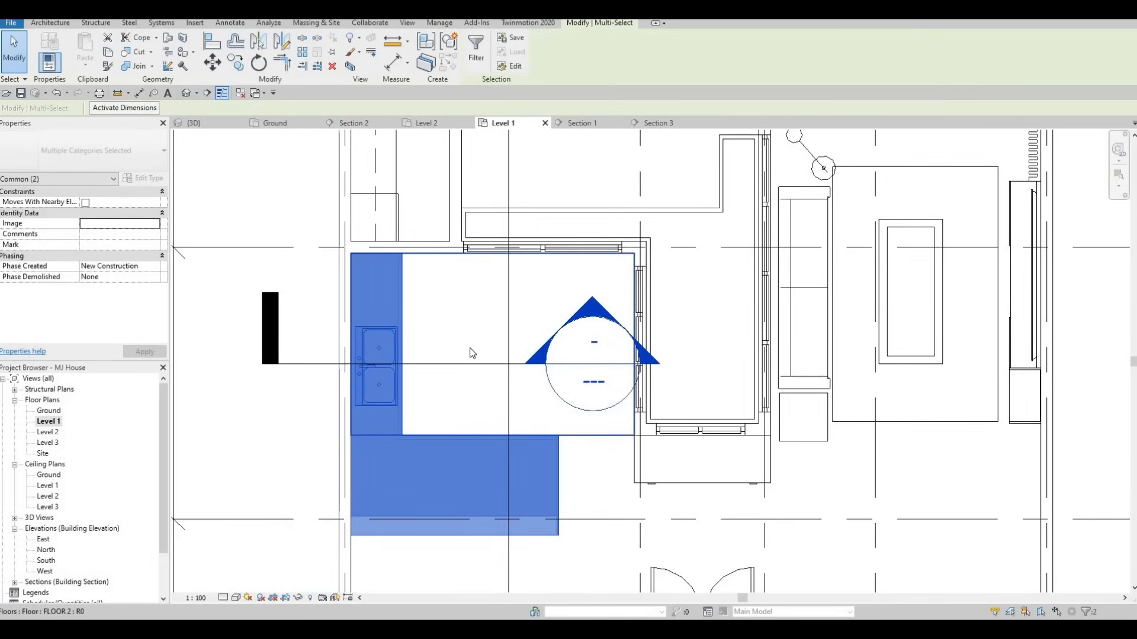
Nudge the selected counter floors three steps down and one step back up
key("Down")
key("Down")
key("Down")
key("Down")
key("Down")
key("Down")
key("Down")
key("Down")
key("Down")
key("Down")
key("Down")
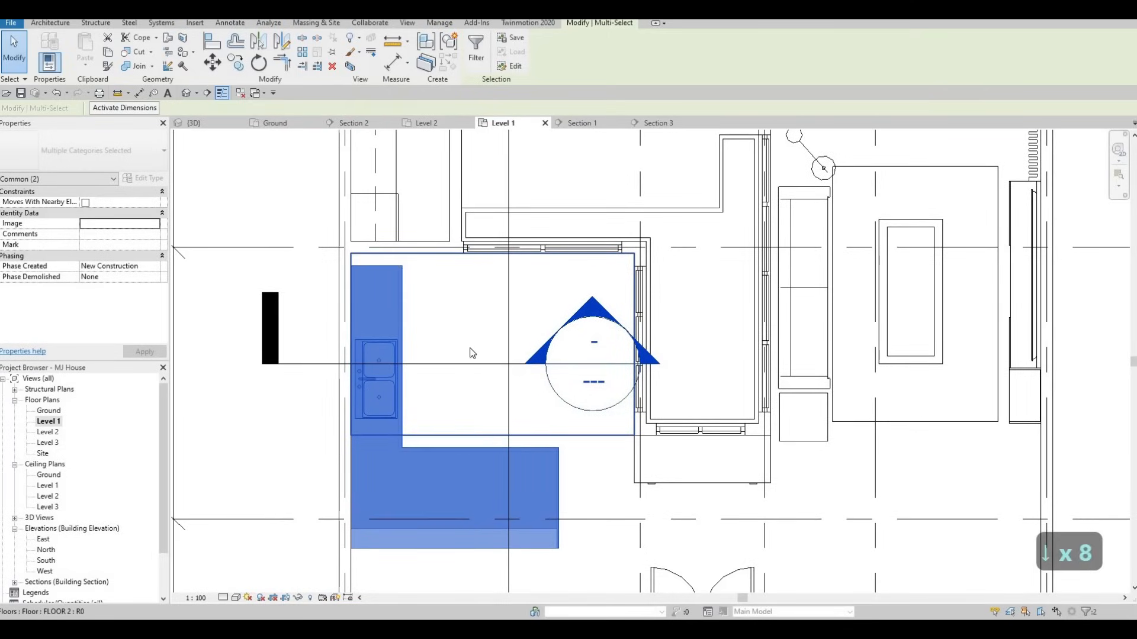
key("Down")
key("Down")
key("Down")
key("Down")
key("Down")
key("Down")
key("Down")
key("Down")
key("Down")
key("Down")
key("Down")
key("Down")
key("Down")
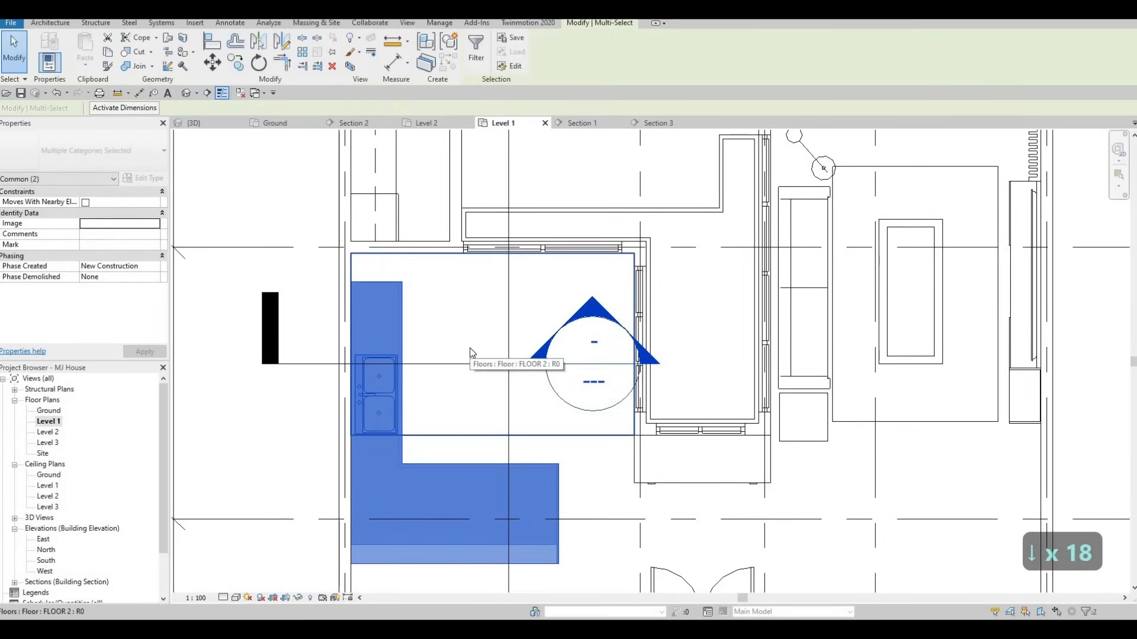
key("Down")
key("Down")
scroll(467, 357, "down", 3)
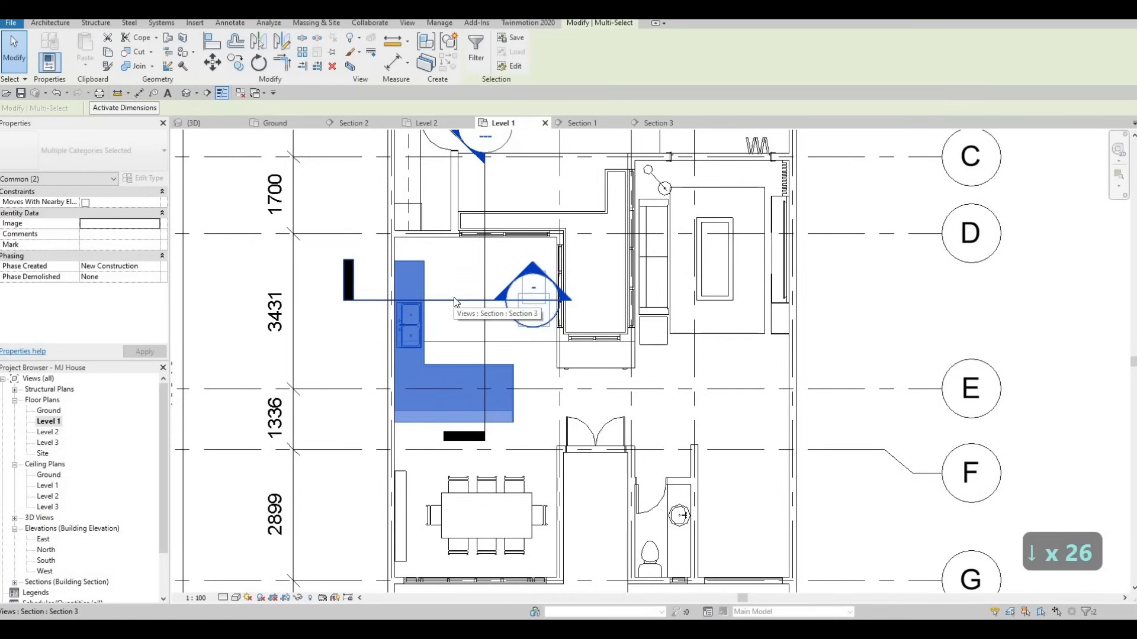
key("Up")
key("Up")
key("Up")
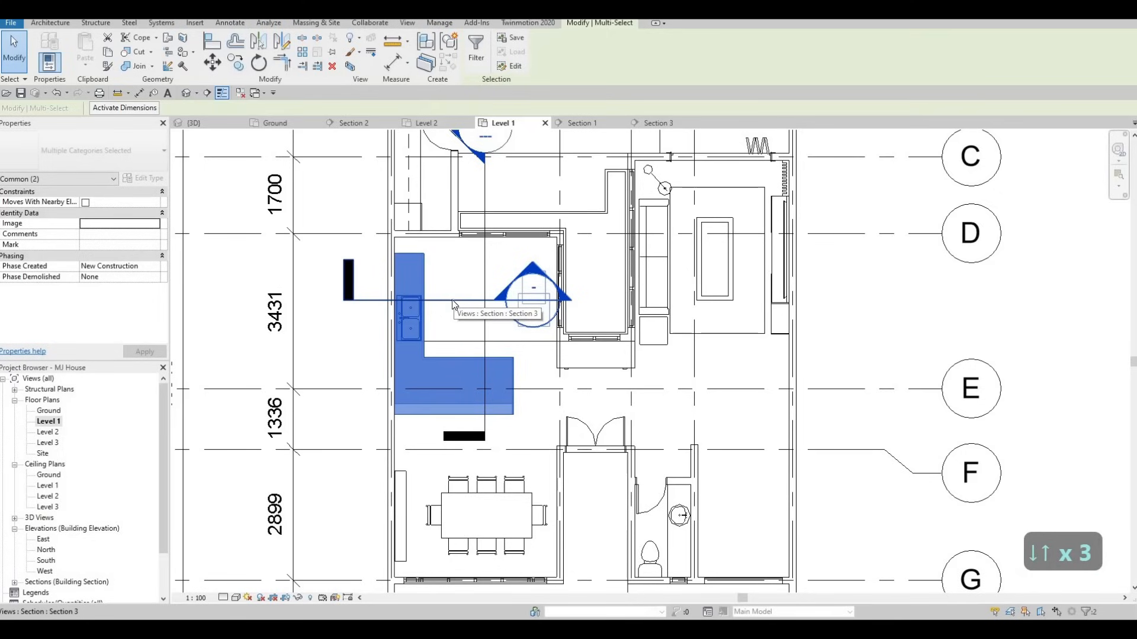
key("Escape")
key("Escape")
key("Escape")
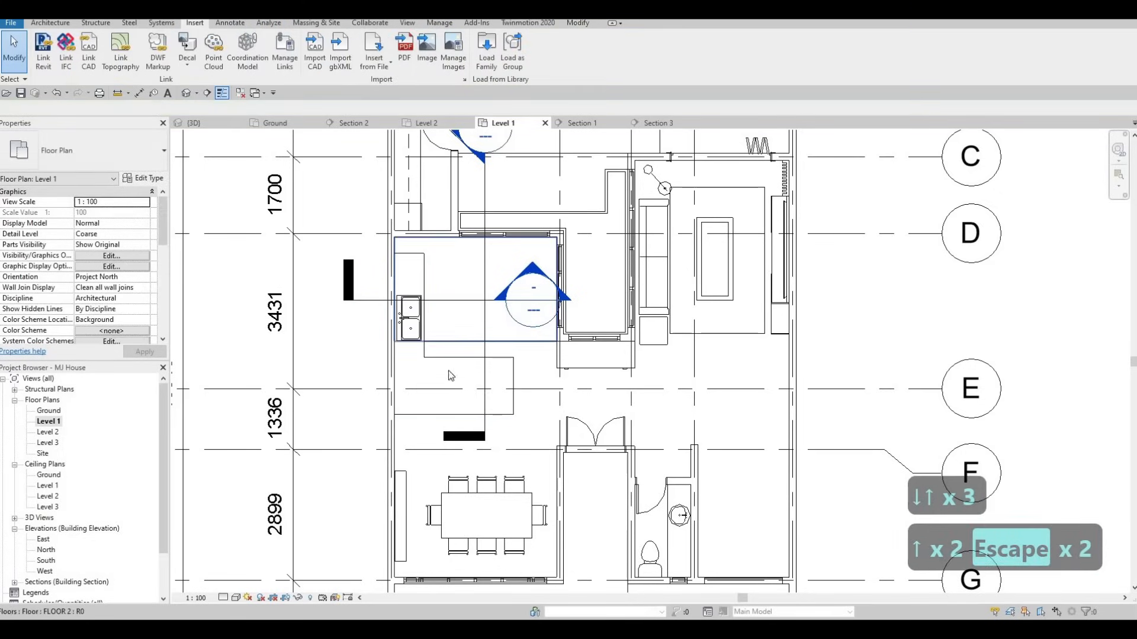
Drag the countertop's top handle down toward the sink, shortening it to 3.349 m³
left_click(413, 259)
scroll(412, 266, "up", 3)
left_click_drag(410, 285, 407, 311)
scroll(407, 303, "up", 4)
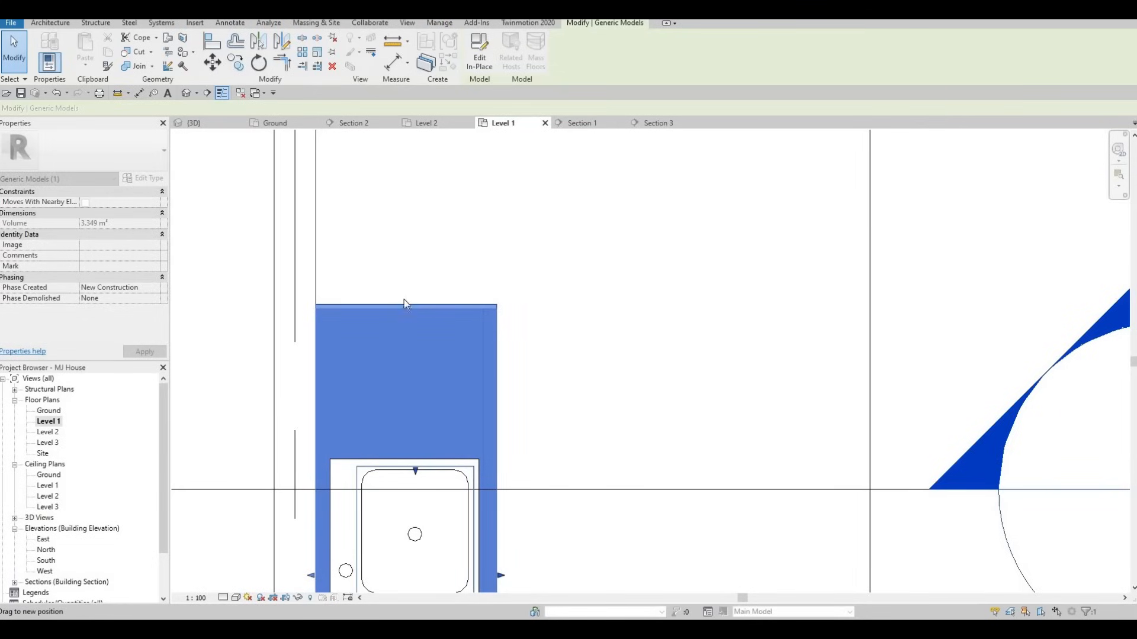
key("Escape")
scroll(409, 299, "down", 1)
scroll(429, 302, "up", 2)
scroll(438, 323, "down", 3)
scroll(459, 334, "down", 3)
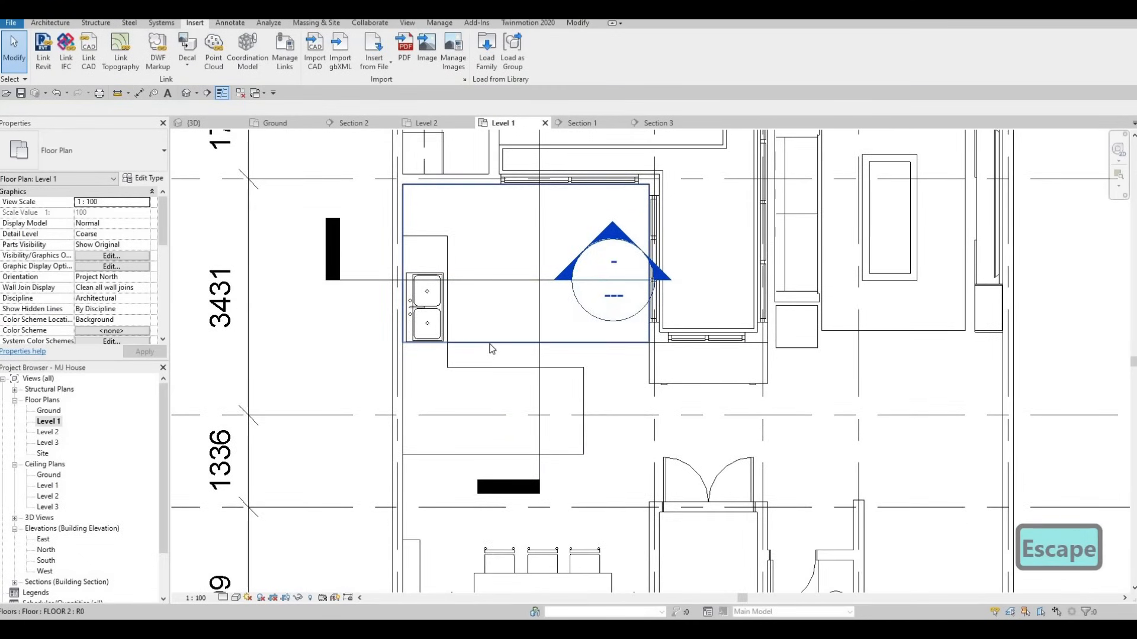
Edit FLOOR 2's boundary, dragging its bottom edge down to the counter edge, and finish
left_click(486, 283)
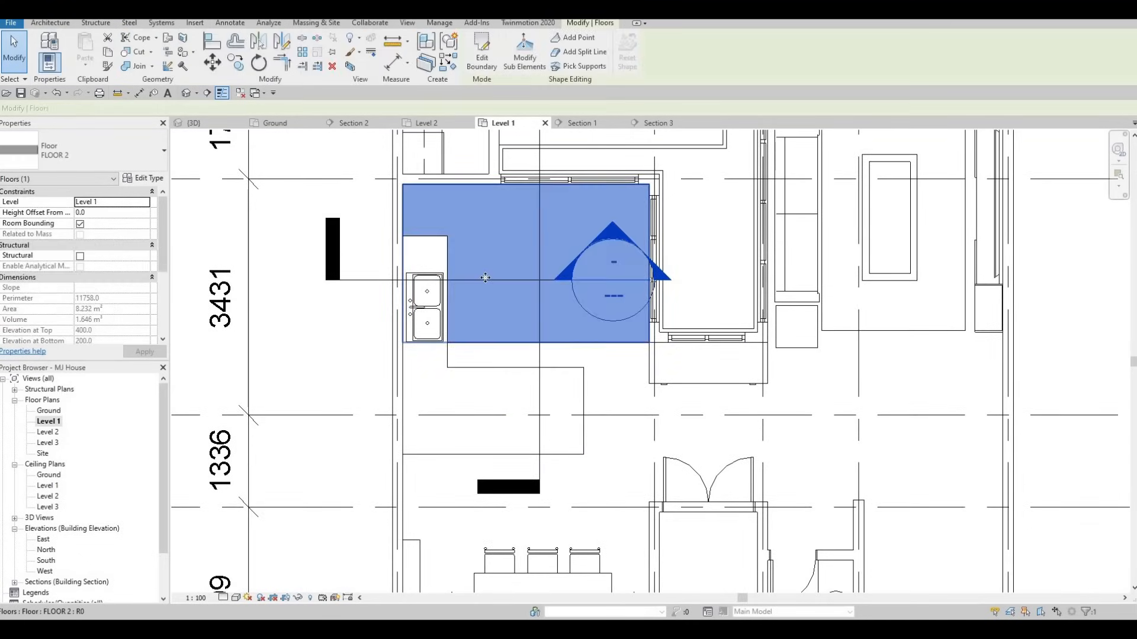
left_click(487, 65)
left_click_drag(543, 343, 546, 369)
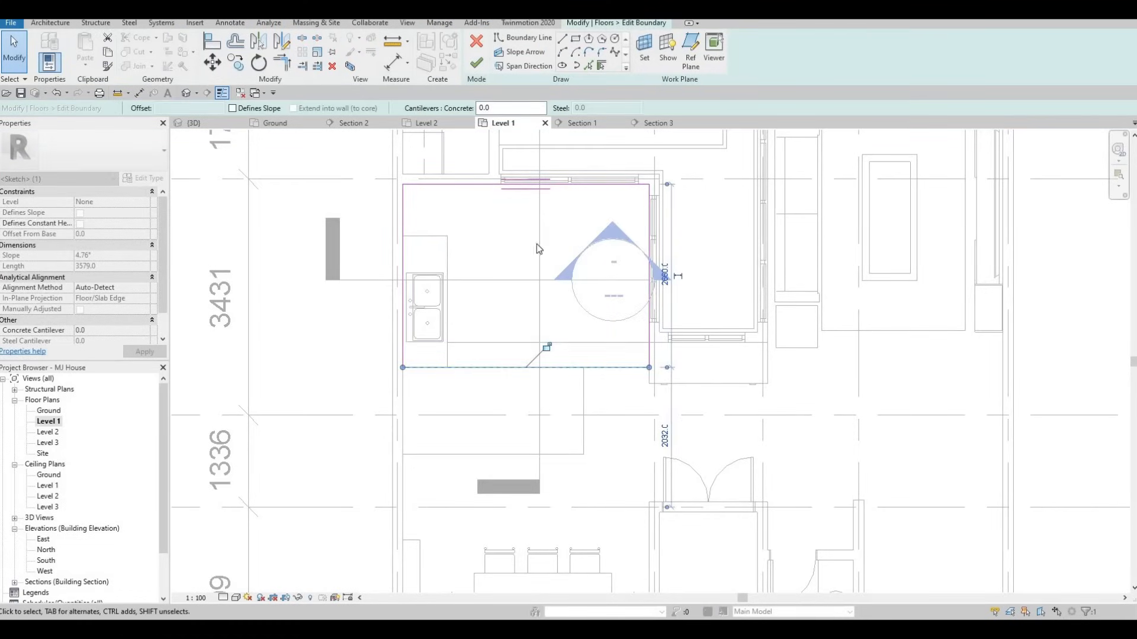
left_click(476, 62)
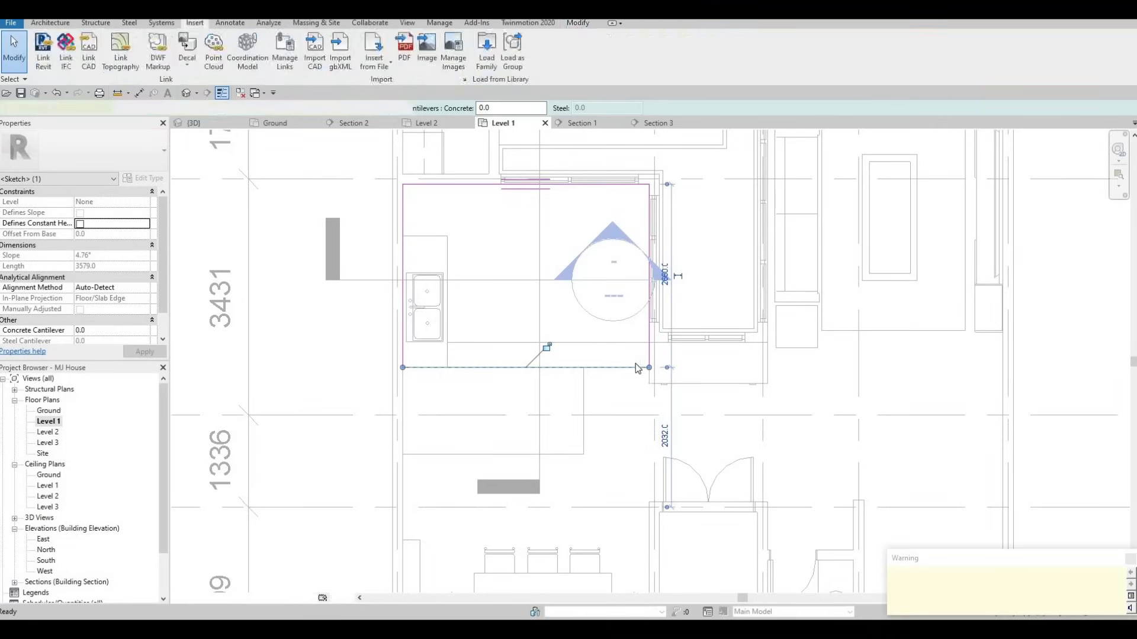
key("Escape")
key("Escape")
Tab-select the large overlapping FLOOR 7 and open its boundary sketch
key("Tab")
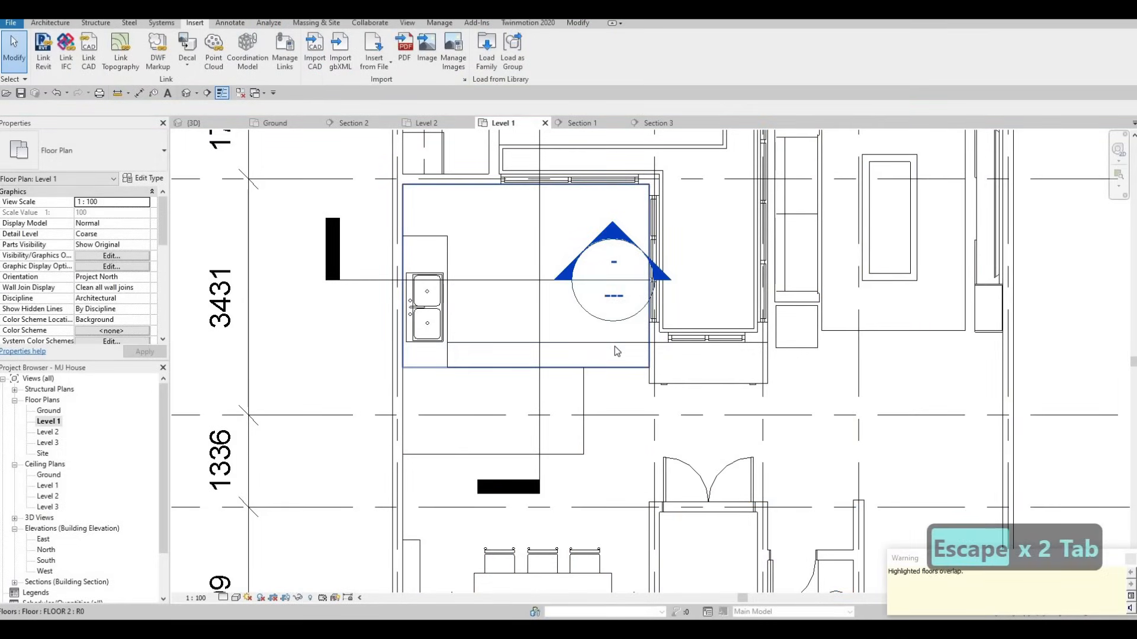
left_click(618, 349)
key("Escape")
key("Escape")
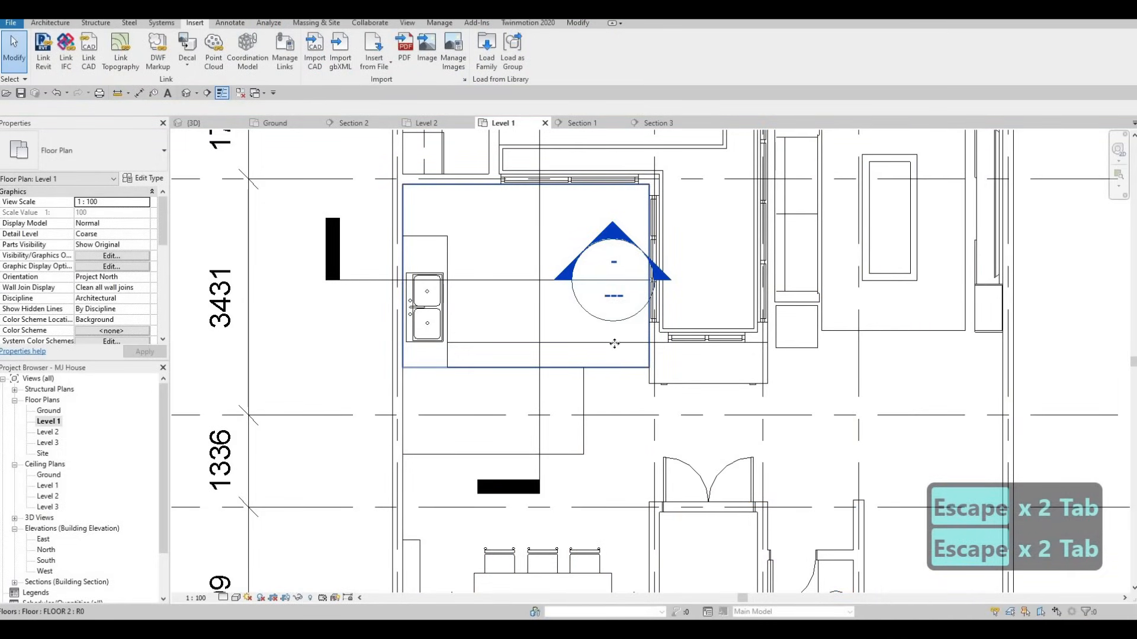
left_click(614, 342)
key("Escape")
key("Tab")
left_click(704, 394)
double_click(705, 393)
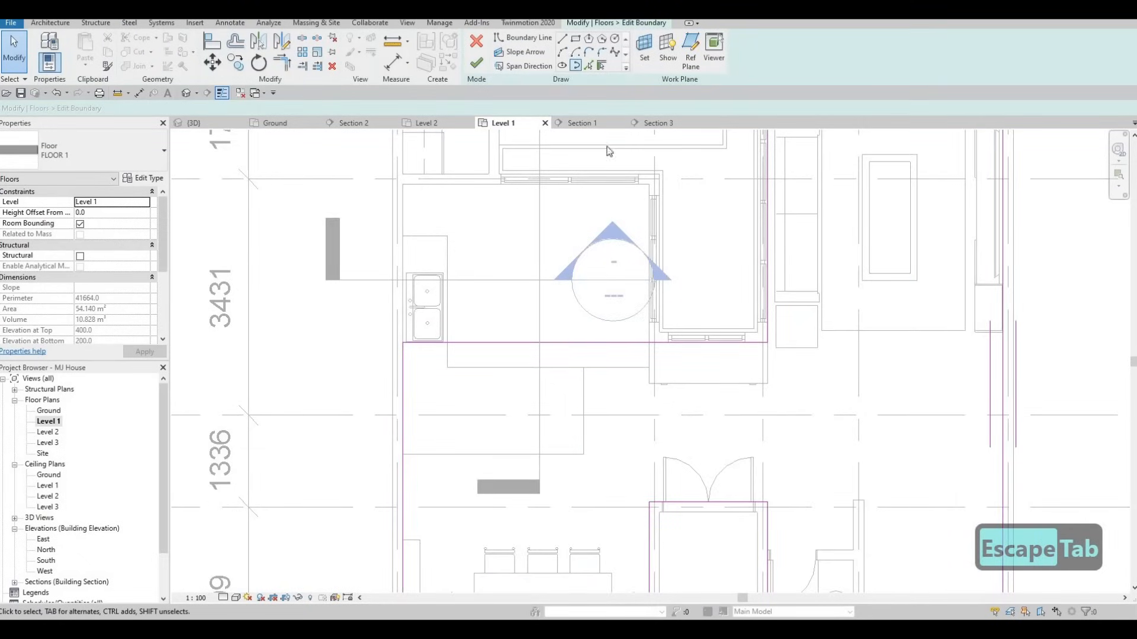
Sketch new FLOOR 7 boundary lines with LI, stepping down from the wall endpoint then left
key("l")
key("i")
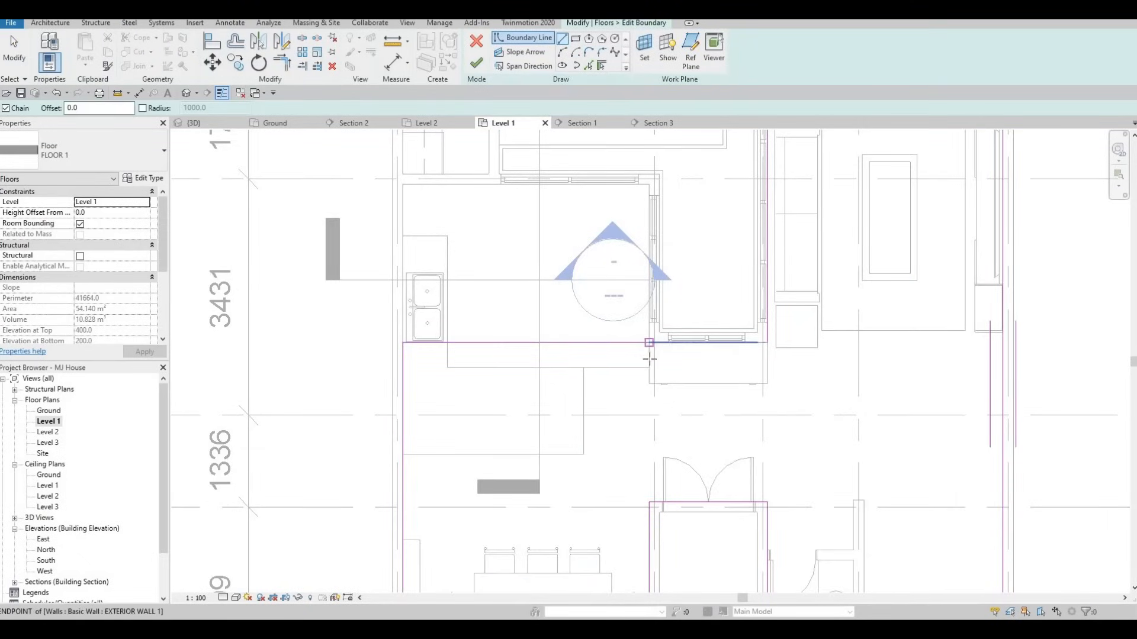
scroll(671, 342, "up", 2)
left_click(638, 343)
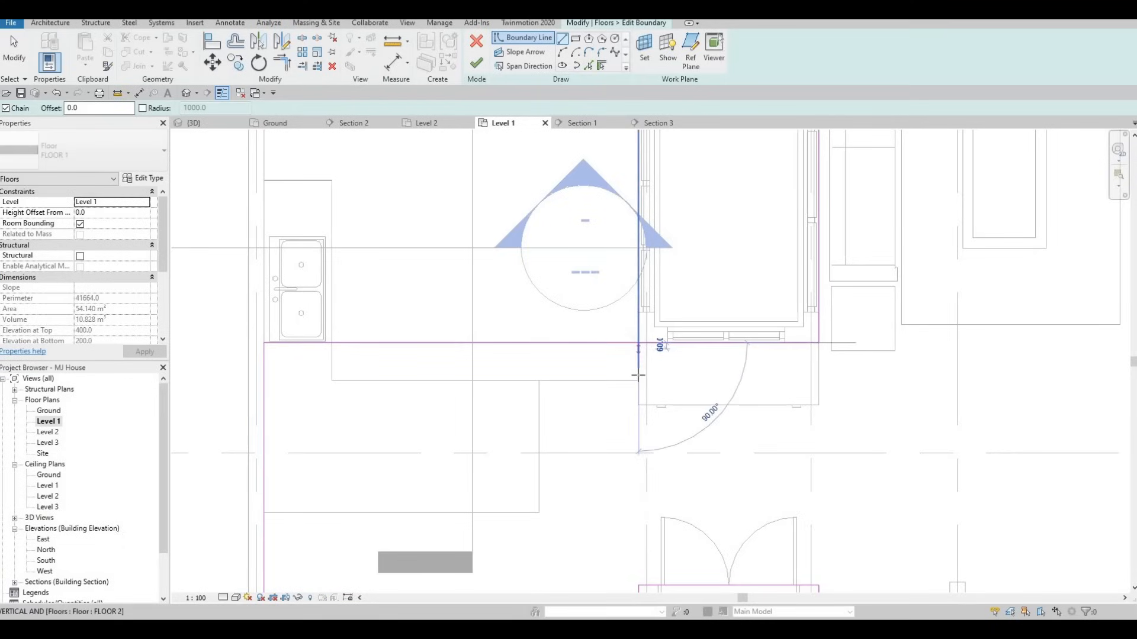
left_click(639, 381)
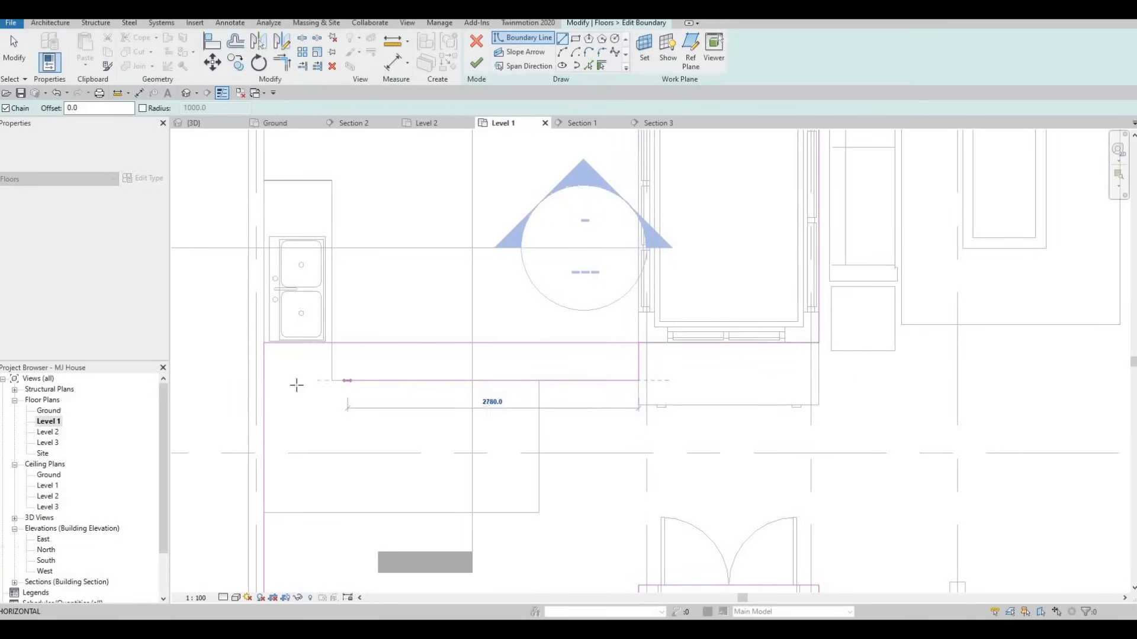
left_click(309, 386)
key("Escape")
key("Escape")
key("Escape")
Use Trim/Extend to Corner (TR) to join the new boundary lines to the left and top edges
key("t")
key("r")
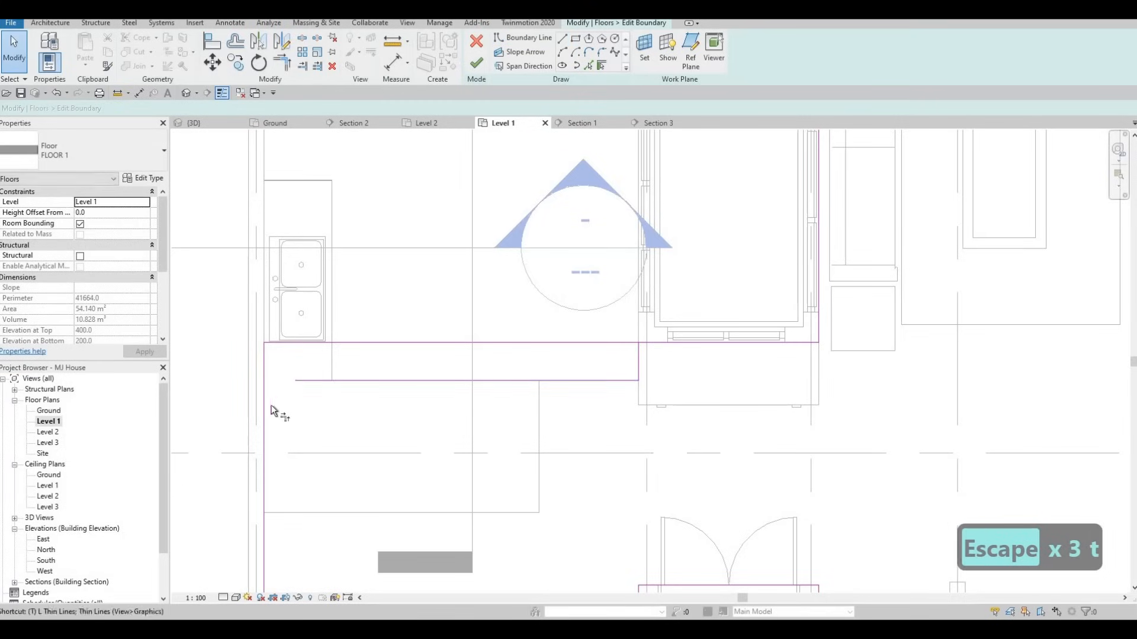
left_click(264, 414)
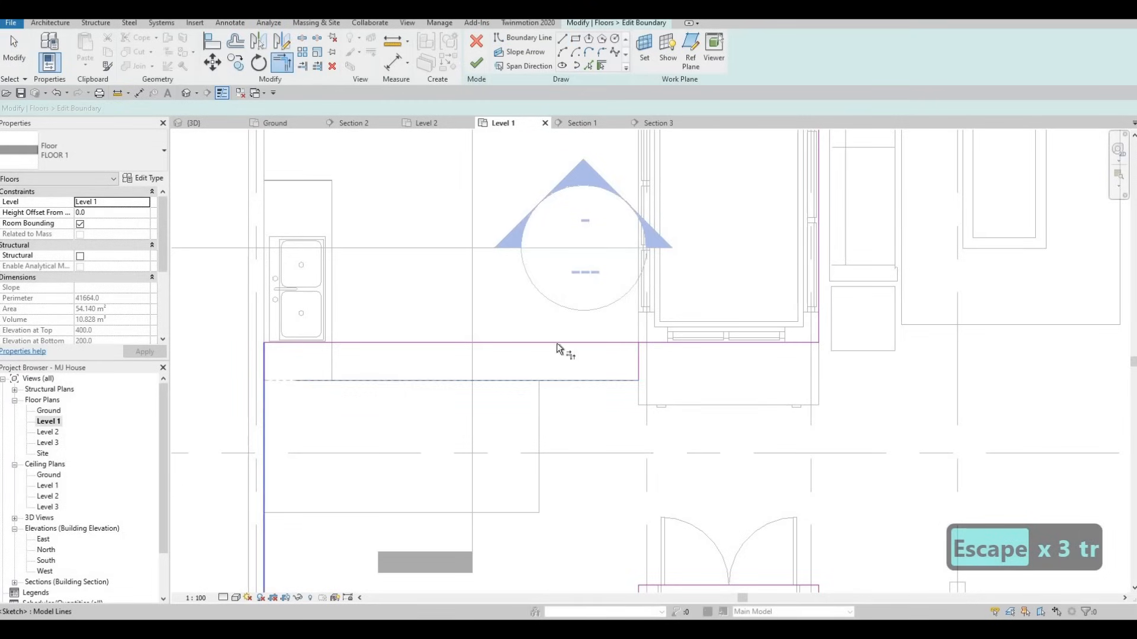
left_click(643, 343)
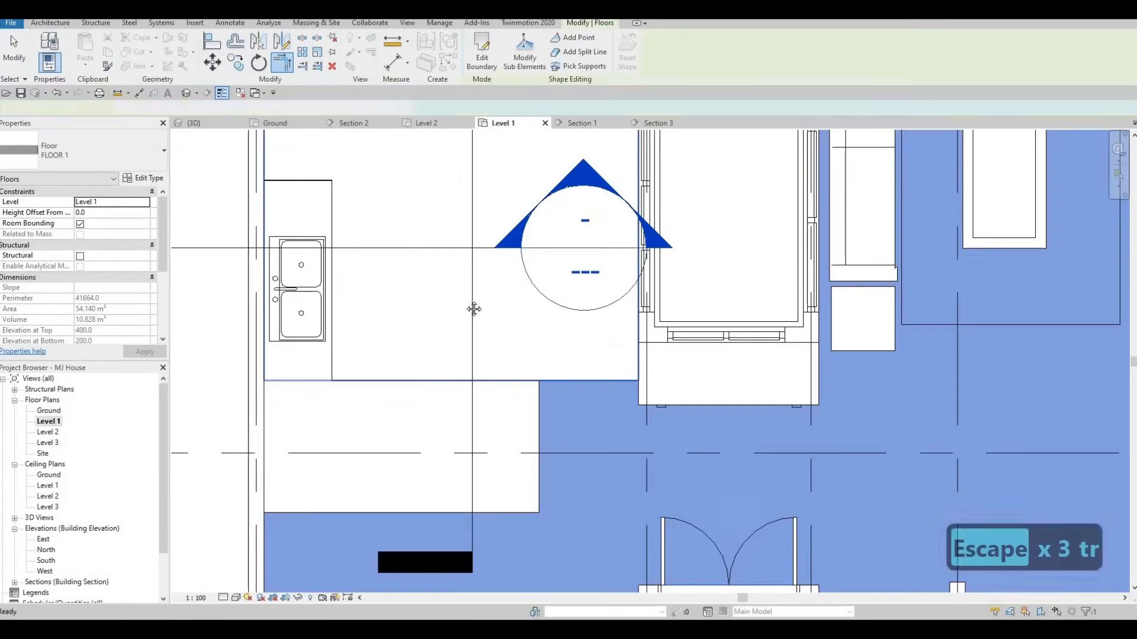
key("Escape")
Reselect the kitchen countertop and adjust the length of its upper end
scroll(468, 319, "down", 2)
key("Escape")
middle_click_drag(416, 318, 415, 336)
scroll(443, 332, "down", 2)
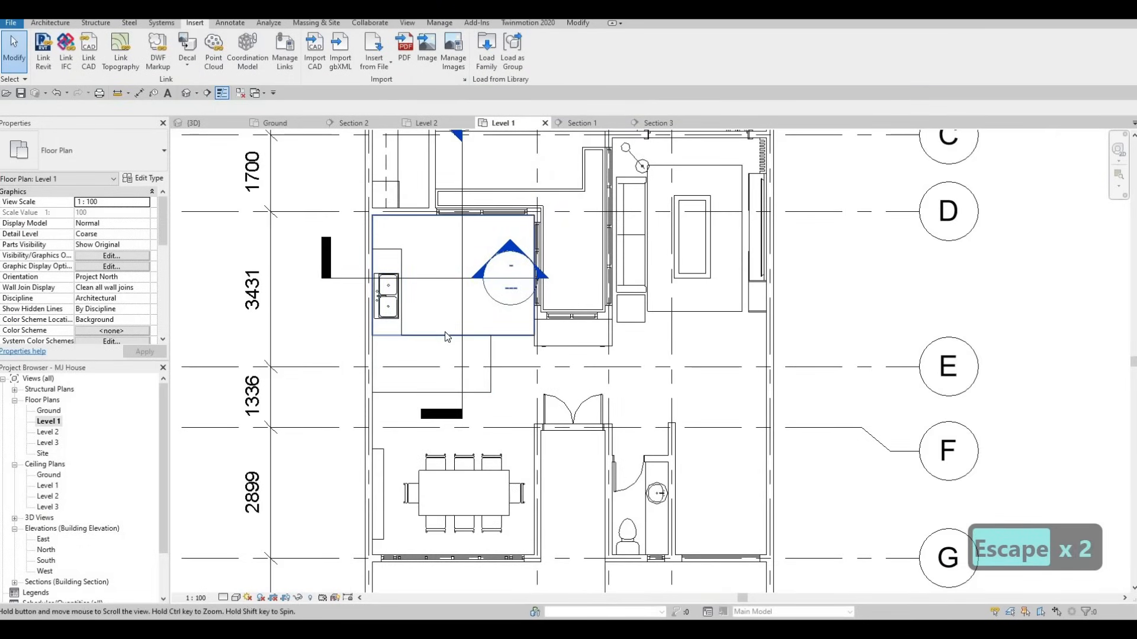
middle_click_drag(478, 333, 480, 361)
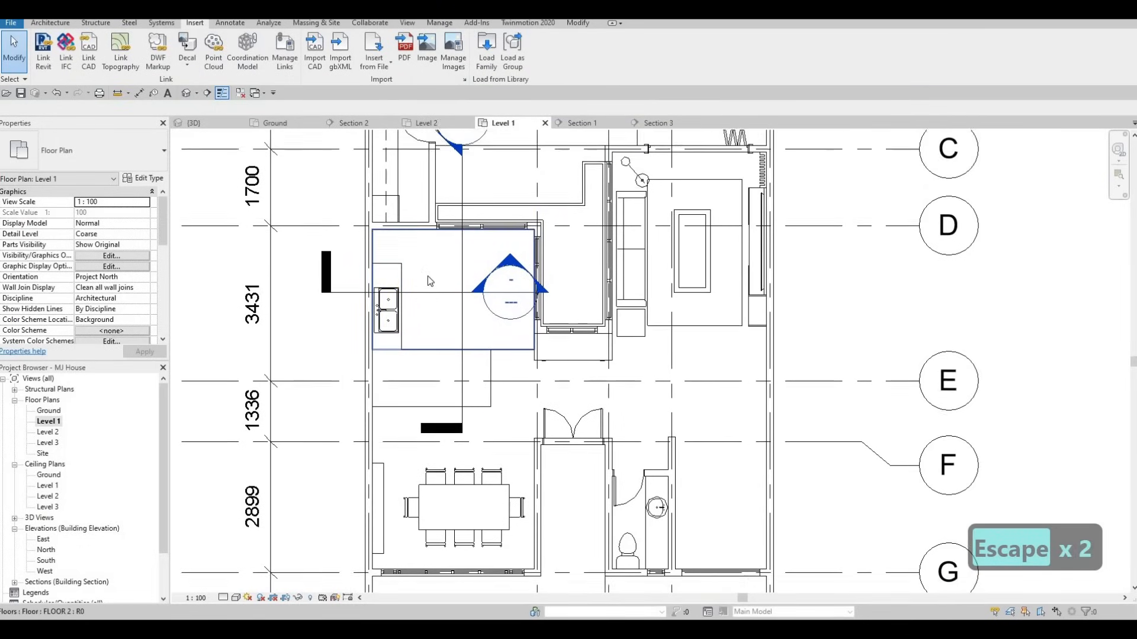
key("Escape")
scroll(396, 279, "up", 2)
left_click(368, 286)
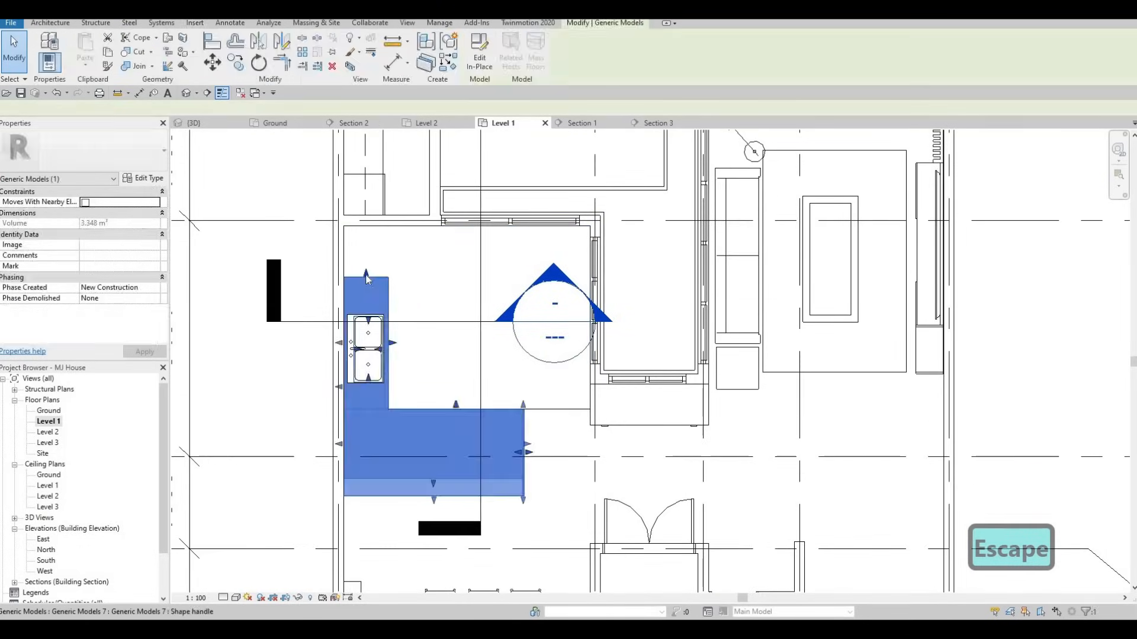
scroll(367, 287, "up", 2)
mouse_move(367, 287)
left_mouse_down()
mouse_move(366, 277)
mouse_move(367, 286)
left_mouse_up()
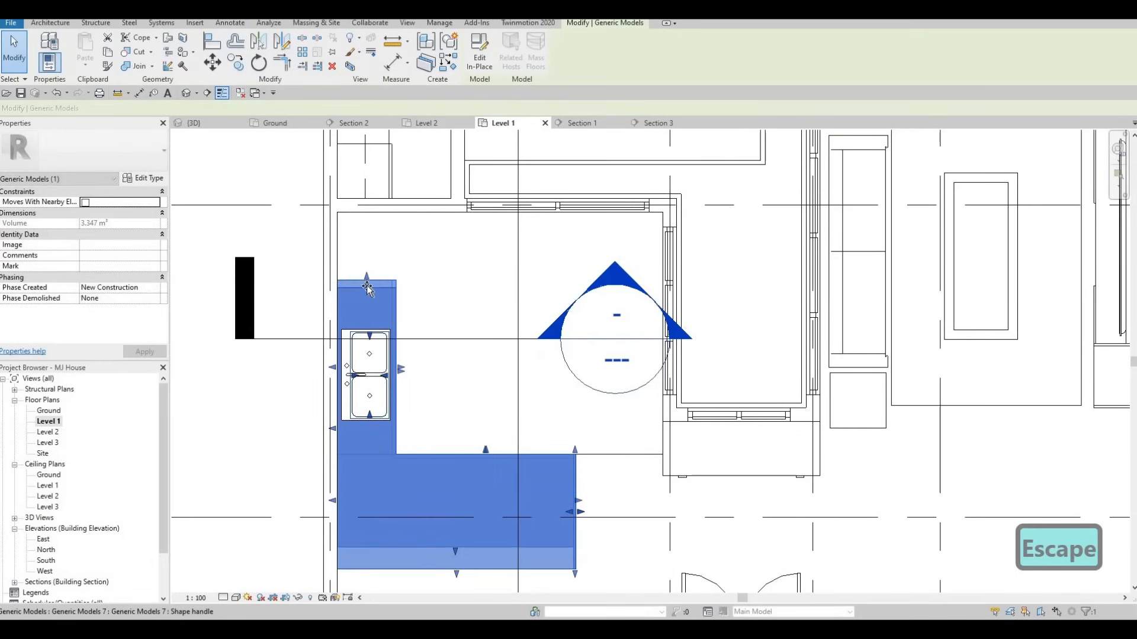
key("Escape")
scroll(370, 284, "up", 2)
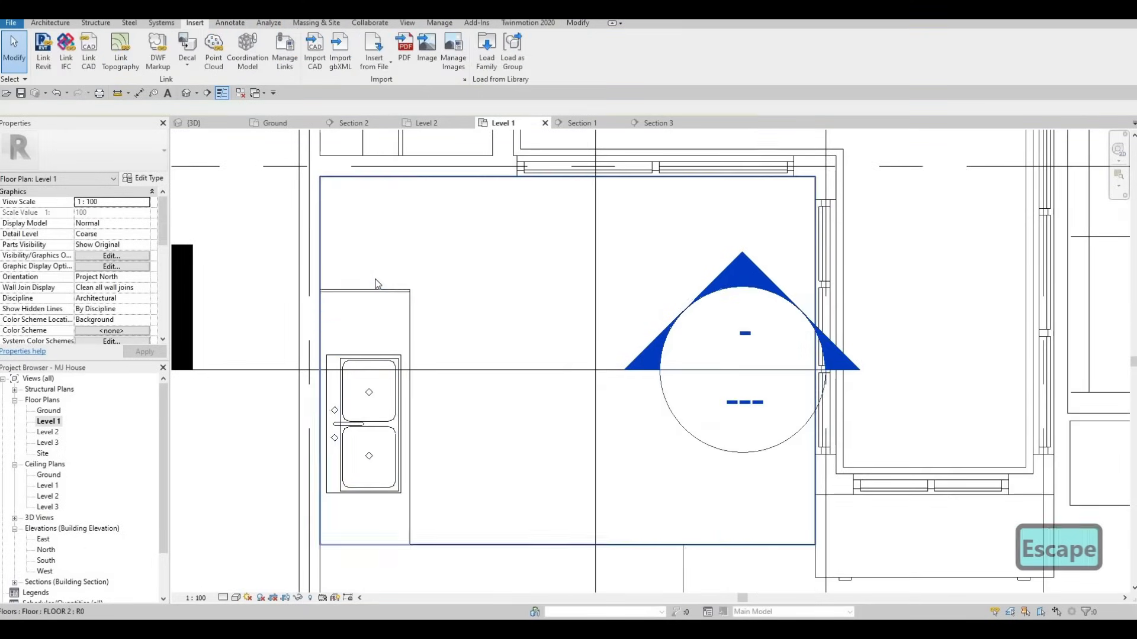
Start placing the French-door refrigerator with CM and rotate its preview with Space
key("c")
key("m")
key("space")
key("space")
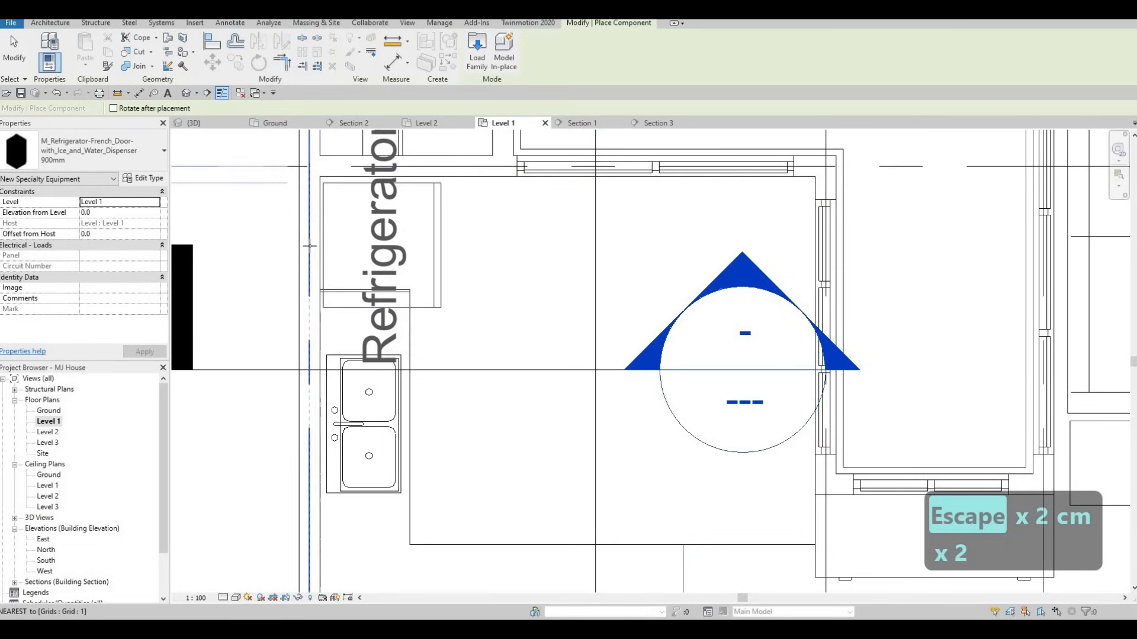
Place the refrigerator in the kitchen's top-left corner and duplicate its type as 900mm 3 without label
left_click(370, 253)
key("Escape")
key("Escape")
key("Escape")
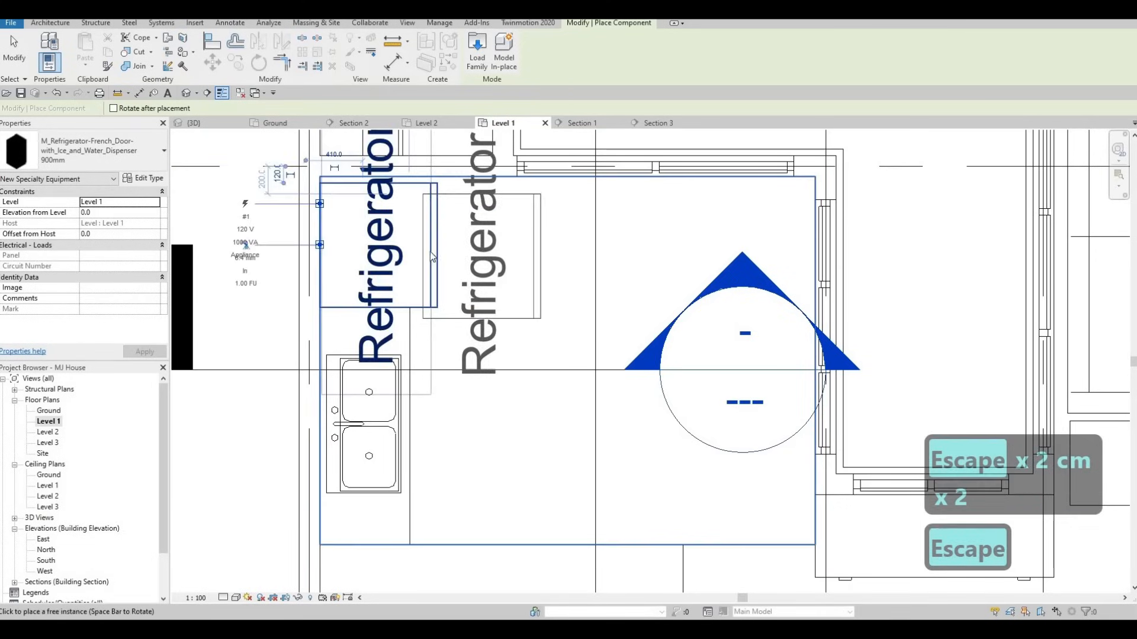
left_click(373, 179)
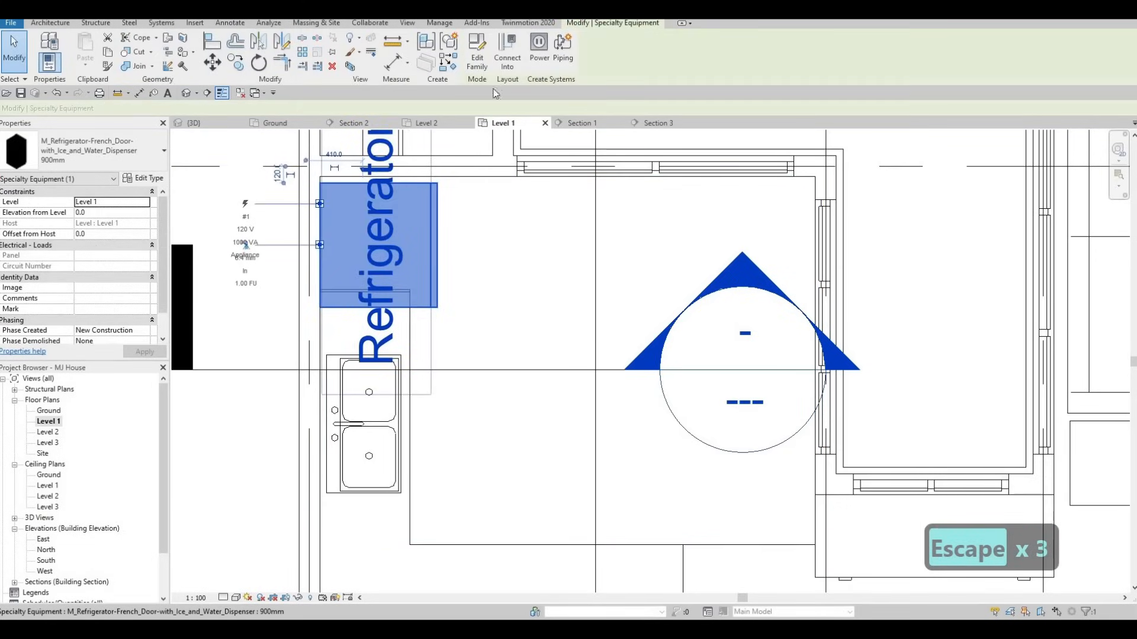
left_click(148, 177)
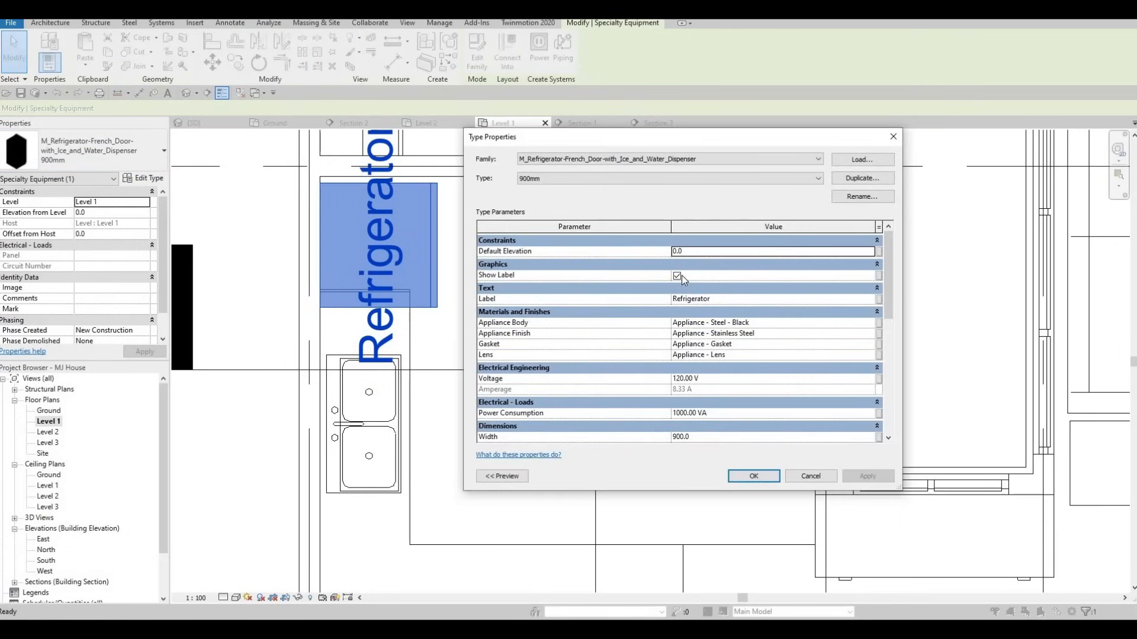
left_click(681, 276)
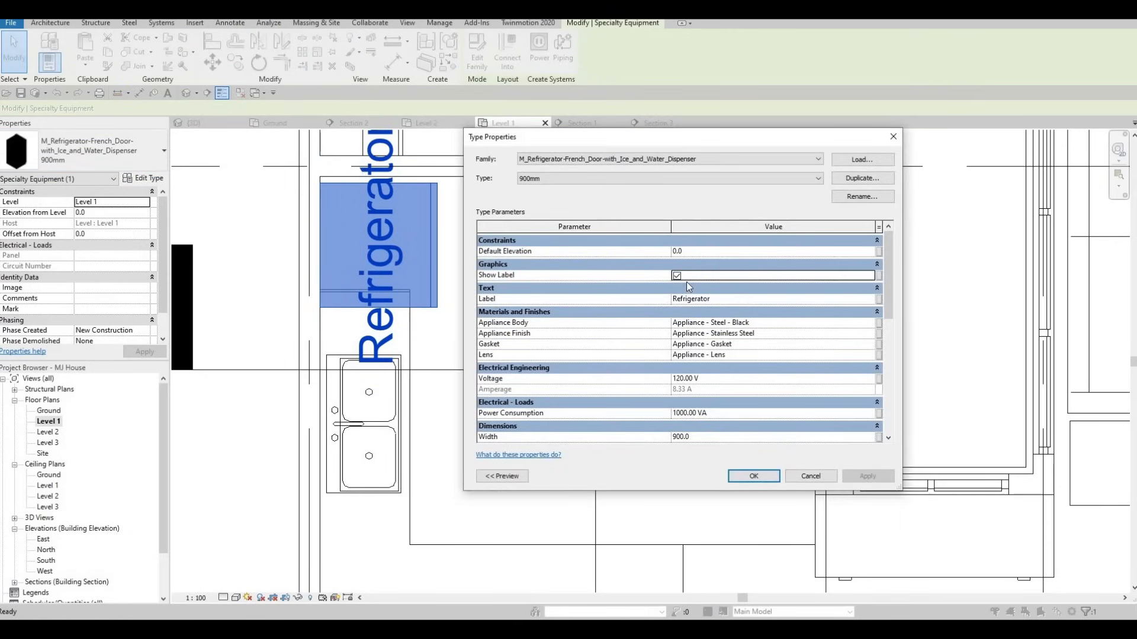
left_click(862, 177)
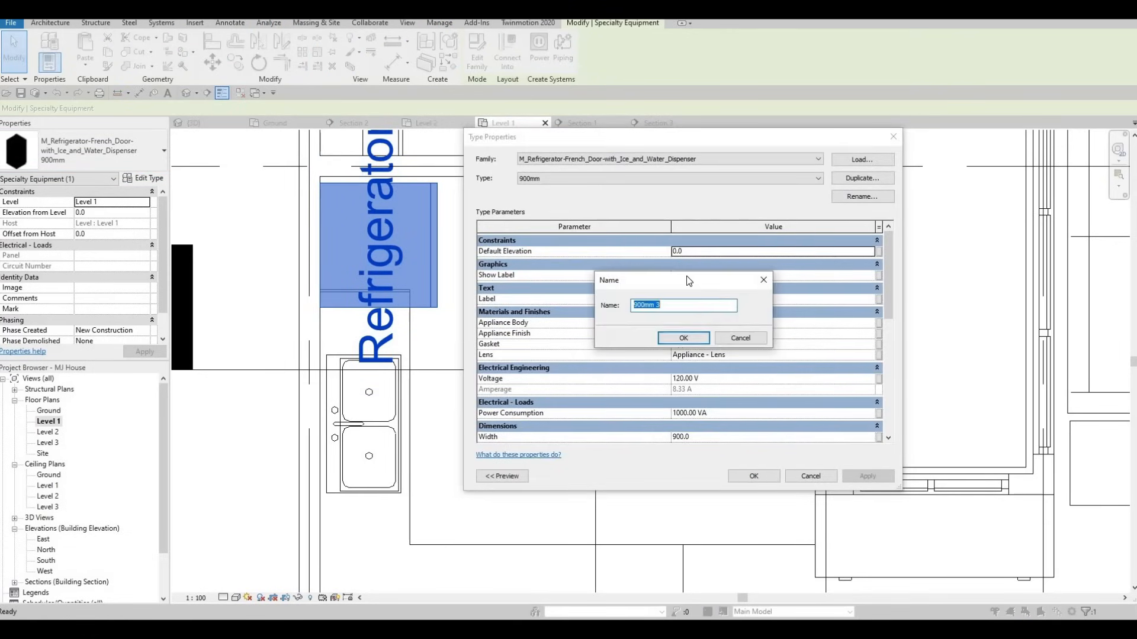
key("Return")
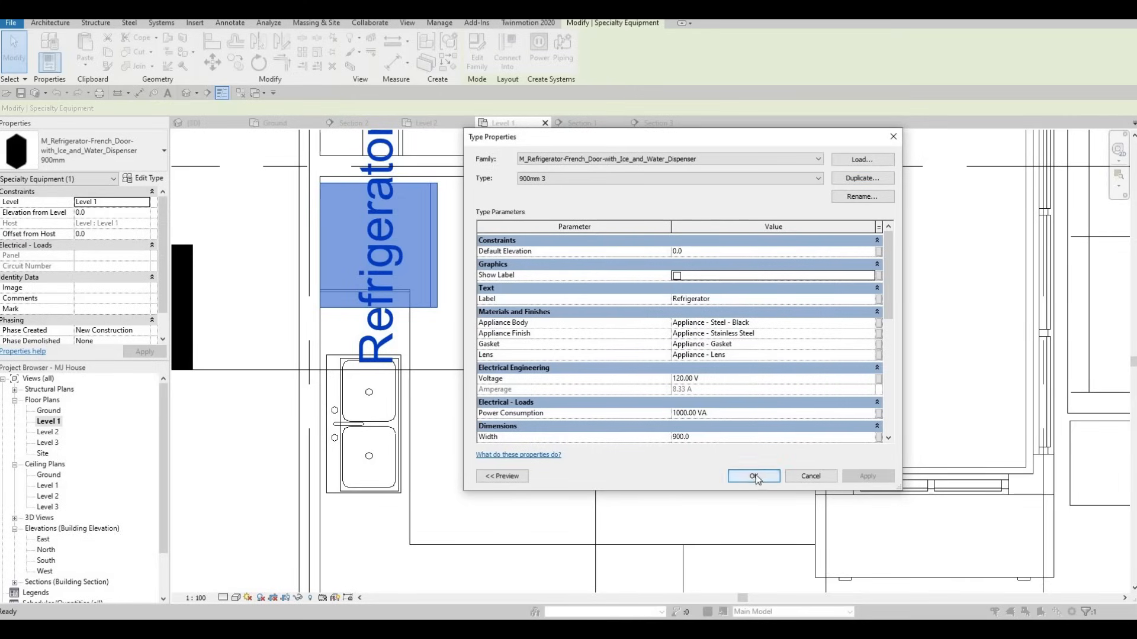
left_click(756, 475)
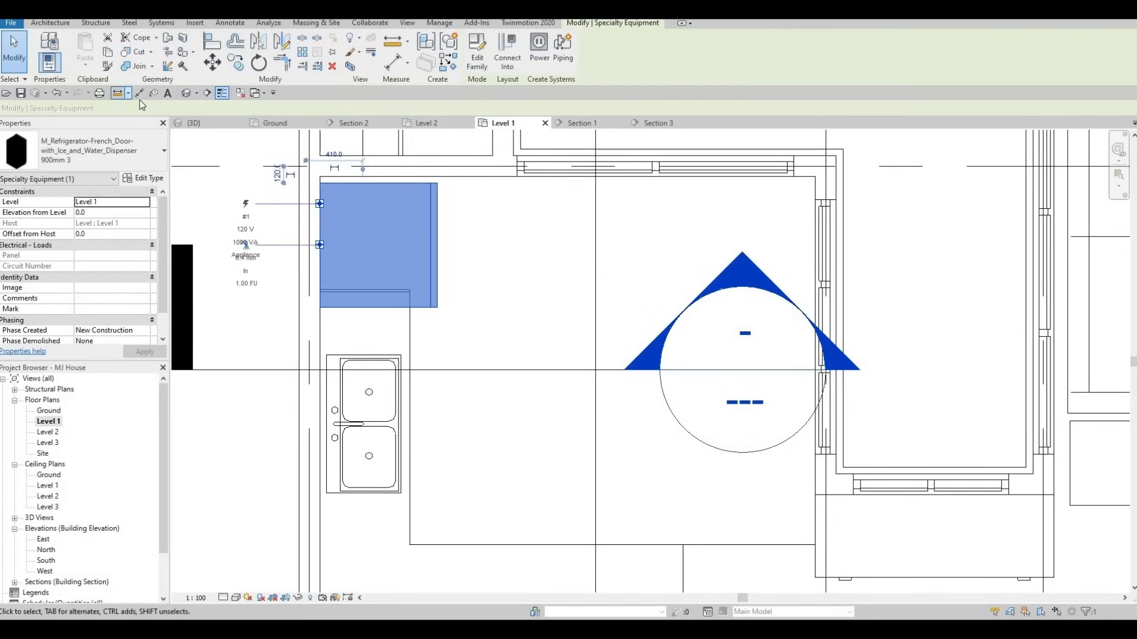
Set the 900mm 3 type to depth 750, width 800 and wall offset 0
left_click(148, 178)
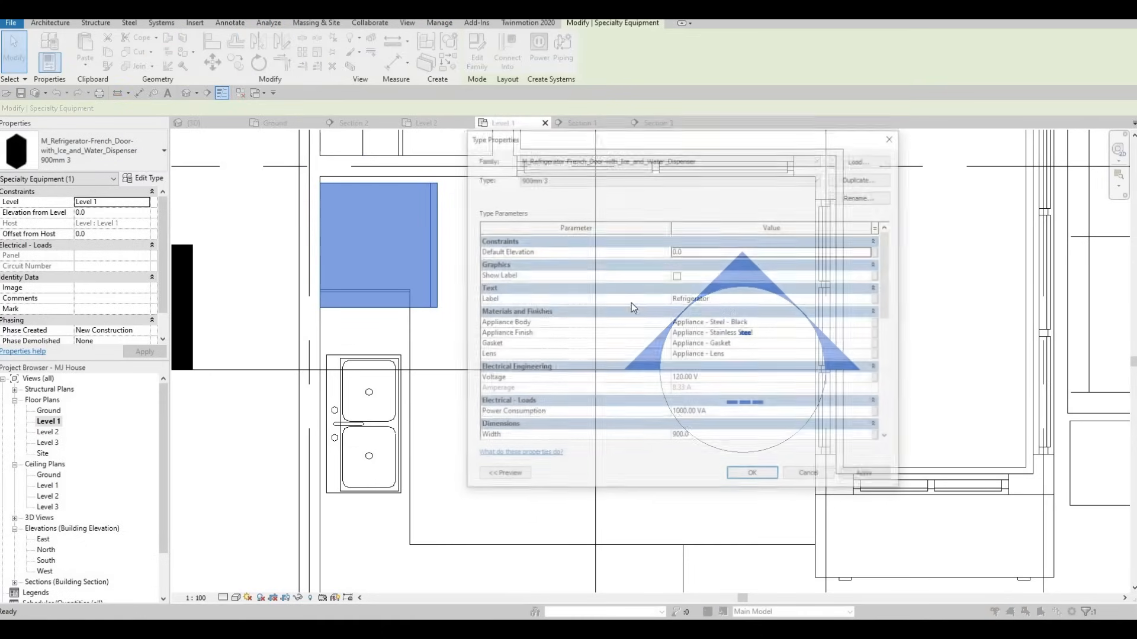
scroll(687, 331, "down", 4)
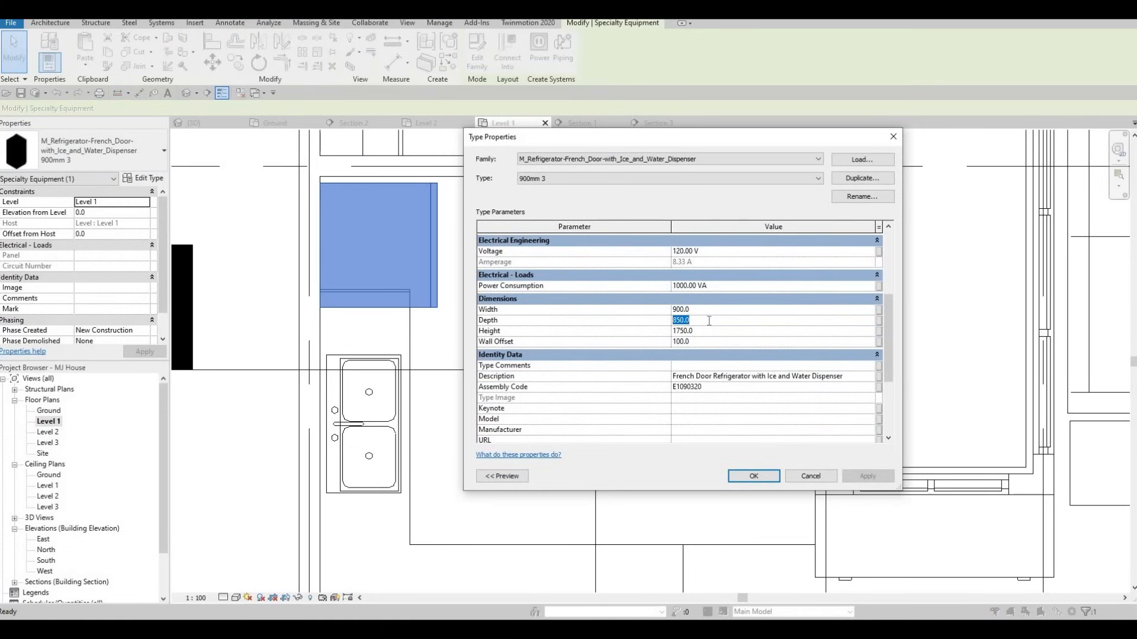
type("750")
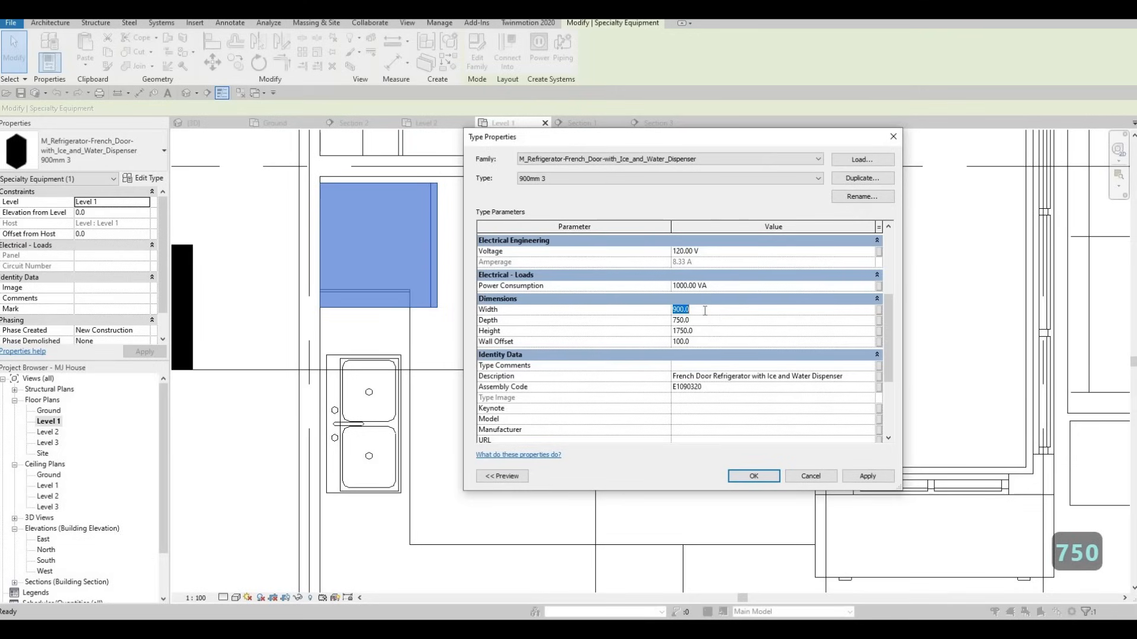
type("800")
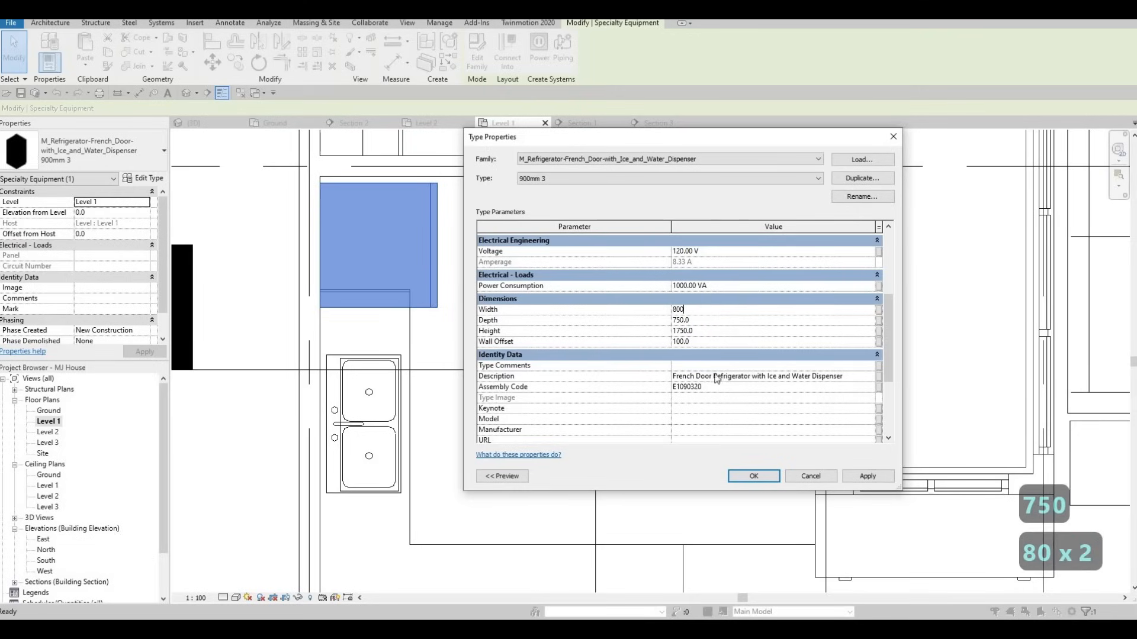
type("0")
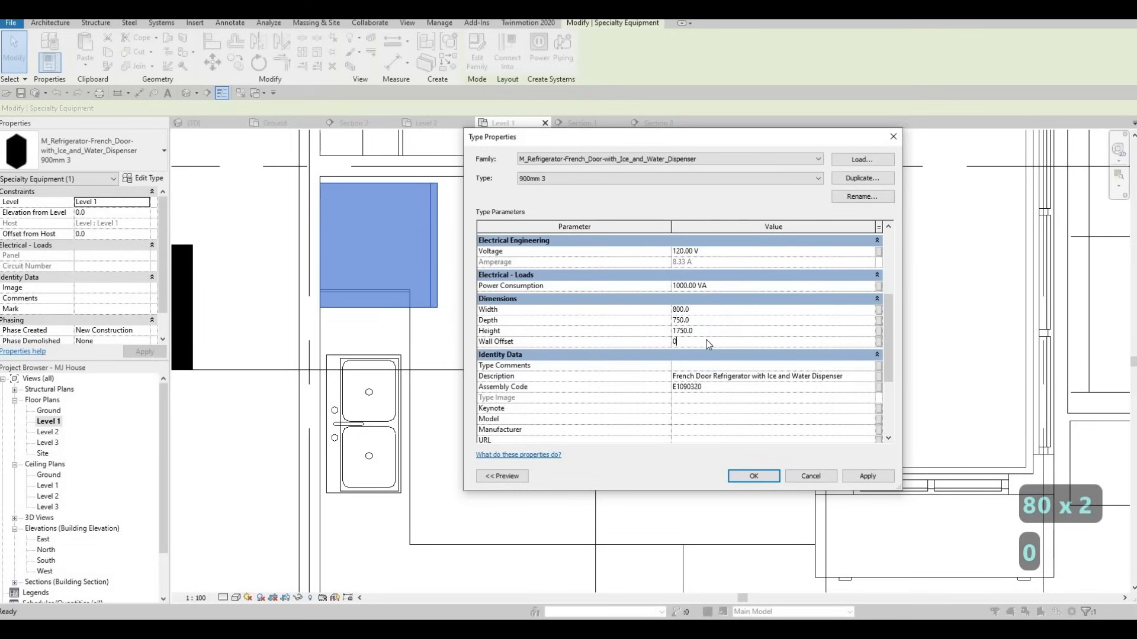
key("Return")
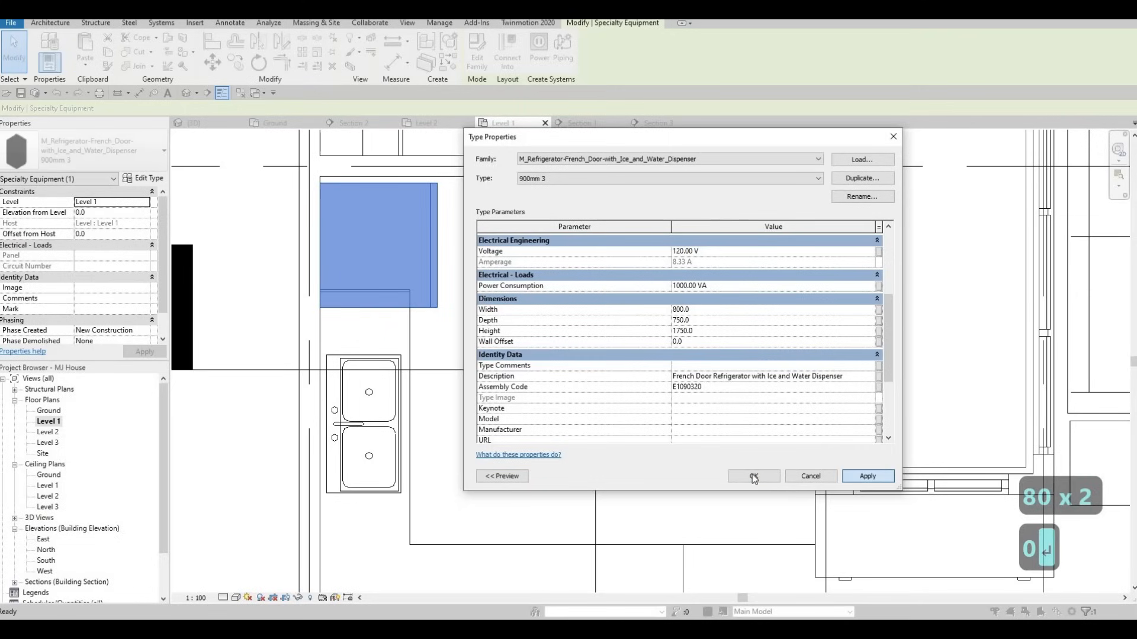
left_click(752, 475)
mouse_move(416, 285)
middle_mouse_down()
mouse_move(413, 273)
mouse_move(413, 295)
middle_mouse_up()
Move the refrigerator toward the wall and align its edge to the wall face with AL
key("Escape")
left_click_drag(403, 268, 427, 268)
key("Escape")
key("Escape")
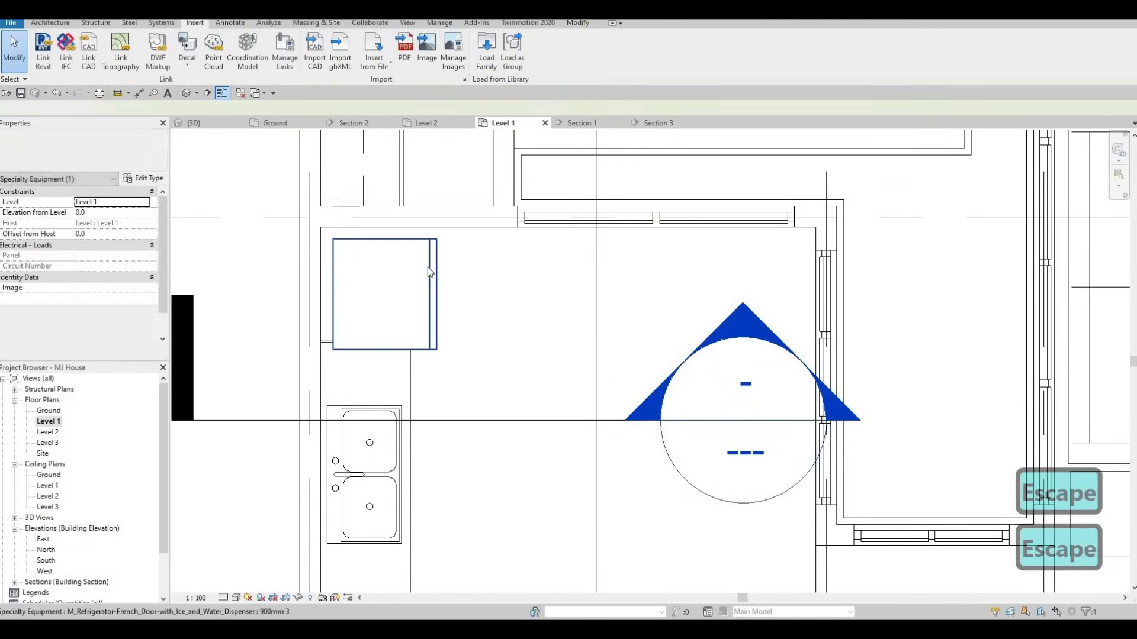
key("a")
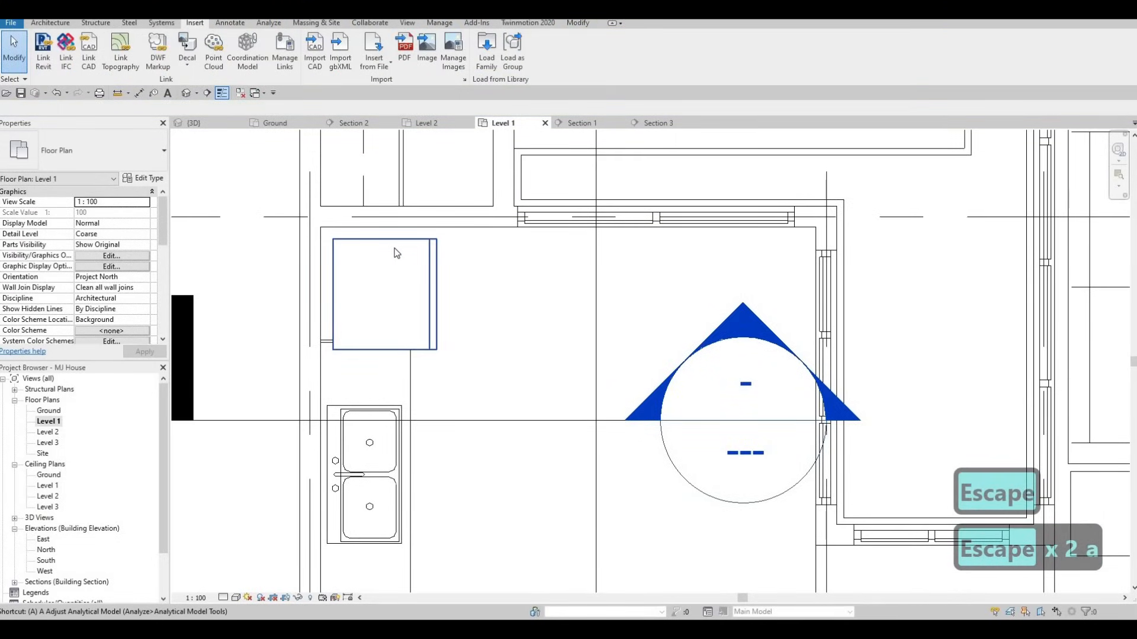
key("l")
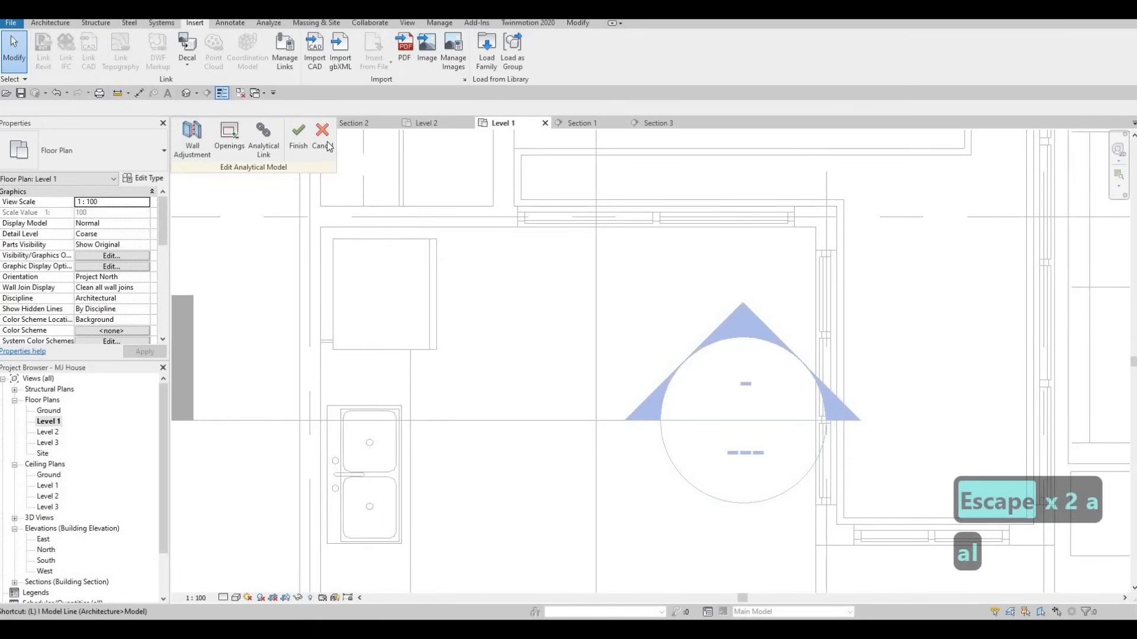
key("Escape")
key("Escape")
key("Escape")
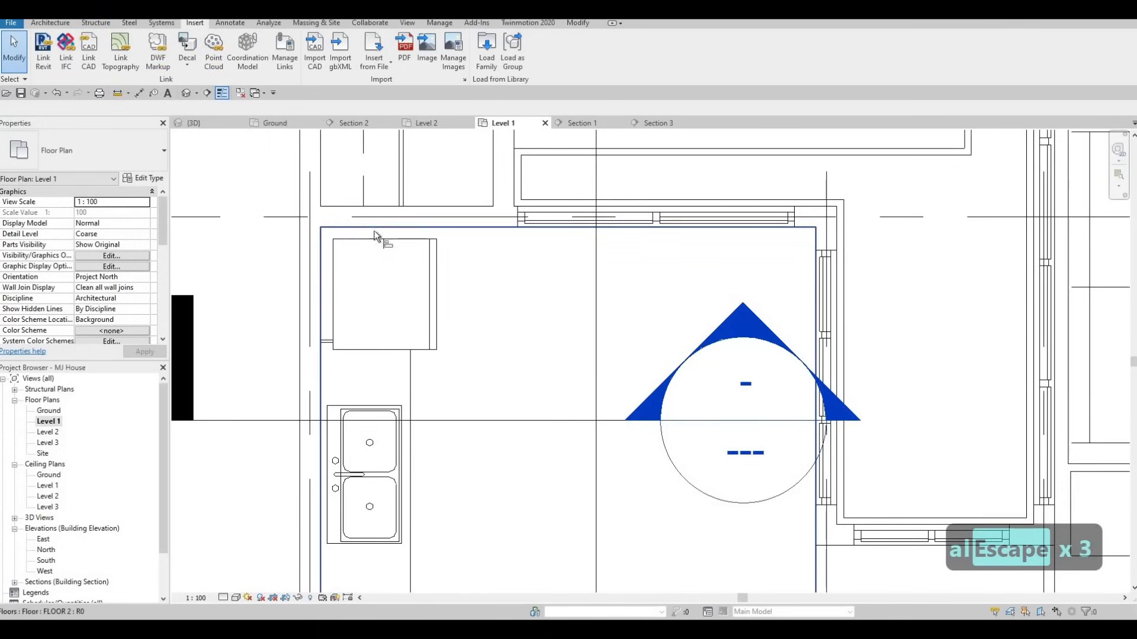
key("a")
key("l")
left_click(332, 252)
left_click(358, 232)
key("Escape")
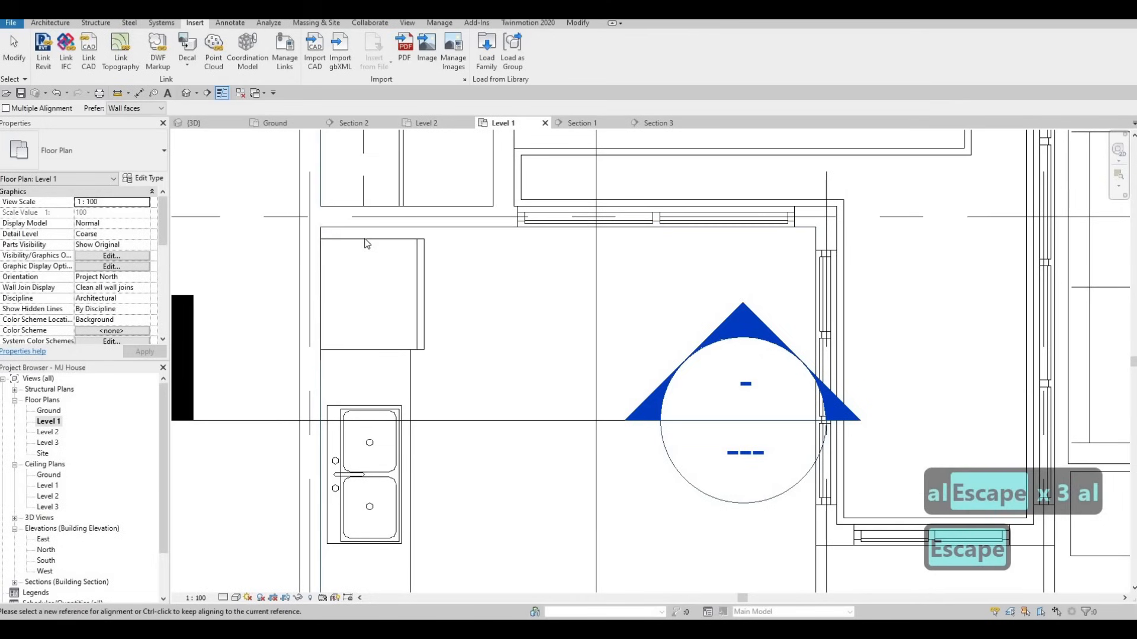
key("Escape")
left_click(367, 244)
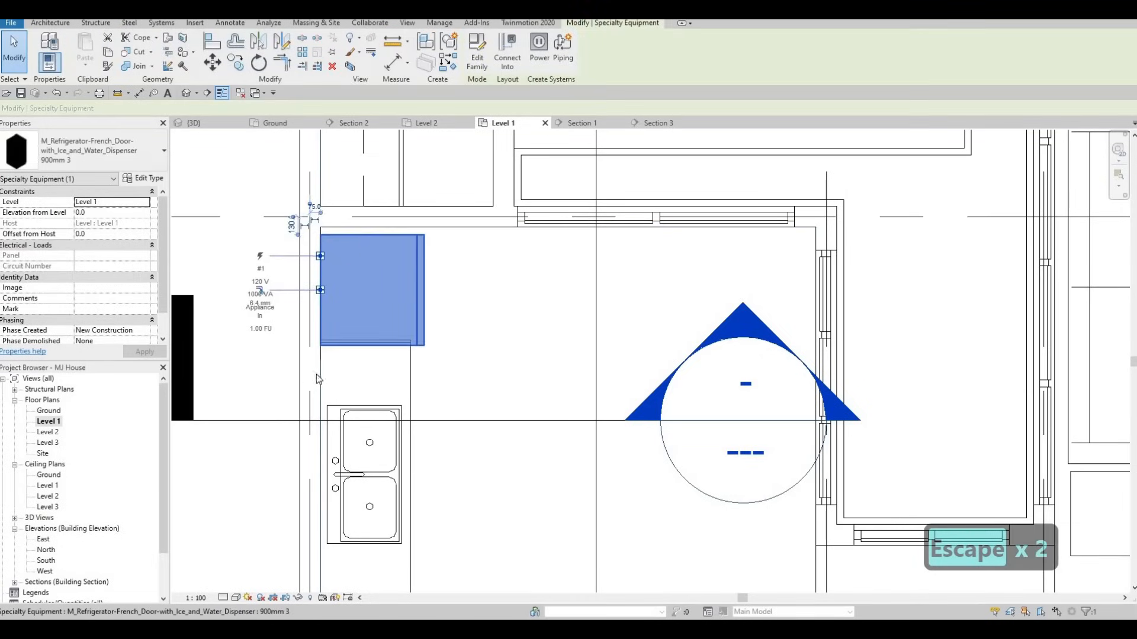
key("Up")
key("Up")
key("Escape")
key("Escape")
Stretch the sink counter's end toward the refrigerator using its shape handle
scroll(414, 371, "up", 1)
left_click(362, 335)
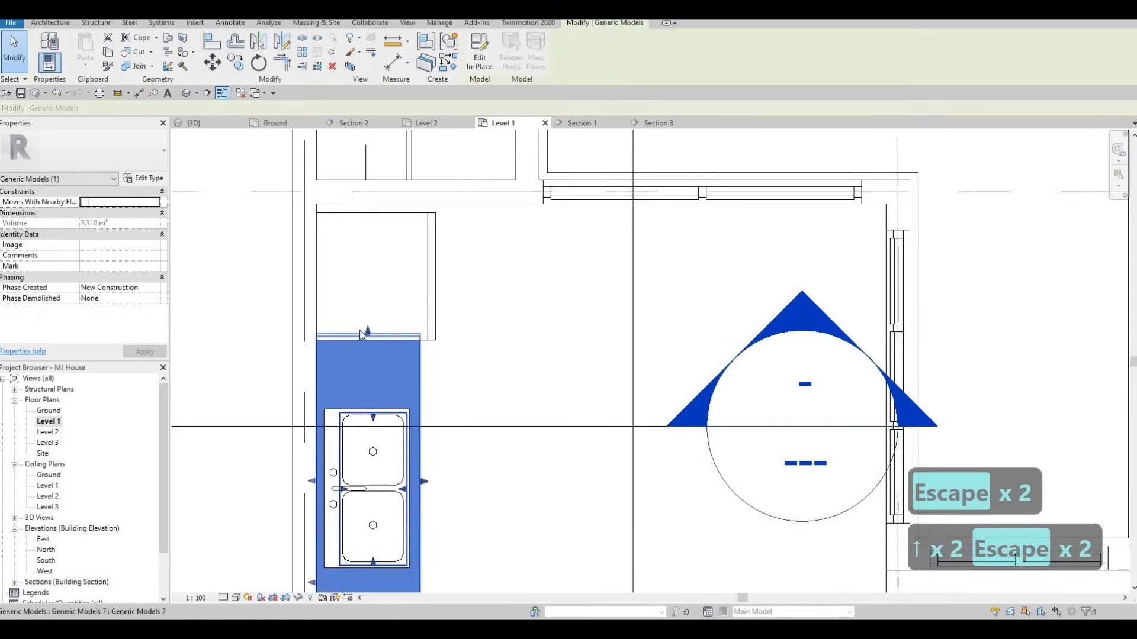
scroll(361, 342, "up", 1)
left_click_drag(363, 327, 364, 363)
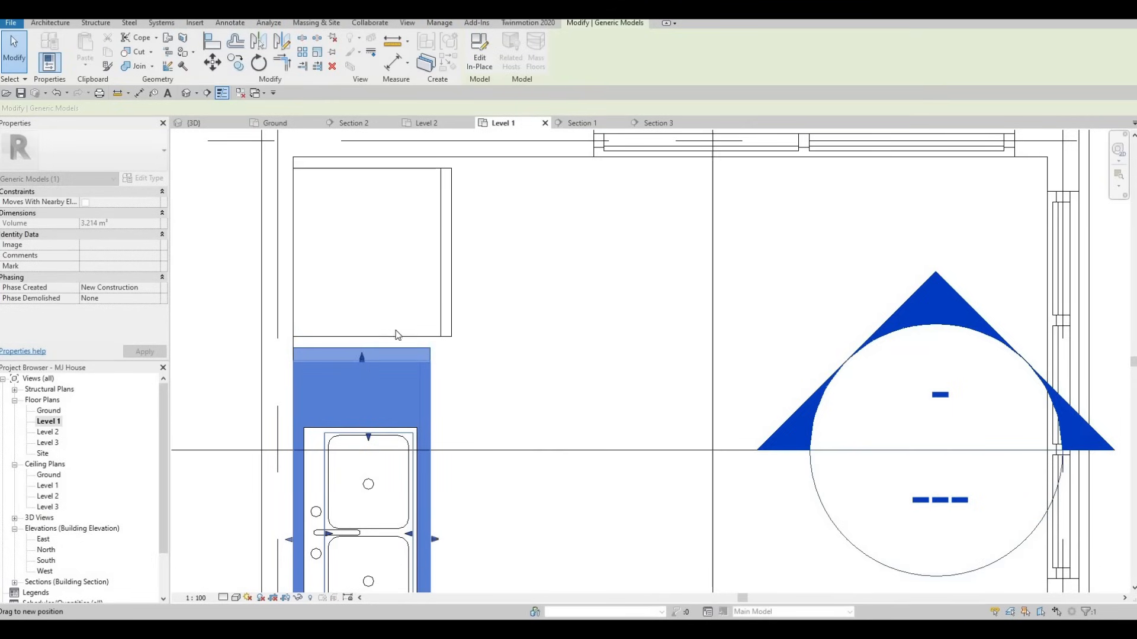
key("Escape")
left_click(366, 359)
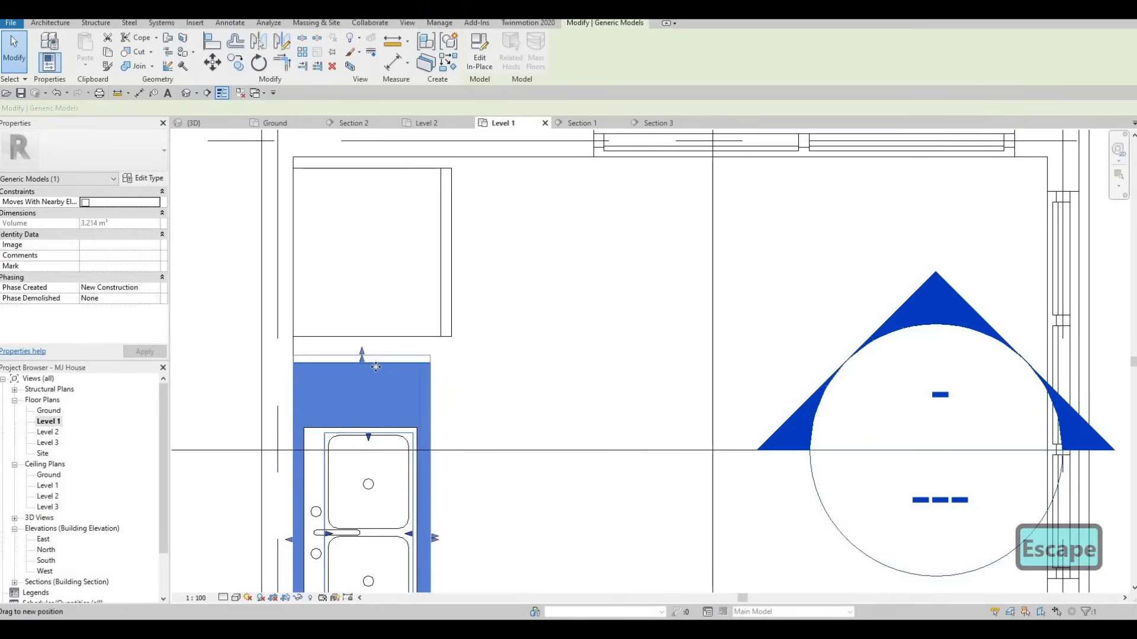
key("Escape")
left_click(362, 355)
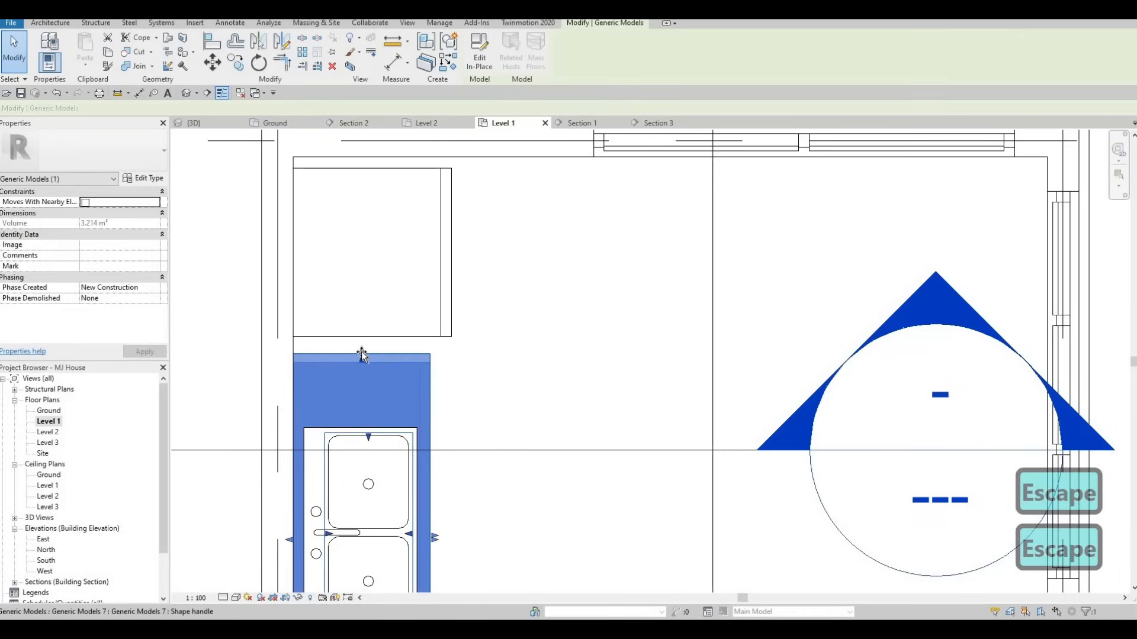
left_click_drag(361, 354, 362, 354)
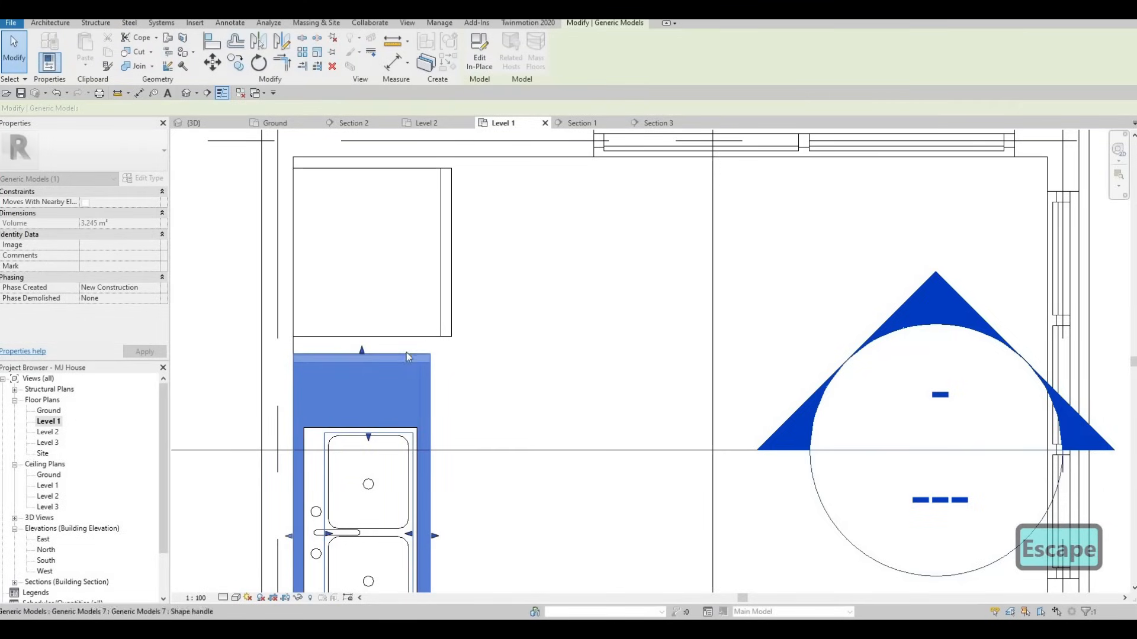
key("Escape")
Pull the counter end flush against the refrigerator edge, bringing its volume to 3.235 m³
scroll(417, 353, "up", 6)
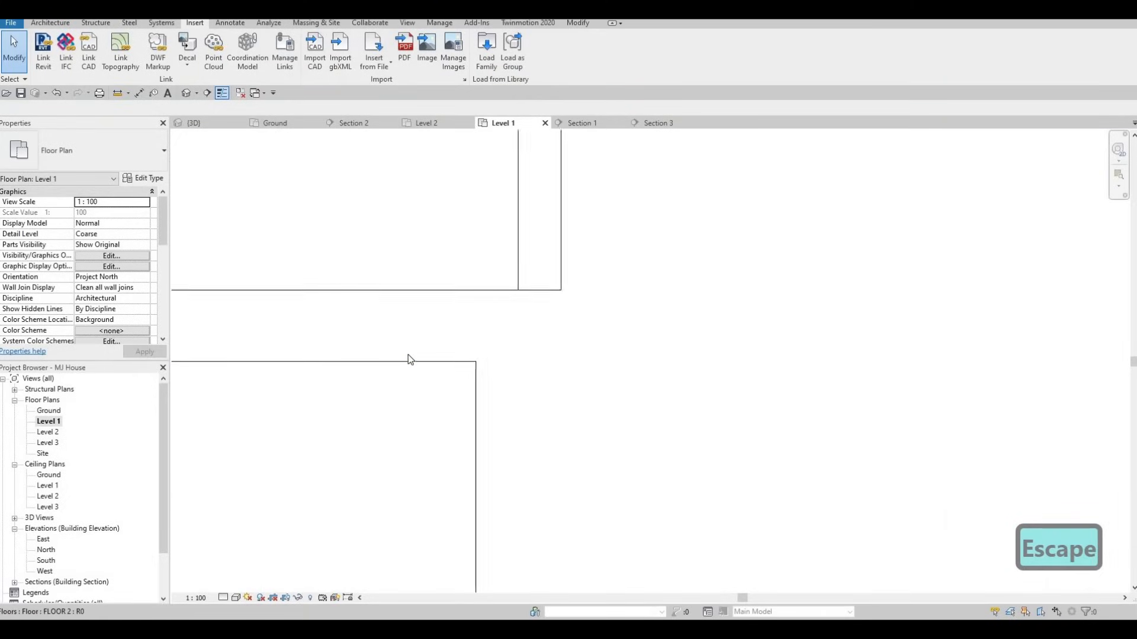
scroll(408, 355, "down", 2)
left_click(406, 353)
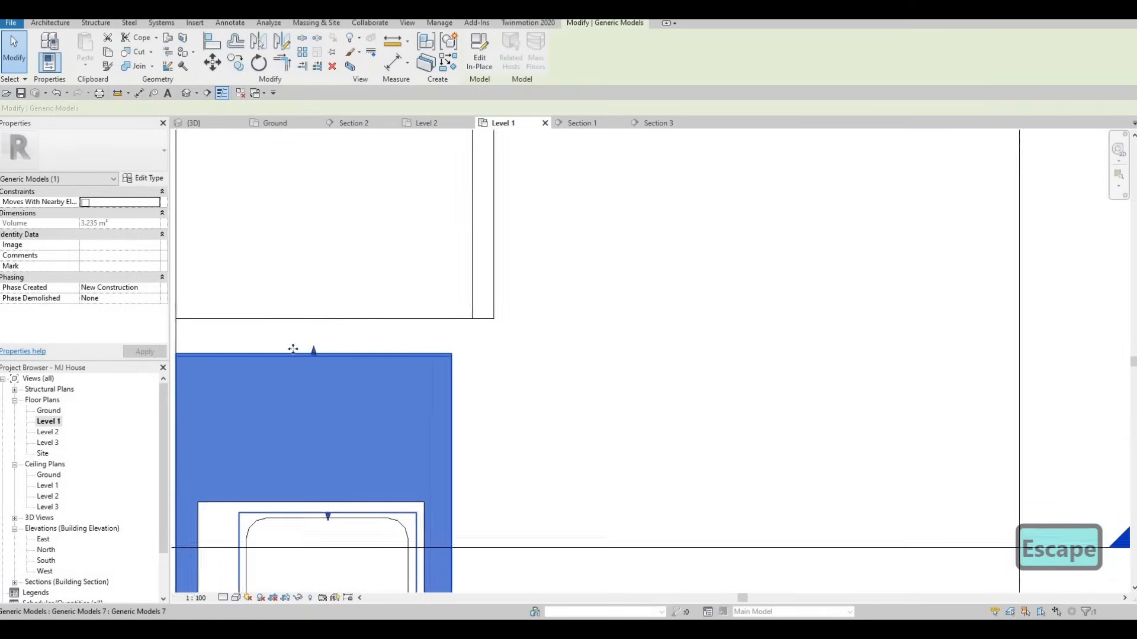
scroll(293, 349, "up", 2)
left_click_drag(283, 346, 288, 345)
left_click_drag(285, 351, 293, 354)
key("Escape")
scroll(329, 349, "down", 3)
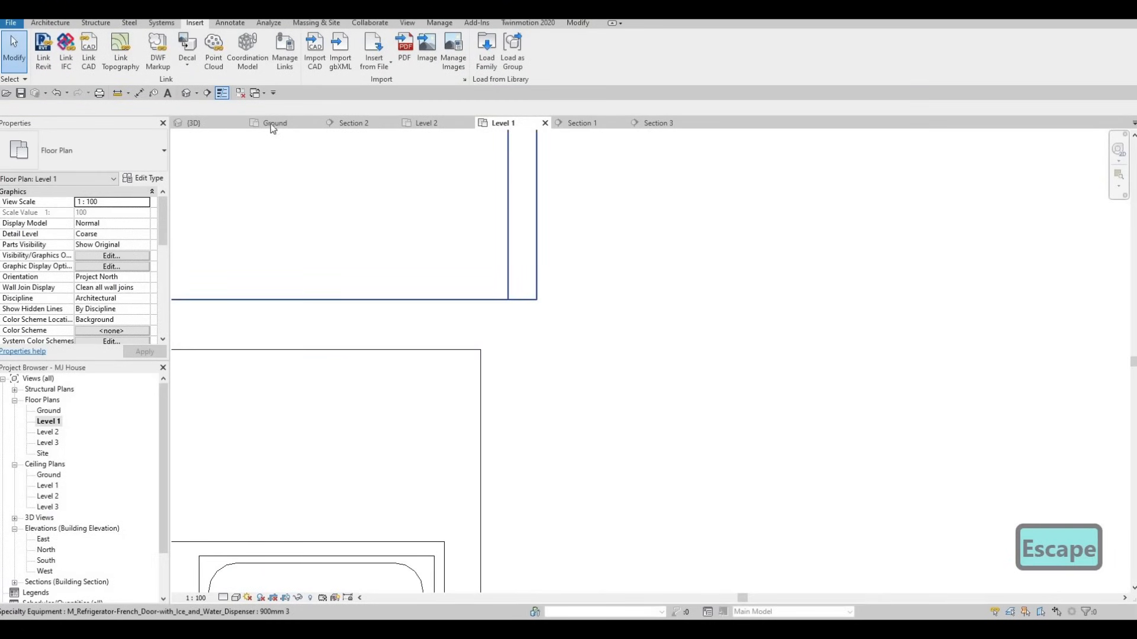
Orbit the 3D view to inspect the refrigerator beside the counter
left_click(210, 125)
middle_click_drag(325, 273, 635, 391, "shift")
scroll(634, 393, "up", 5)
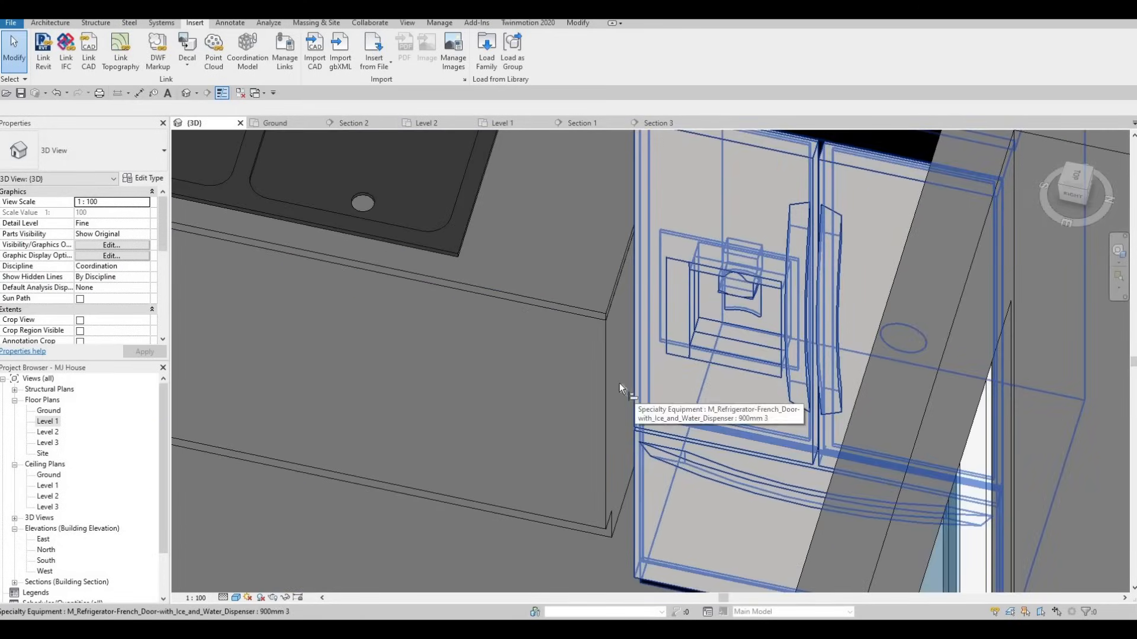
key("a")
key("l")
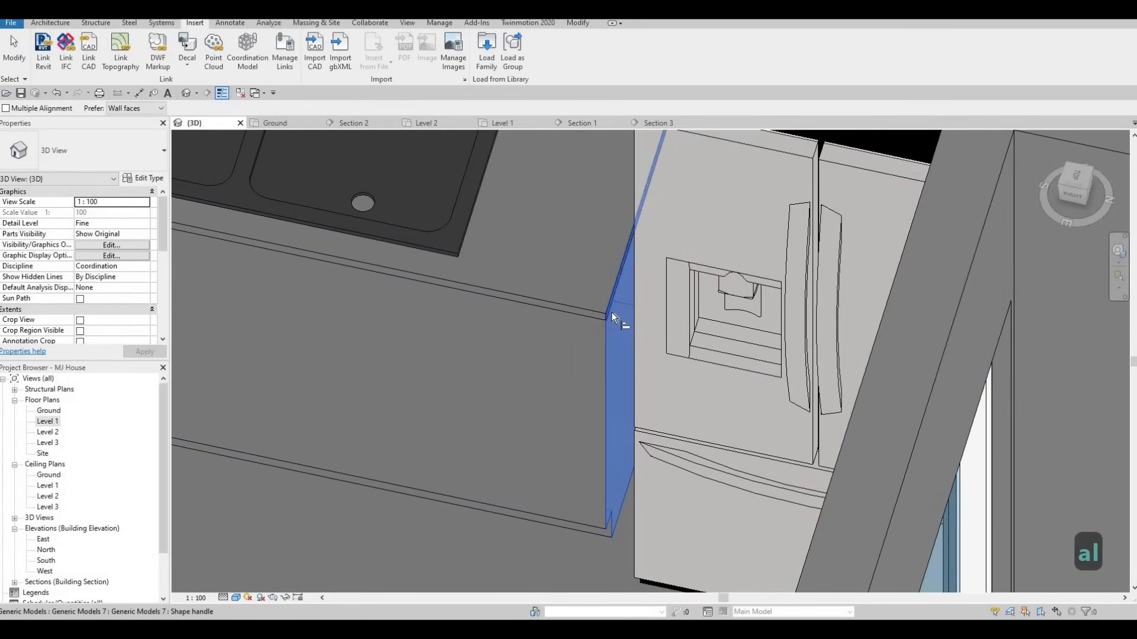
scroll(599, 329, "down", 4)
key("Escape")
key("Escape")
key("F1")
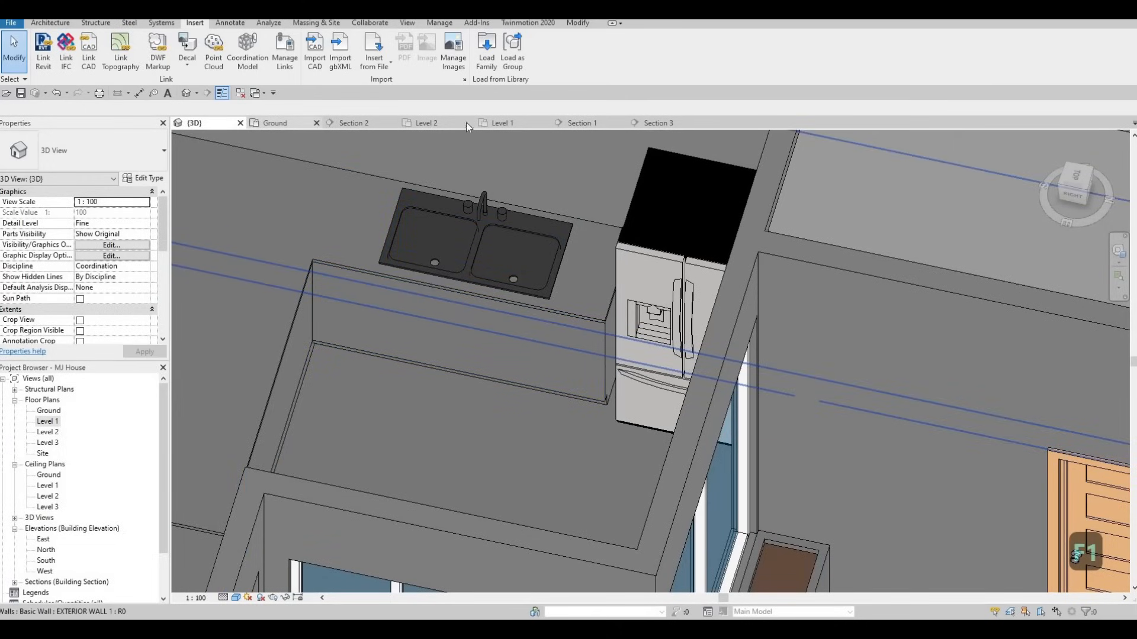
In Section 1, nudge the refrigerator left so its dimension reads 1845.0
left_click(505, 122)
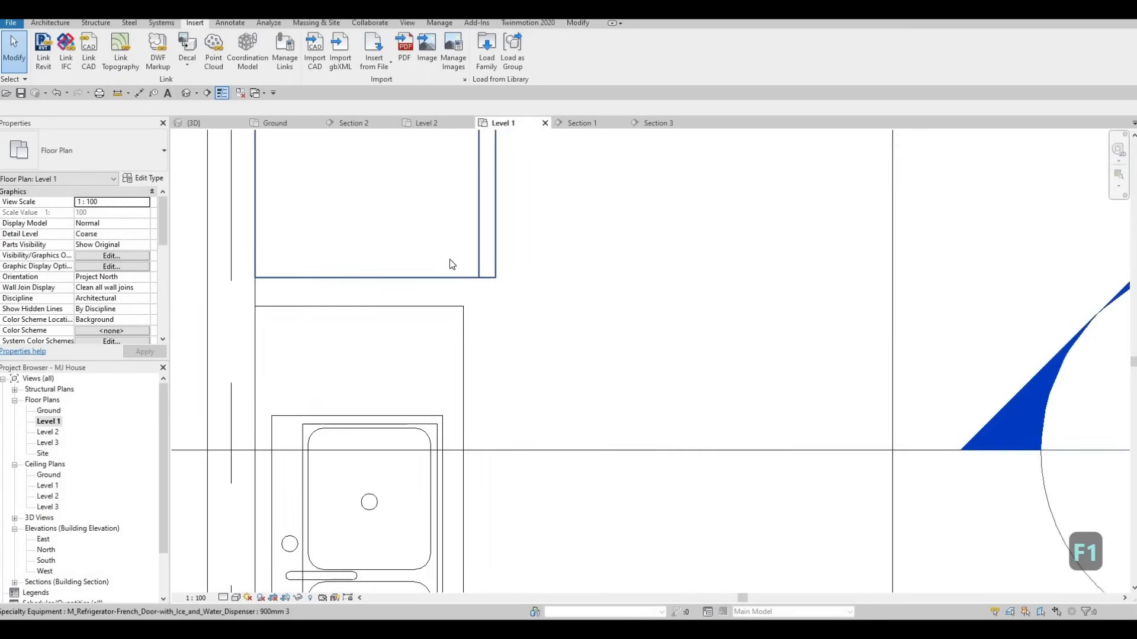
scroll(450, 264, "down", 6)
key("Escape")
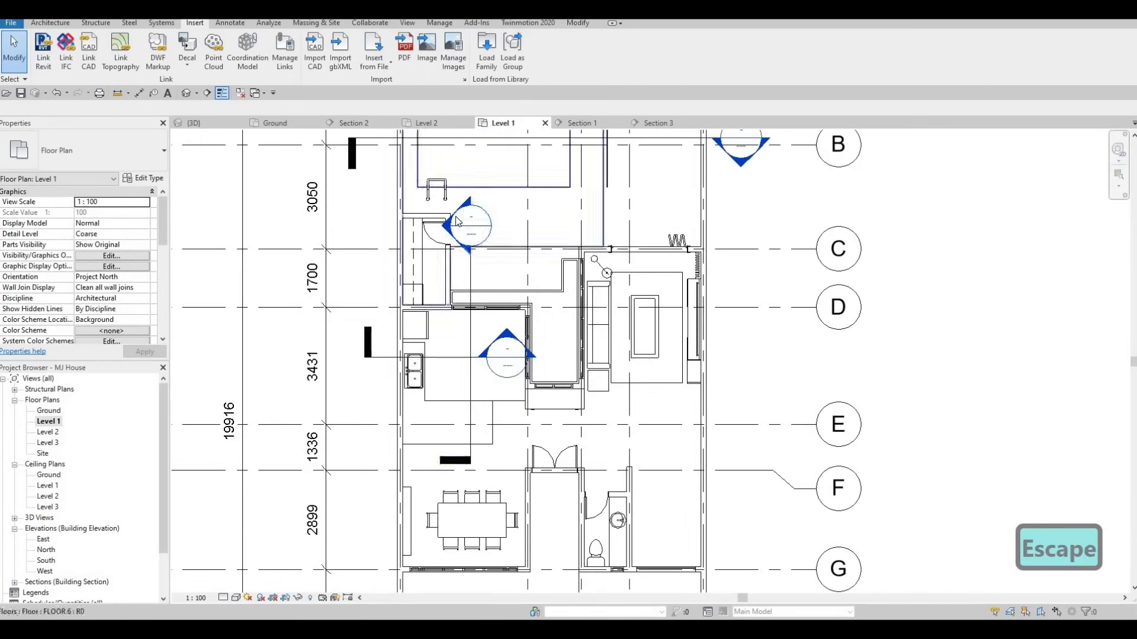
double_click(456, 221)
scroll(527, 260, "up", 3)
left_click(525, 256)
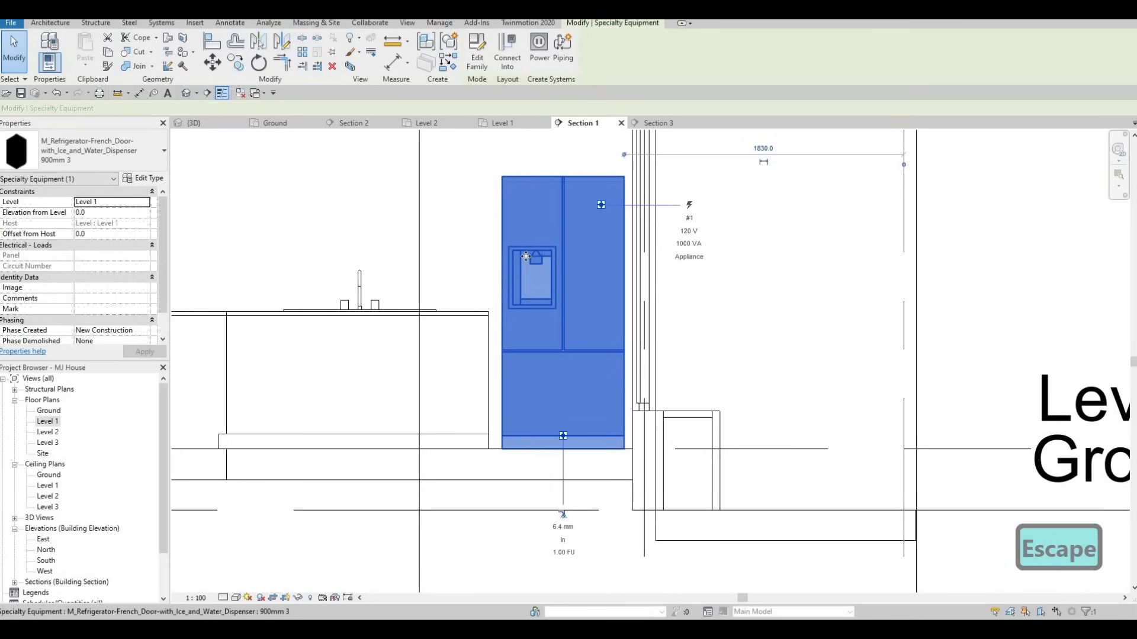
key("Left")
key("Left")
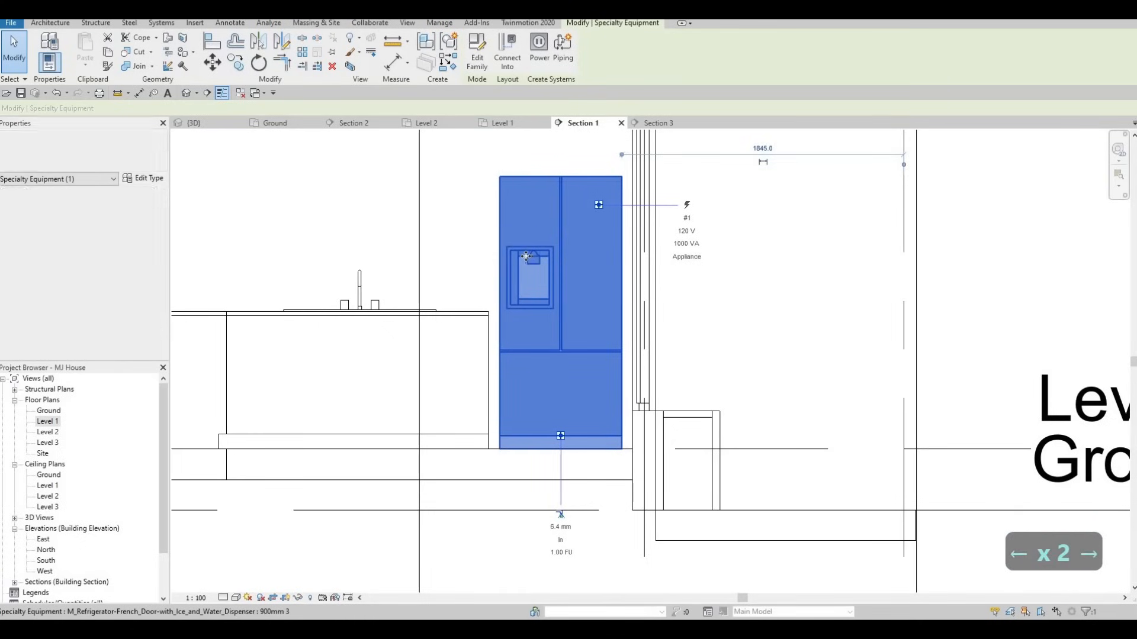
key("Escape")
key("Escape")
scroll(473, 213, "down", 3)
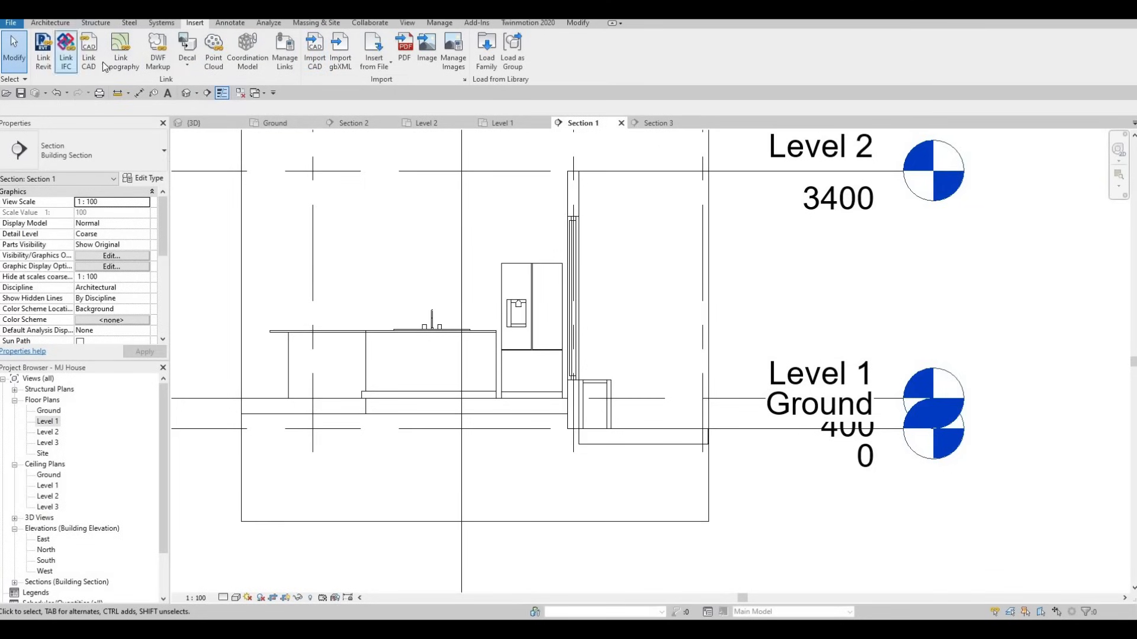
left_click(50, 23)
left_click(137, 62)
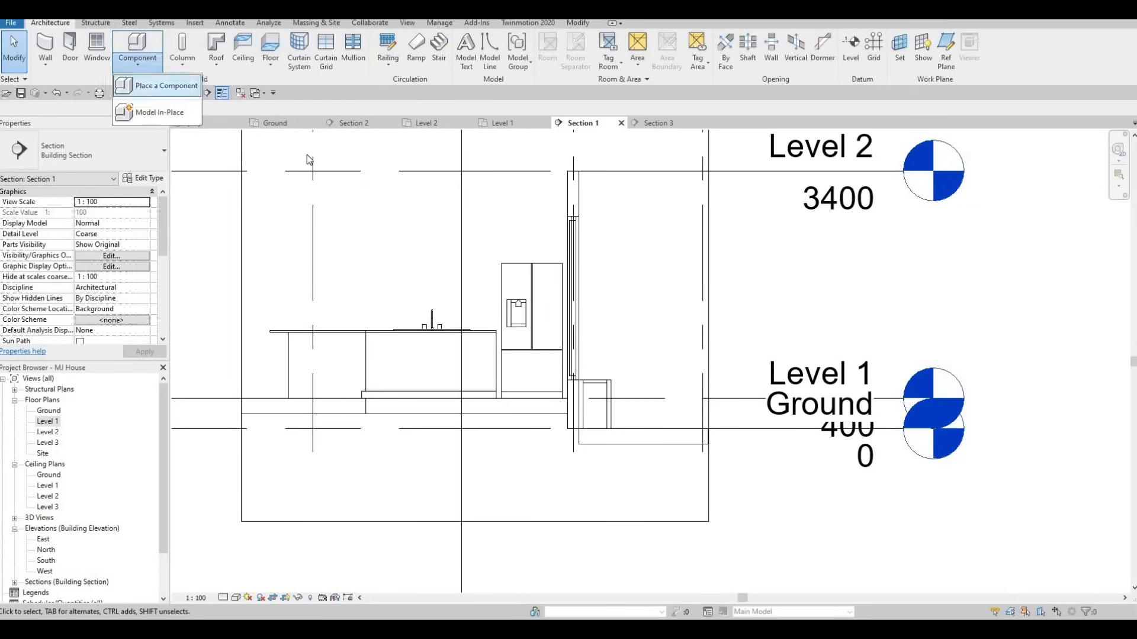
left_click(153, 109)
scroll(546, 276, "down", 1)
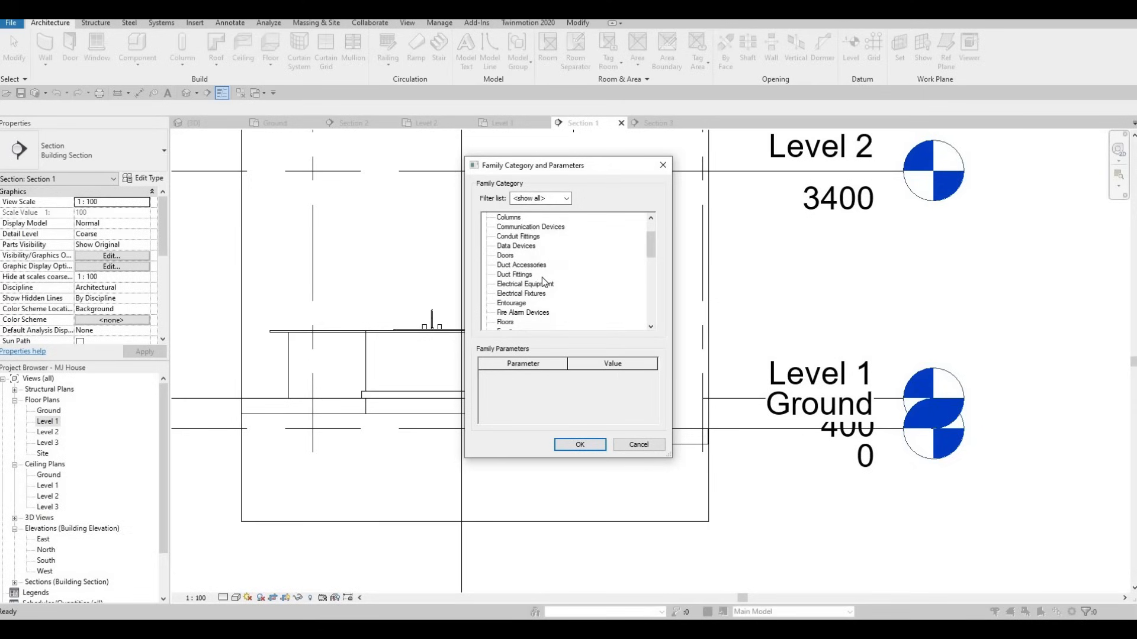
key("Escape")
key("Escape")
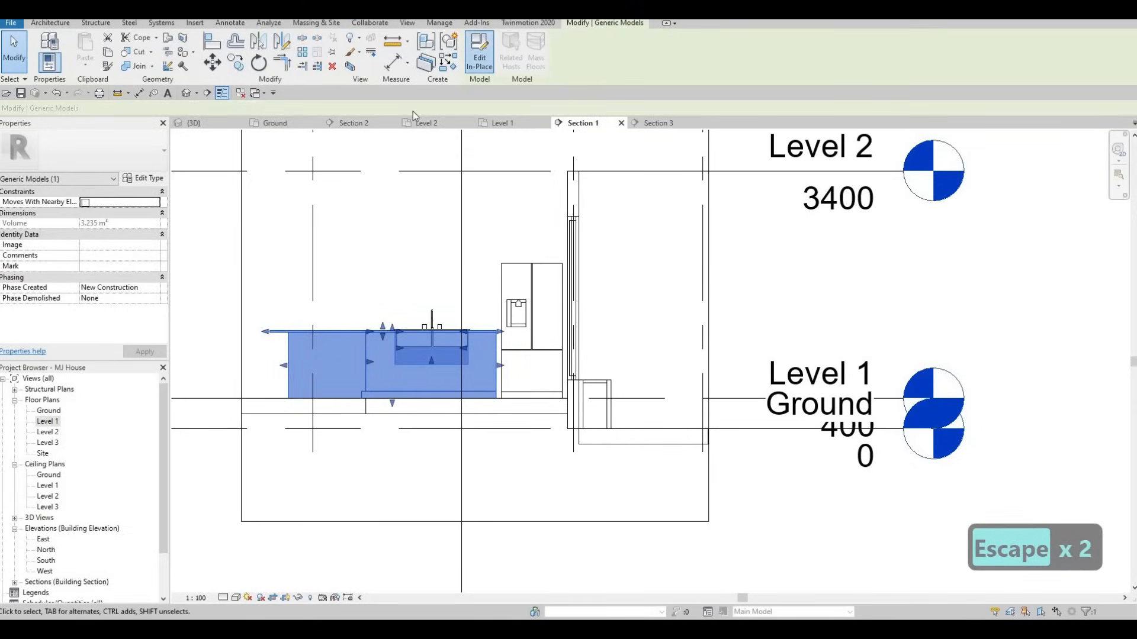
left_click(479, 59)
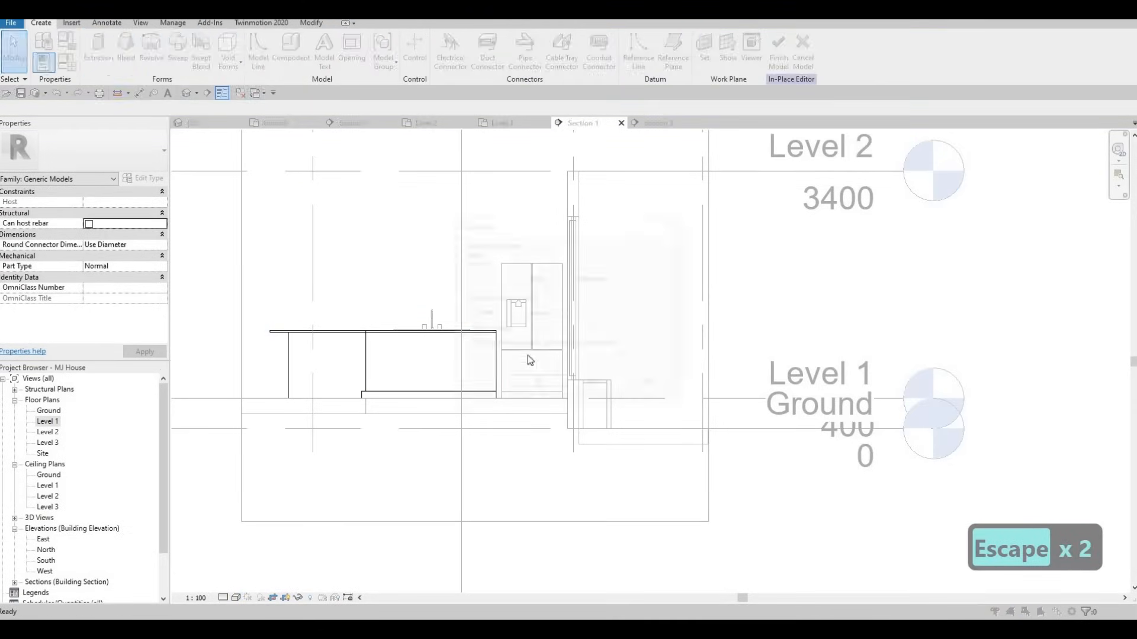
left_click(523, 383)
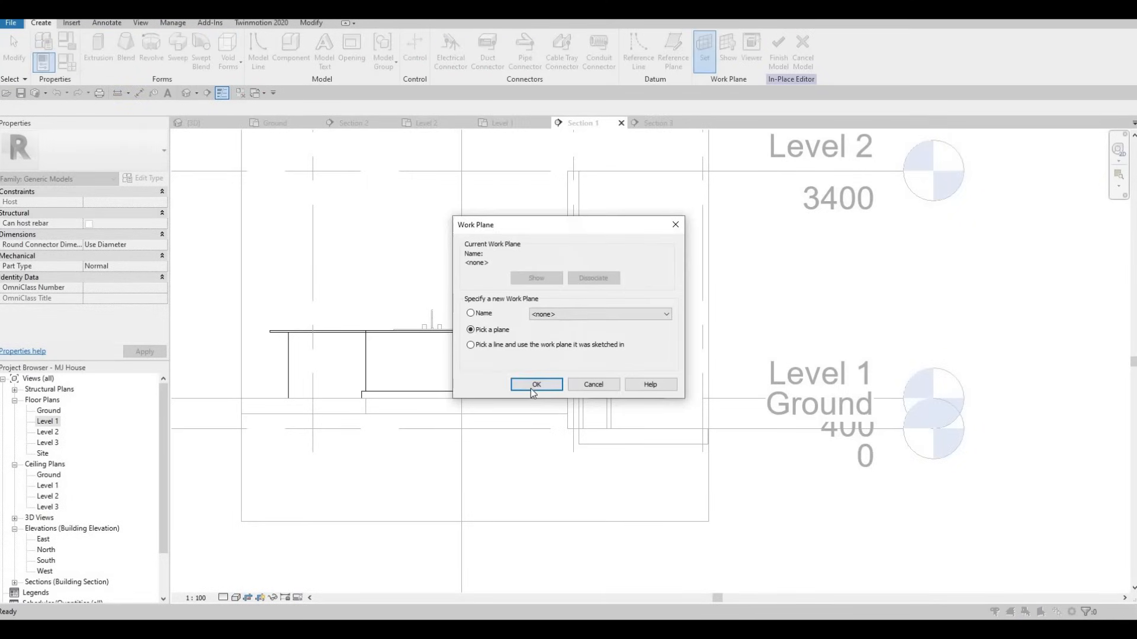
key("Return")
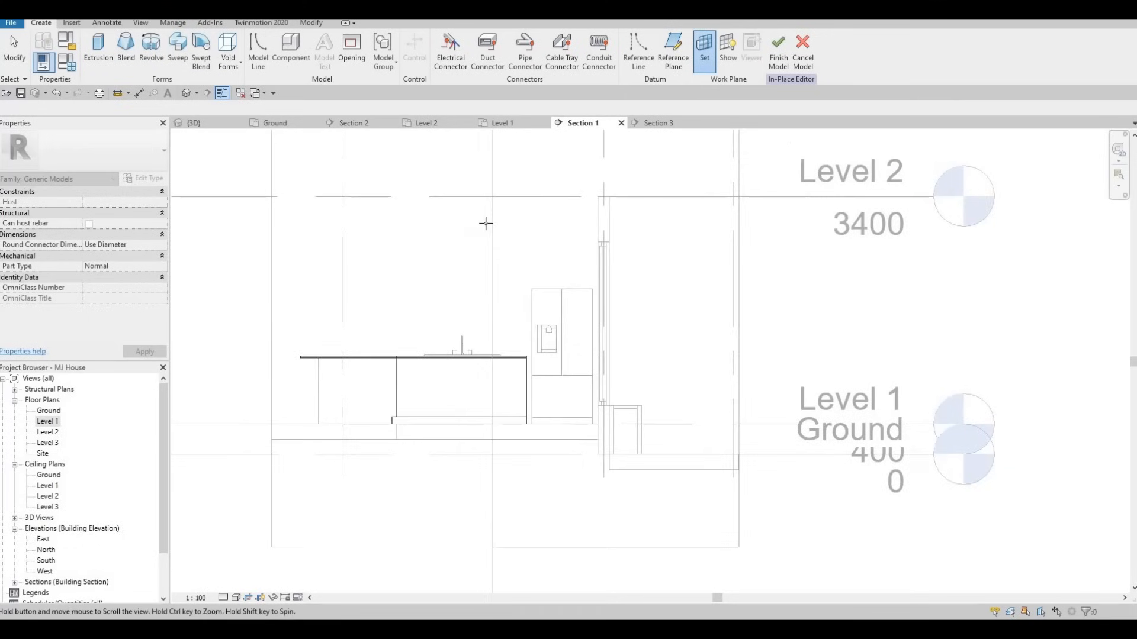
scroll(482, 223, "down", 2)
key("Escape")
key("Escape")
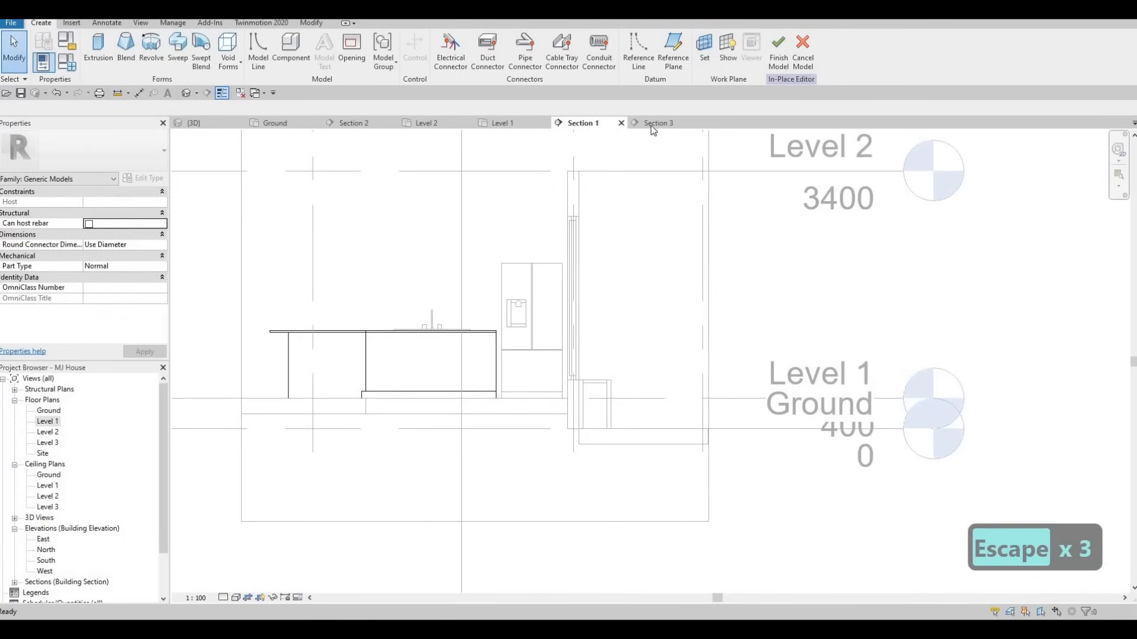
left_click(802, 52)
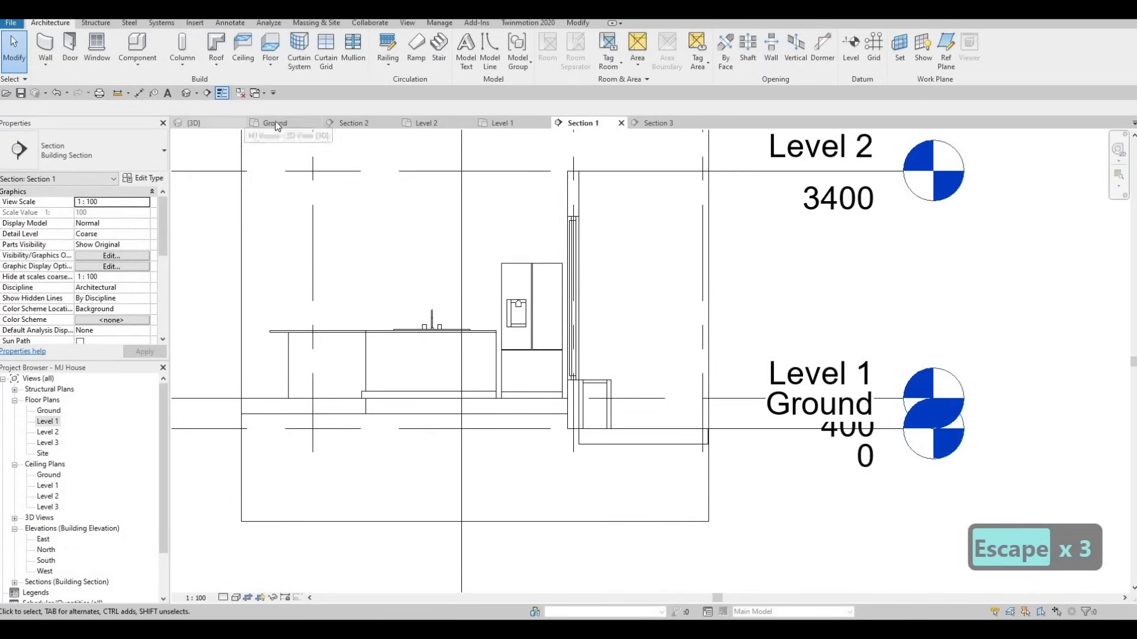
In the Level 1 plan, drag Section 1's crop boundary slightly to the left
left_click(514, 122)
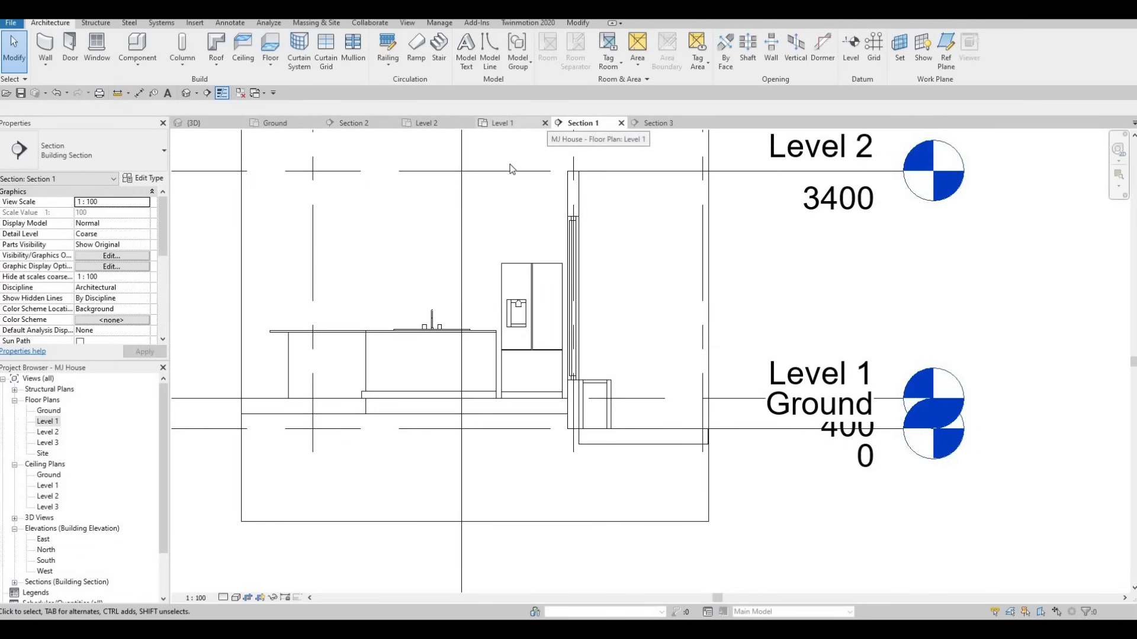
left_click(463, 292)
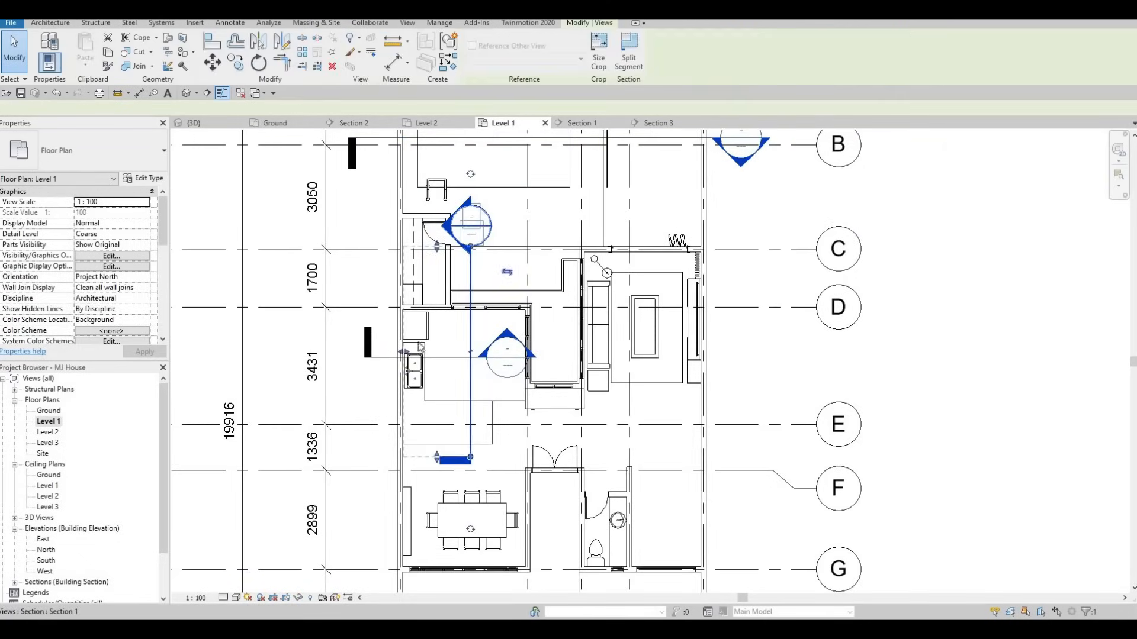
left_click_drag(396, 351, 406, 266)
scroll(400, 256, "up", 4)
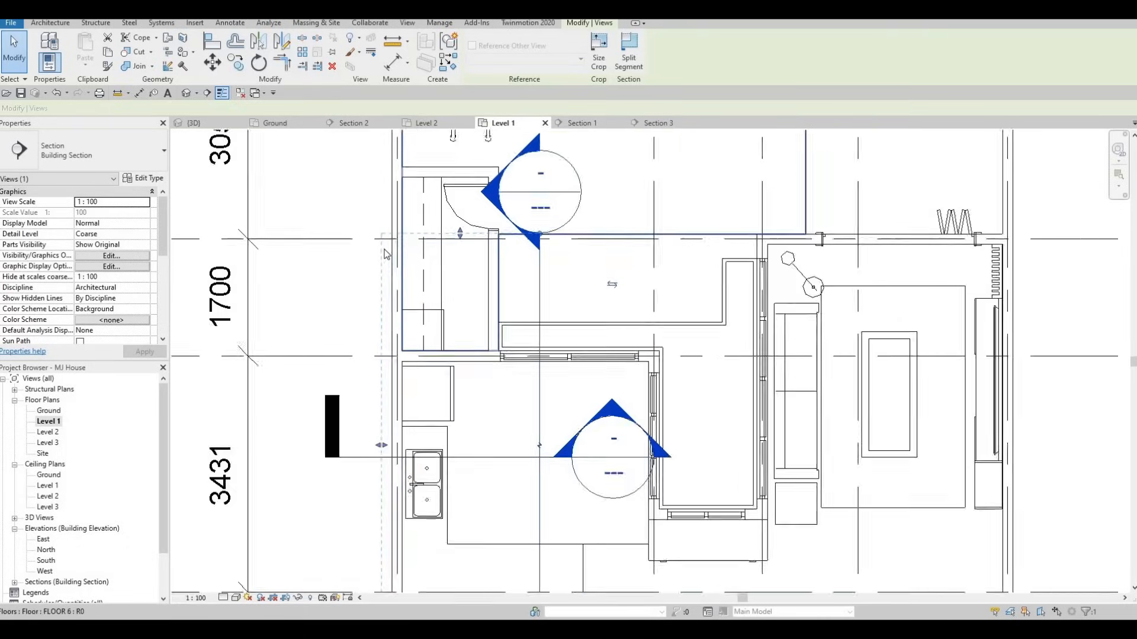
scroll(429, 206, "down", 2)
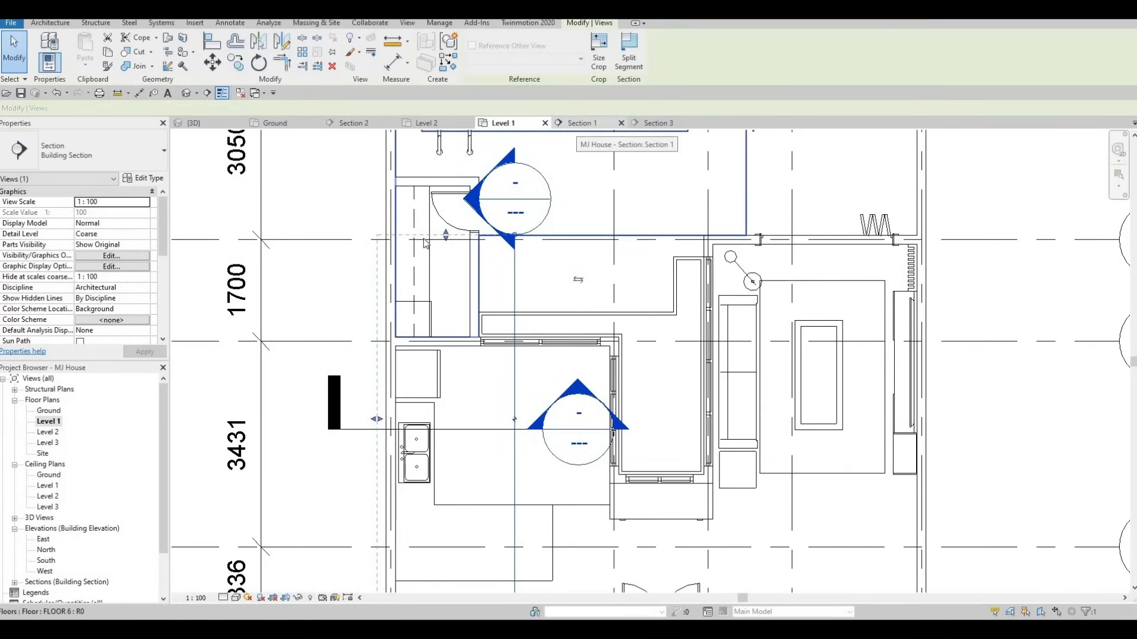
scroll(428, 206, "down", 2)
key("Escape")
key("Escape")
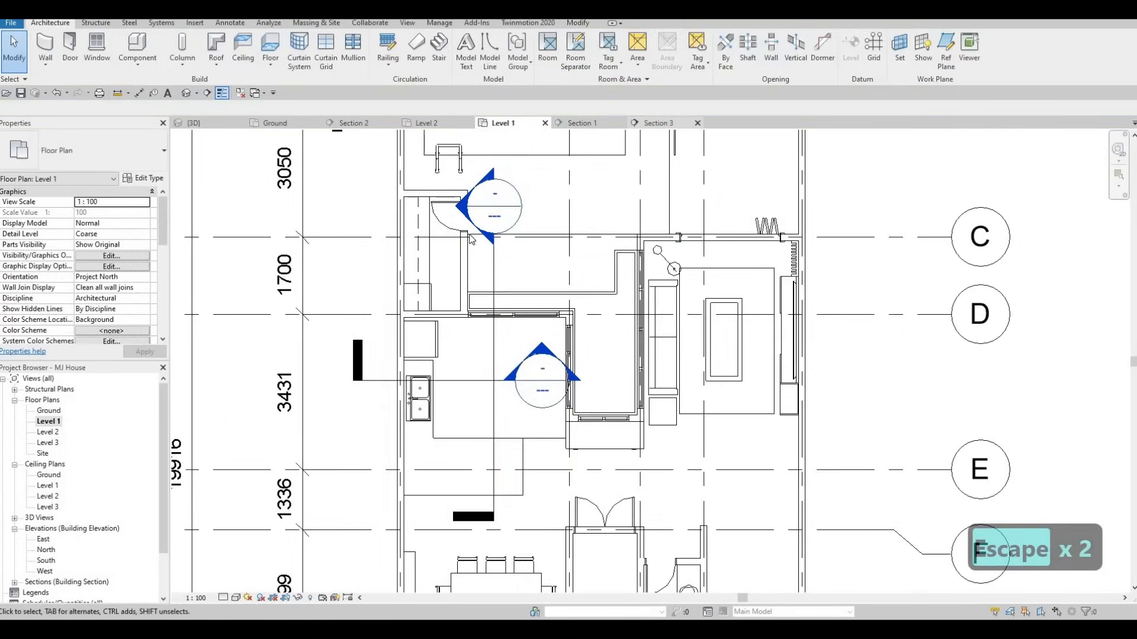
In Section 1, edit the kitchen counter model in place and start a new extrusion
left_click(659, 126)
left_click(588, 125)
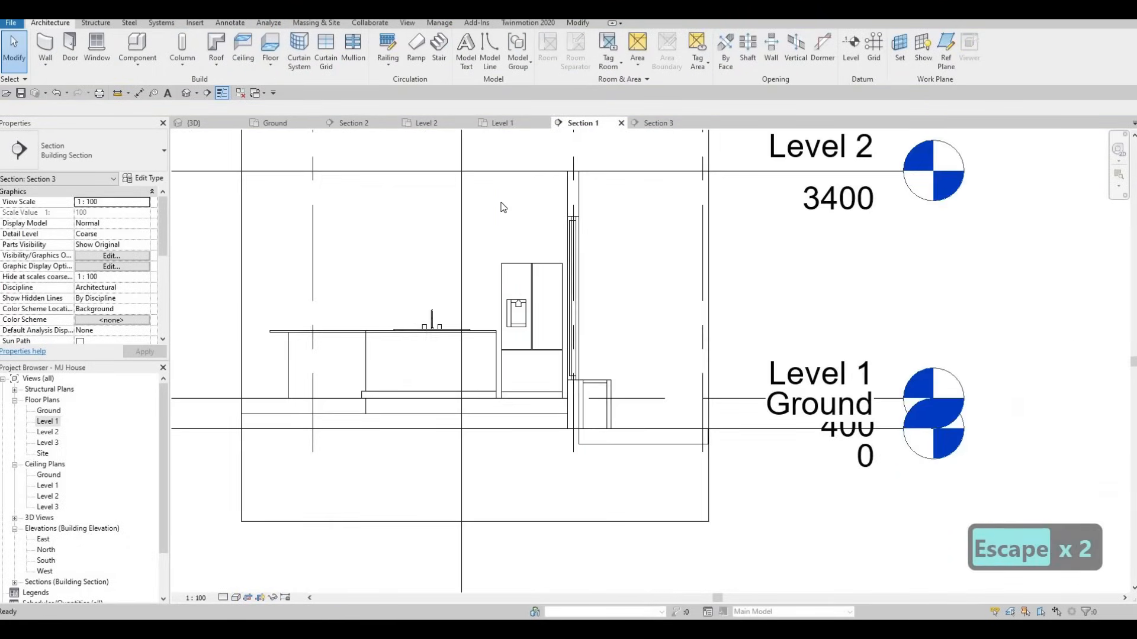
scroll(501, 213, "down", 1)
key("Escape")
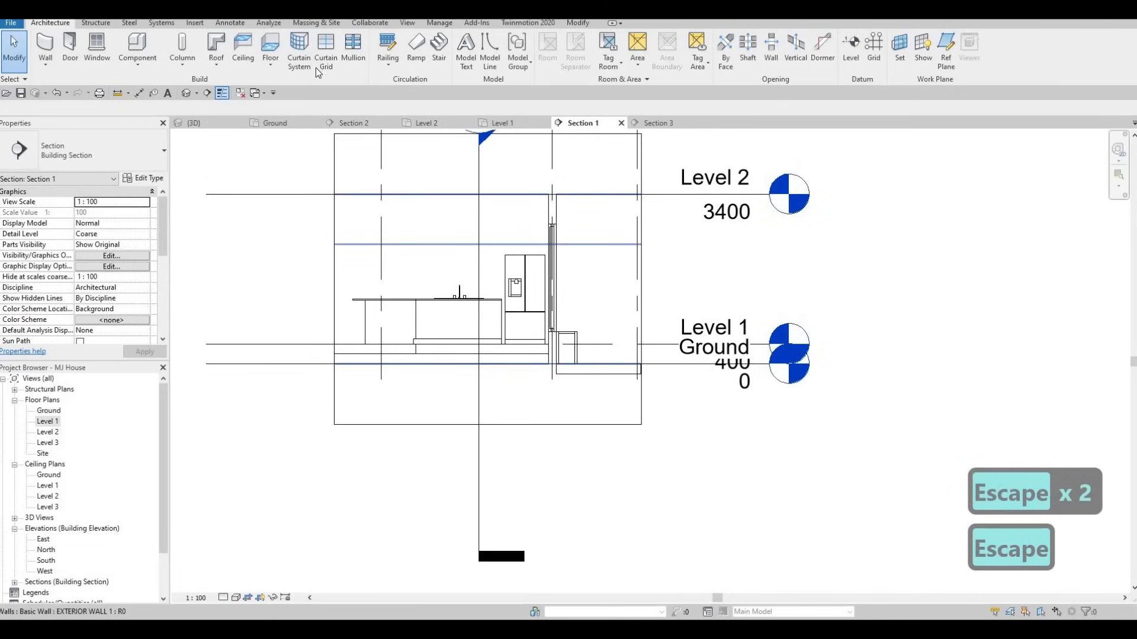
left_click(439, 325)
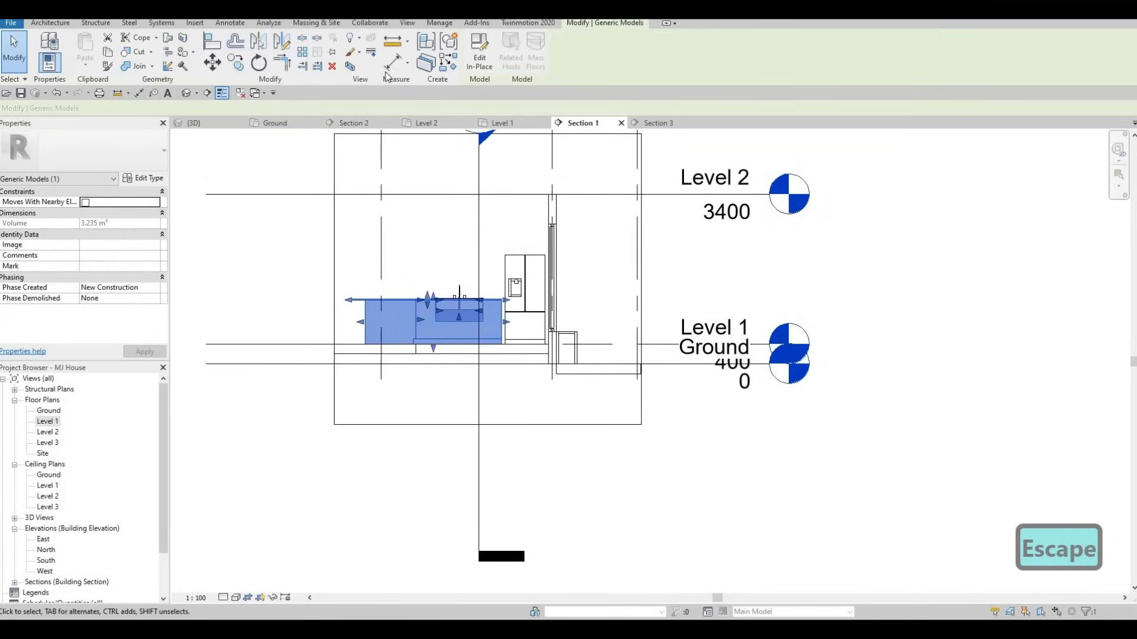
left_click(478, 63)
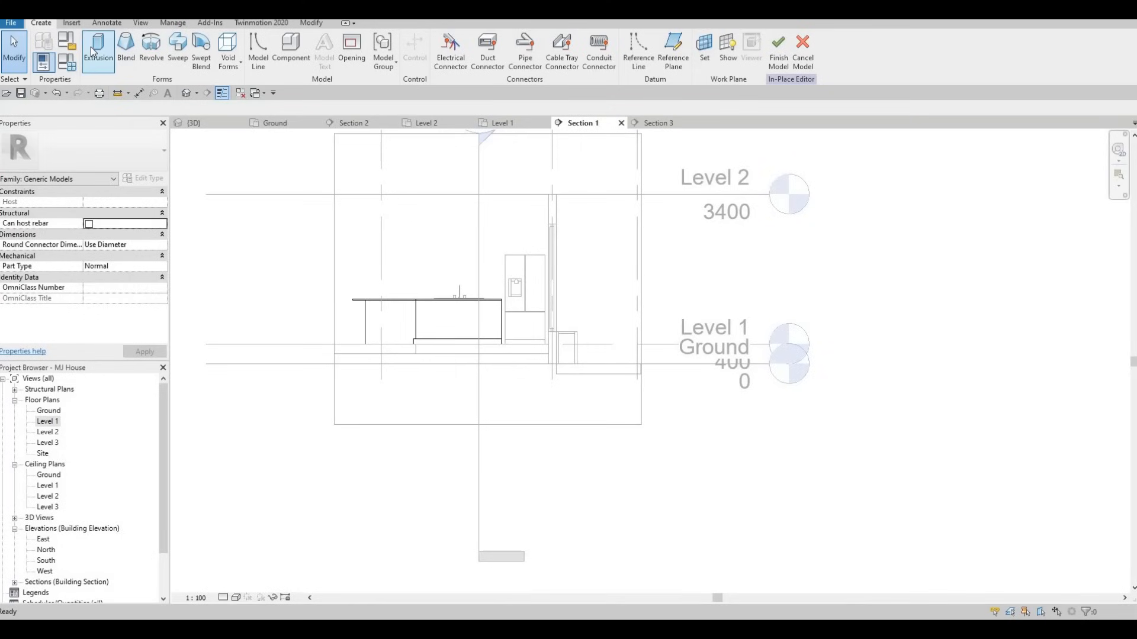
left_click(95, 55)
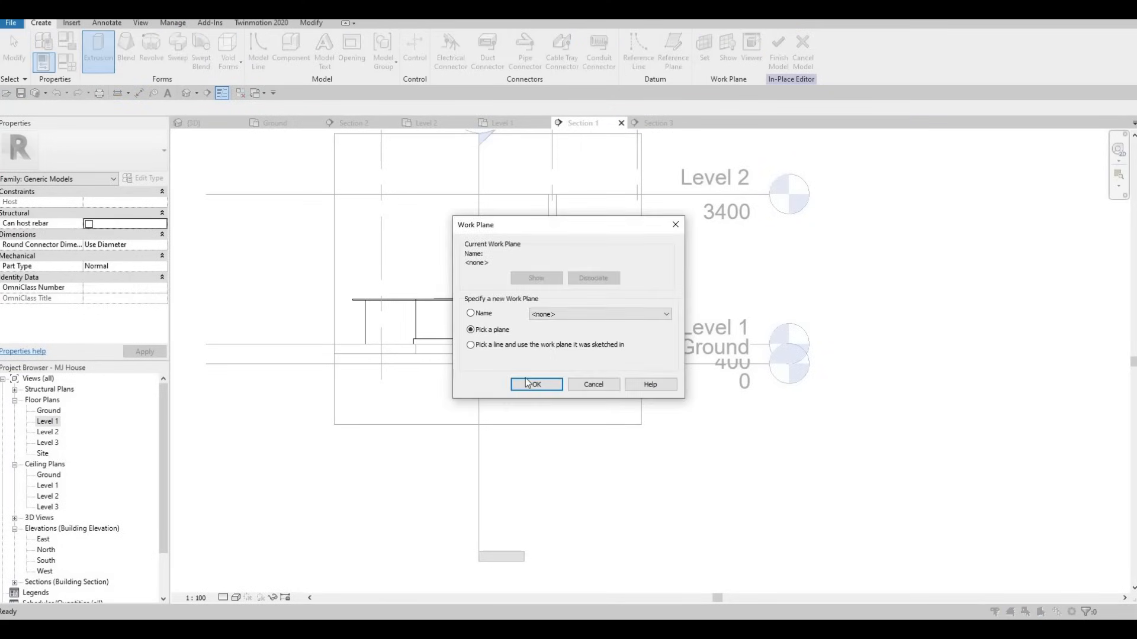
Use the exterior wall as the new extrusion's work plane
key("Return")
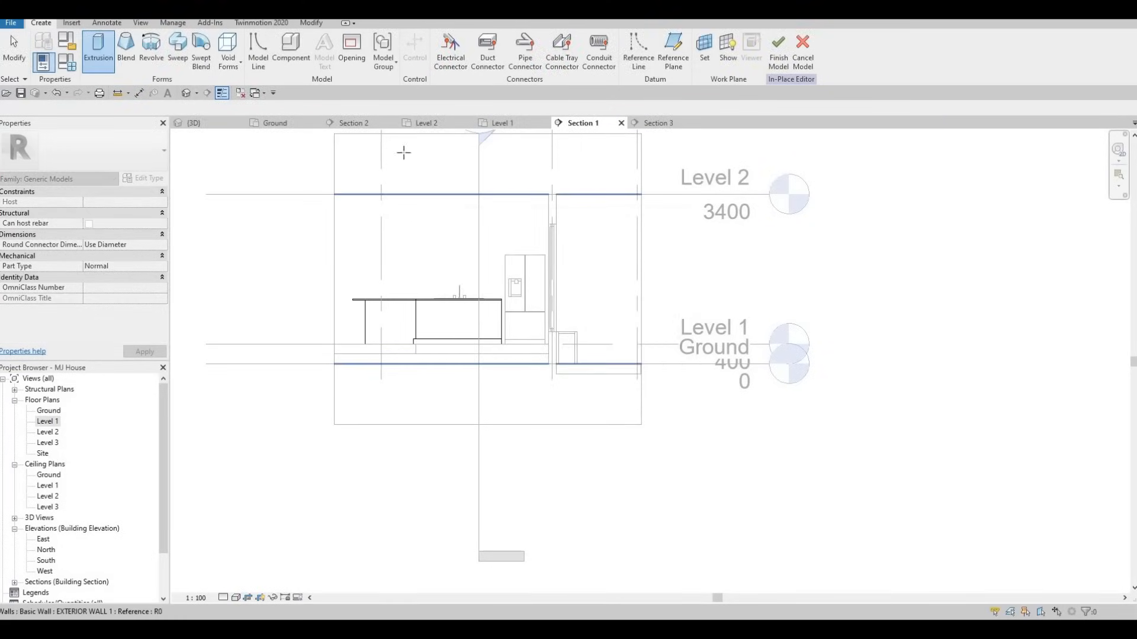
left_click(401, 153)
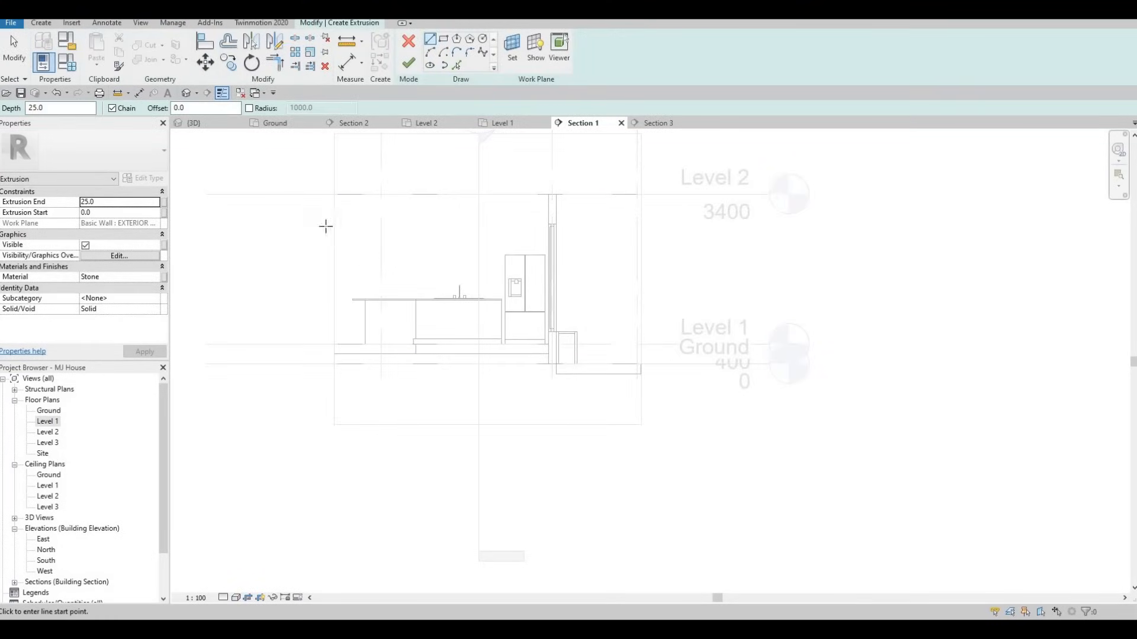
left_click(158, 276)
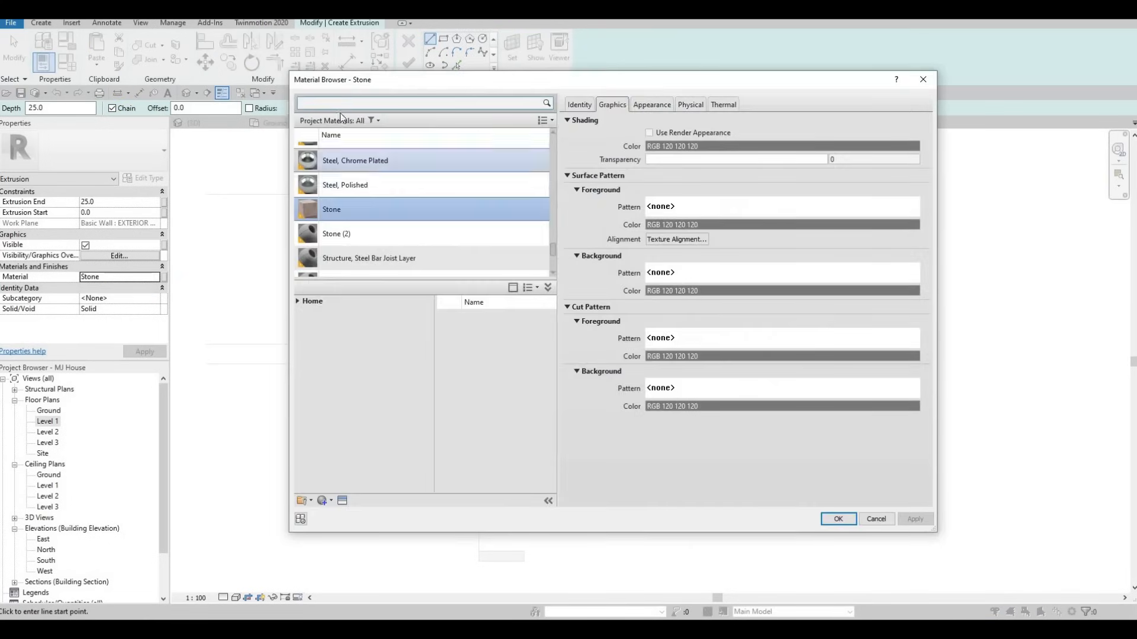
Assign the wood material Glulam 24c to the extrusion and switch to the Rectangle draw tool
scroll(363, 239, "down", 5)
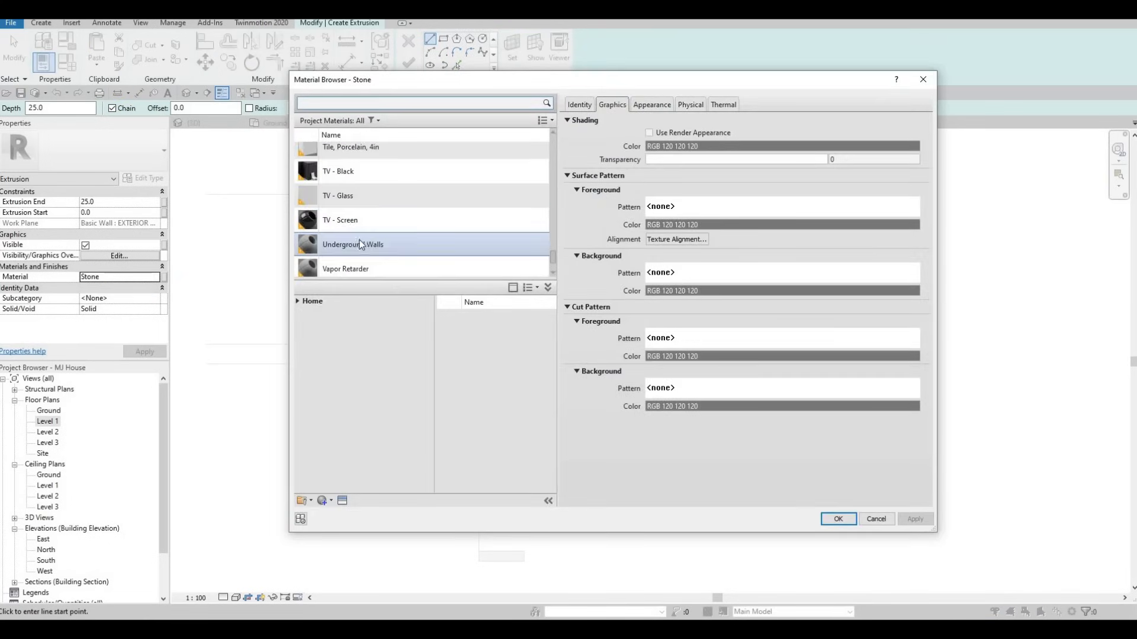
scroll(356, 240, "up", 10)
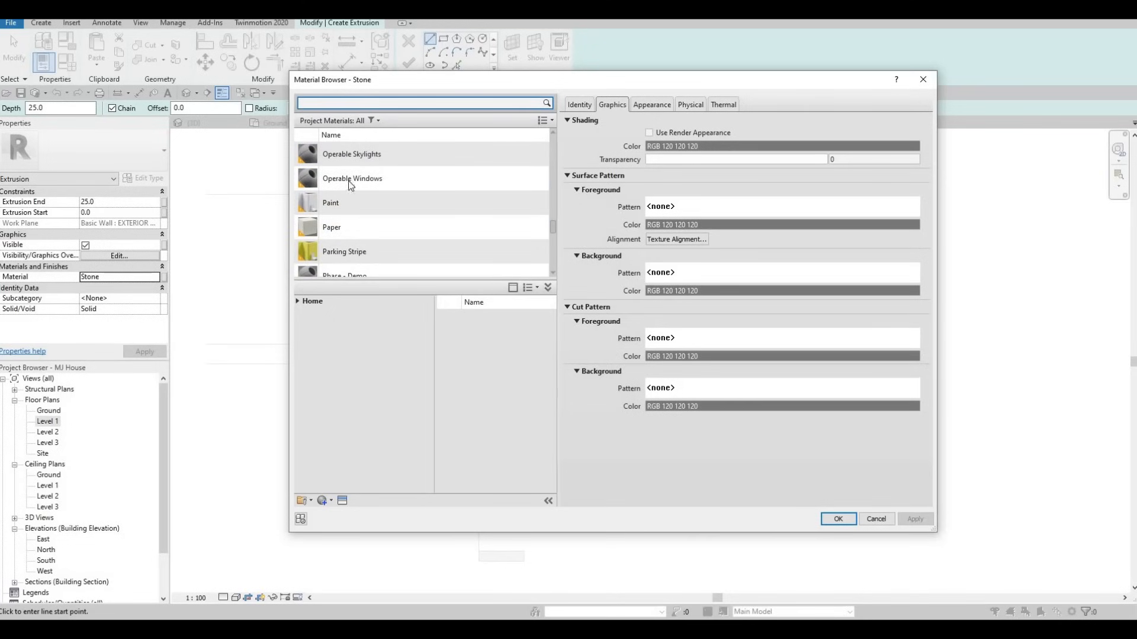
type("C")
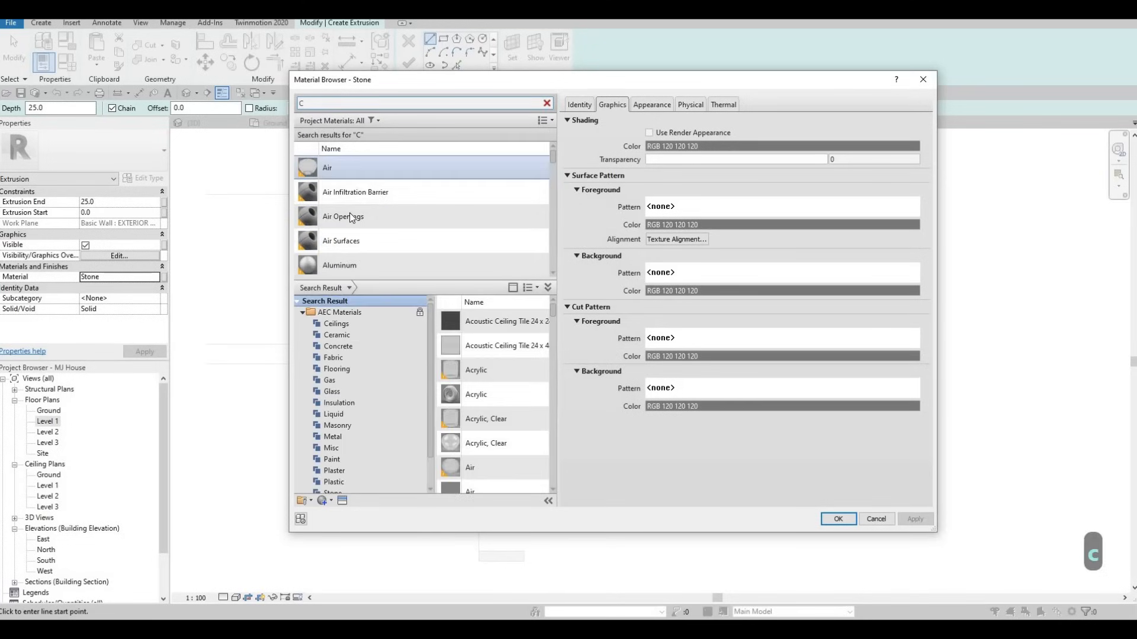
scroll(350, 213, "down", 10)
scroll(349, 212, "down", 8)
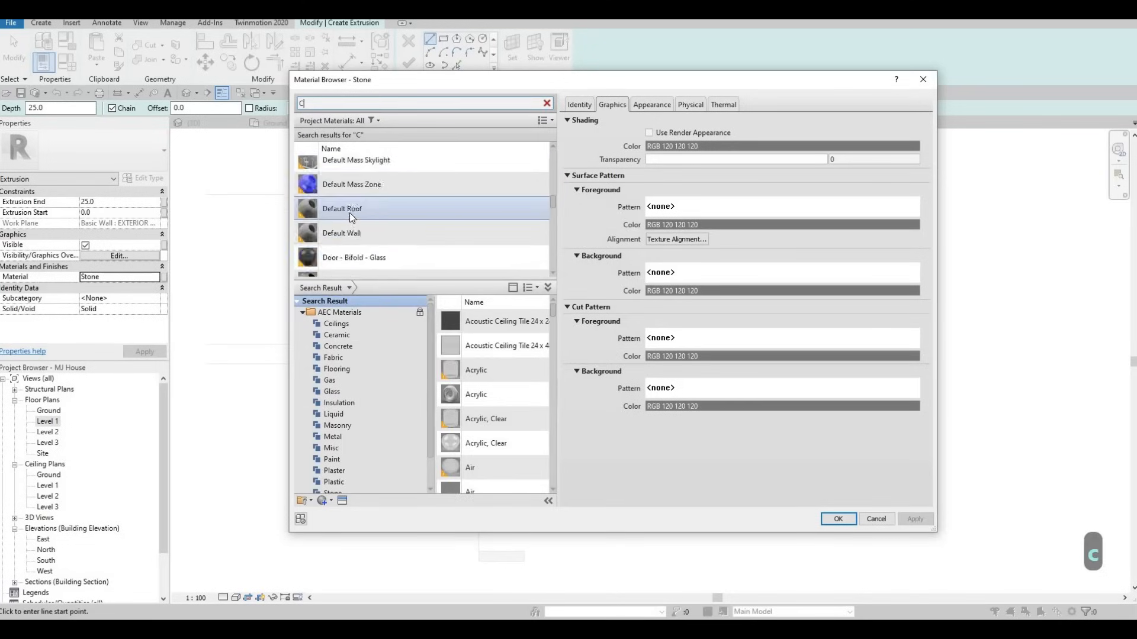
scroll(350, 212, "down", 10)
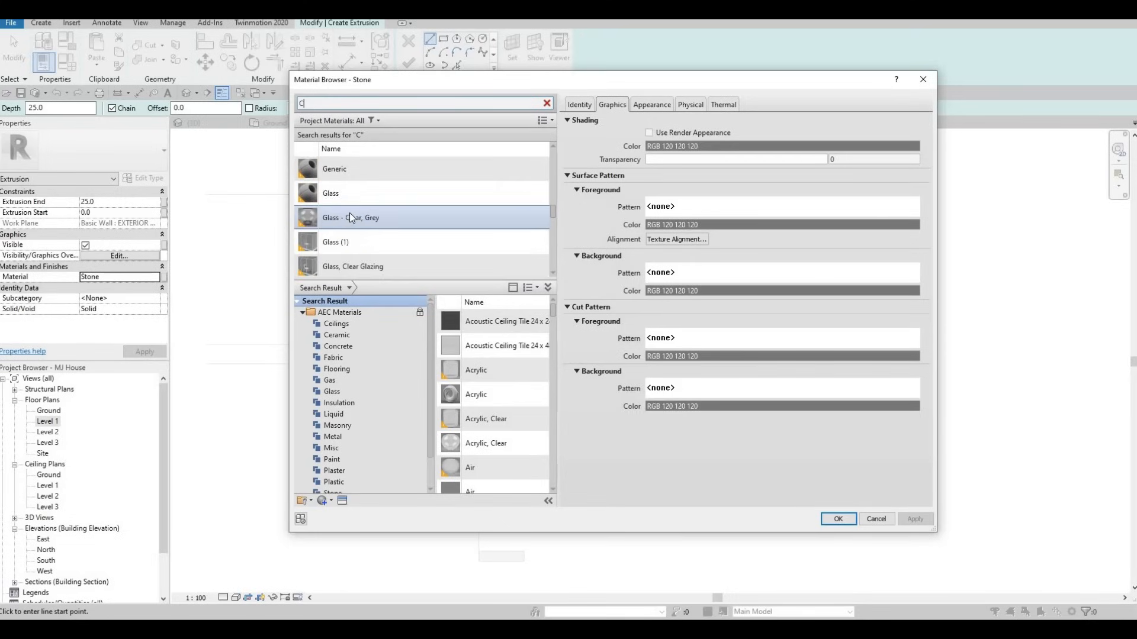
scroll(349, 213, "down", 10)
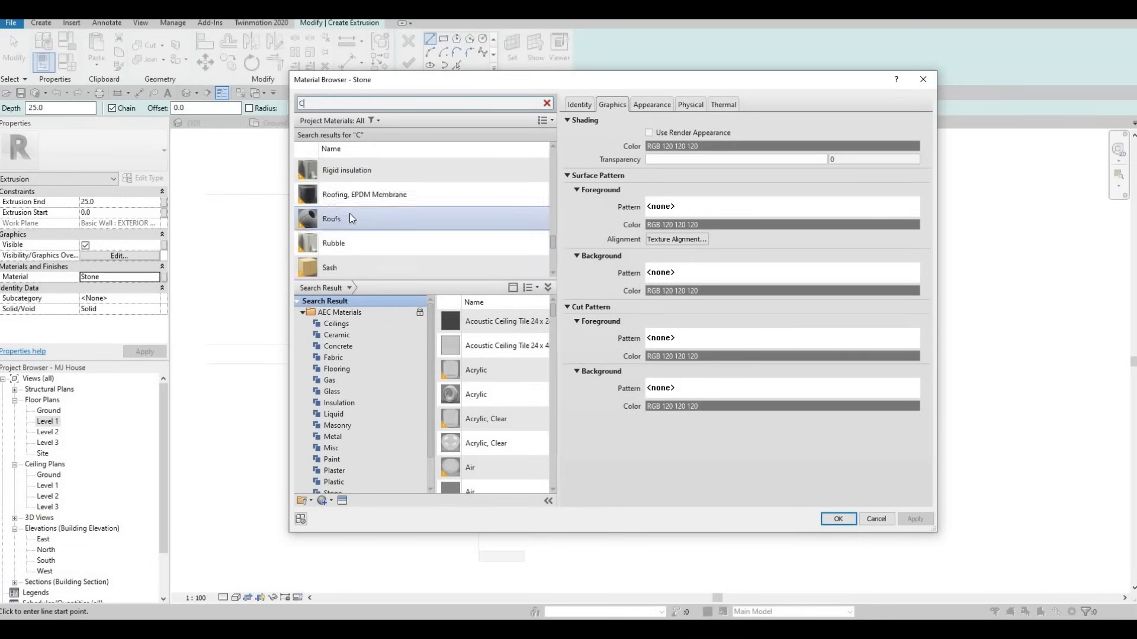
scroll(350, 219, "down", 9)
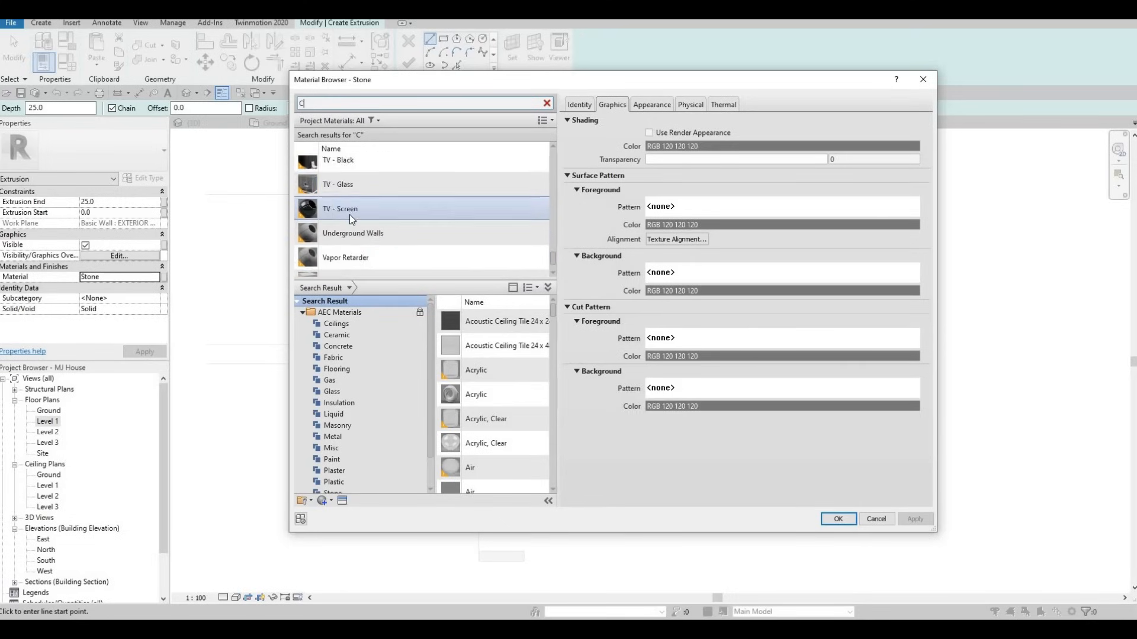
scroll(350, 219, "up", 12)
scroll(350, 218, "up", 12)
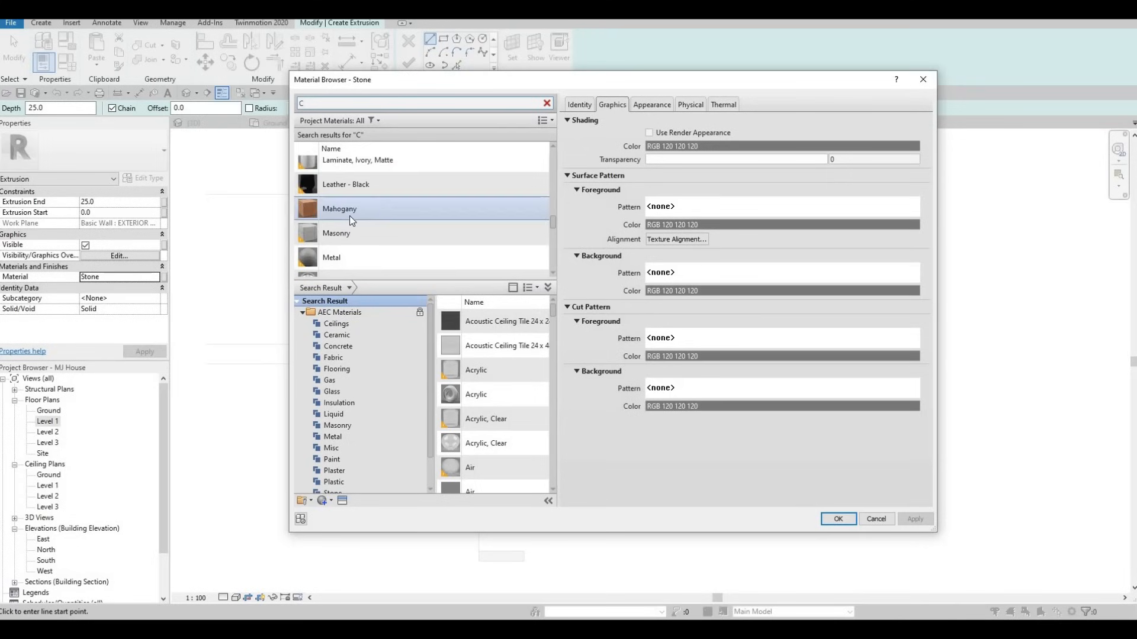
scroll(348, 217, "up", 4)
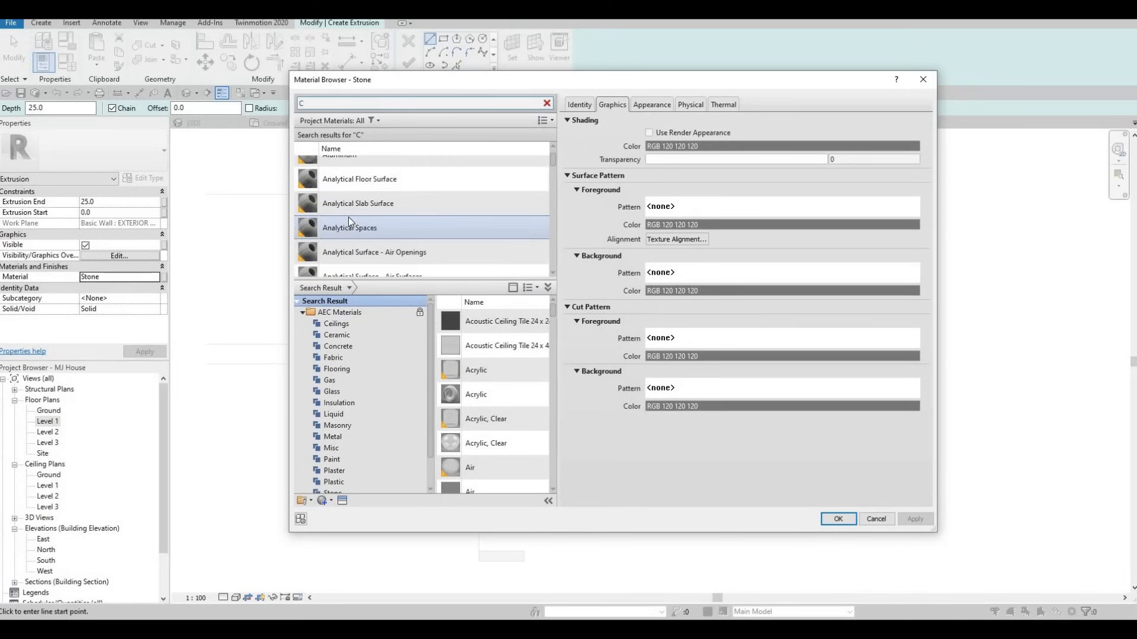
scroll(343, 475, "down", 1)
left_click(333, 481)
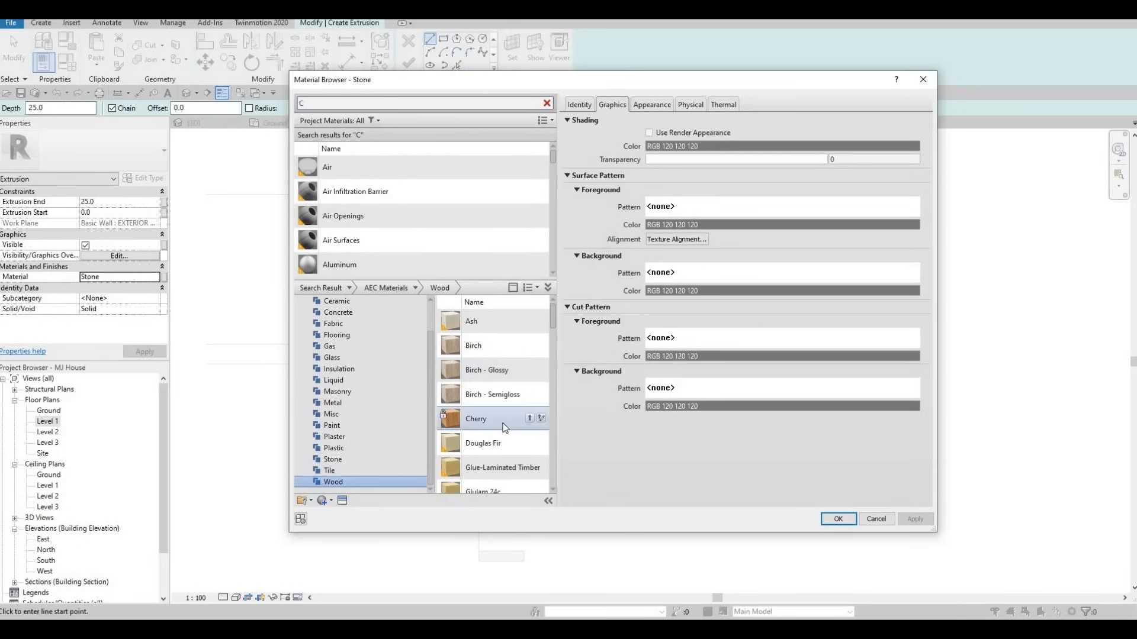
scroll(505, 424, "down", 3)
scroll(505, 424, "up", 3)
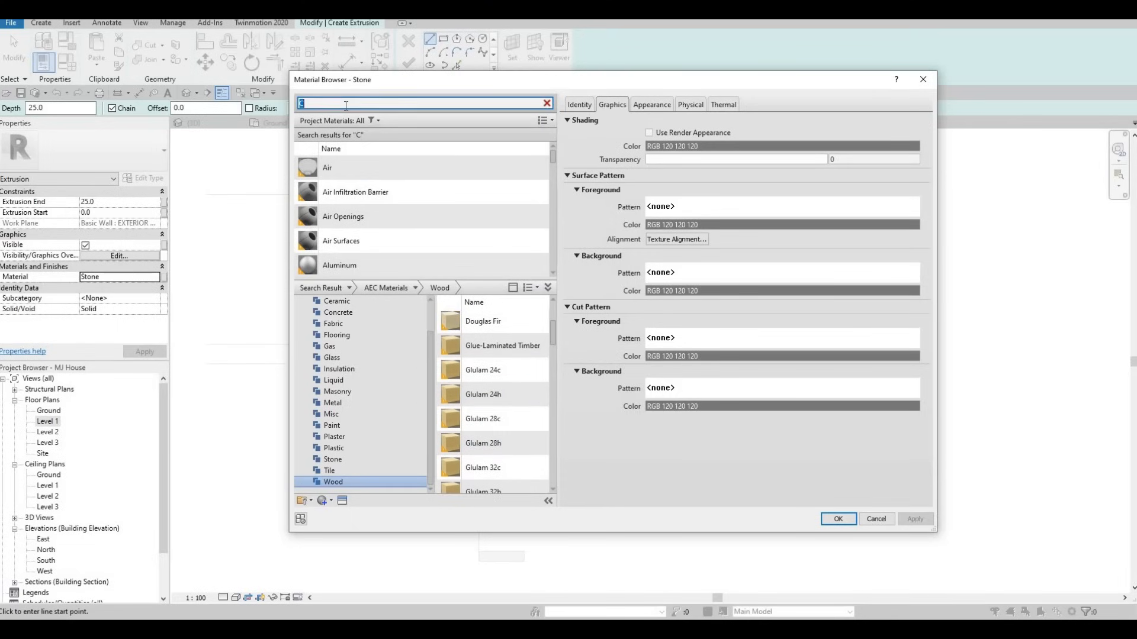
scroll(363, 225, "down", 3)
scroll(350, 220, "down", 2)
scroll(348, 221, "up", 1)
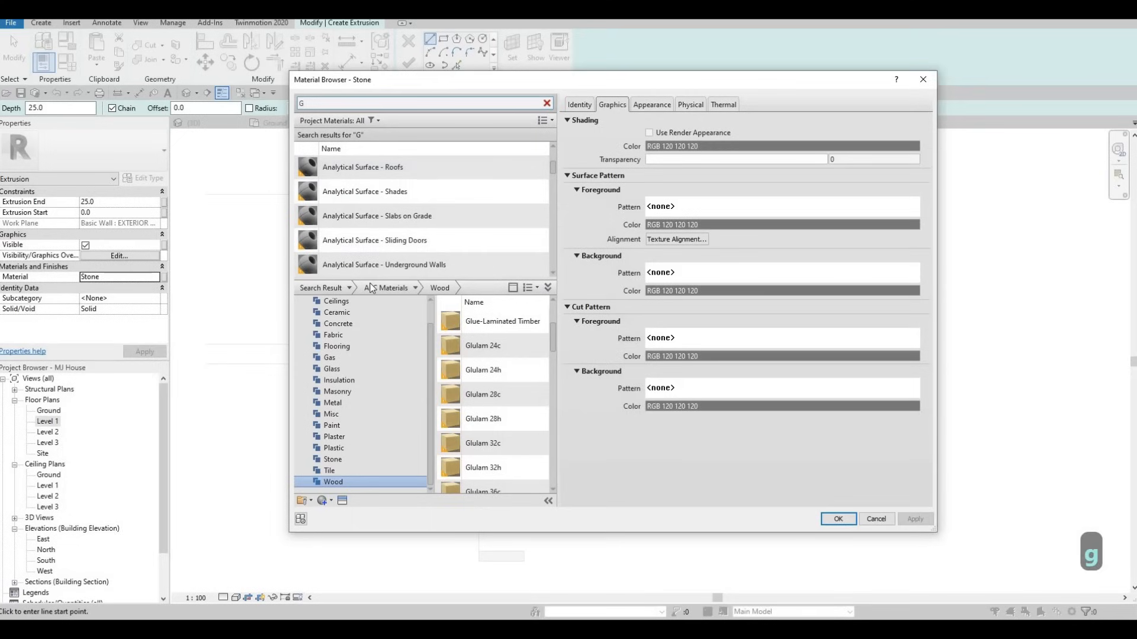
scroll(361, 347, "up", 1)
scroll(379, 197, "up", 3)
left_click(367, 216)
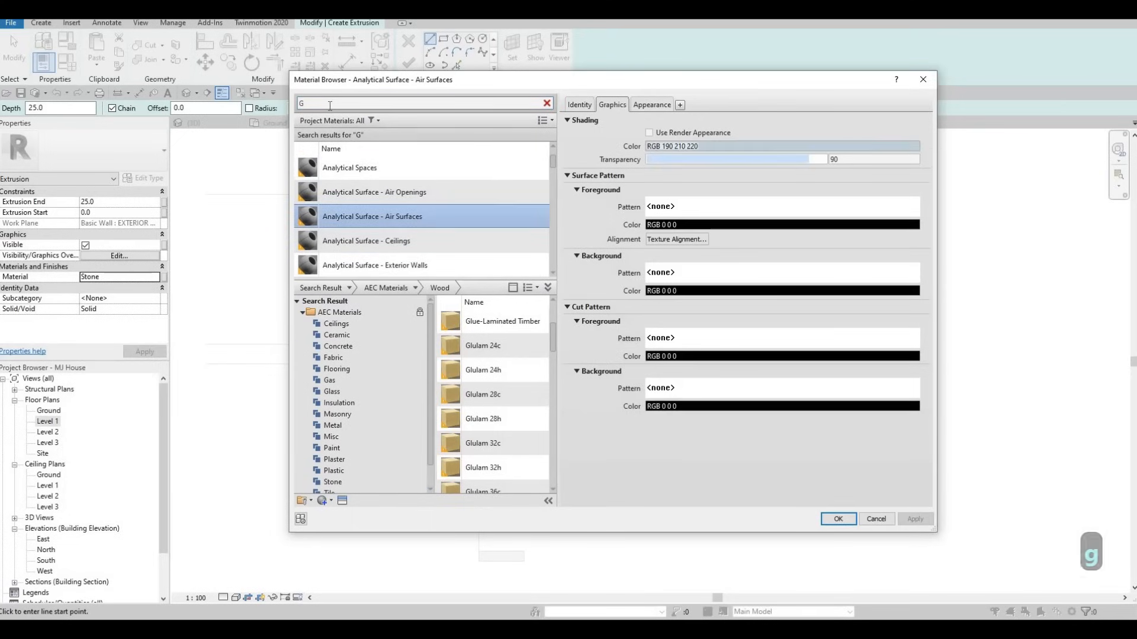
scroll(373, 222, "down", 8)
scroll(373, 224, "down", 10)
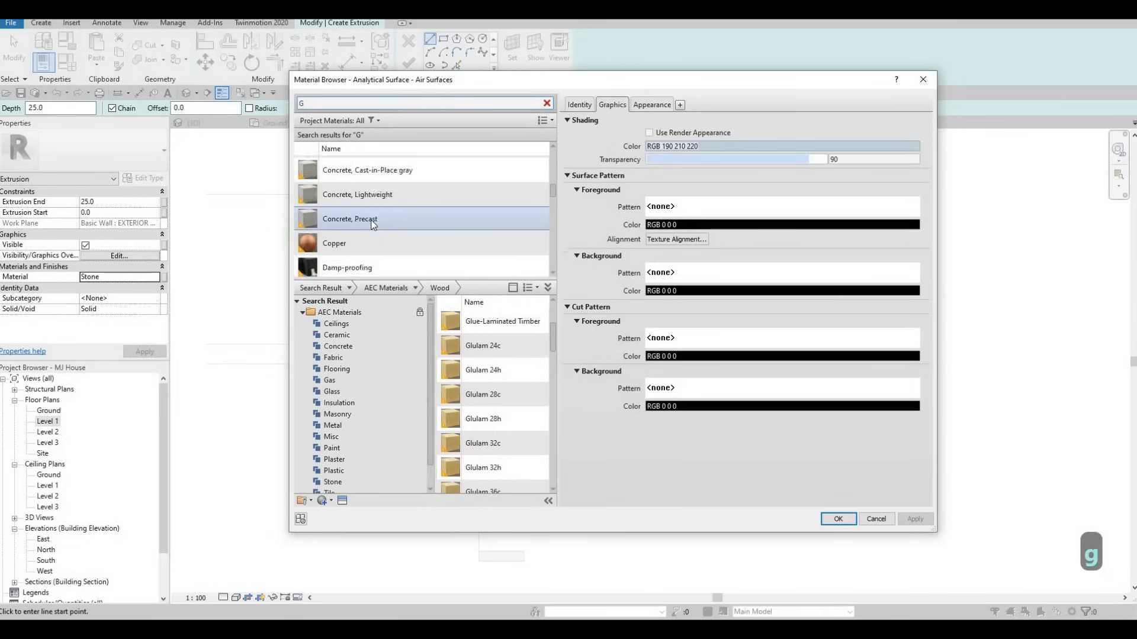
scroll(371, 224, "down", 10)
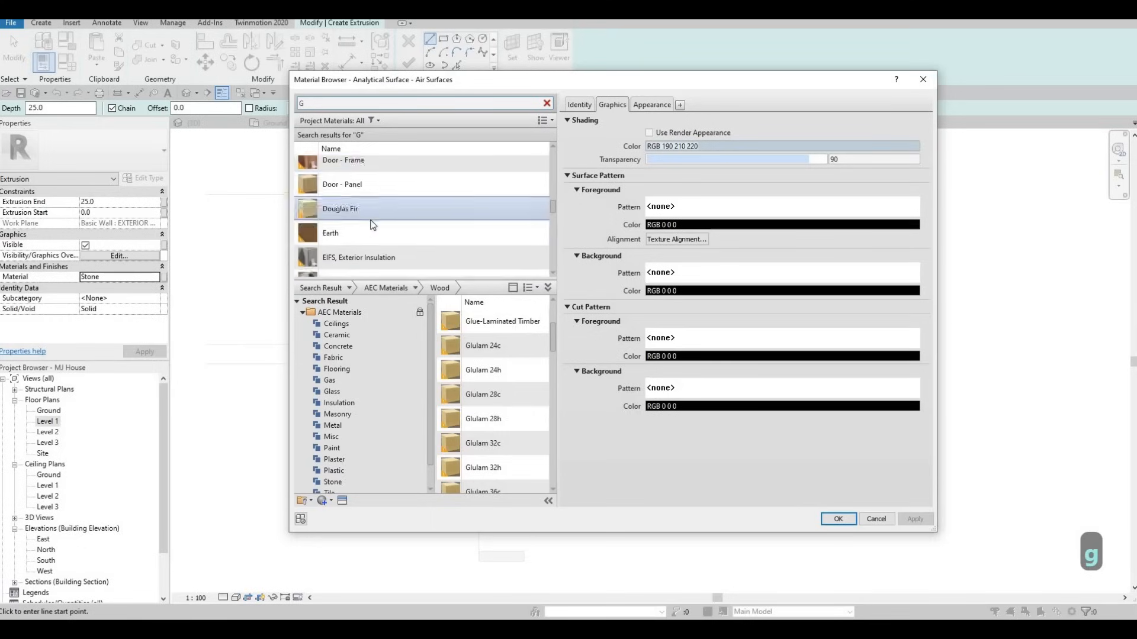
scroll(372, 224, "down", 3)
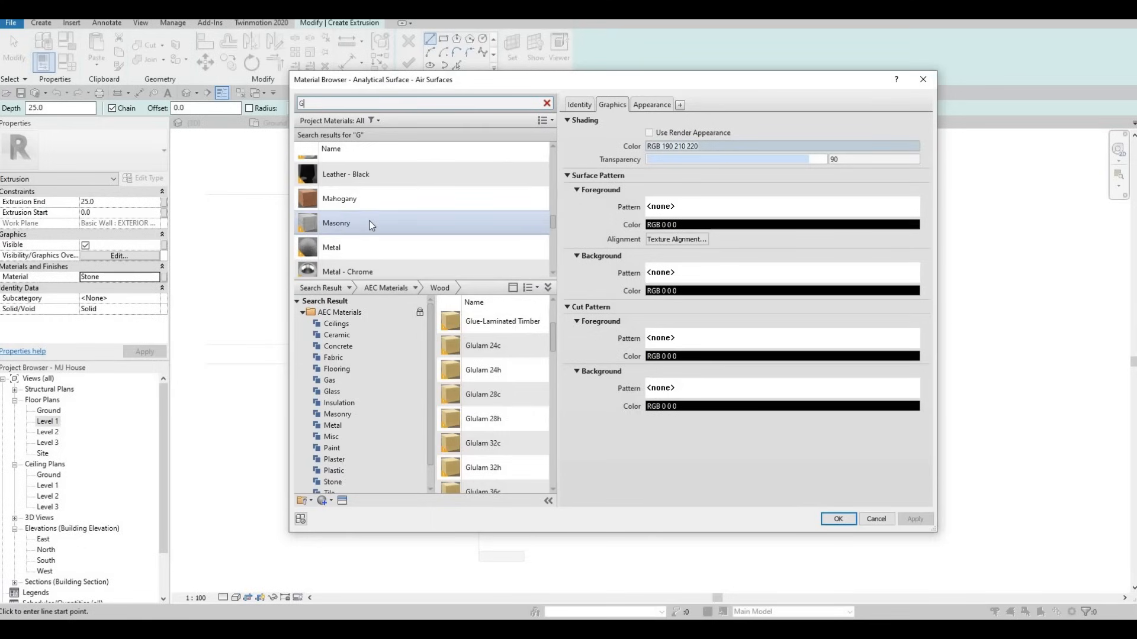
scroll(372, 225, "up", 5)
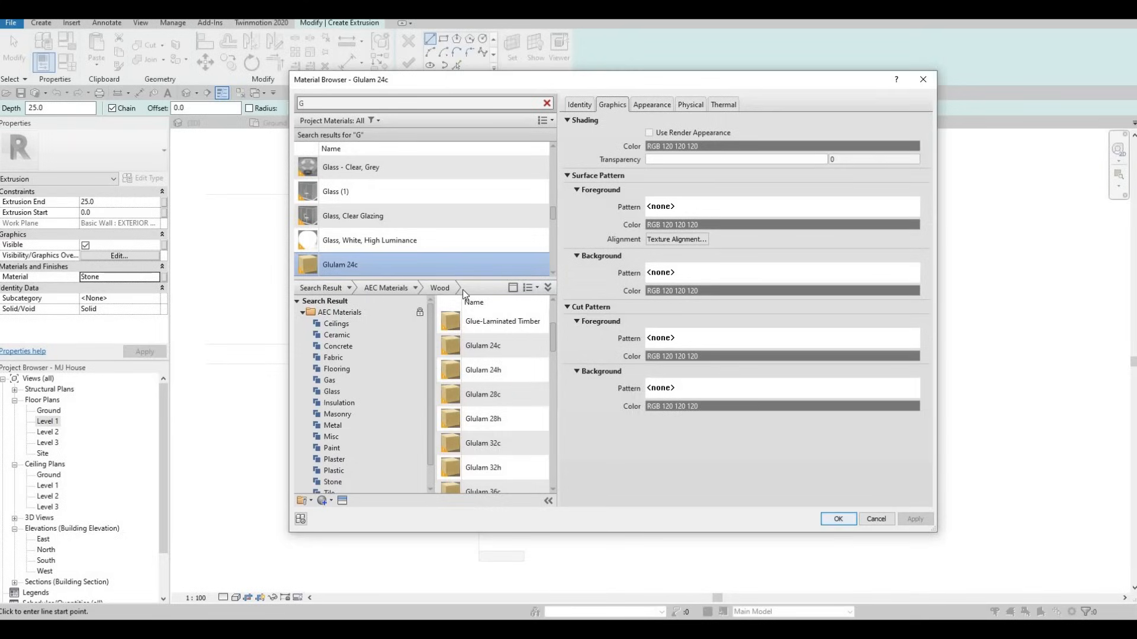
key("Return")
left_click(443, 39)
scroll(550, 249, "up", 3)
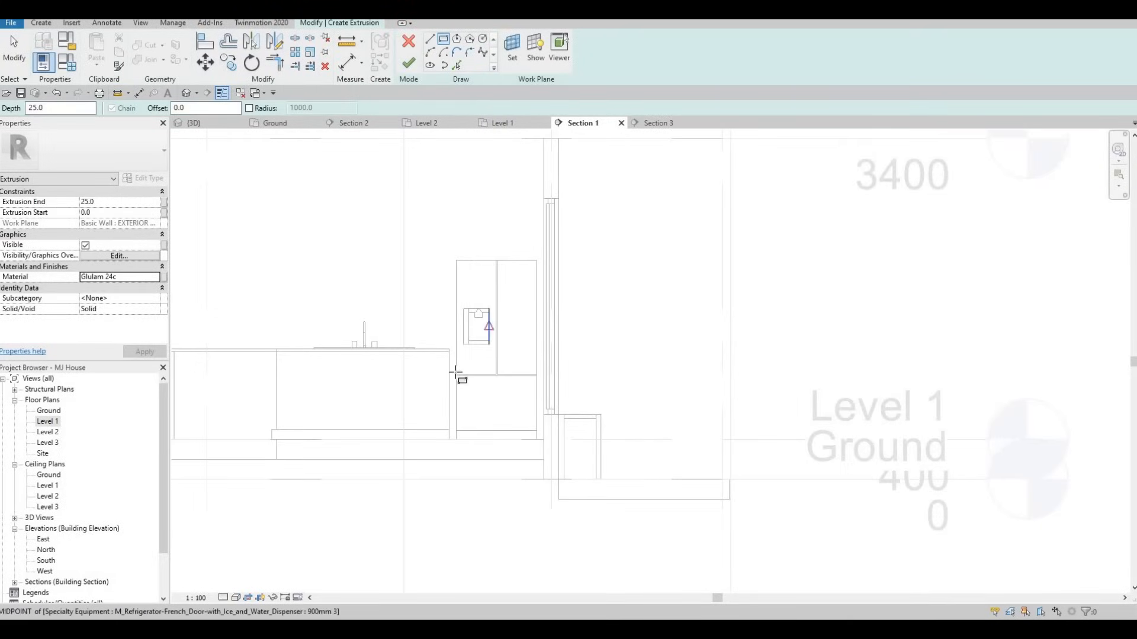
Sketch a rectangle beside the fridge and set its top edge to 2800
left_click(449, 439)
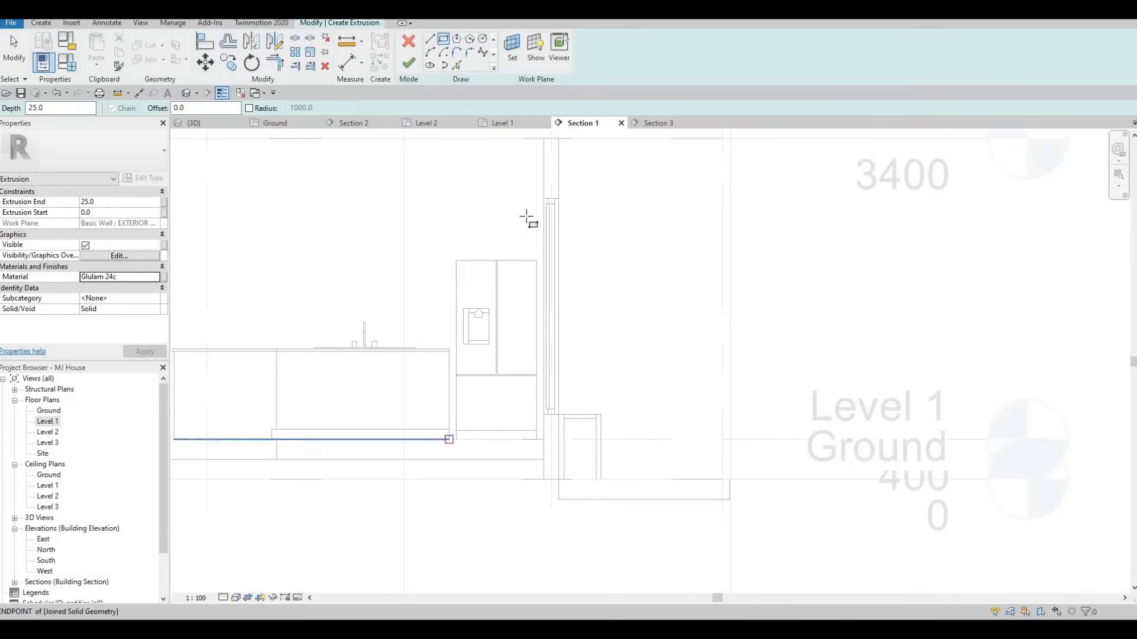
left_click(543, 177)
key("Escape")
key("Escape")
left_click(544, 178)
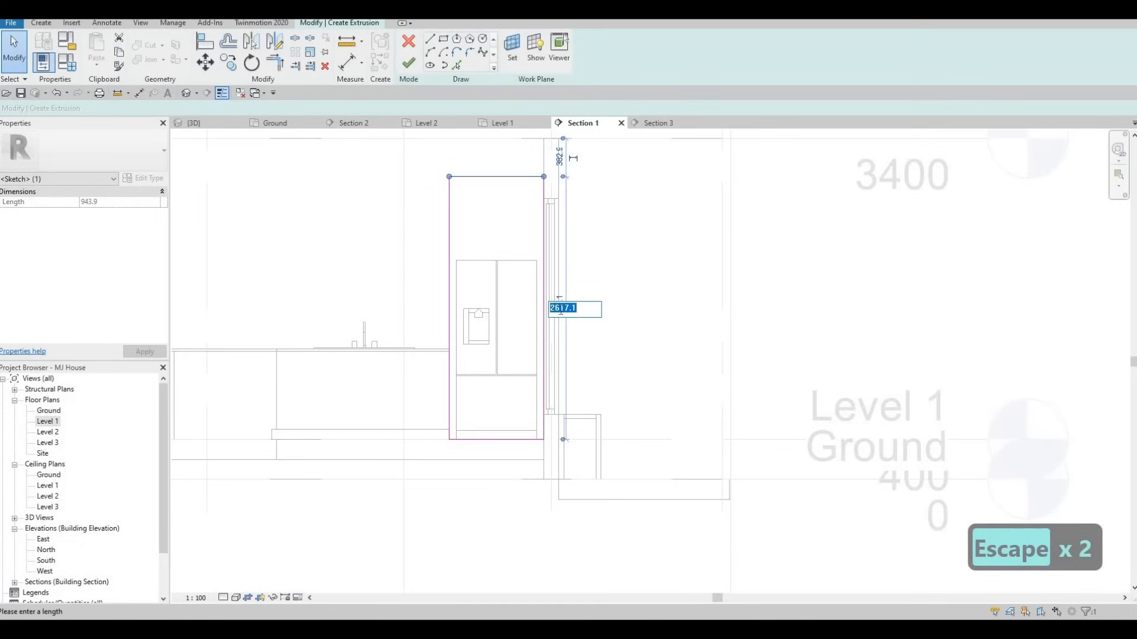
type("2800")
key("Return")
key("Escape")
key("Escape")
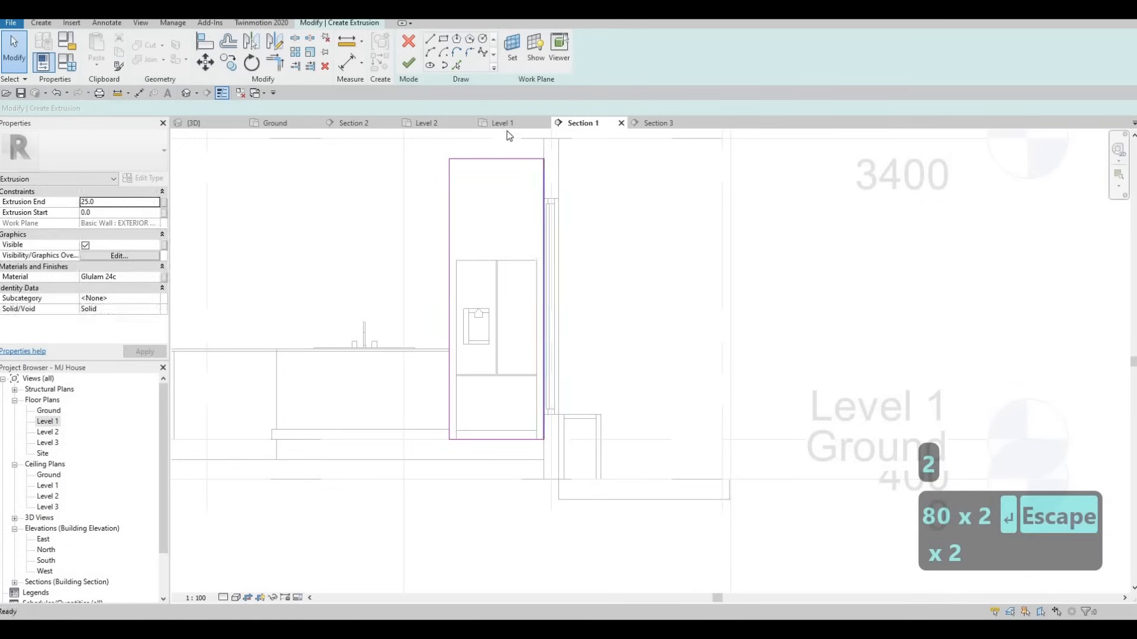
Sketch a rectangle around the fridge and delete its bottom line
scroll(458, 474, "up", 2)
left_click(454, 421)
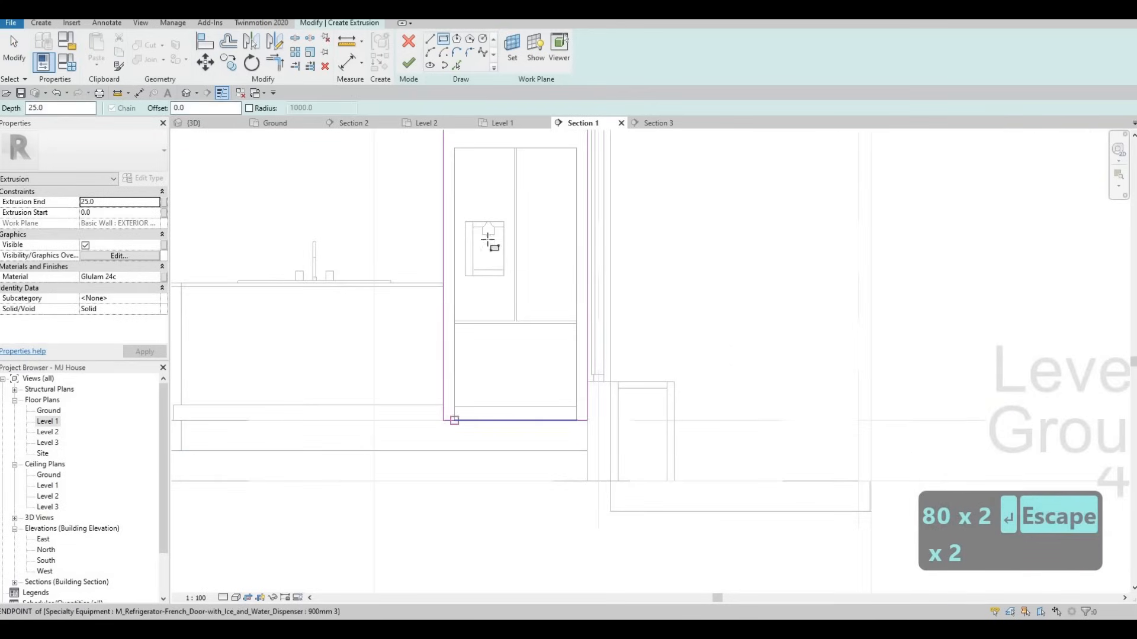
left_click(576, 148)
key("Escape")
key("Escape")
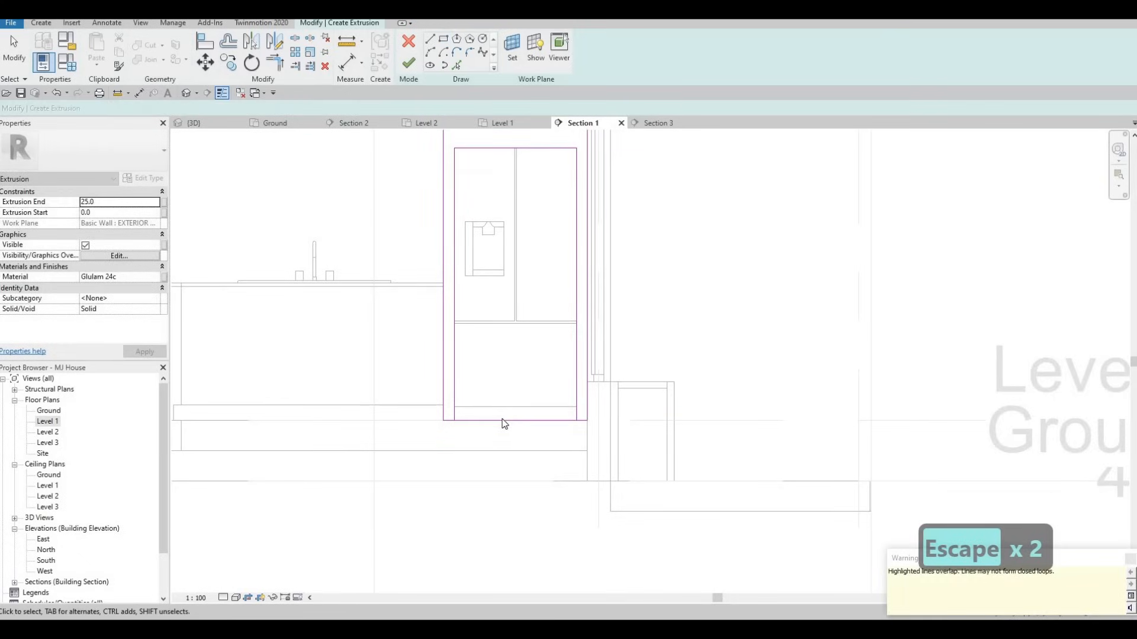
left_click(504, 421)
key("Delete")
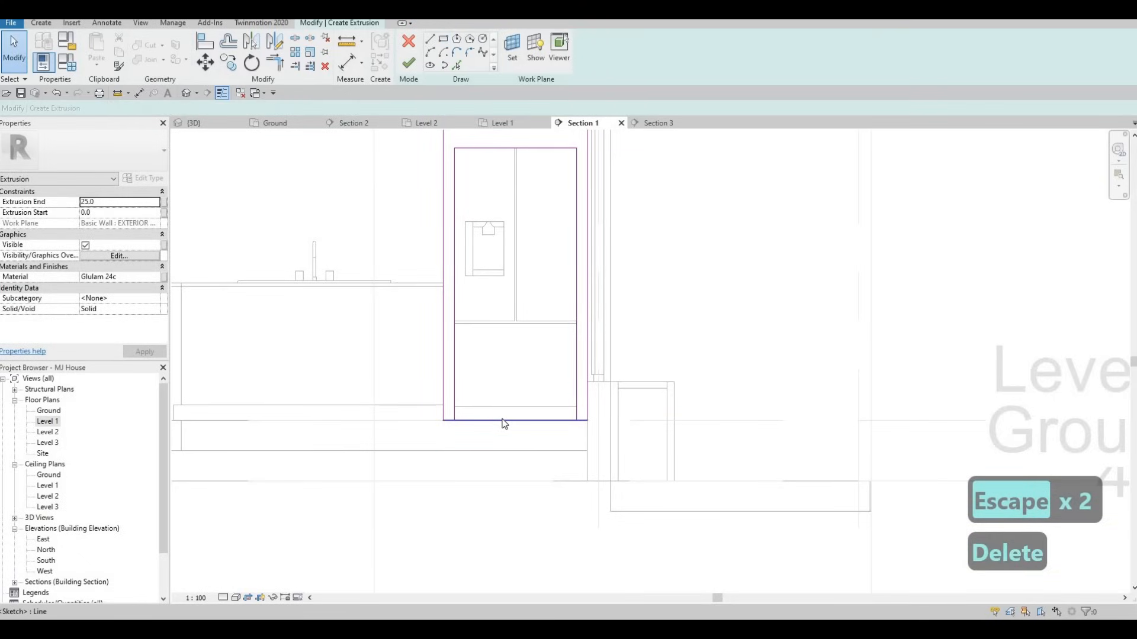
Trim the fridge's right sketch line to a corner with Trim/Extend to Corner (TR)
key("s")
key("l")
key("Escape")
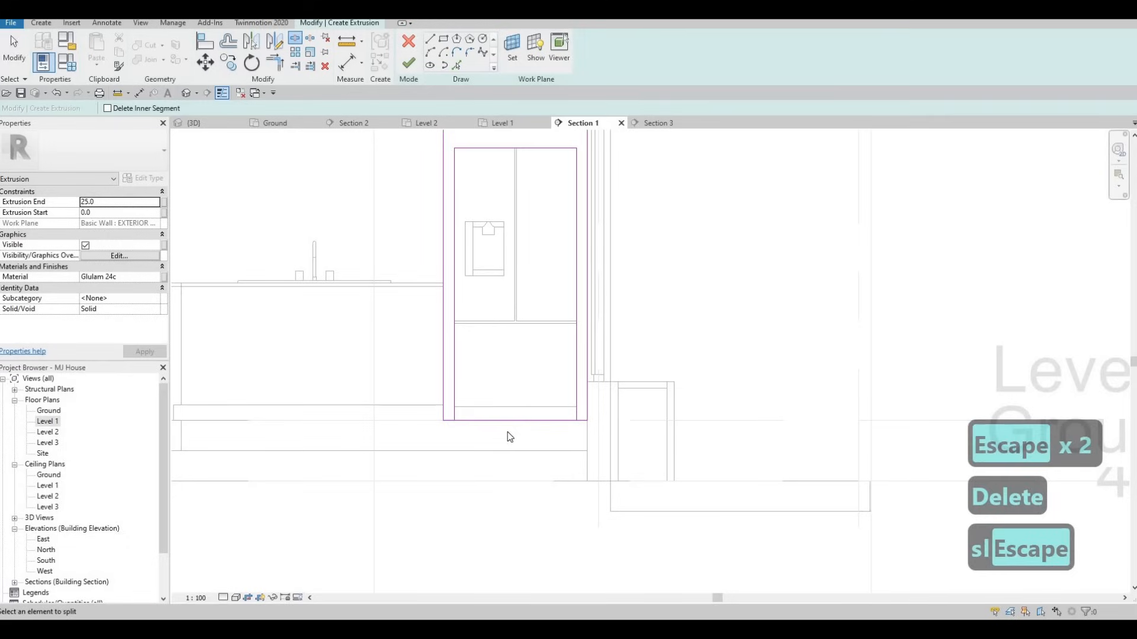
key("Escape")
key("t")
key("r")
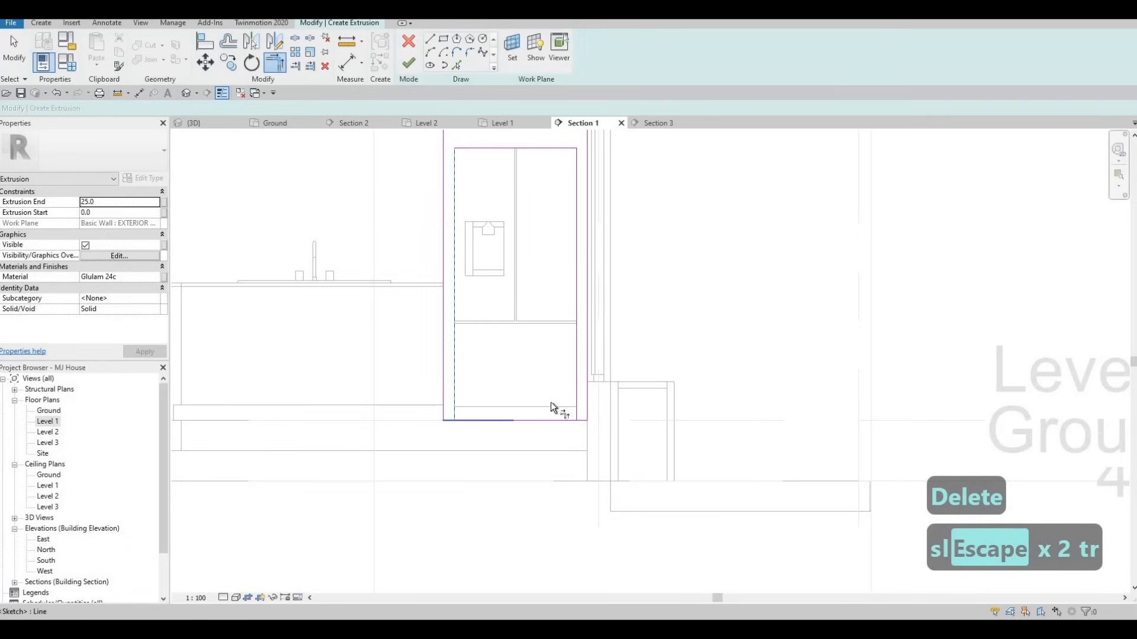
left_click(576, 388)
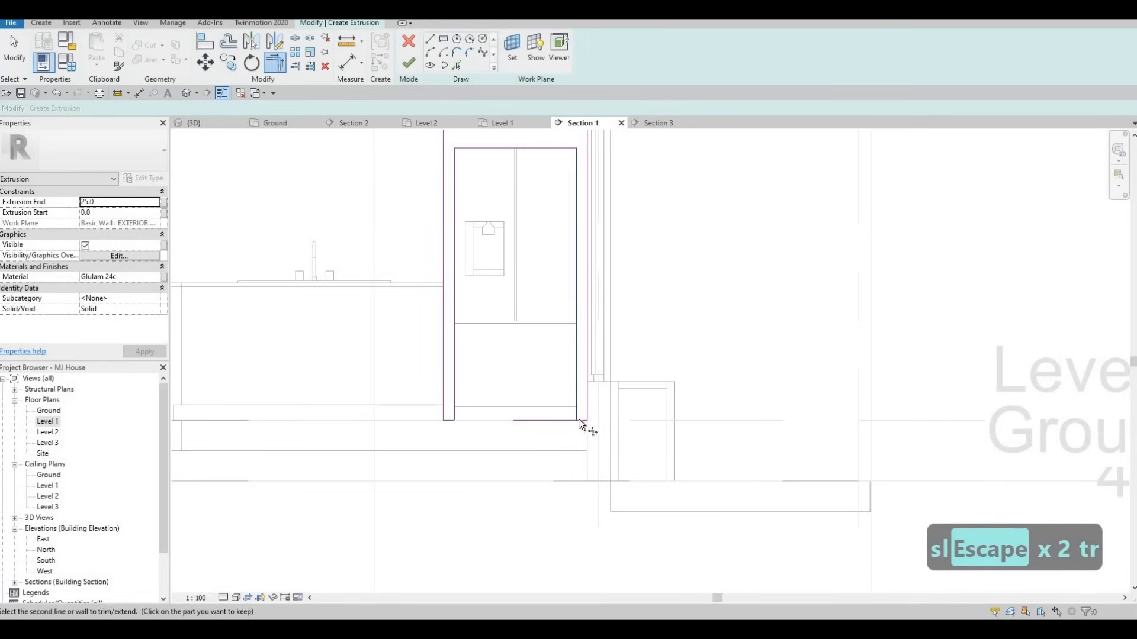
Set the Extrusion End to 800, apply it, and finish the sketch
left_click(116, 203)
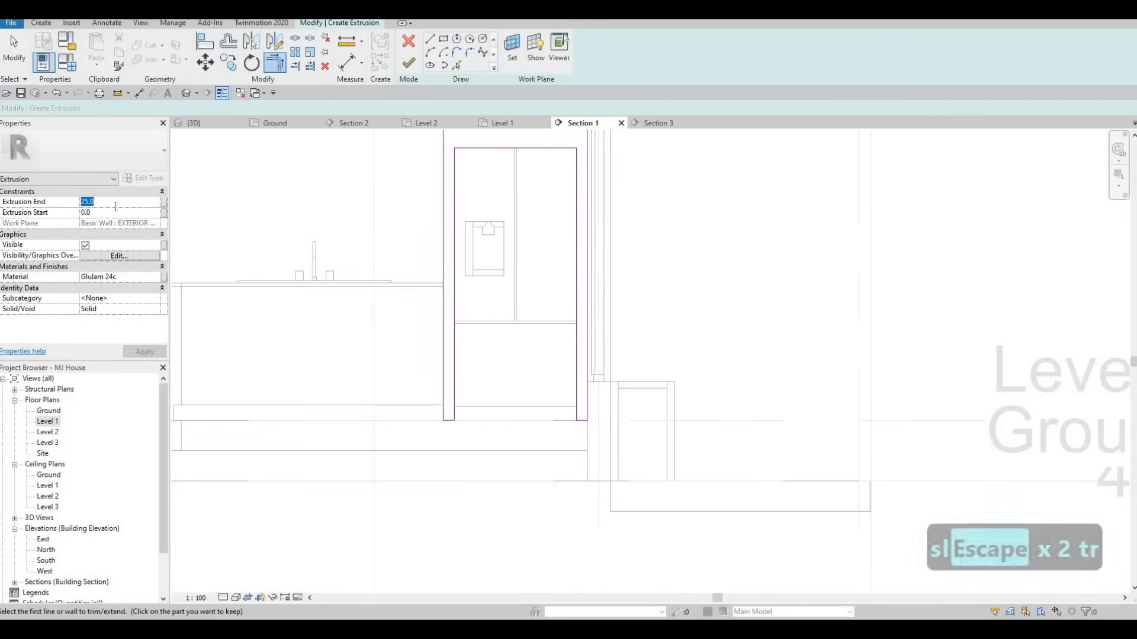
type("800")
left_click(142, 354)
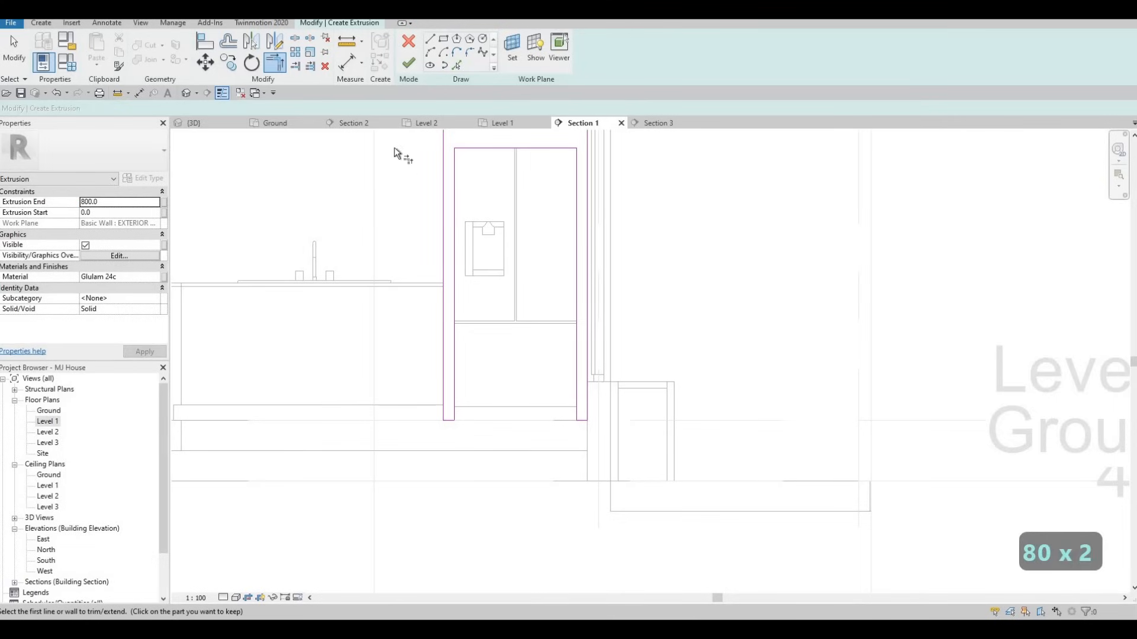
left_click(407, 64)
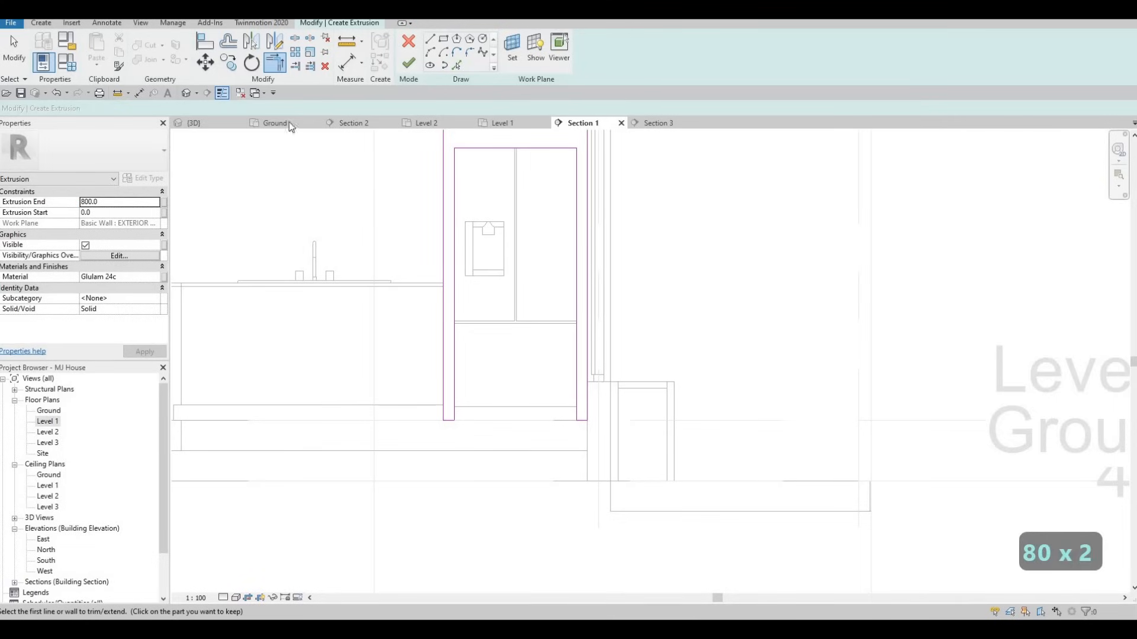
Open the 3D view and orbit to the new Glulam enclosure
left_click(204, 123)
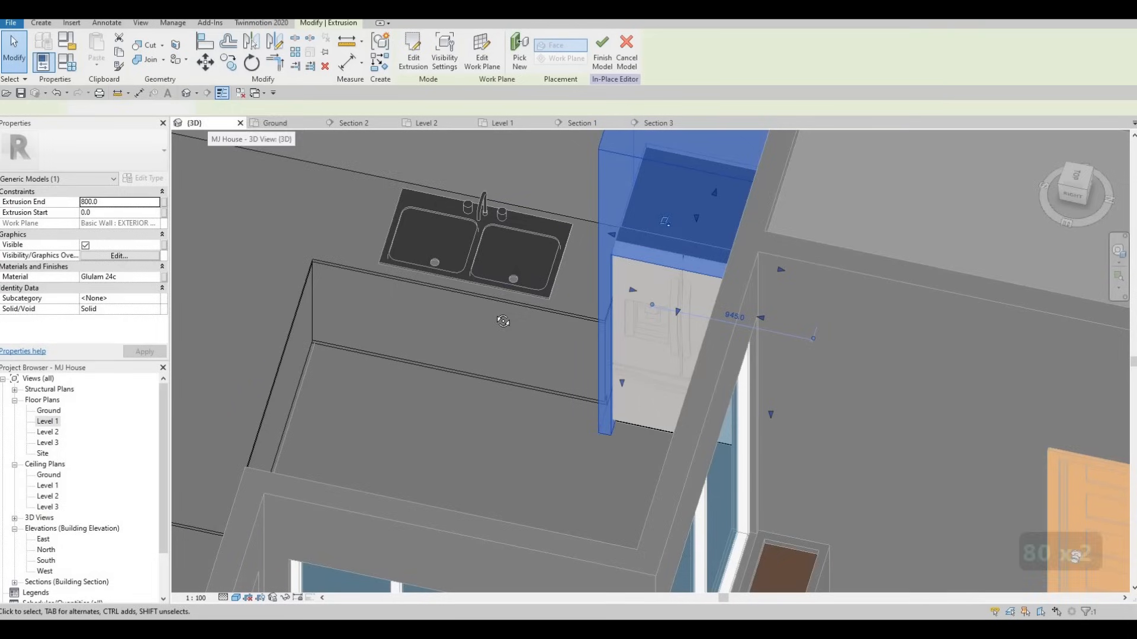
middle_click_drag(670, 356, 709, 264, "shift")
key("Escape")
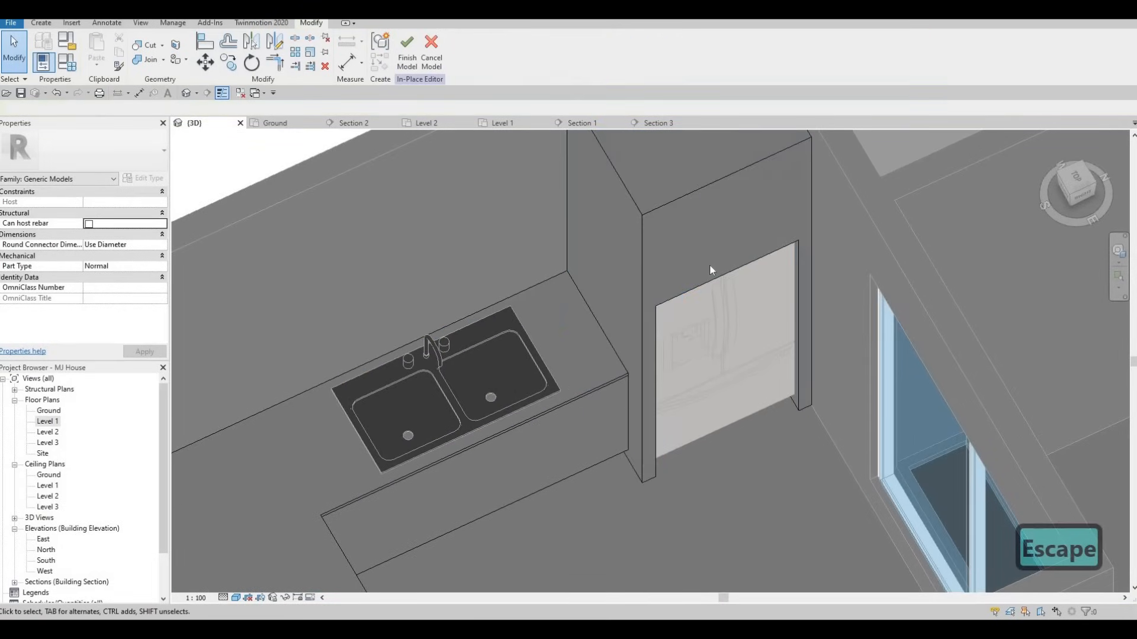
left_click(740, 329)
scroll(728, 313, "up", 2)
Drag the enclosure's front face back to a 705.6 depth and zoom around the kitchen
left_click(727, 311)
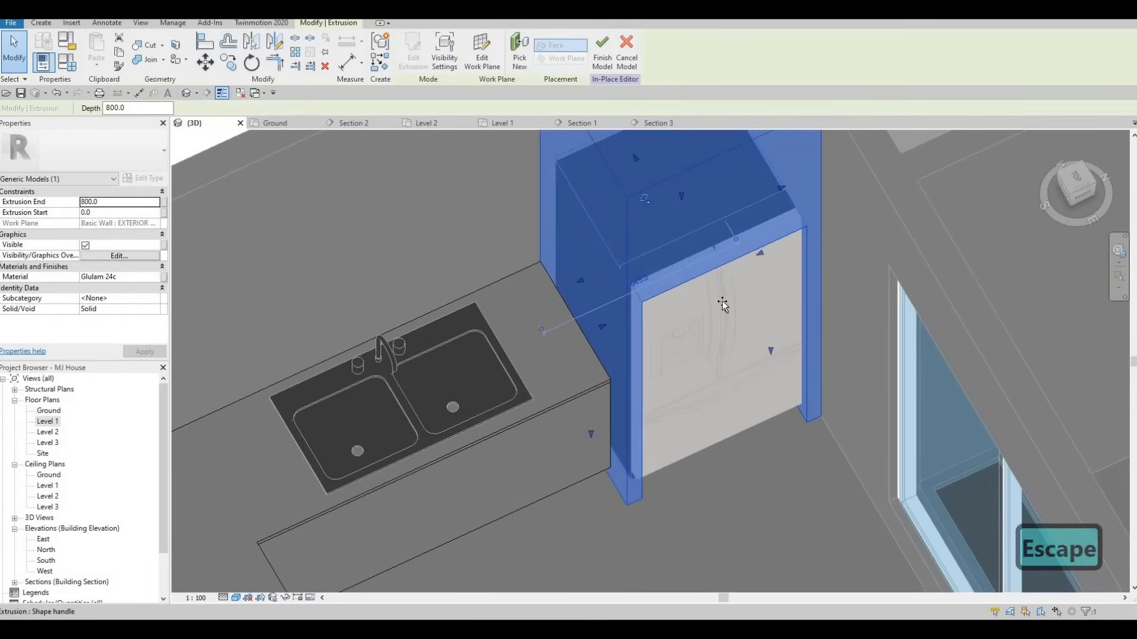
mouse_move(724, 306)
left_mouse_down()
mouse_move(712, 279)
mouse_move(712, 316)
left_mouse_up()
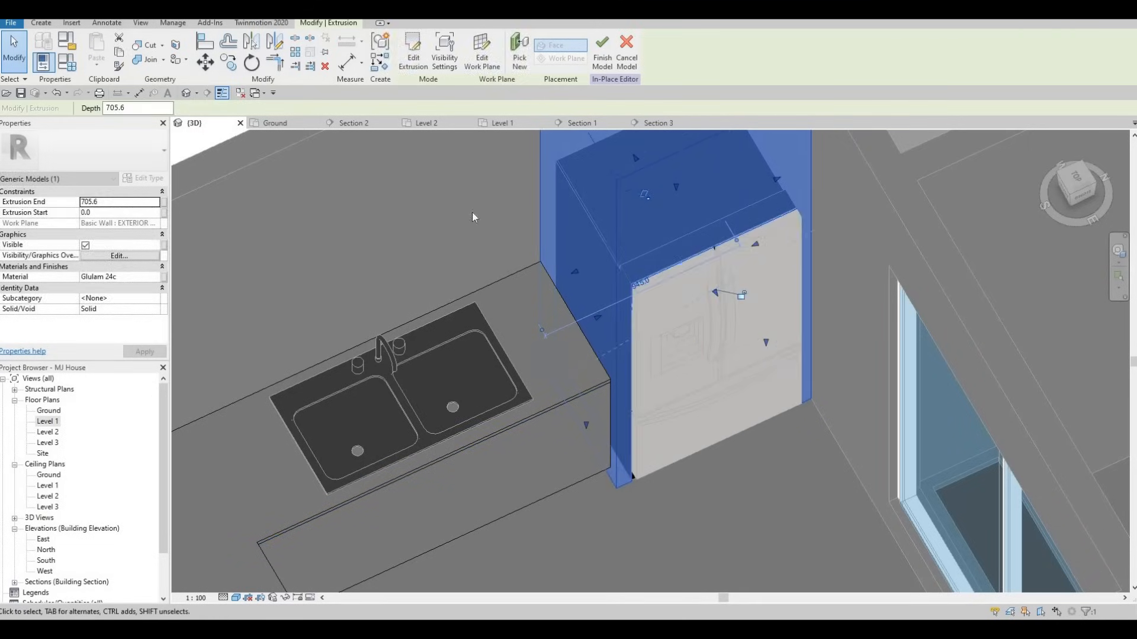
key("Escape")
key("Escape")
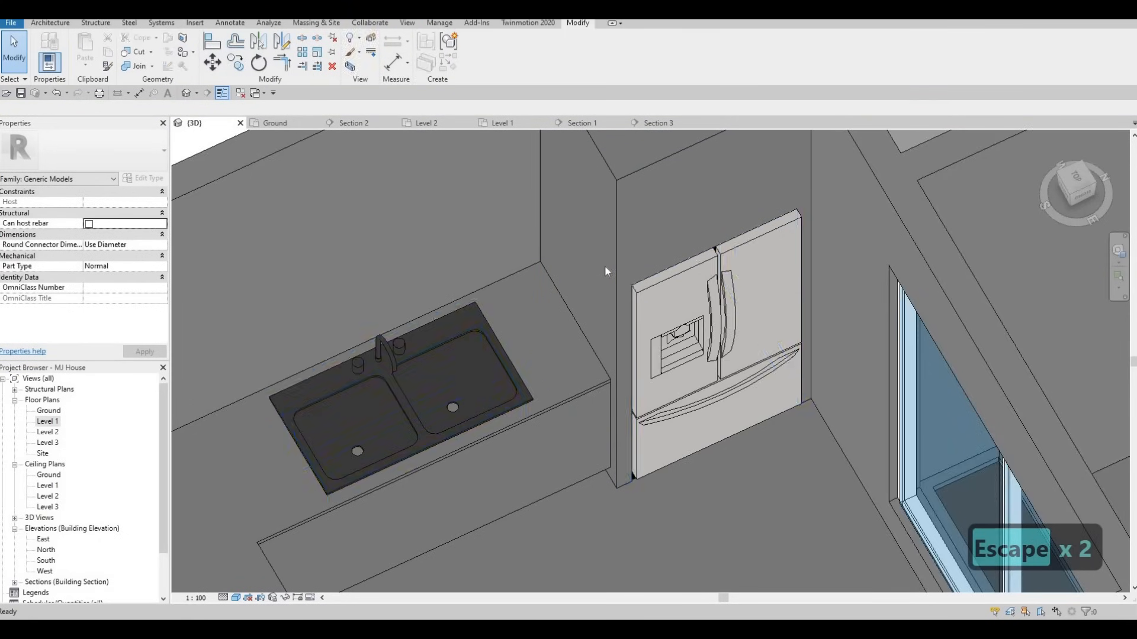
scroll(615, 368, "down", 3)
scroll(610, 378, "down", 4)
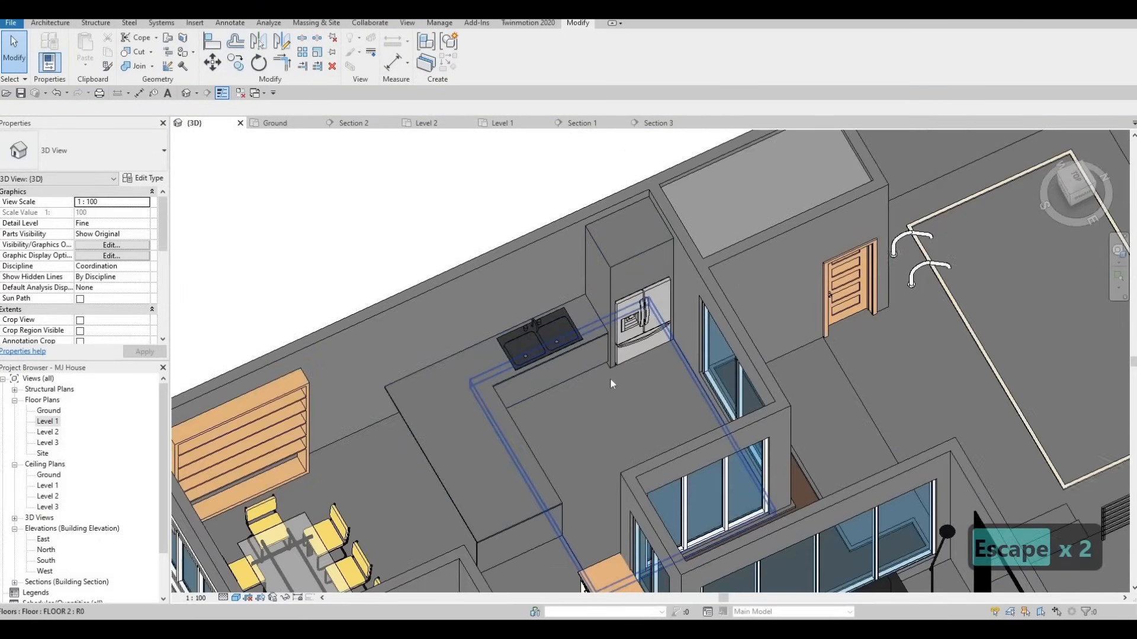
scroll(647, 361, "up", 3)
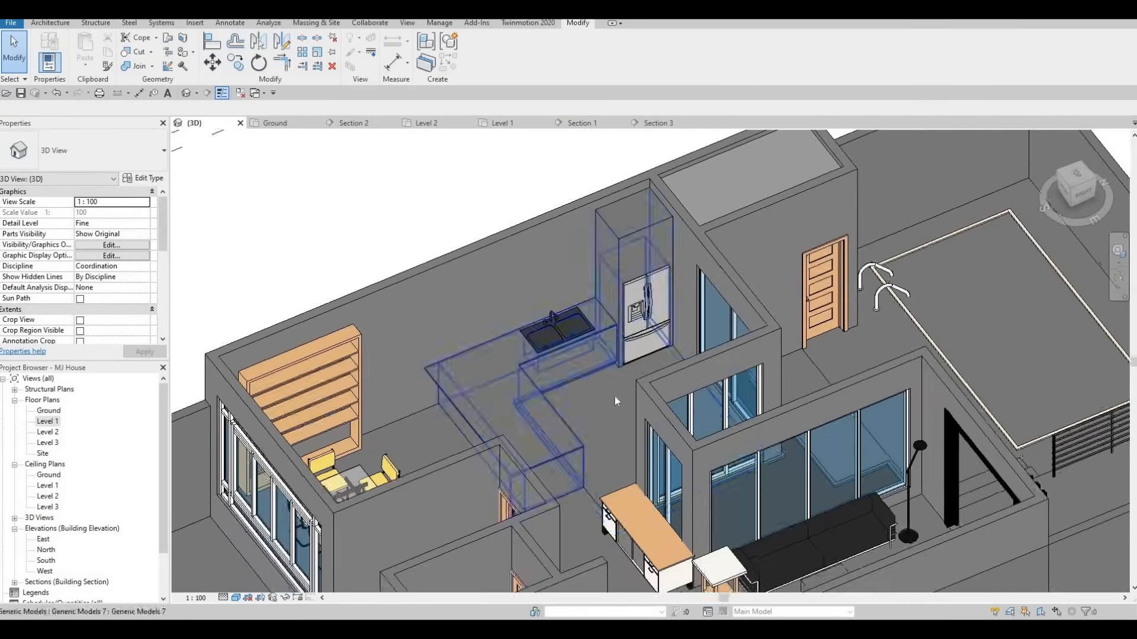
scroll(613, 395, "up", 3)
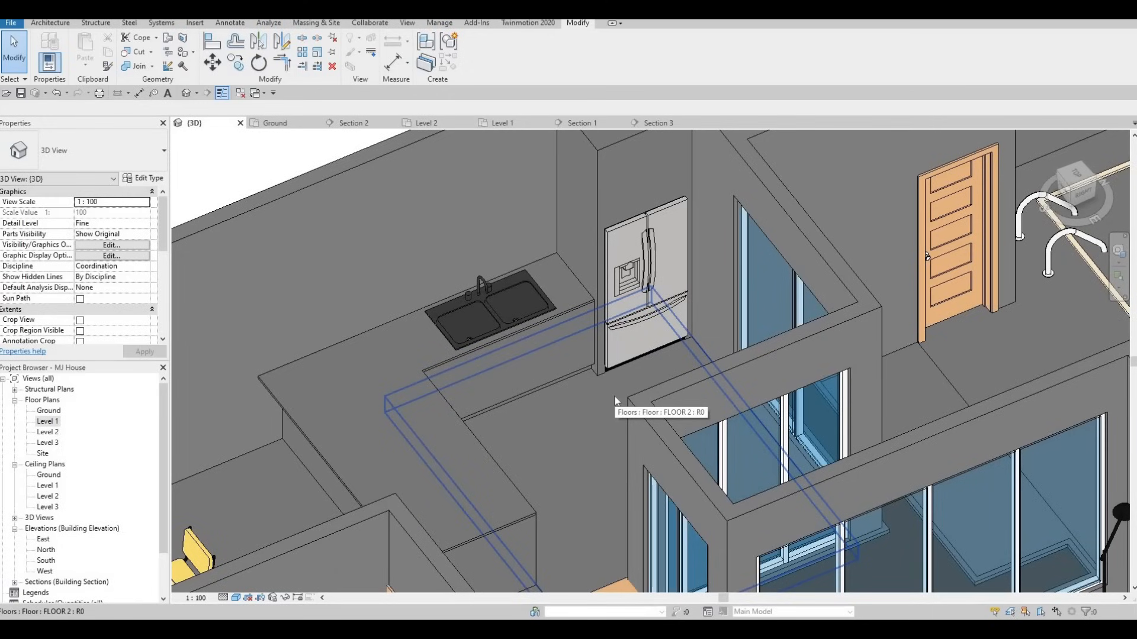